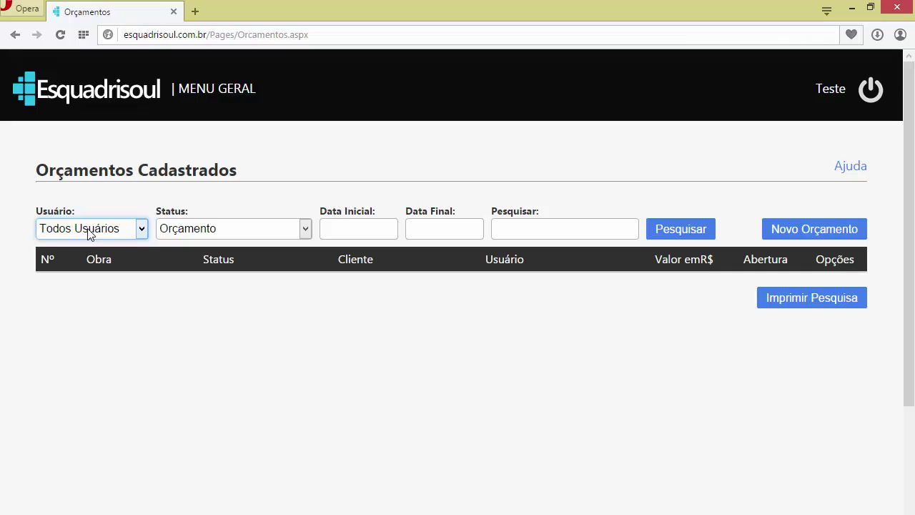
- Open a blank budget form, glance at the client list and general menu, leaving the client unselected
{"action": "left_click", "coordinate": [811, 240]}
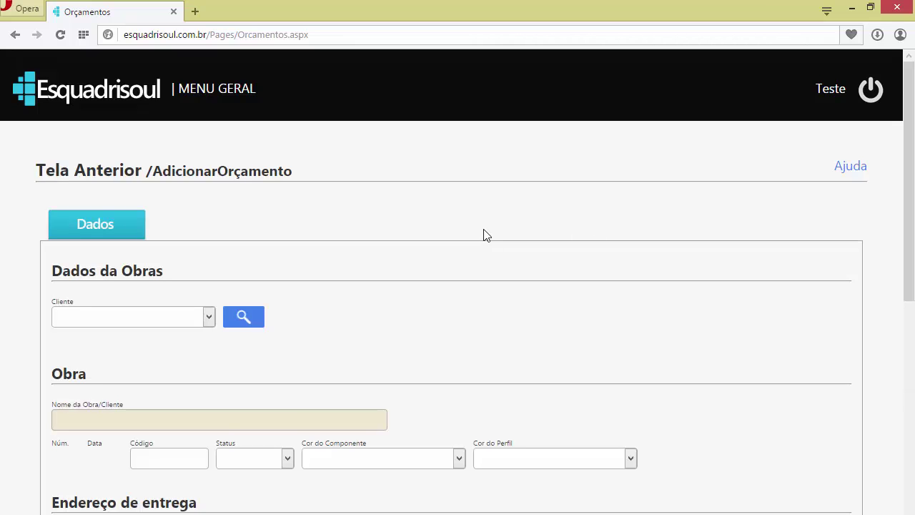
{"action": "scroll", "coordinate": [483, 234], "scroll_direction": "down", "scroll_amount": 1}
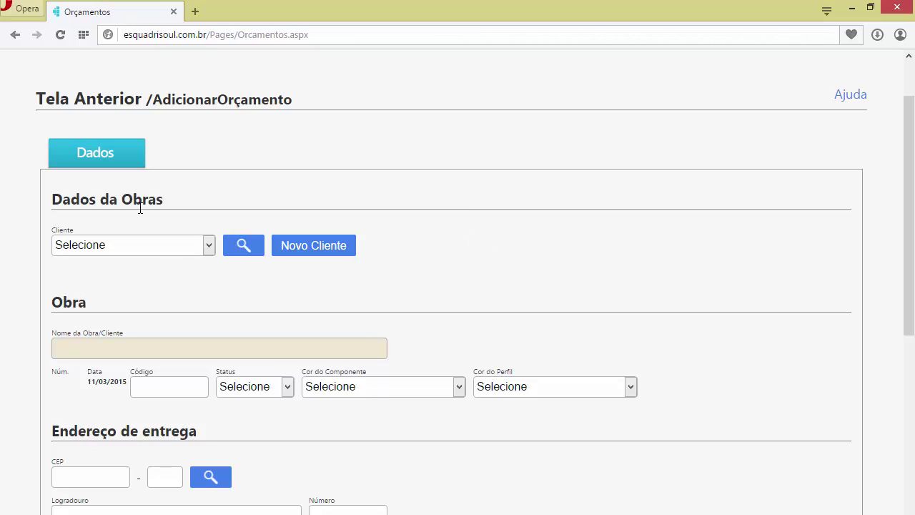
{"action": "left_click", "coordinate": [154, 247]}
{"action": "left_click", "coordinate": [154, 247]}
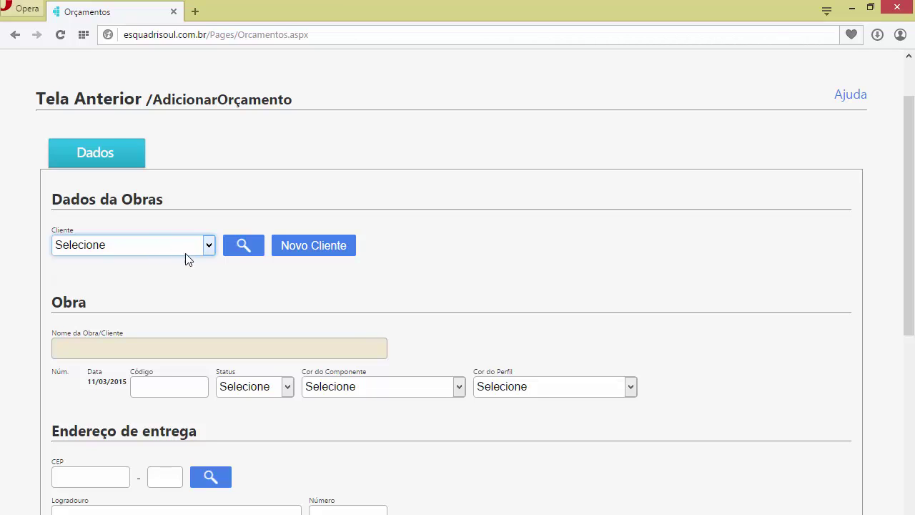
{"action": "scroll", "coordinate": [185, 264], "scroll_direction": "up", "scroll_amount": 1}
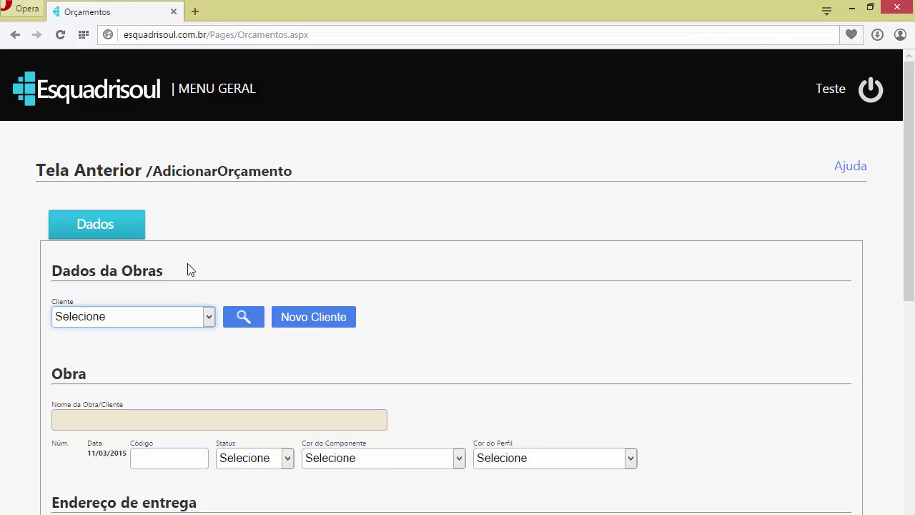
{"action": "left_click", "coordinate": [246, 93]}
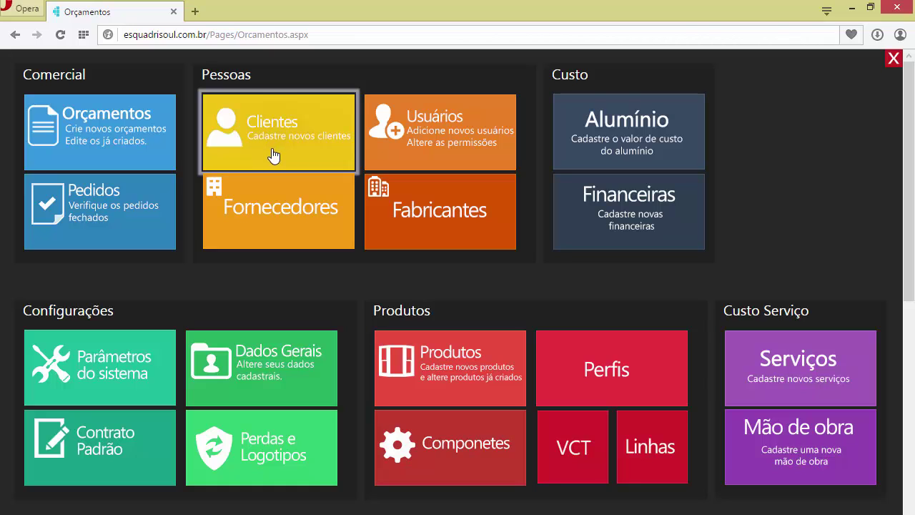
{"action": "left_click", "coordinate": [892, 58]}
{"action": "scroll", "coordinate": [343, 368], "scroll_direction": "down", "scroll_amount": 1}
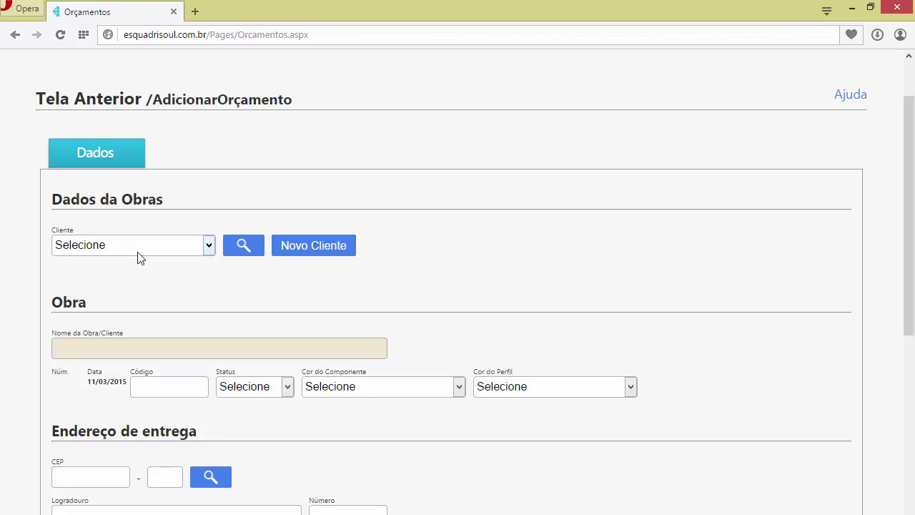
- Enter 'Obra Teste' as the job name and A01 as the budget code
{"action": "left_click", "coordinate": [136, 349]}
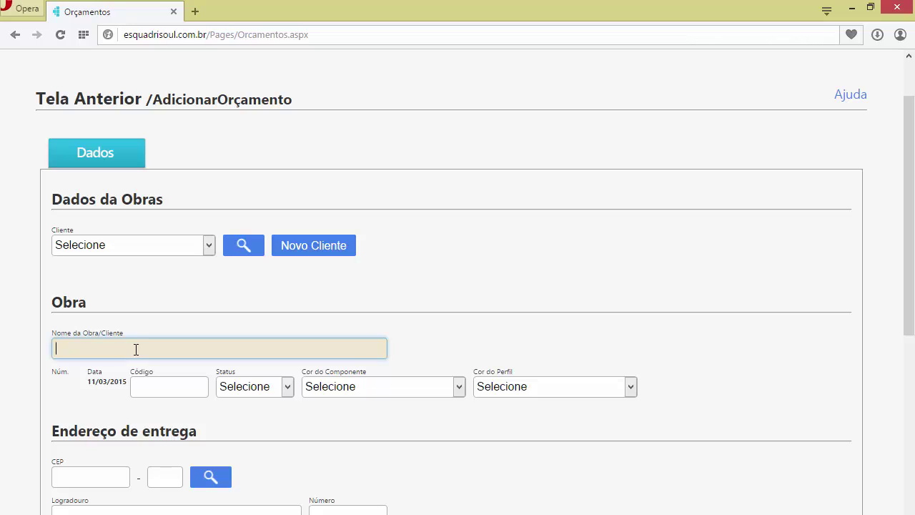
{"action": "type", "text": "Obra Teste"}
{"action": "scroll", "coordinate": [107, 336], "scroll_direction": "down", "scroll_amount": 1}
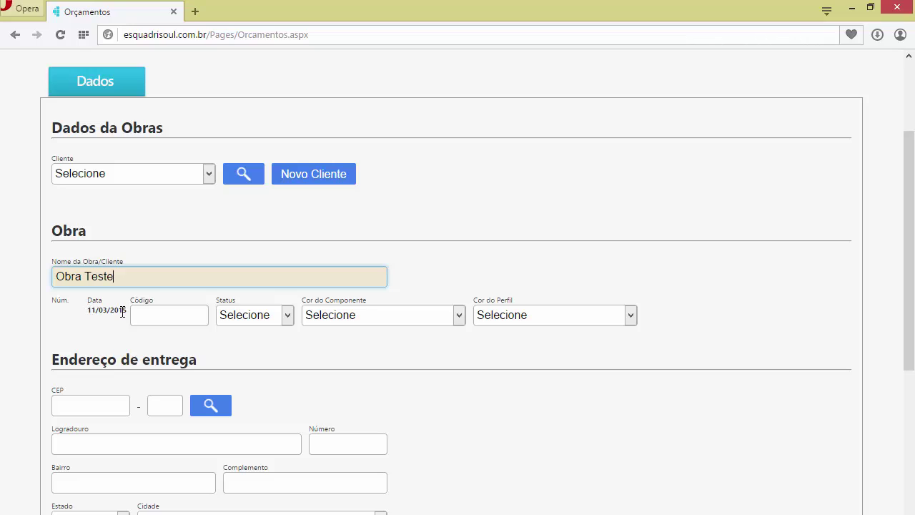
{"action": "left_click", "coordinate": [152, 313]}
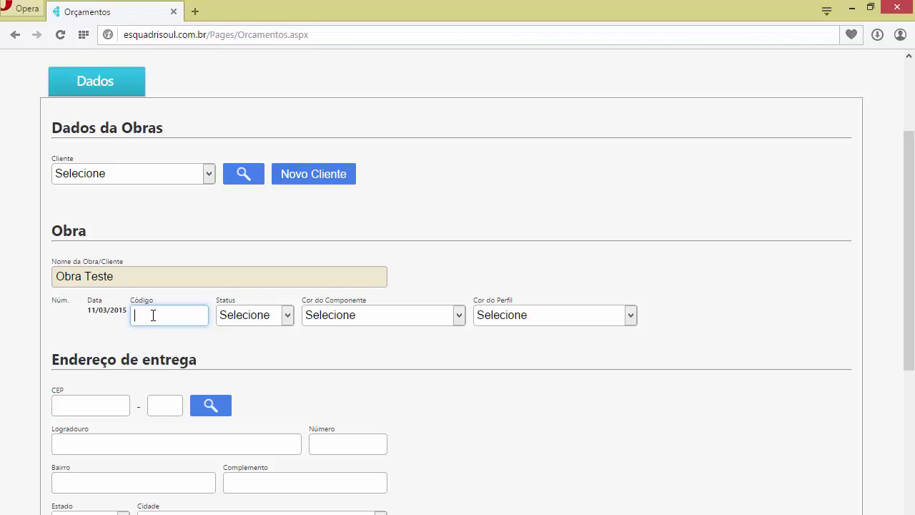
{"action": "type", "text": "A01"}
- Set status to Orçamento and both component and profile colours to PINTURA – BRANCO 9003
{"action": "left_click", "coordinate": [260, 321]}
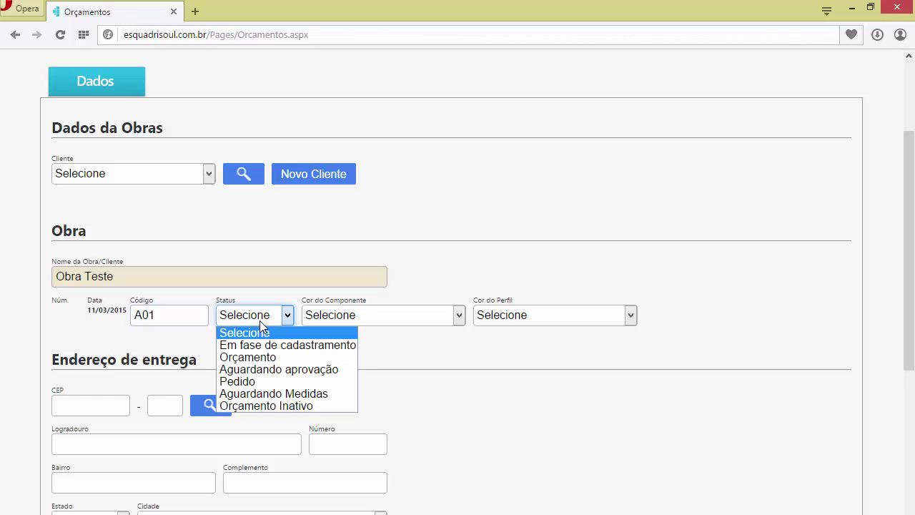
{"action": "left_click", "coordinate": [256, 357]}
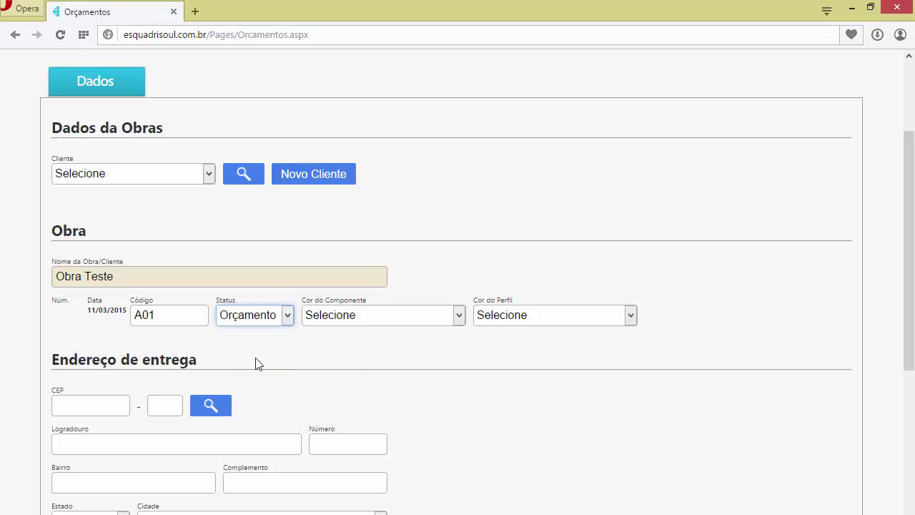
{"action": "left_click", "coordinate": [323, 327]}
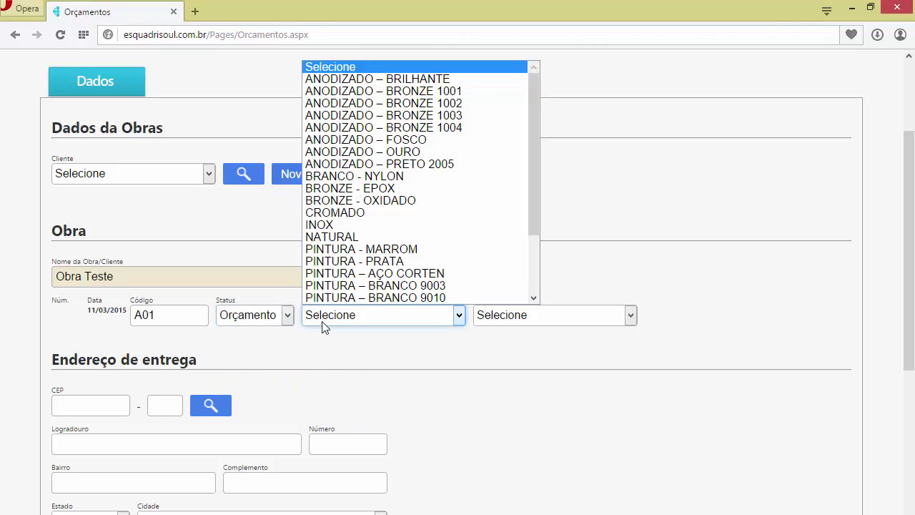
{"action": "left_click", "coordinate": [439, 293]}
{"action": "left_click", "coordinate": [551, 321]}
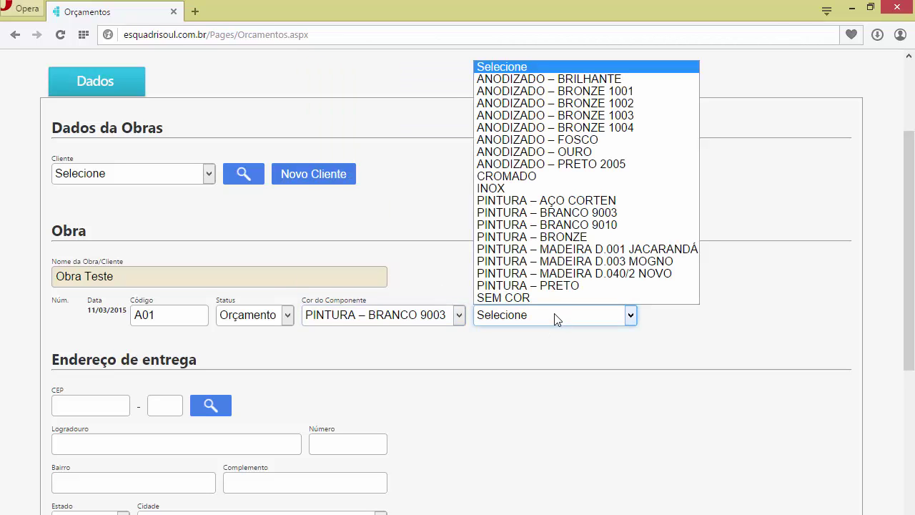
{"action": "left_click", "coordinate": [615, 213]}
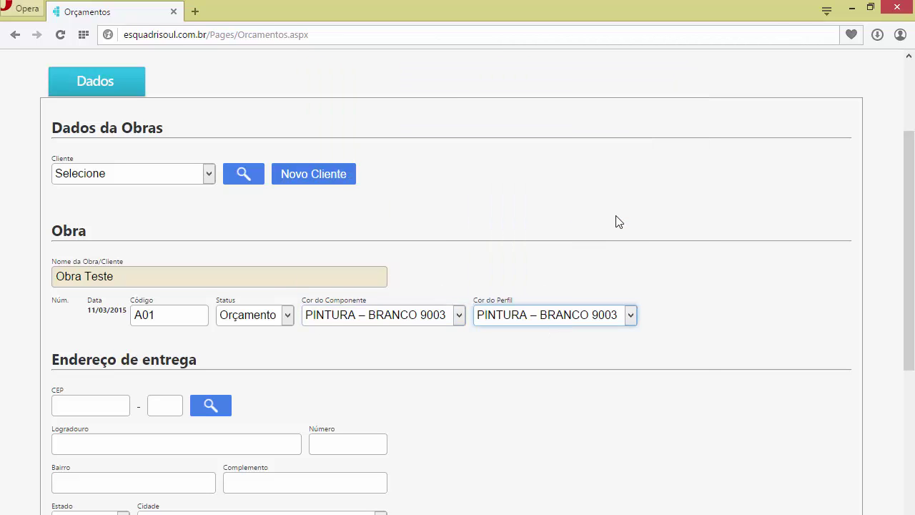
{"action": "left_click", "coordinate": [730, 352]}
{"action": "scroll", "coordinate": [730, 352], "scroll_direction": "down", "scroll_amount": 1}
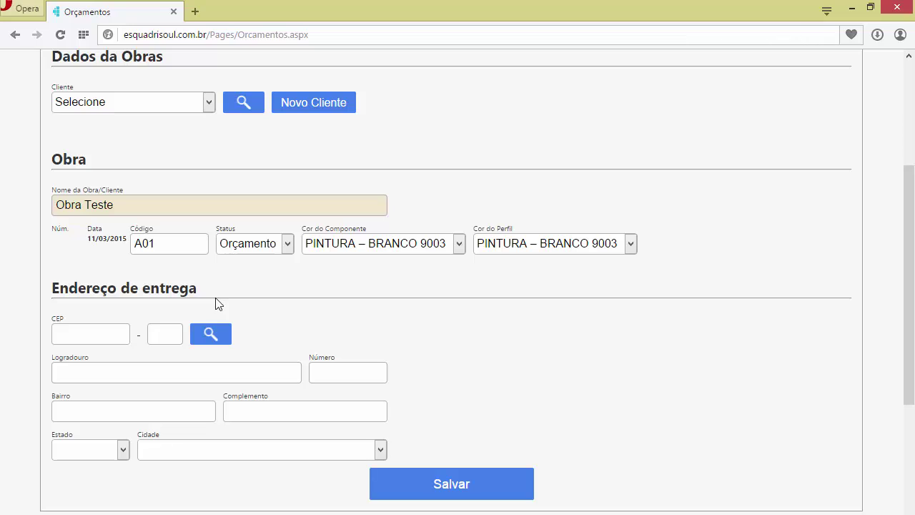
{"action": "left_click", "coordinate": [103, 336]}
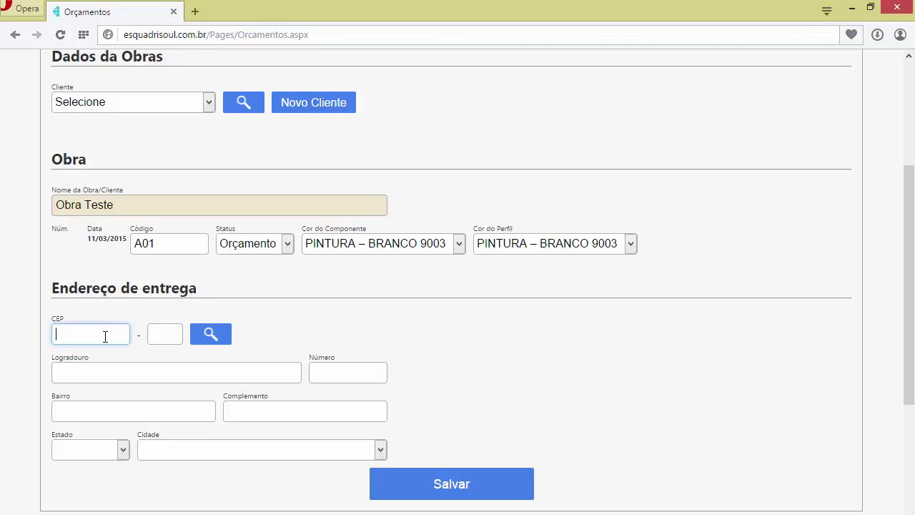
{"action": "type", "text": "15"}
{"action": "type", "text": "060"}
{"action": "type", "text": "010"}
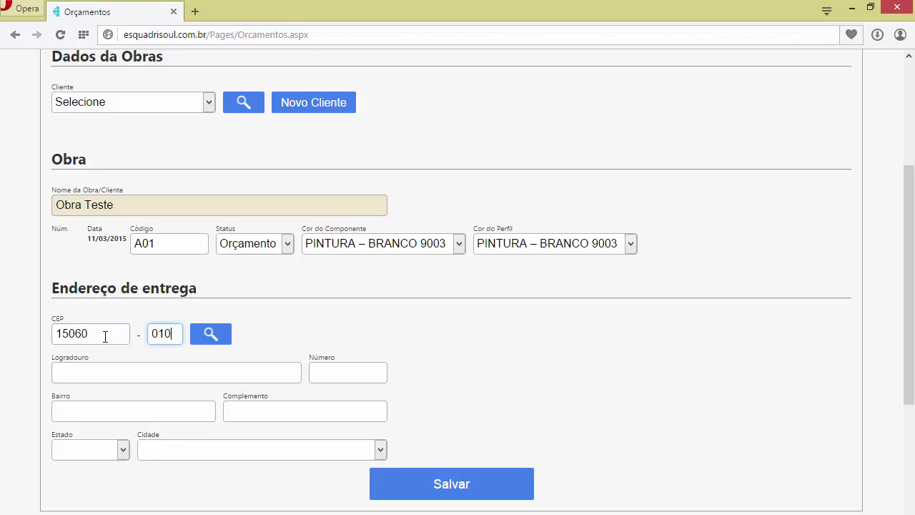
{"action": "left_click", "coordinate": [230, 334]}
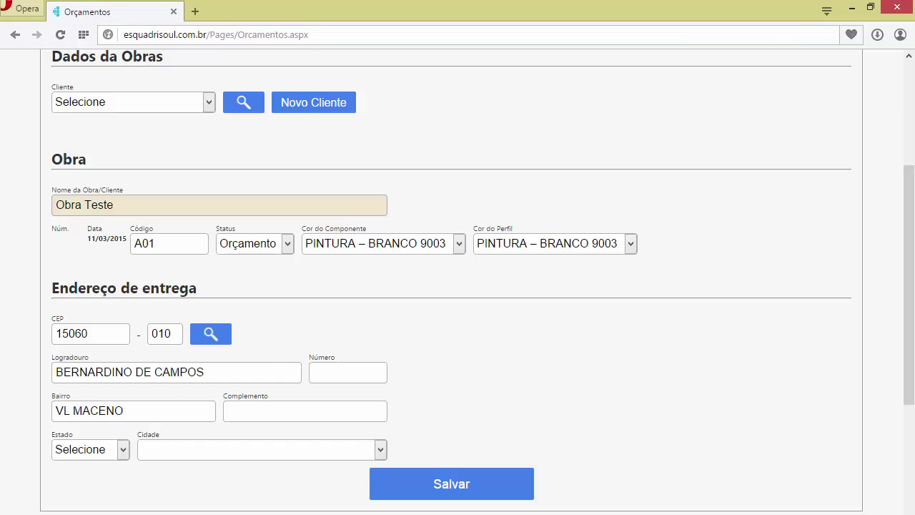
{"action": "left_click", "coordinate": [376, 374]}
{"action": "type", "text": "2181"}
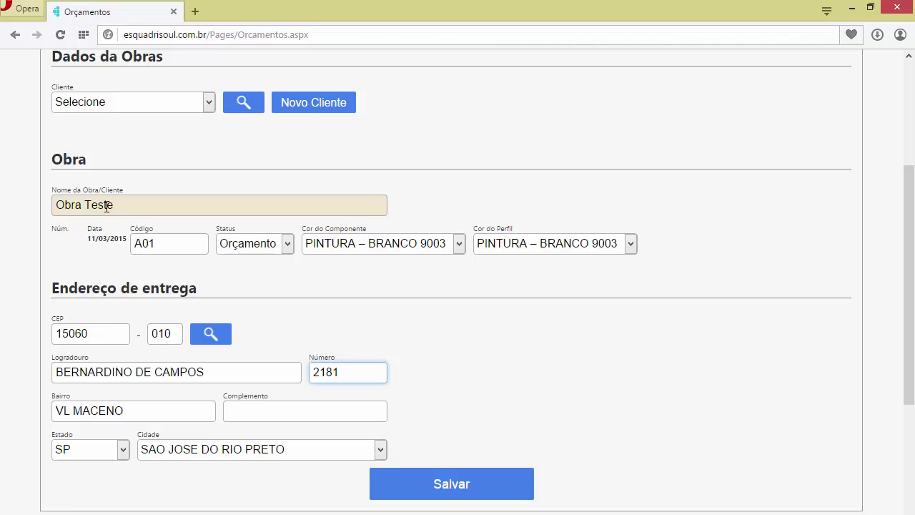
{"action": "left_click", "coordinate": [105, 204]}
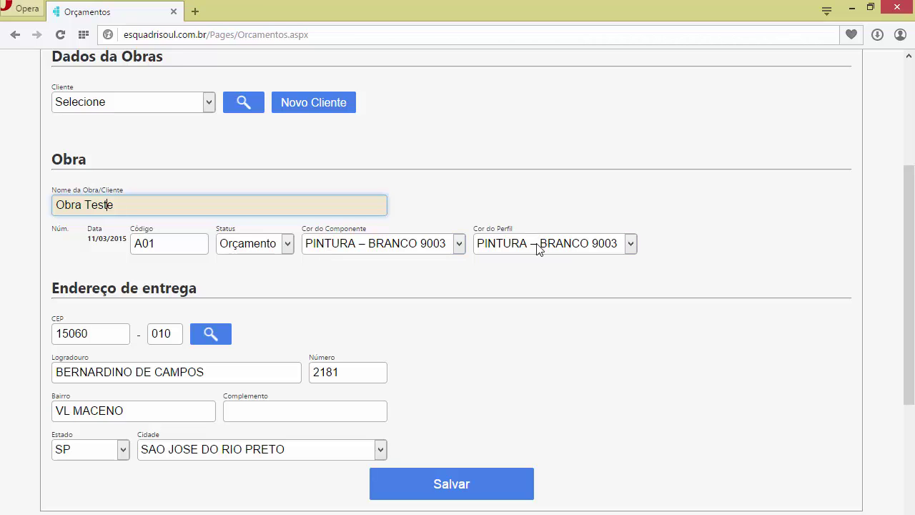
{"action": "left_click", "coordinate": [457, 486]}
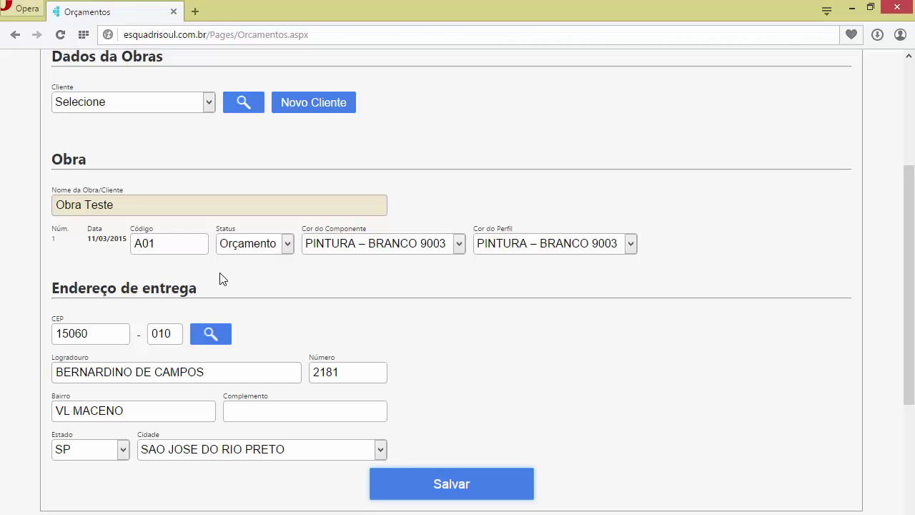
{"action": "scroll", "coordinate": [221, 278], "scroll_direction": "up", "scroll_amount": 2}
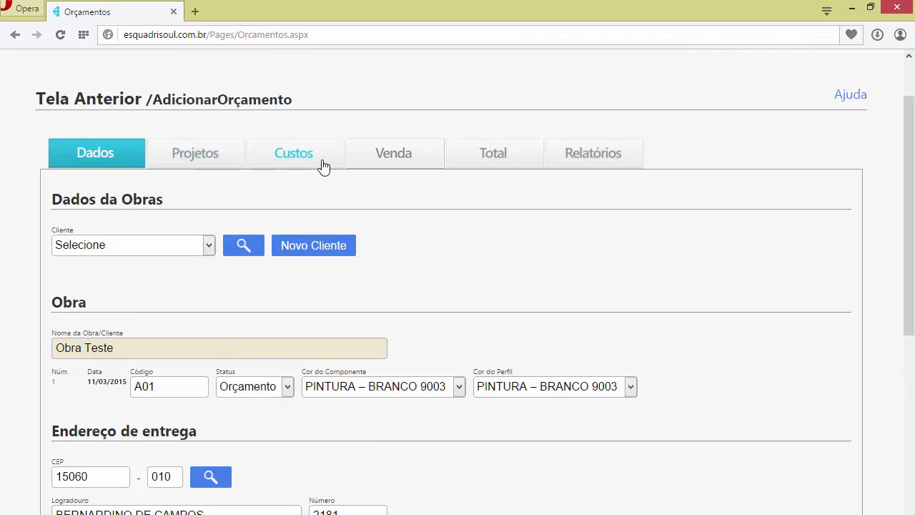
- Open Incluir Projetos keeping Produtos do Sistema, Alumínio and Projeto as the filters
{"action": "left_click", "coordinate": [193, 164]}
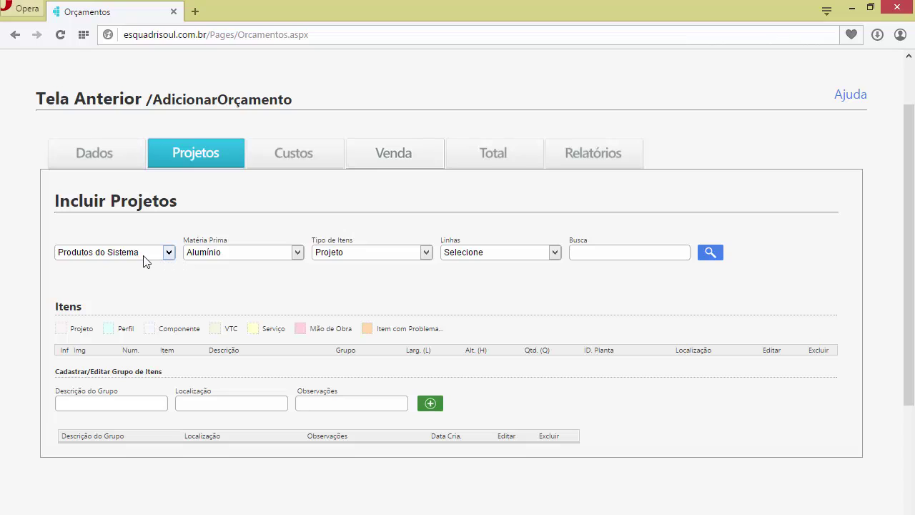
{"action": "left_click", "coordinate": [92, 254]}
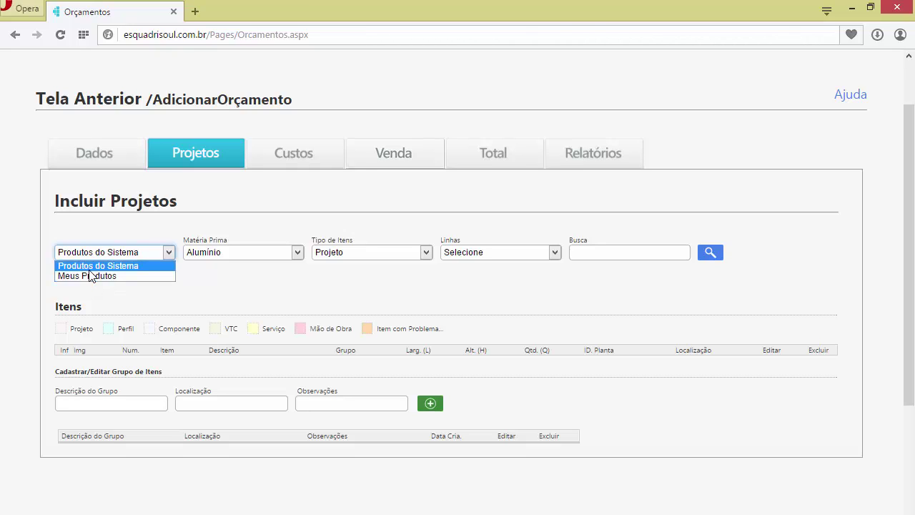
{"action": "left_click", "coordinate": [90, 266]}
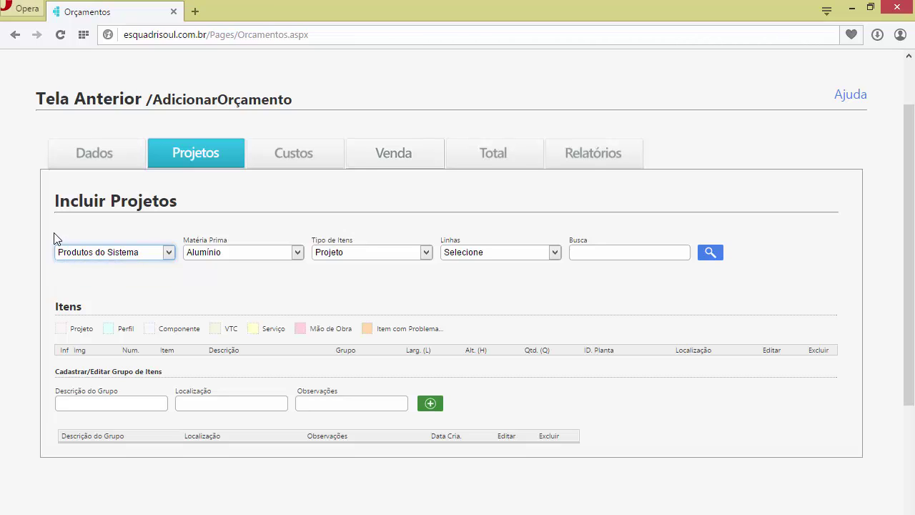
{"action": "left_click", "coordinate": [290, 257]}
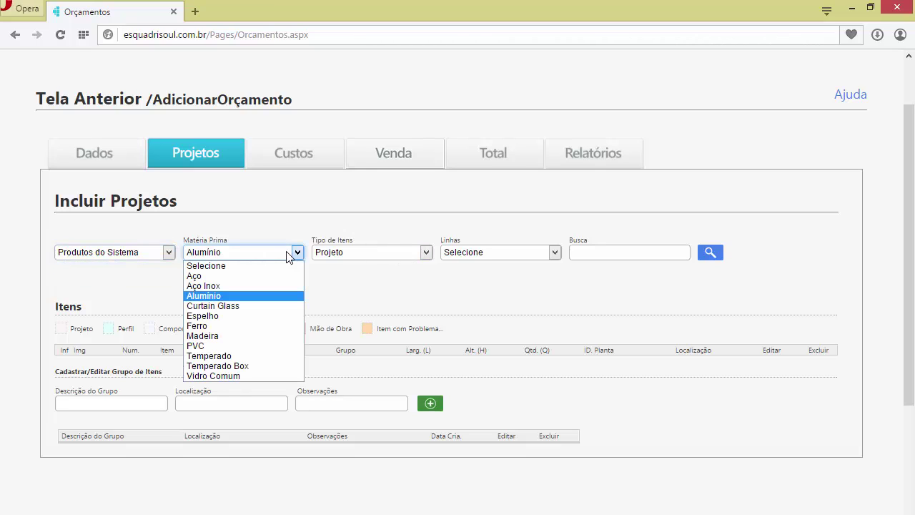
{"action": "left_click", "coordinate": [262, 298]}
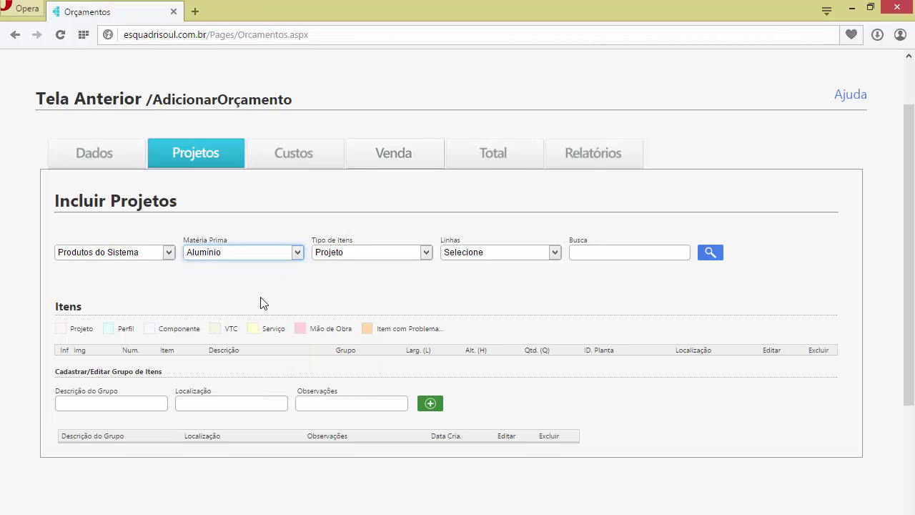
{"action": "left_click", "coordinate": [350, 256]}
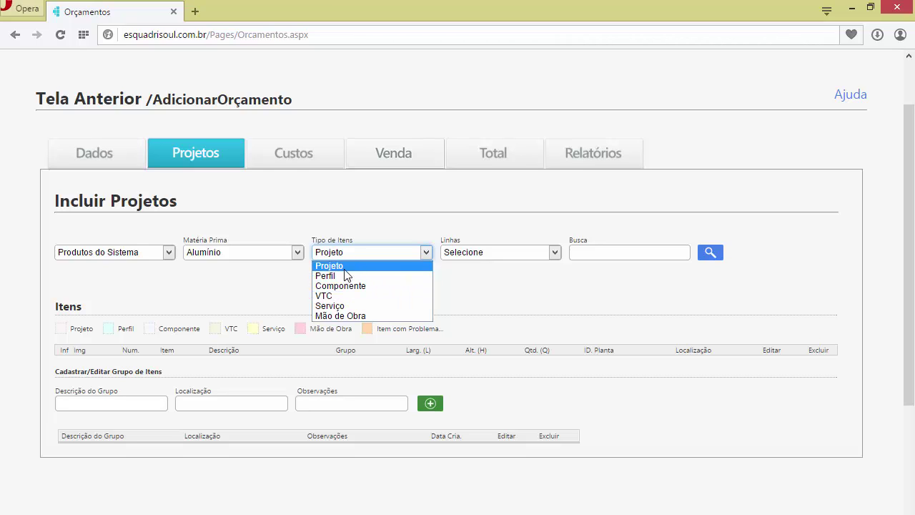
{"action": "left_click", "coordinate": [339, 268]}
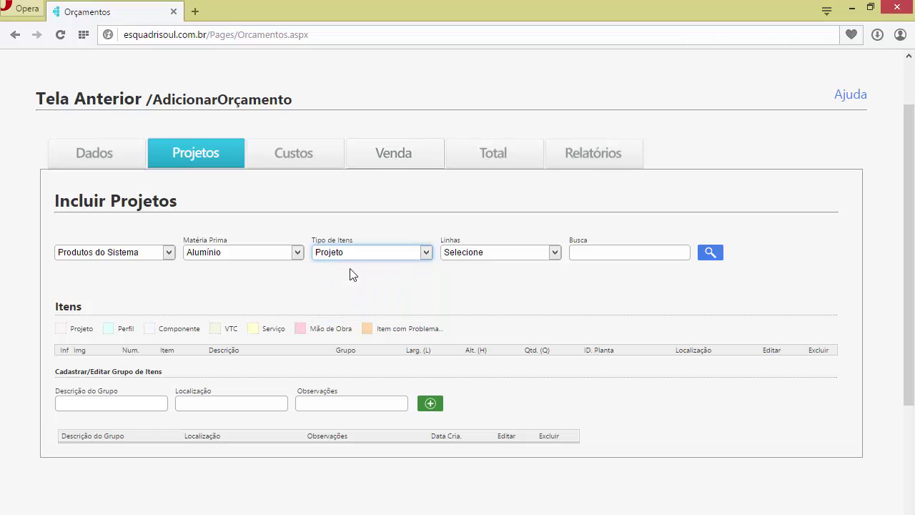
- Choose the SUPREMA product line and place the cursor in the search field
{"action": "left_click", "coordinate": [539, 254]}
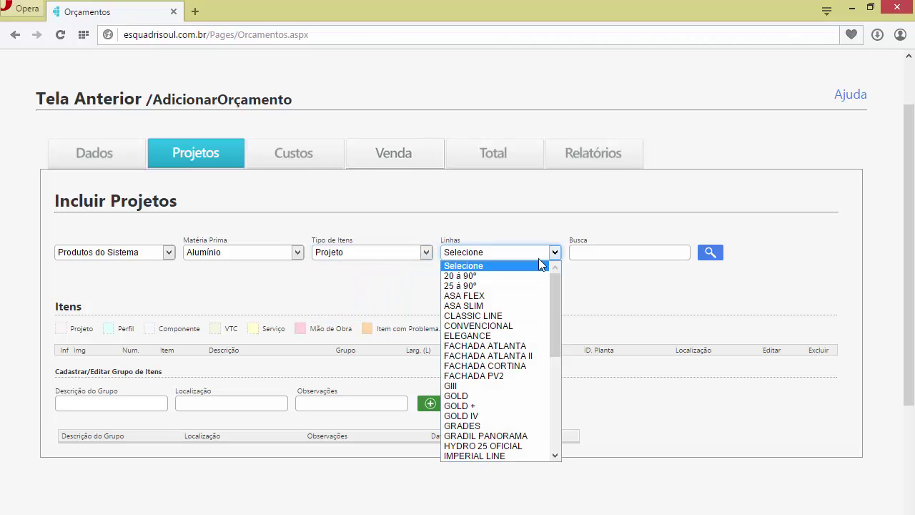
{"action": "scroll", "coordinate": [518, 346], "scroll_direction": "down", "scroll_amount": 7}
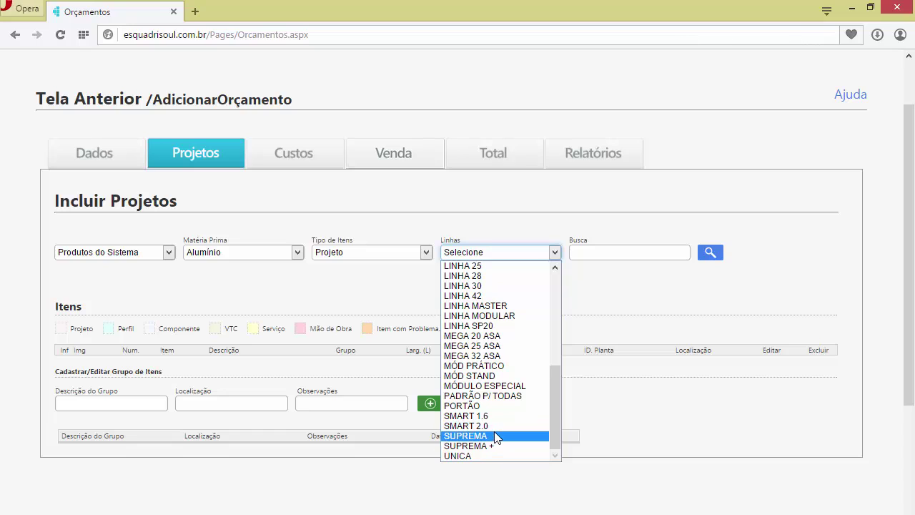
{"action": "scroll", "coordinate": [490, 406], "scroll_direction": "up", "scroll_amount": 7}
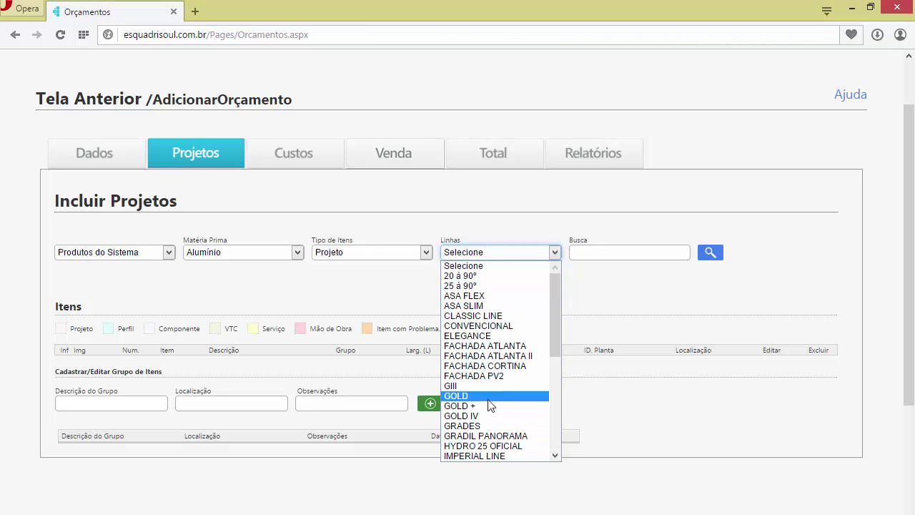
{"action": "scroll", "coordinate": [490, 406], "scroll_direction": "down", "scroll_amount": 7}
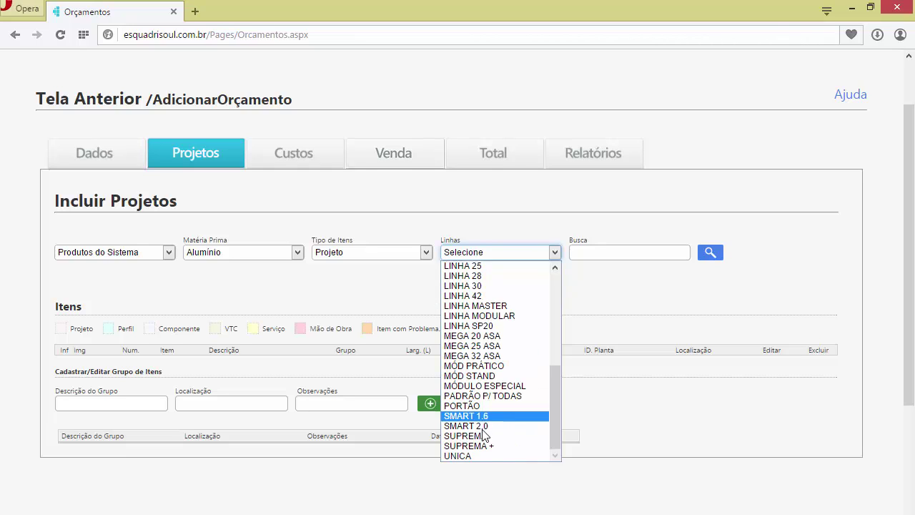
{"action": "left_click", "coordinate": [484, 435]}
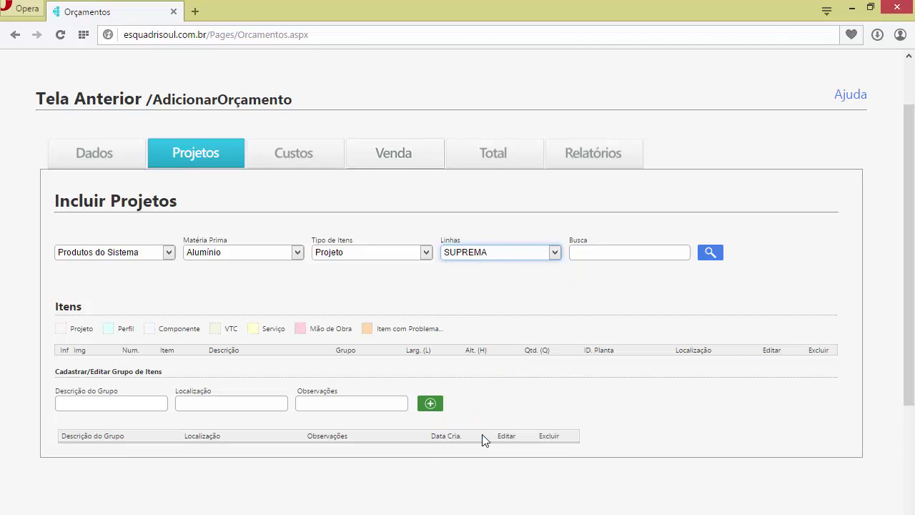
{"action": "left_click", "coordinate": [616, 252]}
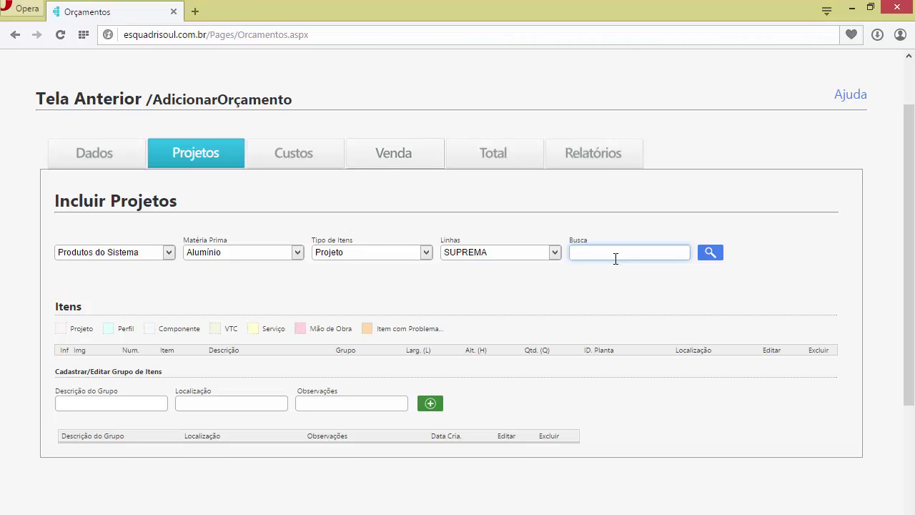
- Search 'JANELA CORRER' and select the SU-JC two-leaf sliding window
{"action": "type", "text": "JANELA CORRER"}
{"action": "left_click", "coordinate": [711, 254]}
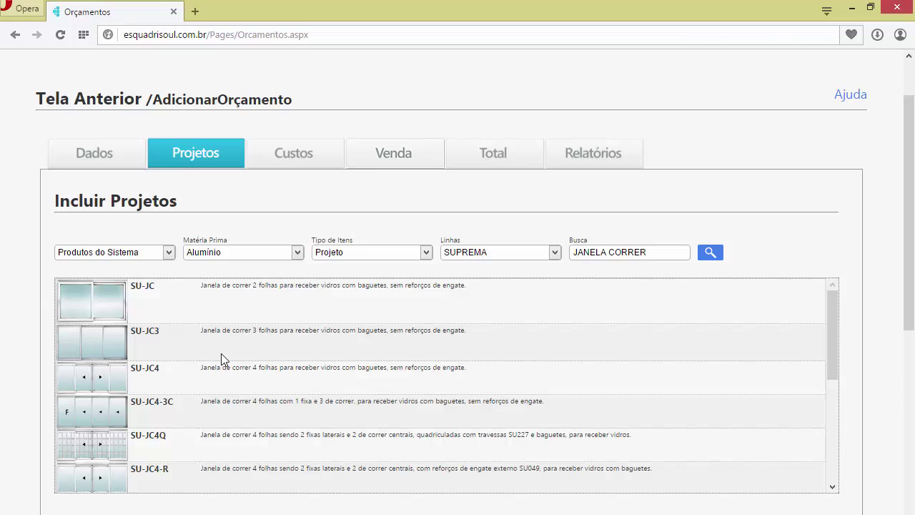
{"action": "left_click", "coordinate": [147, 290]}
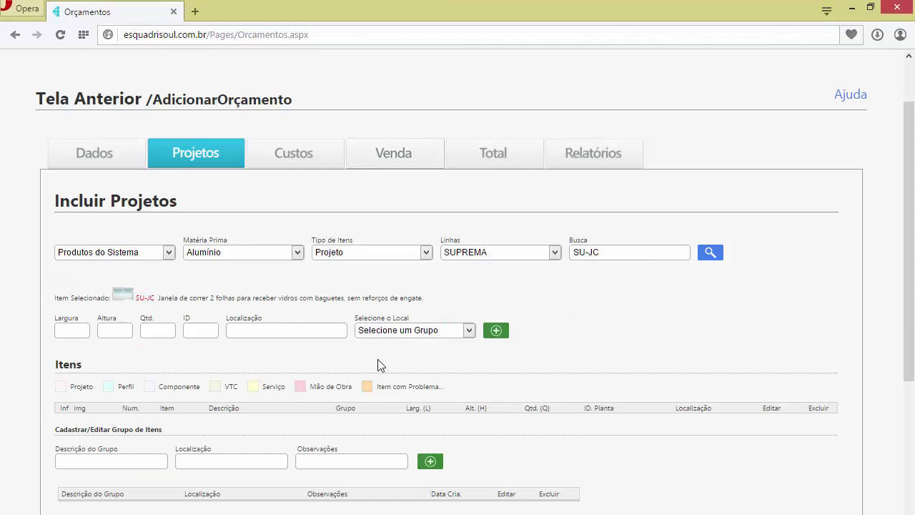
- Set the window to 1800 × 1000, quantity 1, location Sala
{"action": "left_click", "coordinate": [79, 331]}
{"action": "type", "text": "1800"}
{"action": "key", "text": "Tab"}
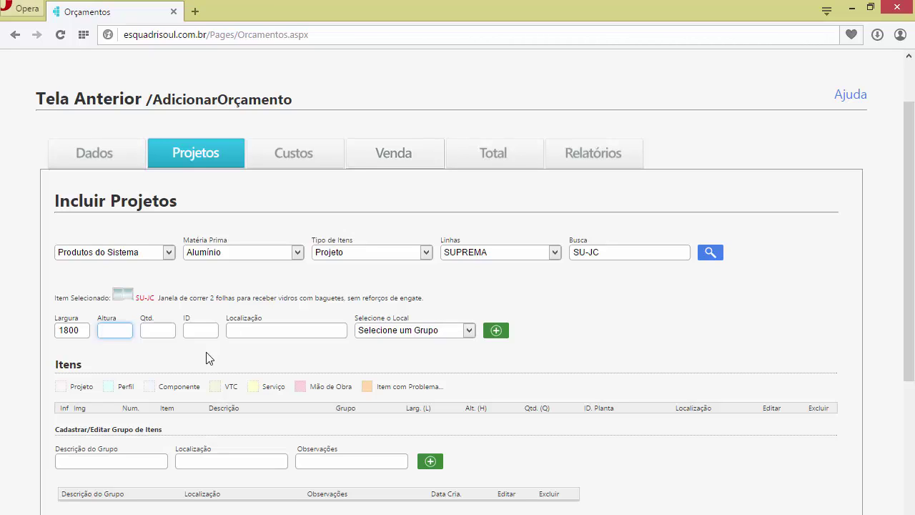
{"action": "type", "text": "1000"}
{"action": "key", "text": "Tab"}
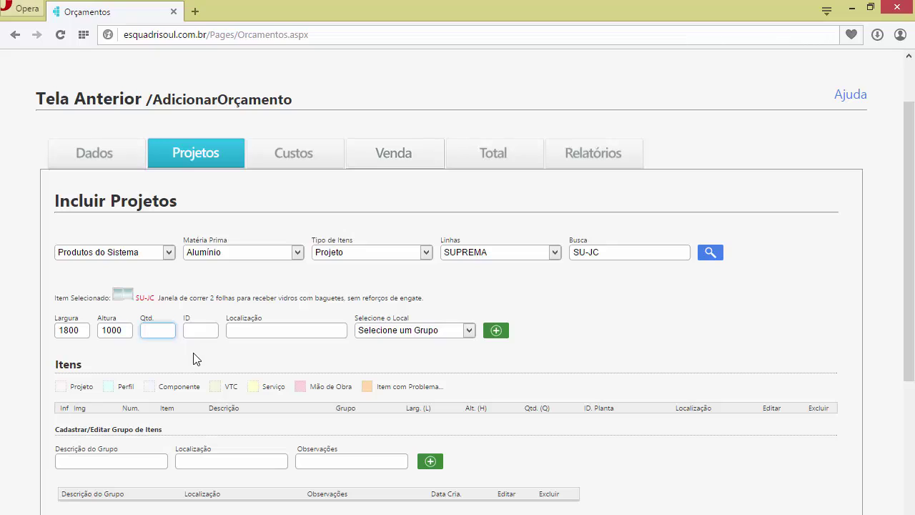
{"action": "type", "text": "1"}
{"action": "left_click", "coordinate": [189, 328]}
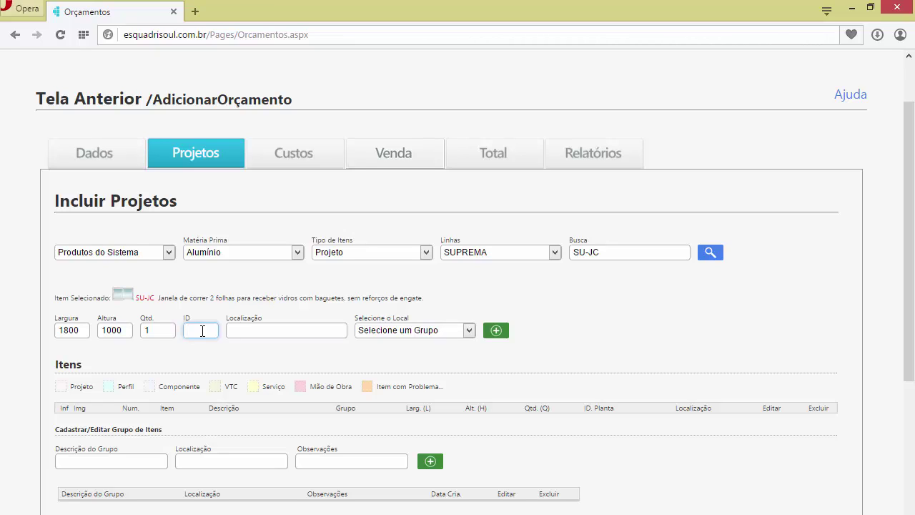
{"action": "left_click", "coordinate": [247, 328]}
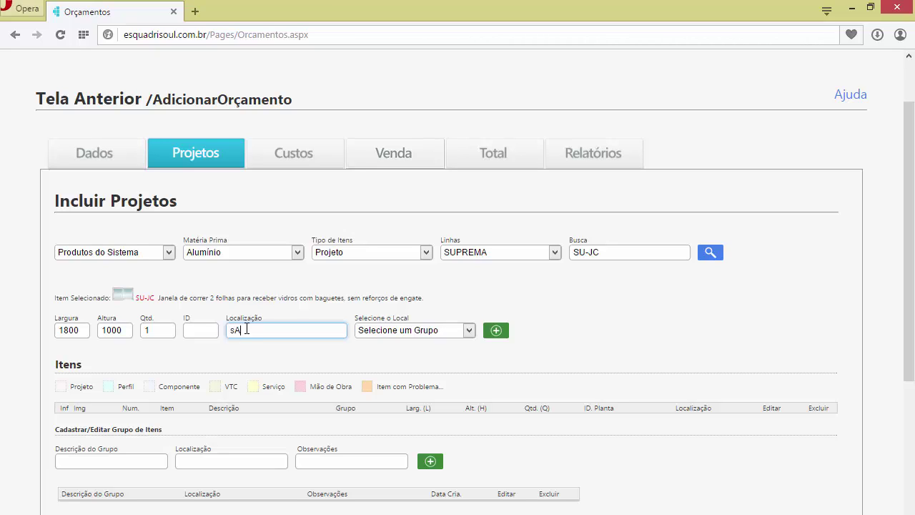
{"action": "key", "text": "BackSpace"}
{"action": "key", "text": "BackSpace"}
{"action": "type", "text": "X"}
{"action": "type", "text": "Sa"}
{"action": "scroll", "coordinate": [53, 446], "scroll_direction": "down", "scroll_amount": 1}
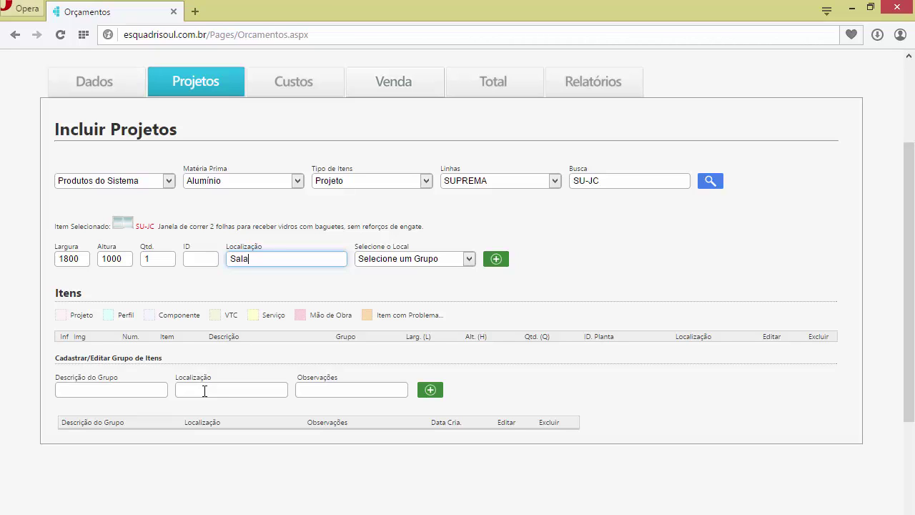
- Create the Primeiro Andar item group with location Primeiro Andar
{"action": "left_click", "coordinate": [157, 391]}
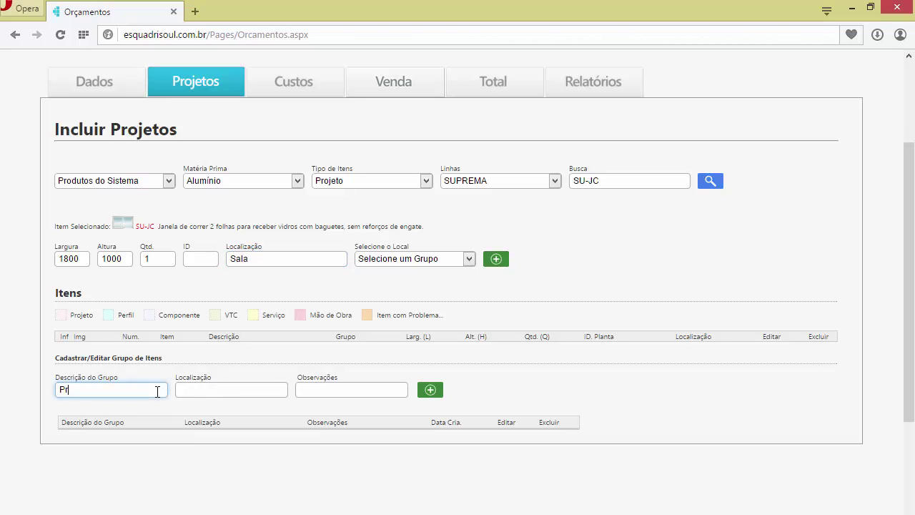
{"action": "type", "text": "Primeiro Andar"}
{"action": "key", "text": "ctrl+a"}
{"action": "key", "text": "ctrl+c"}
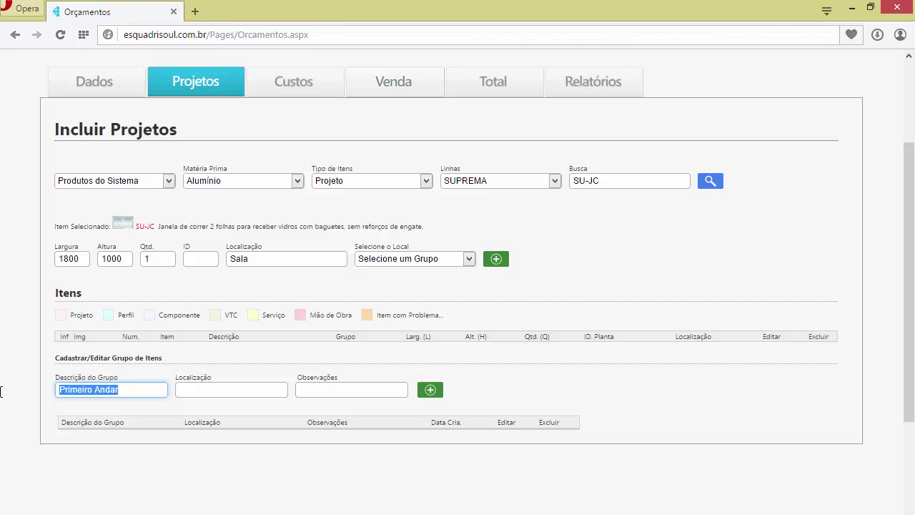
{"action": "left_click", "coordinate": [255, 390]}
{"action": "key", "text": "ctrl+v"}
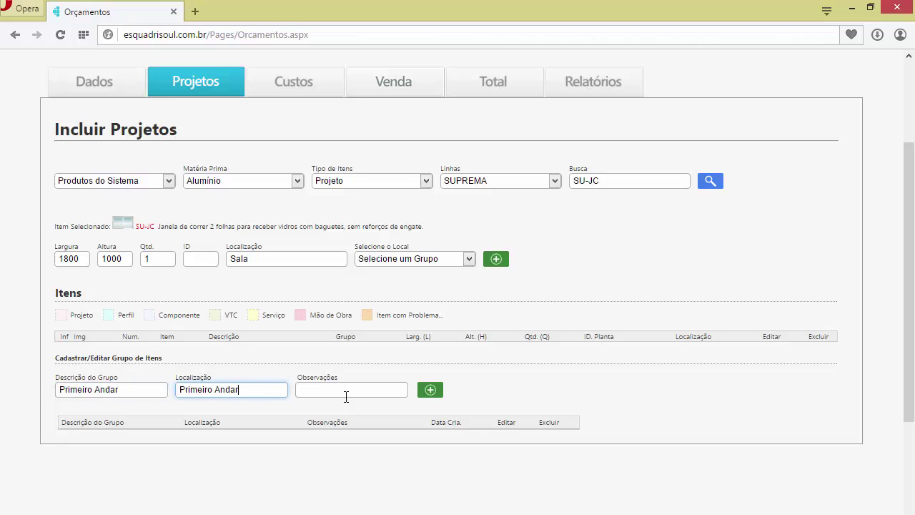
{"action": "left_click", "coordinate": [340, 388]}
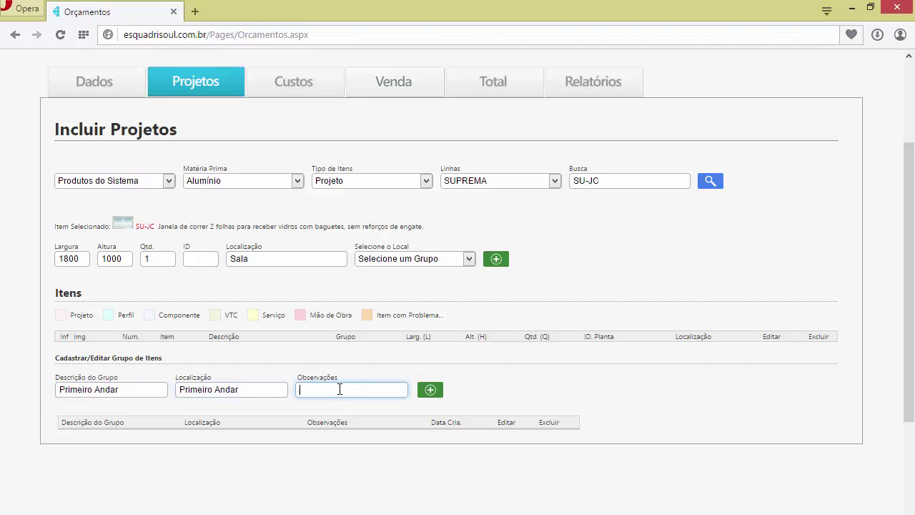
{"action": "left_click", "coordinate": [430, 390]}
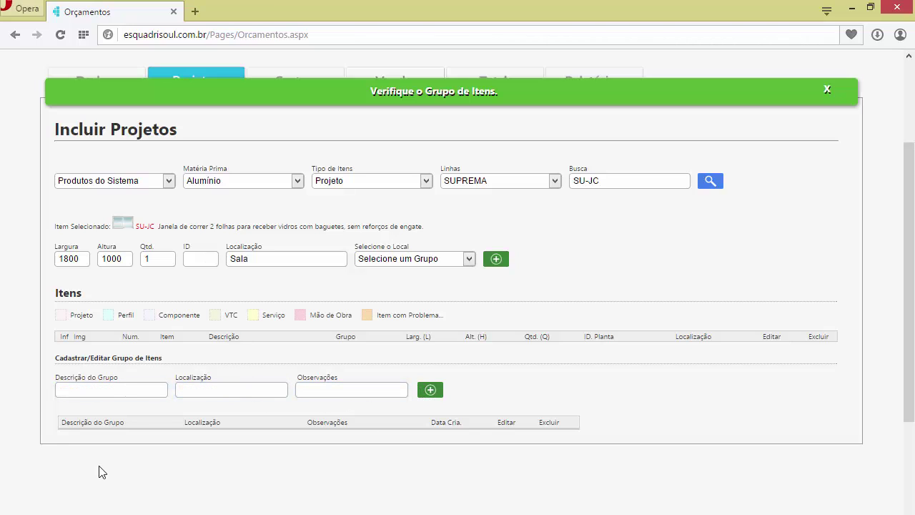
- Create the Segundo Andar item group with location SegundoAndar
{"action": "left_click", "coordinate": [93, 387]}
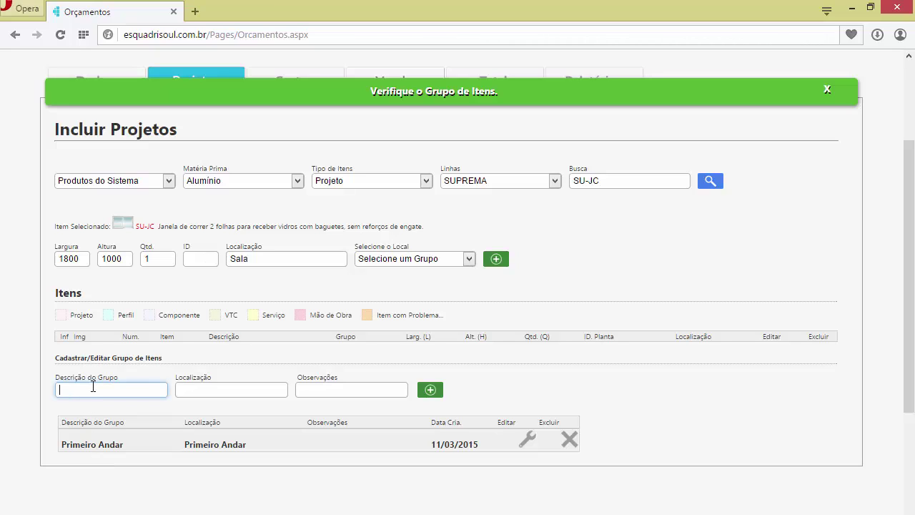
{"action": "type", "text": "Segundo Andar"}
{"action": "key", "text": "Tab"}
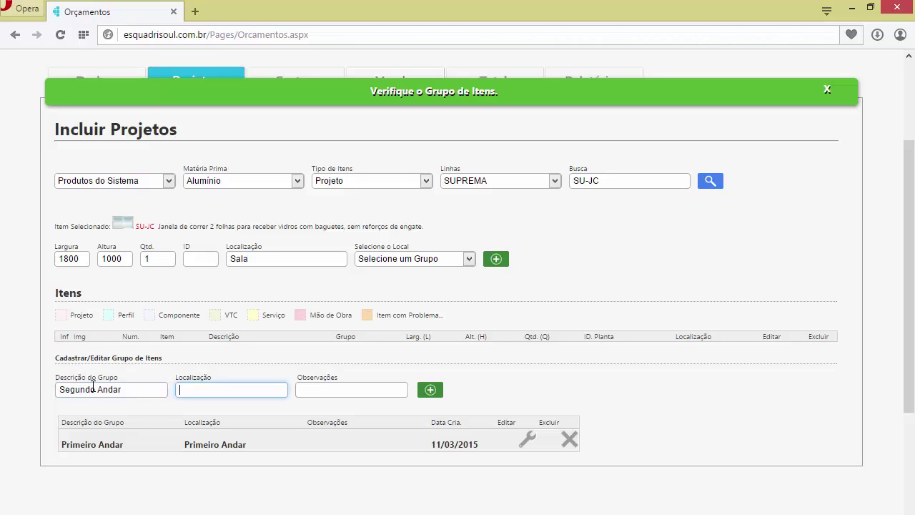
{"action": "type", "text": "Segundo"}
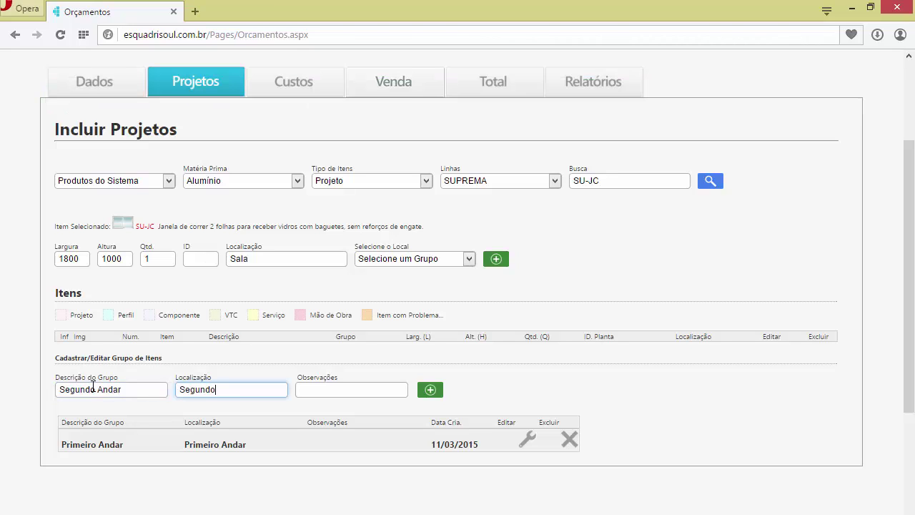
{"action": "type", "text": "Andar"}
{"action": "left_click", "coordinate": [432, 389]}
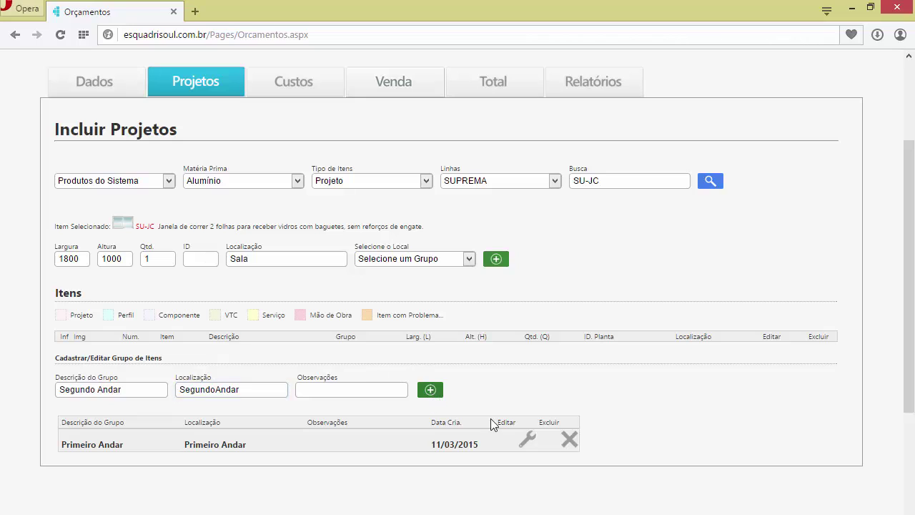
- Assign the SU-JC window to Primeiro Andar, add it, and check it in the Itens list
{"action": "left_click", "coordinate": [463, 262]}
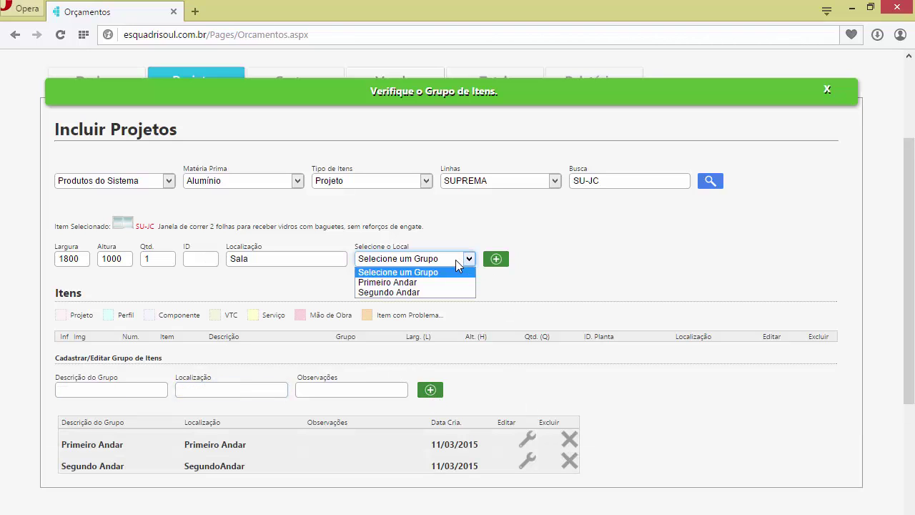
{"action": "left_click", "coordinate": [379, 282]}
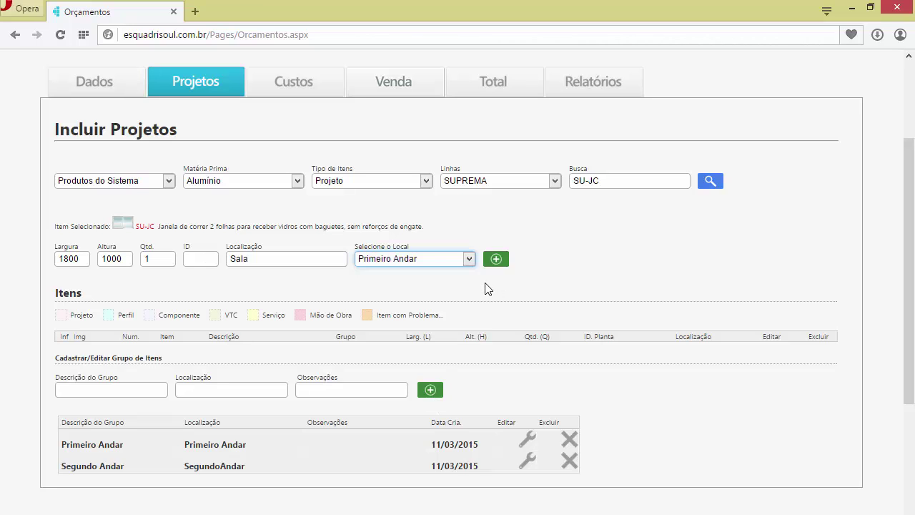
{"action": "left_click", "coordinate": [493, 260]}
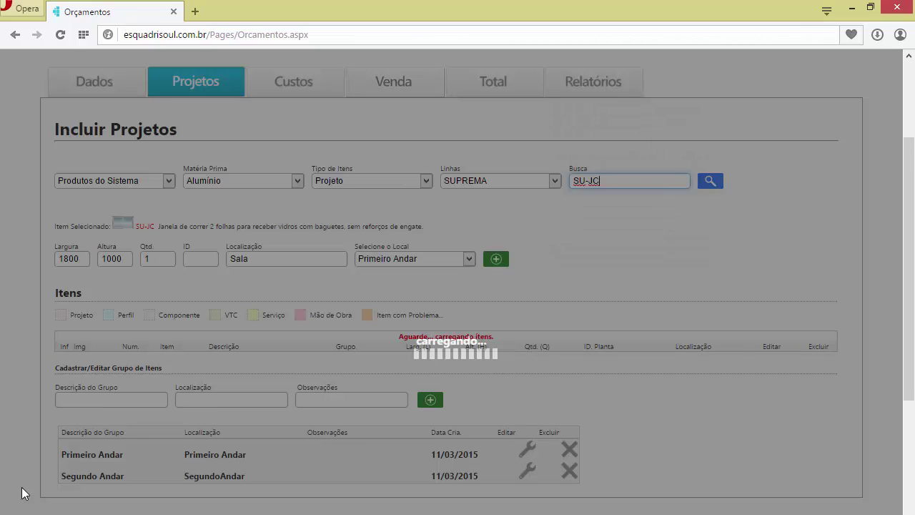
{"action": "scroll", "coordinate": [612, 322], "scroll_direction": "down", "scroll_amount": 3}
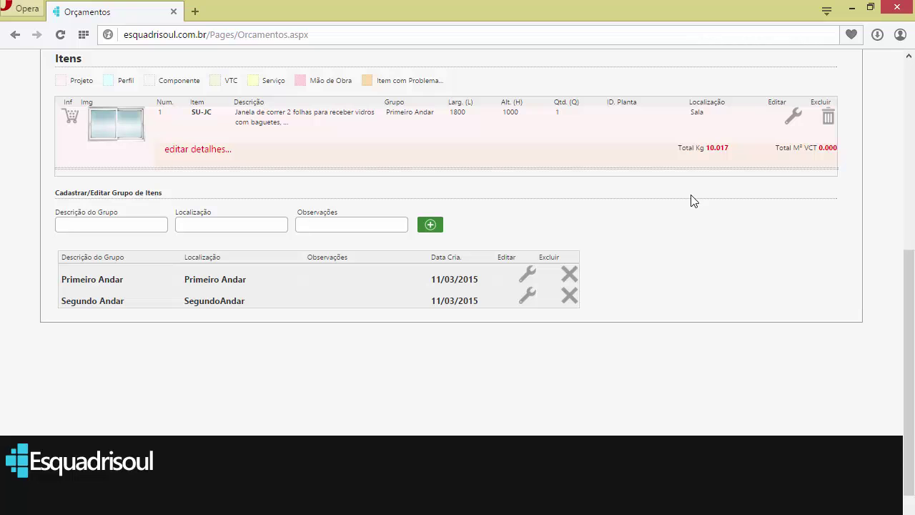
{"action": "scroll", "coordinate": [692, 200], "scroll_direction": "up", "scroll_amount": 3}
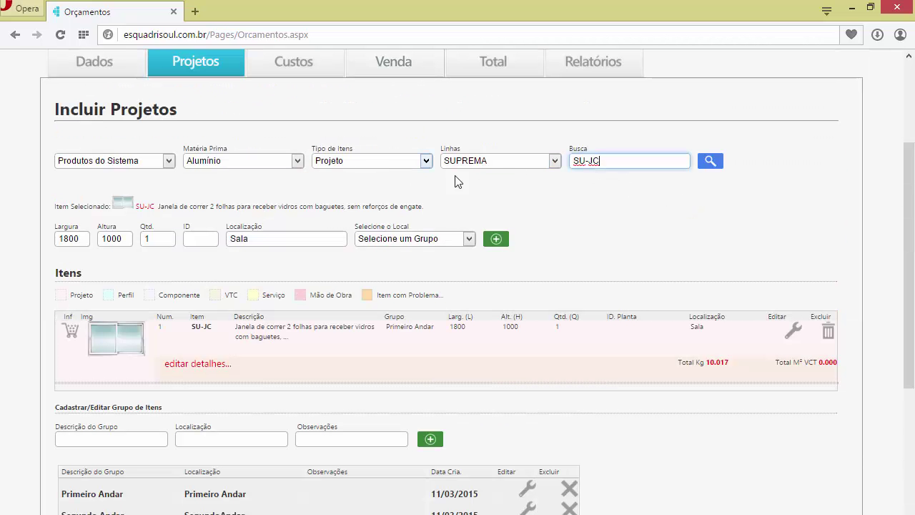
- Switch to the GOLD line, search 'porta giro', and select the LG-PGRB100 pivot door
{"action": "left_click", "coordinate": [512, 166]}
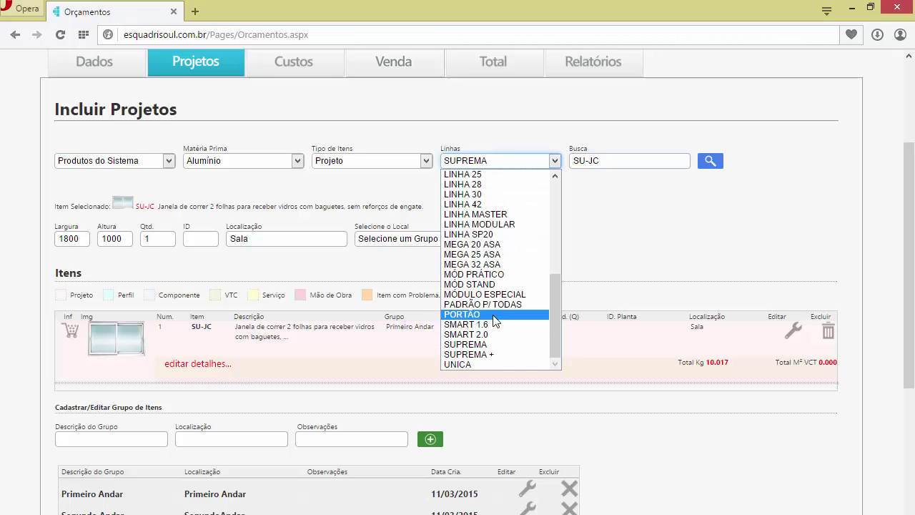
{"action": "scroll", "coordinate": [497, 322], "scroll_direction": "up", "scroll_amount": 5}
{"action": "left_click", "coordinate": [482, 227]}
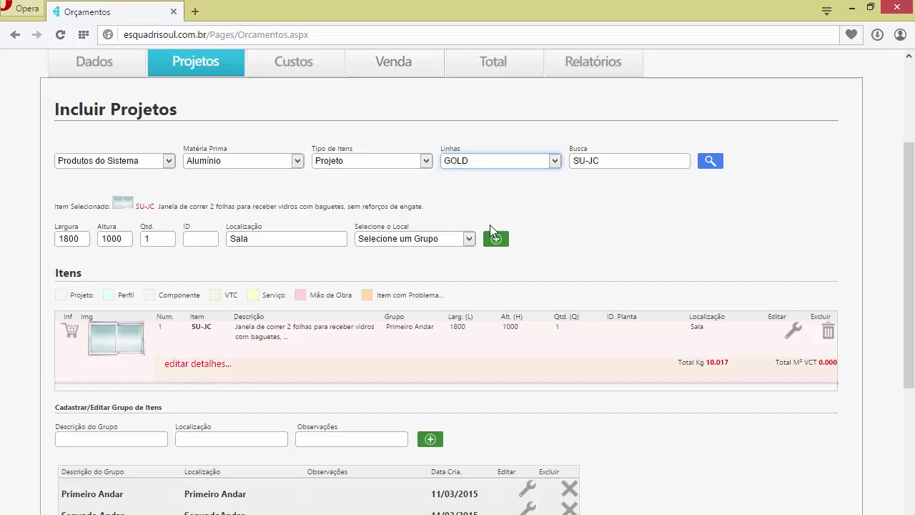
{"action": "left_click", "coordinate": [620, 161]}
{"action": "key", "text": "BackSpace"}
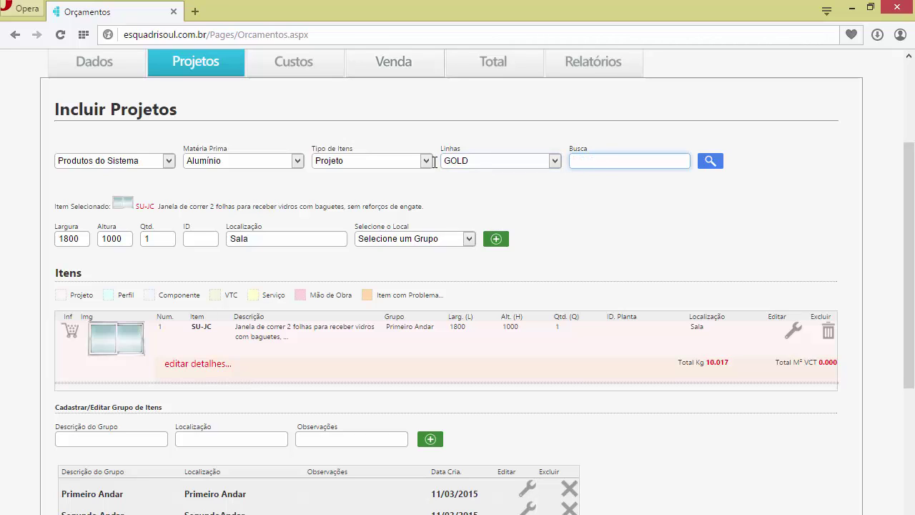
{"action": "type", "text": "porta"}
{"action": "left_click", "coordinate": [709, 161]}
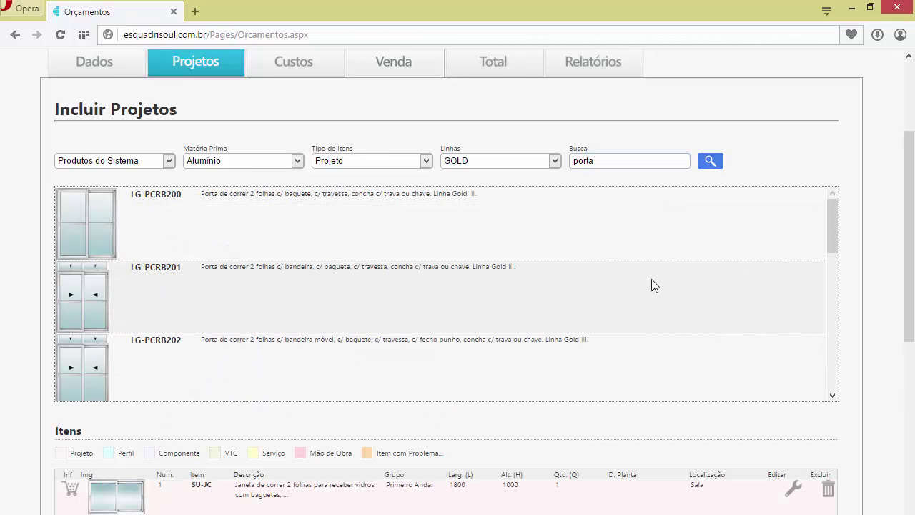
{"action": "scroll", "coordinate": [242, 234], "scroll_direction": "down", "scroll_amount": 2}
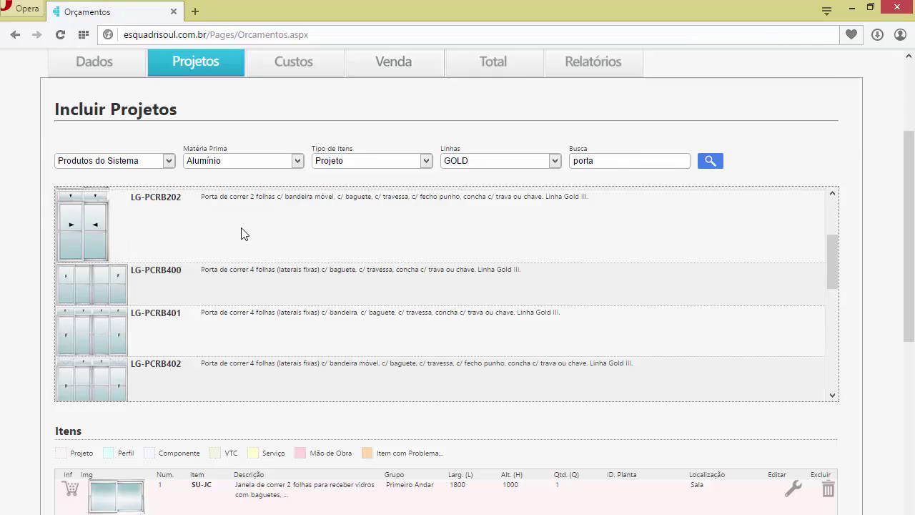
{"action": "scroll", "coordinate": [241, 234], "scroll_direction": "up", "scroll_amount": 3}
{"action": "left_click", "coordinate": [644, 233]}
{"action": "type", "text": "g"}
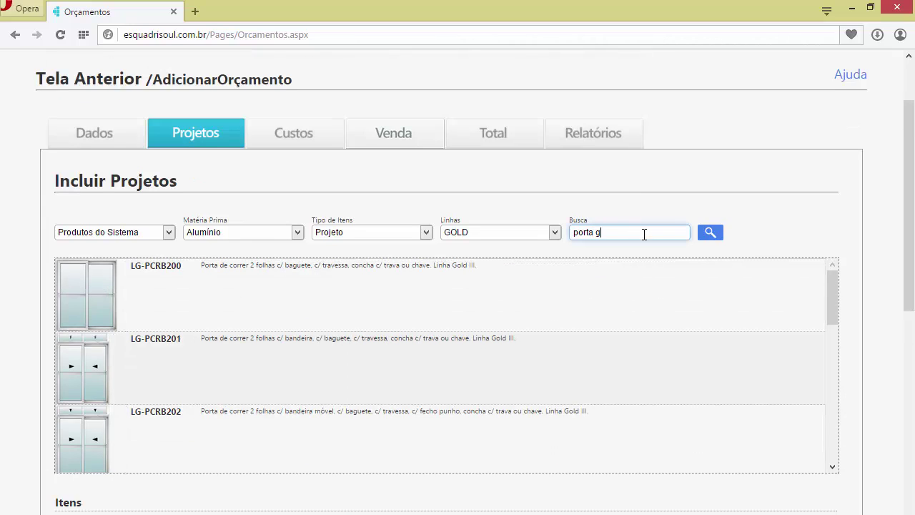
{"action": "type", "text": "iro"}
{"action": "left_click", "coordinate": [709, 233]}
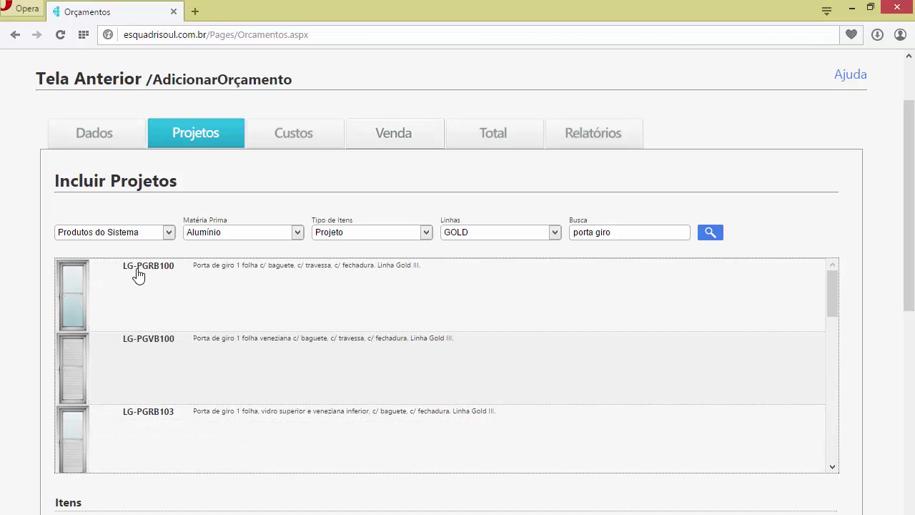
{"action": "left_click", "coordinate": [140, 275]}
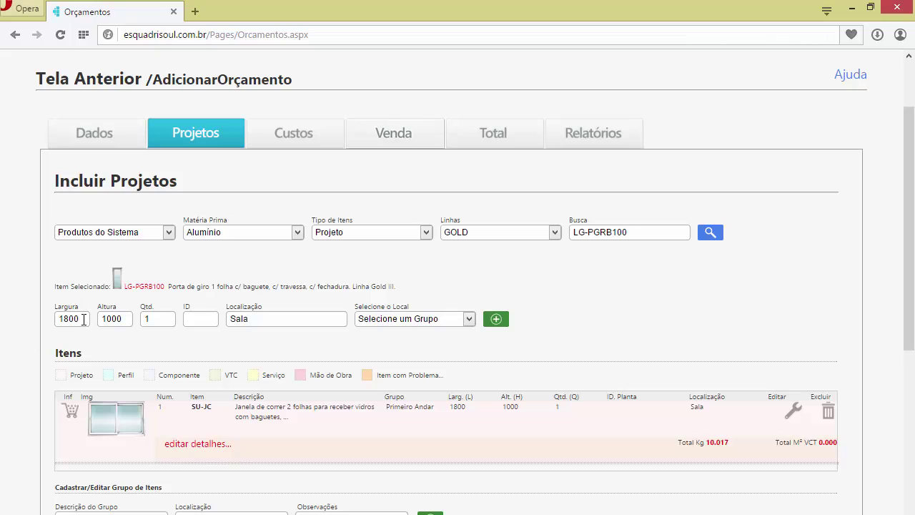
- Size the door 900 × 2100 with no location, assign it to Segundo Andar, and add it
{"action": "left_click_drag", "start_coordinate": [84, 319], "coordinate": [34, 321]}
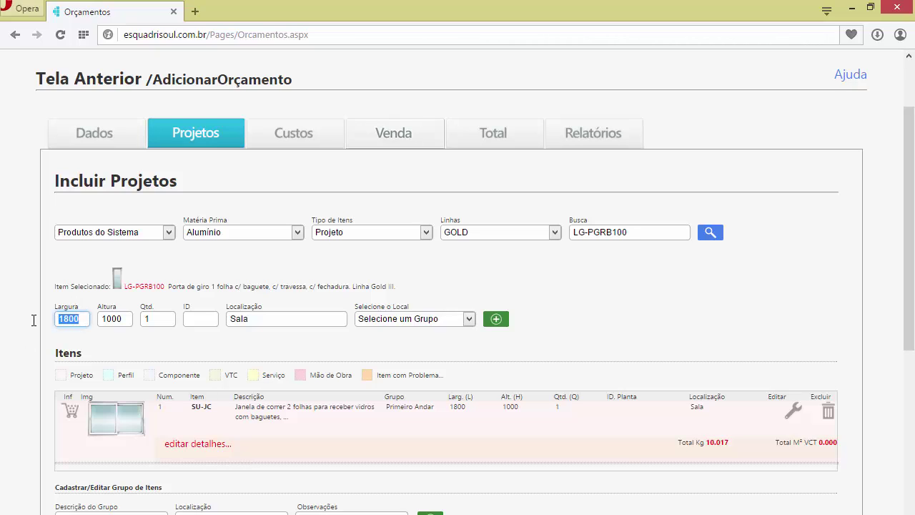
{"action": "type", "text": "90"}
{"action": "key", "text": "Tab"}
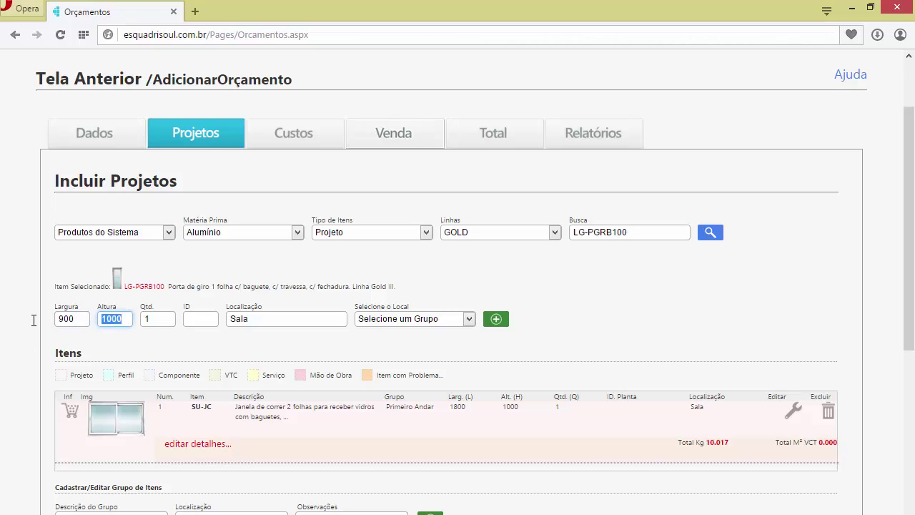
{"action": "type", "text": "2100"}
{"action": "left_click", "coordinate": [308, 323]}
{"action": "key", "text": "BackSpace"}
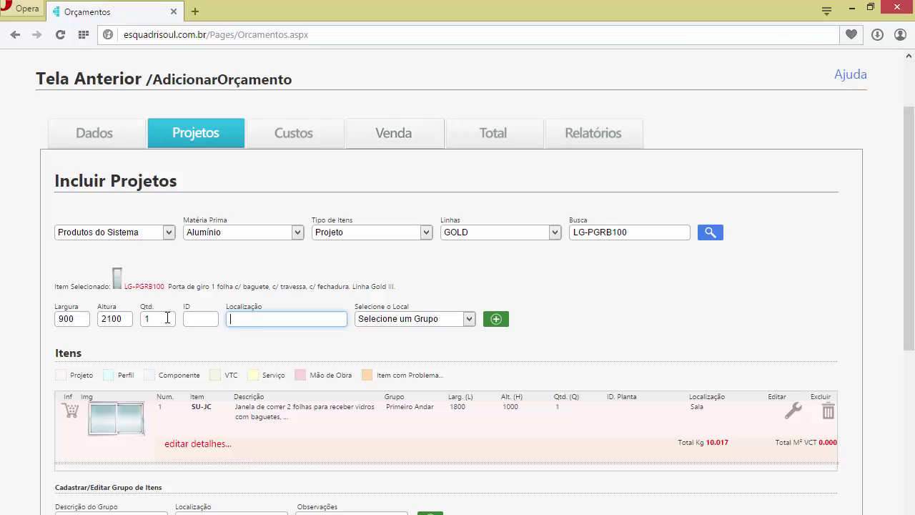
{"action": "left_click", "coordinate": [457, 325]}
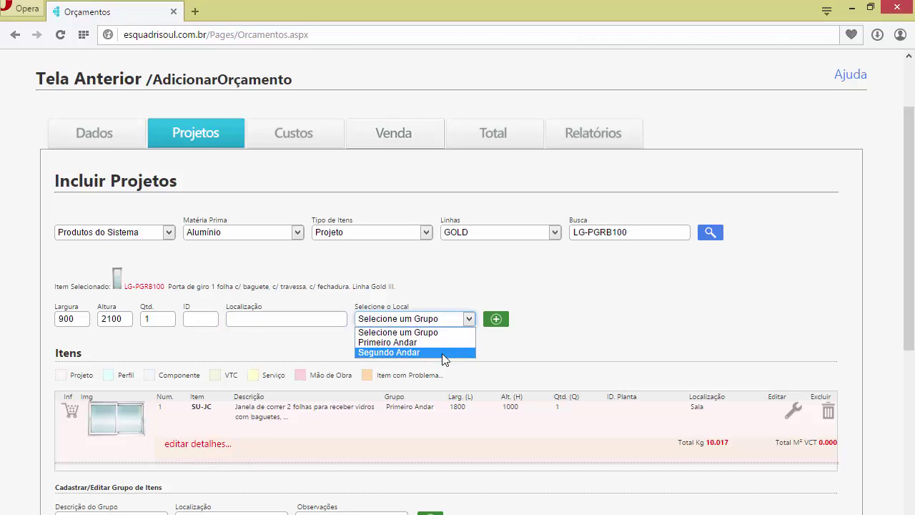
{"action": "left_click", "coordinate": [443, 356]}
{"action": "left_click", "coordinate": [496, 320]}
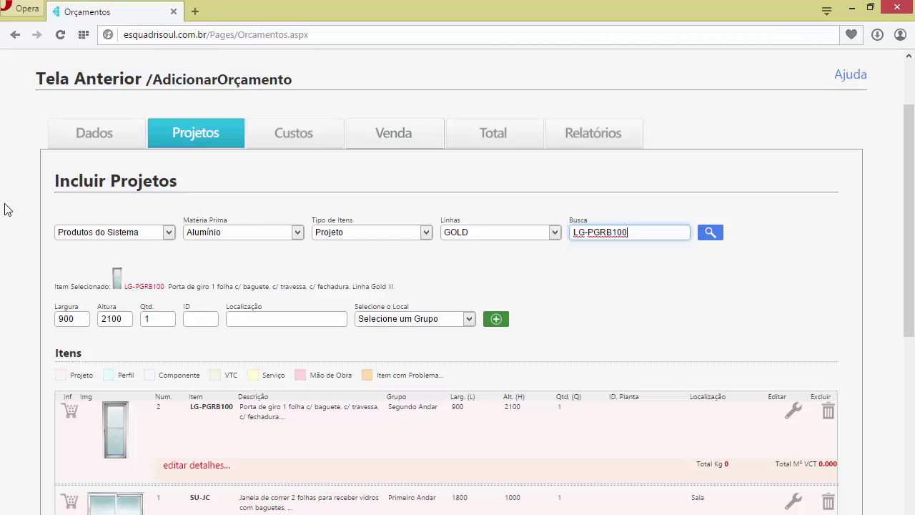
{"action": "scroll", "coordinate": [132, 231], "scroll_direction": "down", "scroll_amount": 4}
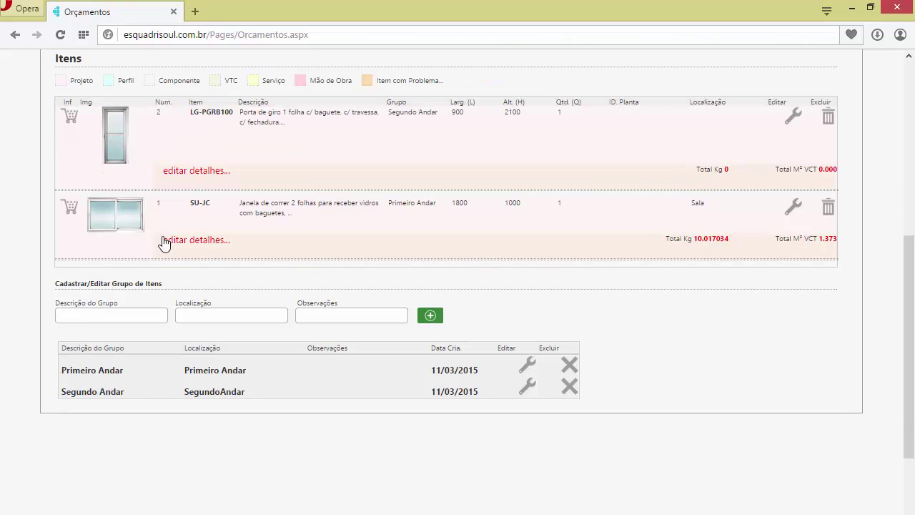
{"action": "scroll", "coordinate": [307, 283], "scroll_direction": "up", "scroll_amount": 1}
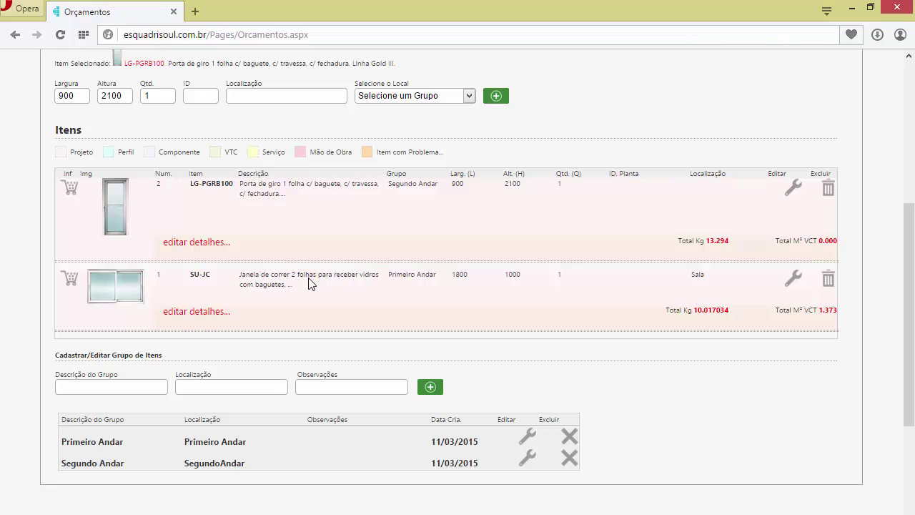
{"action": "scroll", "coordinate": [309, 281], "scroll_direction": "up", "scroll_amount": 2}
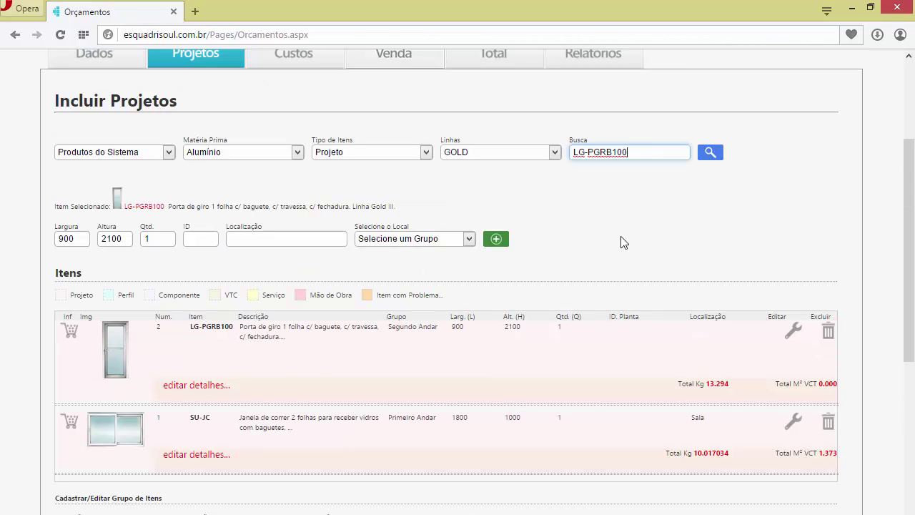
- Switch to Temperado material and BLINDEX line, search 'box', and select BL-BOX-03
{"action": "left_click", "coordinate": [208, 153]}
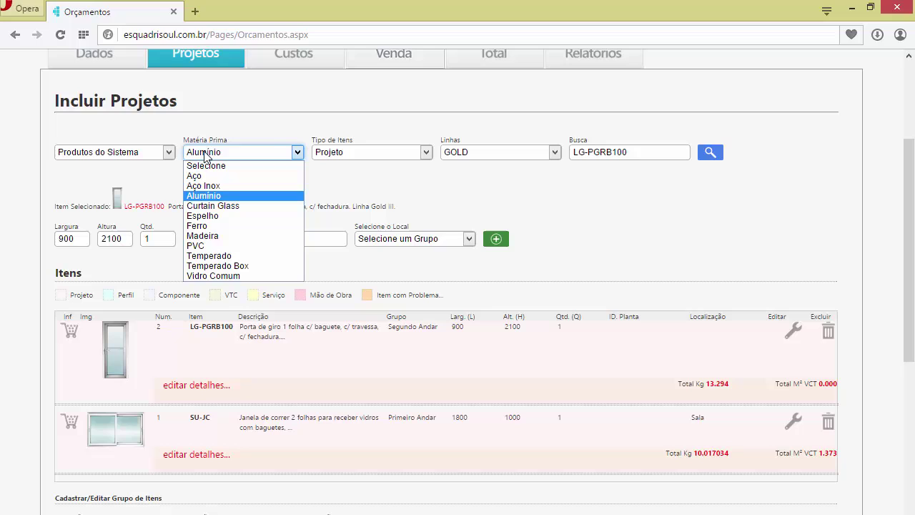
{"action": "left_click", "coordinate": [209, 255]}
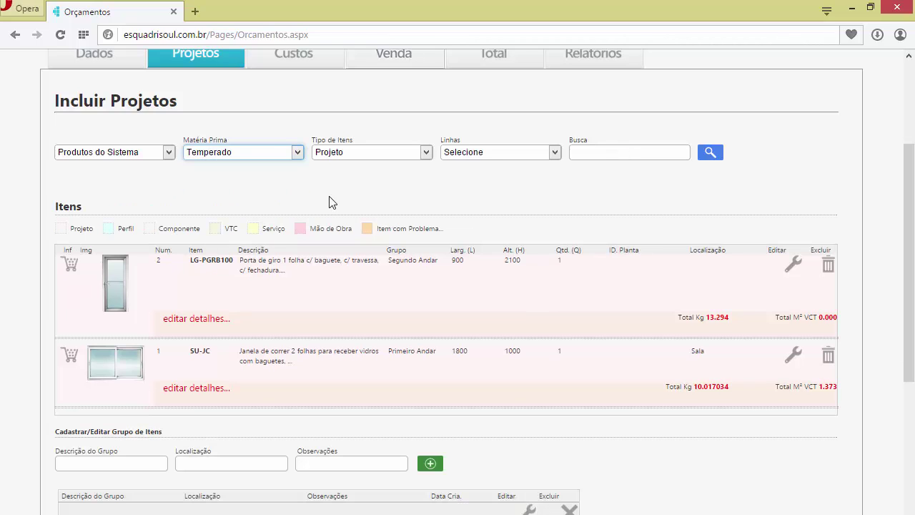
{"action": "left_click", "coordinate": [468, 153]}
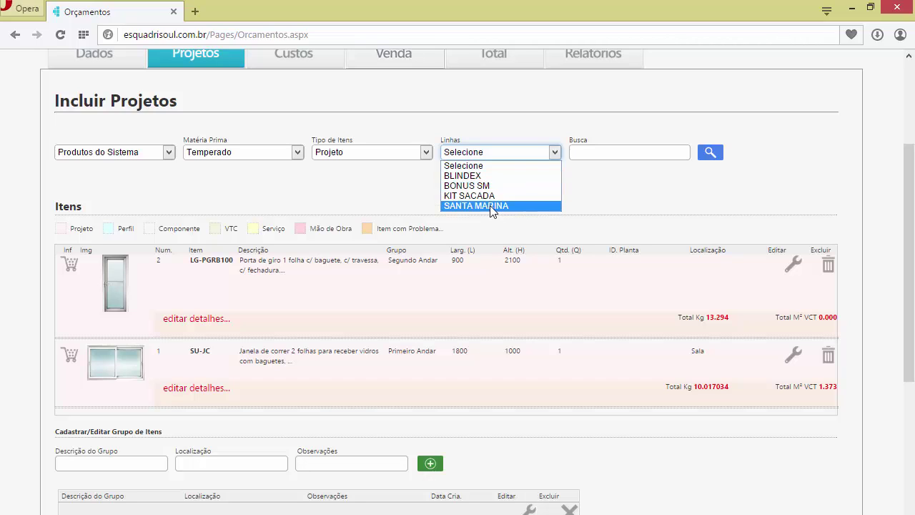
{"action": "left_click", "coordinate": [483, 178]}
{"action": "left_click", "coordinate": [633, 150]}
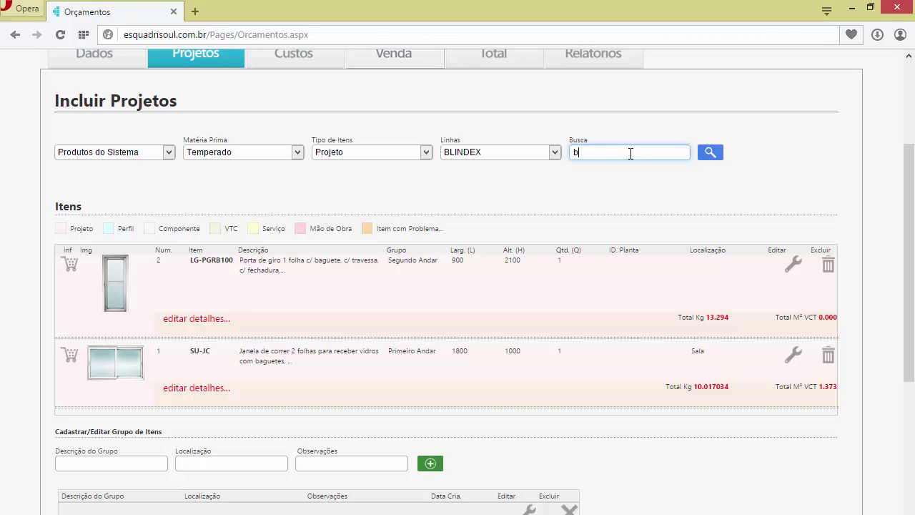
{"action": "type", "text": "ox"}
{"action": "left_click", "coordinate": [705, 155]}
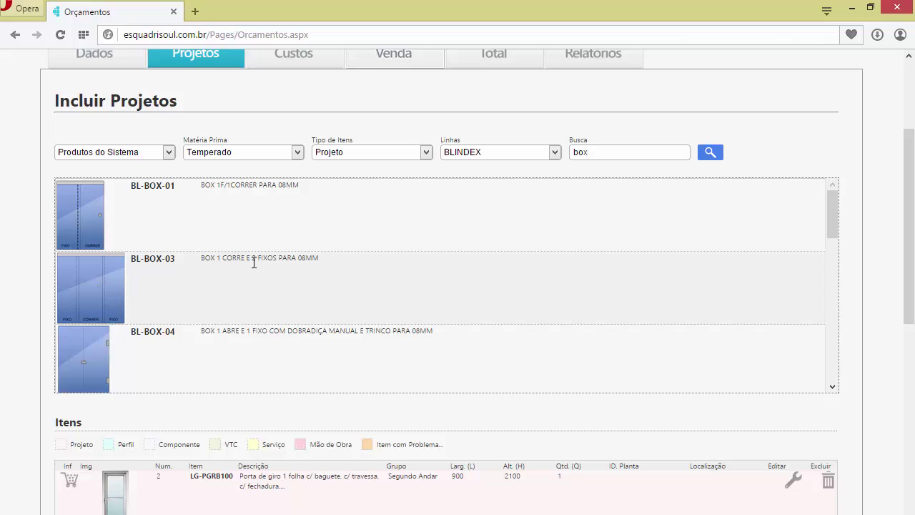
{"action": "left_click", "coordinate": [147, 263]}
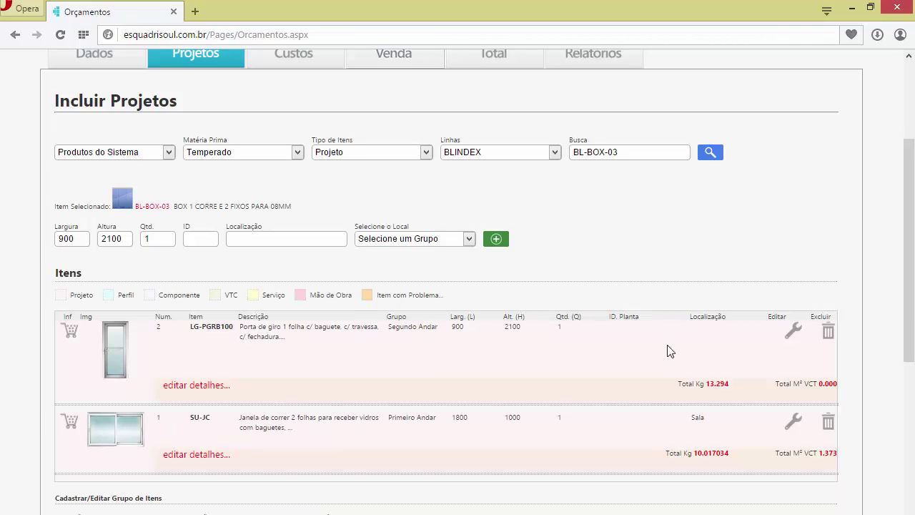
- Size the box 1700 × 2100, location W.C, assign it to Segundo Andar, and add it
{"action": "double_click", "coordinate": [77, 238]}
{"action": "type", "text": "1700"}
{"action": "key", "text": "Tab"}
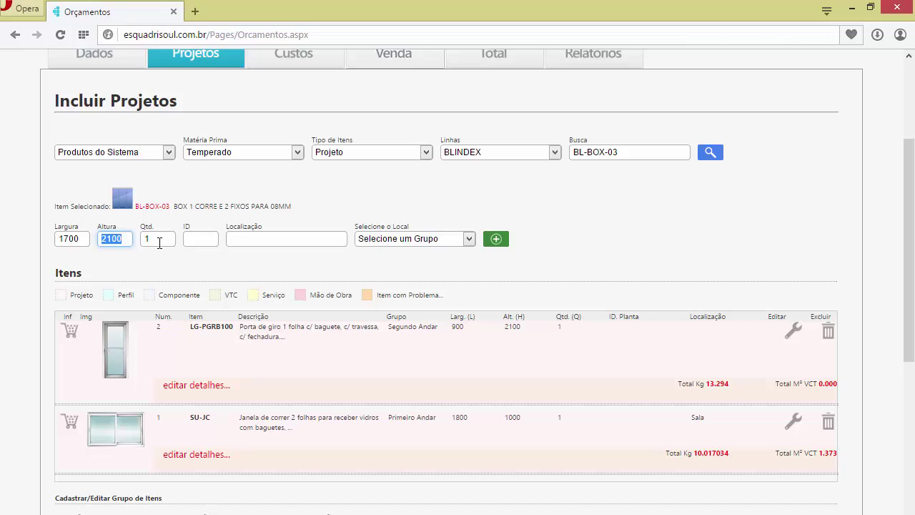
{"action": "left_click", "coordinate": [328, 239]}
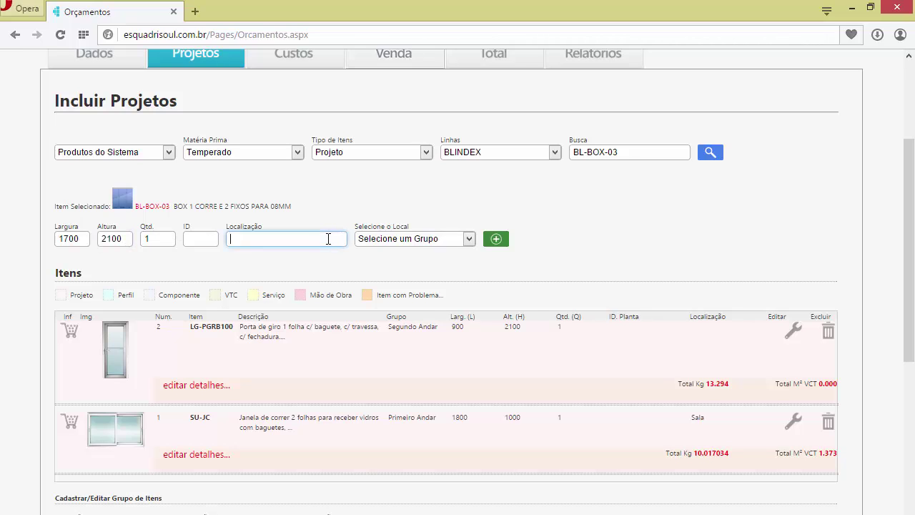
{"action": "type", "text": "S"}
{"action": "key", "text": "BackSpace"}
{"action": "type", "text": "Ban"}
{"action": "key", "text": "BackSpace"}
{"action": "key", "text": "BackSpace"}
{"action": "key", "text": "BackSpace"}
{"action": "type", "text": "E.C"}
{"action": "key", "text": "BackSpace"}
{"action": "type", "text": "W"}
{"action": "left_click", "coordinate": [391, 239]}
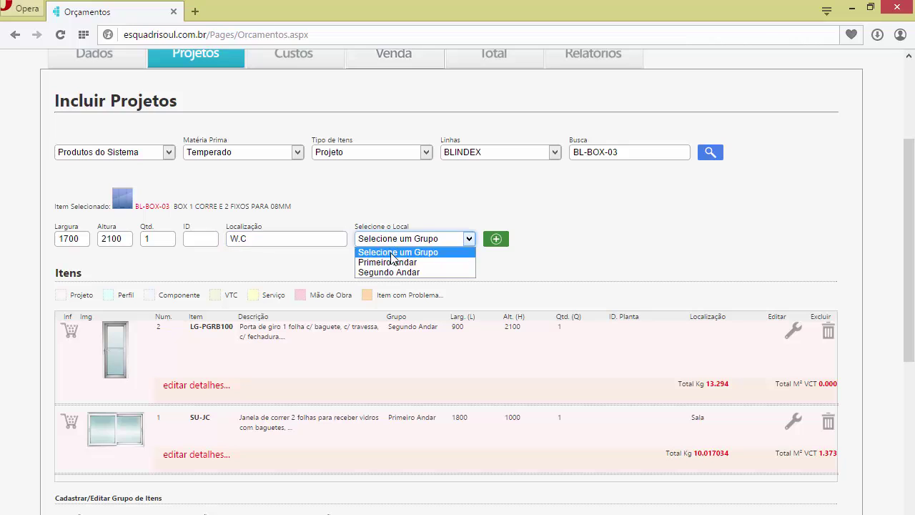
{"action": "left_click", "coordinate": [395, 279]}
{"action": "left_click", "coordinate": [496, 240]}
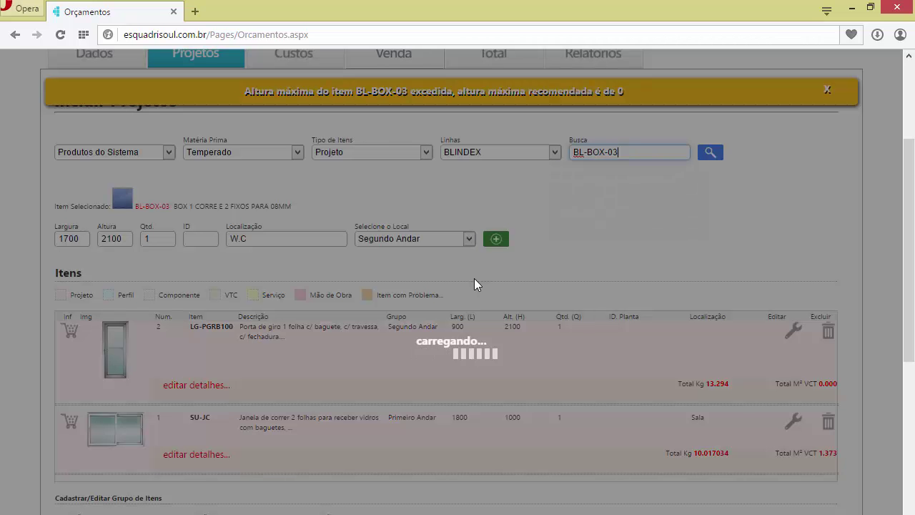
{"action": "scroll", "coordinate": [715, 214], "scroll_direction": "down", "scroll_amount": 3}
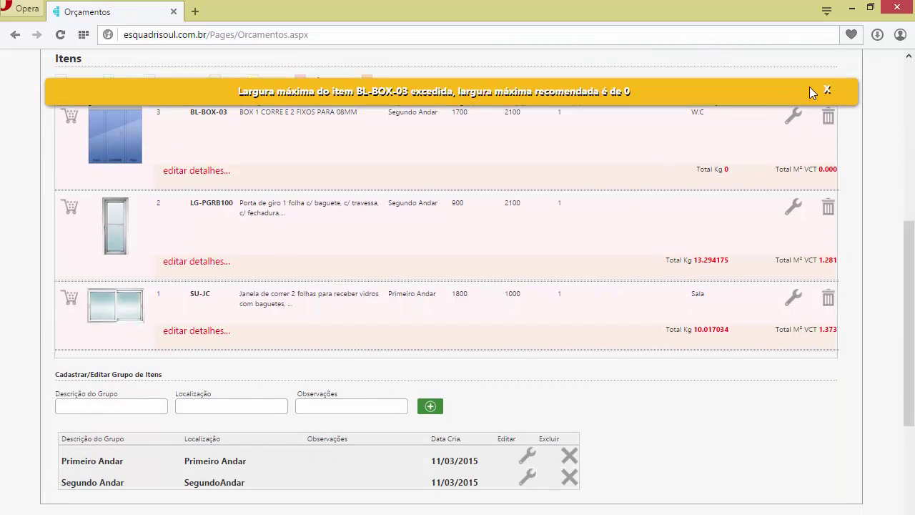
- Close the yellow maximum-size warning and review the three items in the Itens list
{"action": "left_click", "coordinate": [827, 90]}
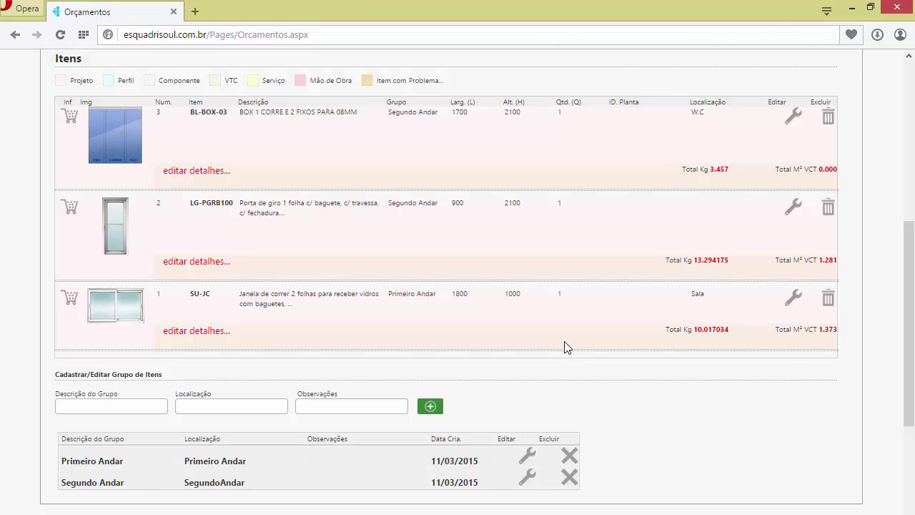
{"action": "scroll", "coordinate": [561, 339], "scroll_direction": "up", "scroll_amount": 3}
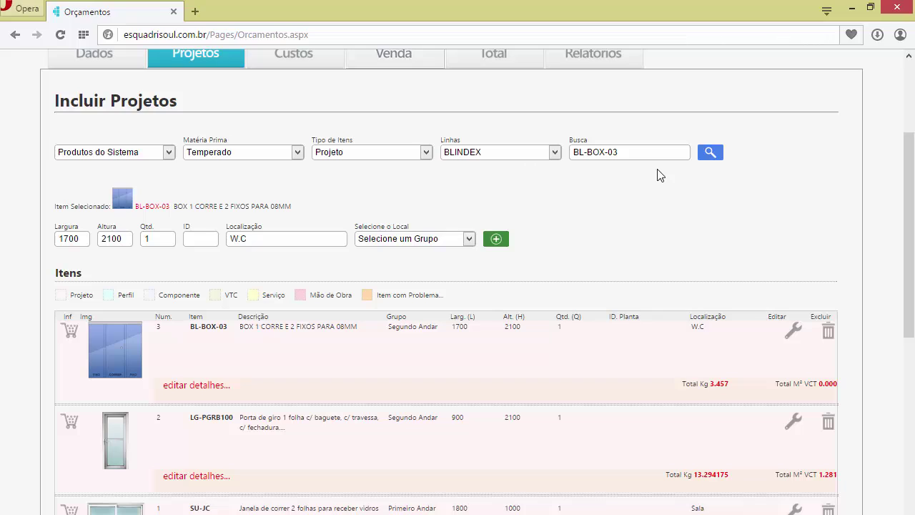
{"action": "left_click_drag", "start_coordinate": [657, 148], "coordinate": [554, 151]}
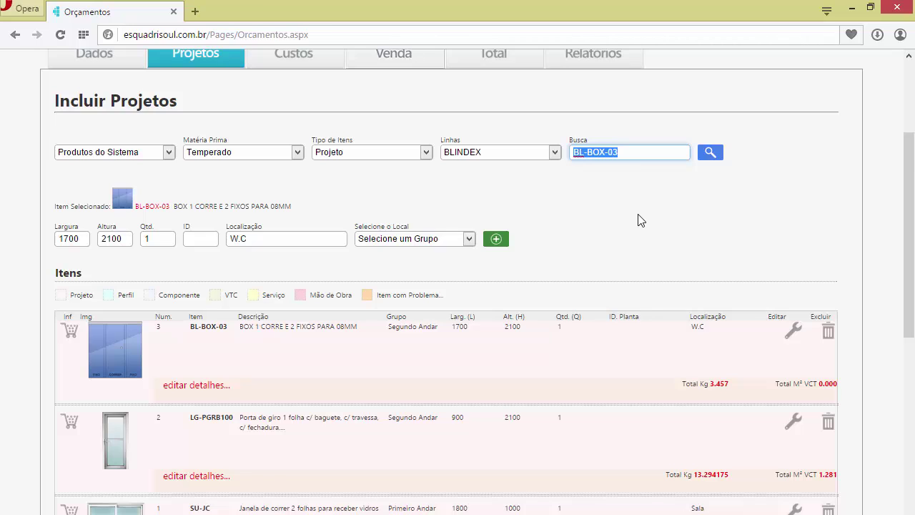
{"action": "scroll", "coordinate": [638, 219], "scroll_direction": "down", "scroll_amount": 2}
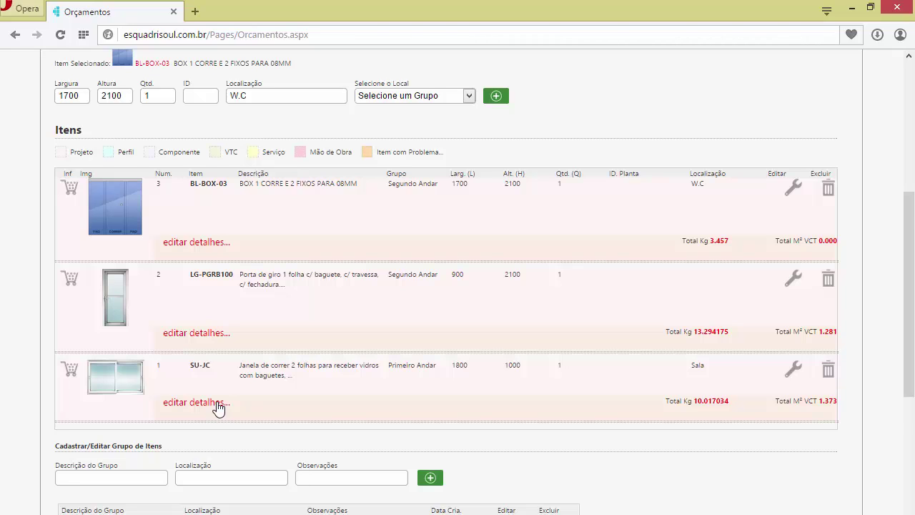
{"action": "scroll", "coordinate": [227, 404], "scroll_direction": "down", "scroll_amount": 1}
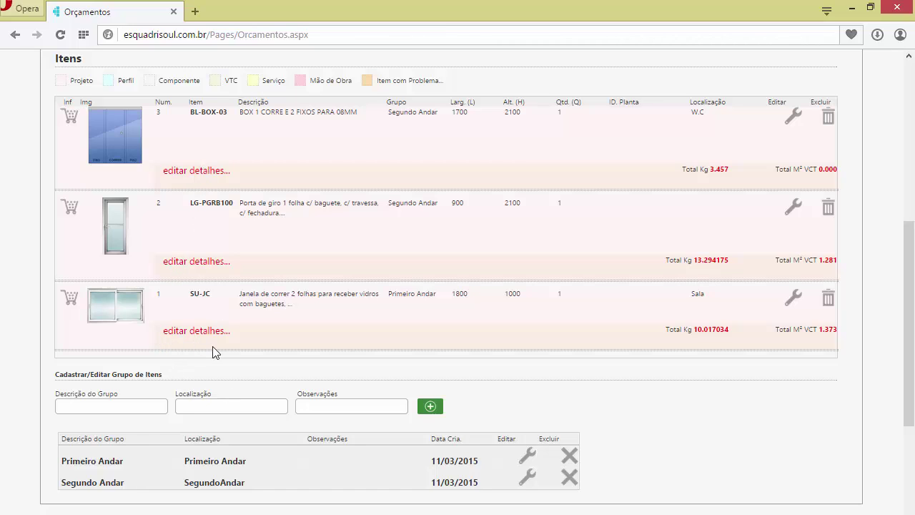
{"action": "left_click", "coordinate": [169, 332]}
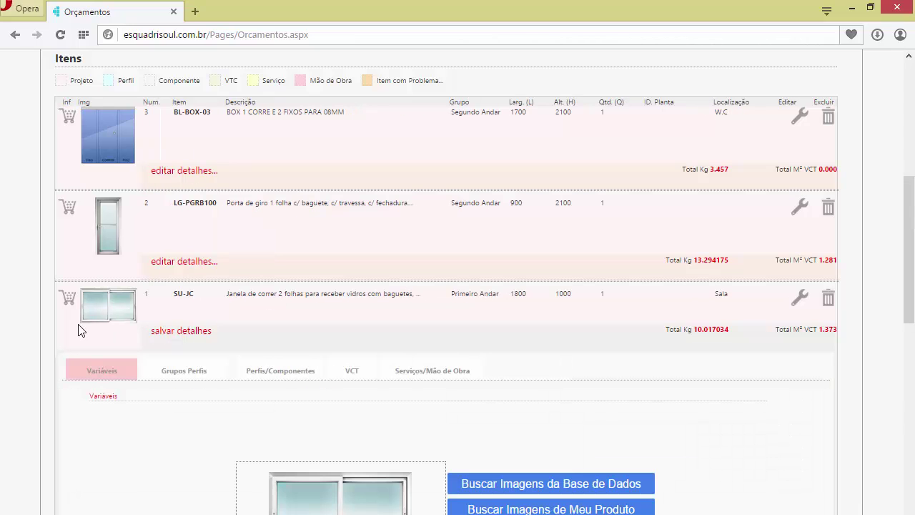
{"action": "scroll", "coordinate": [250, 373], "scroll_direction": "down", "scroll_amount": 1}
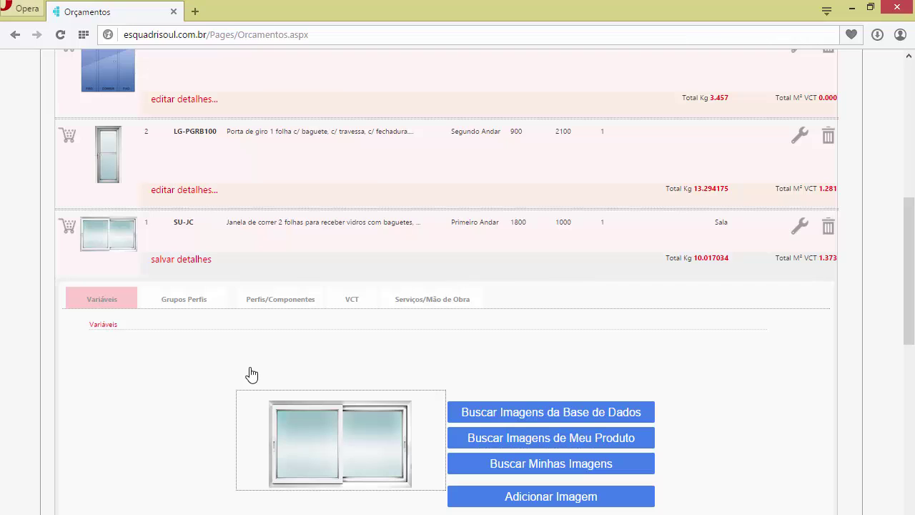
{"action": "scroll", "coordinate": [230, 362], "scroll_direction": "down", "scroll_amount": 1}
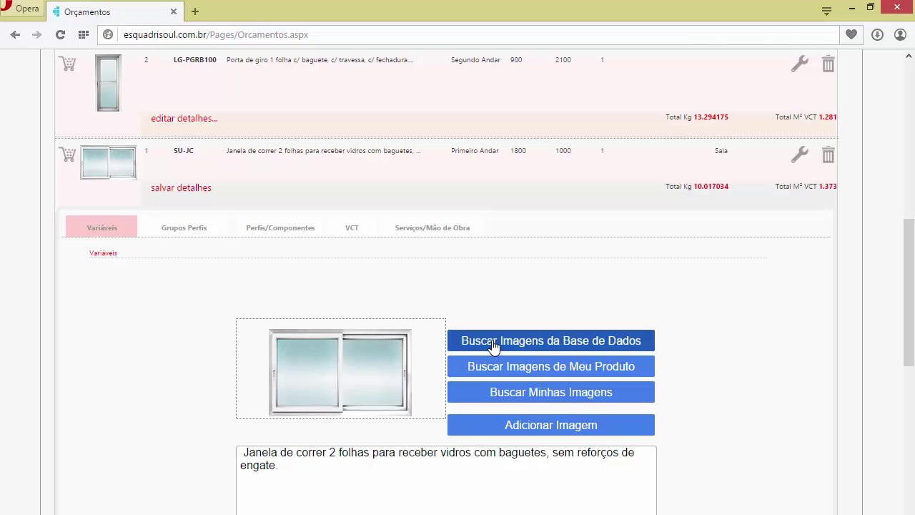
{"action": "left_click", "coordinate": [602, 351]}
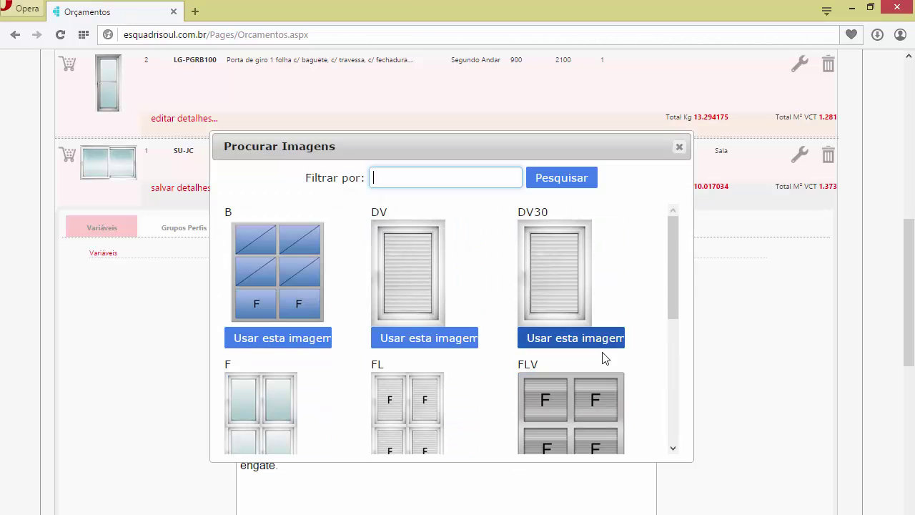
{"action": "left_click_drag", "start_coordinate": [676, 255], "coordinate": [680, 357]}
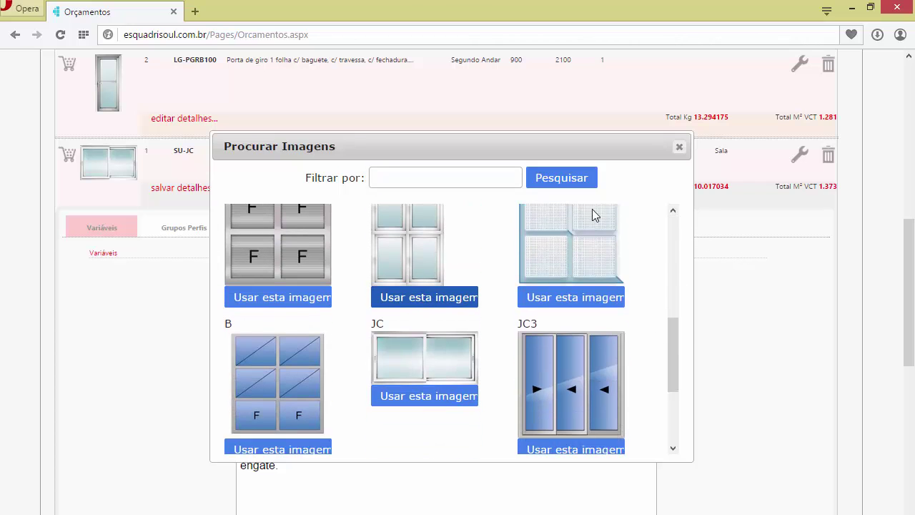
{"action": "left_click", "coordinate": [681, 149]}
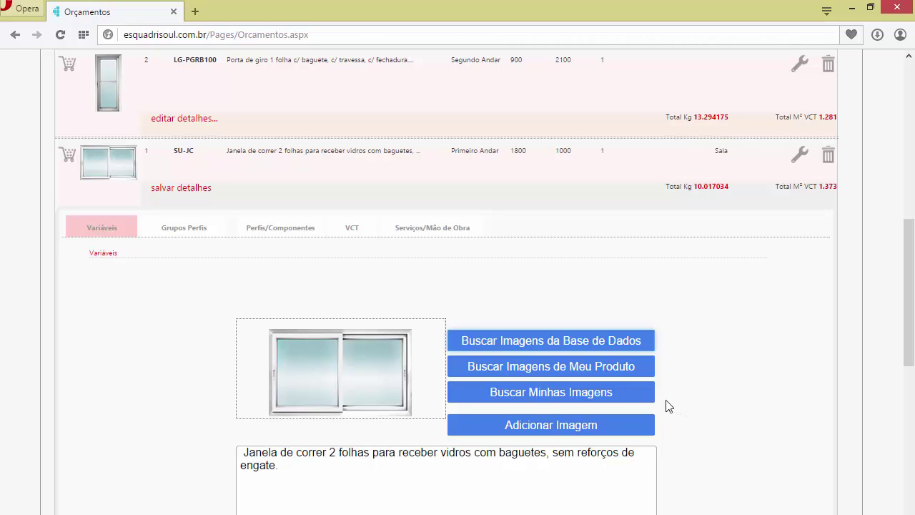
{"action": "left_click", "coordinate": [511, 427]}
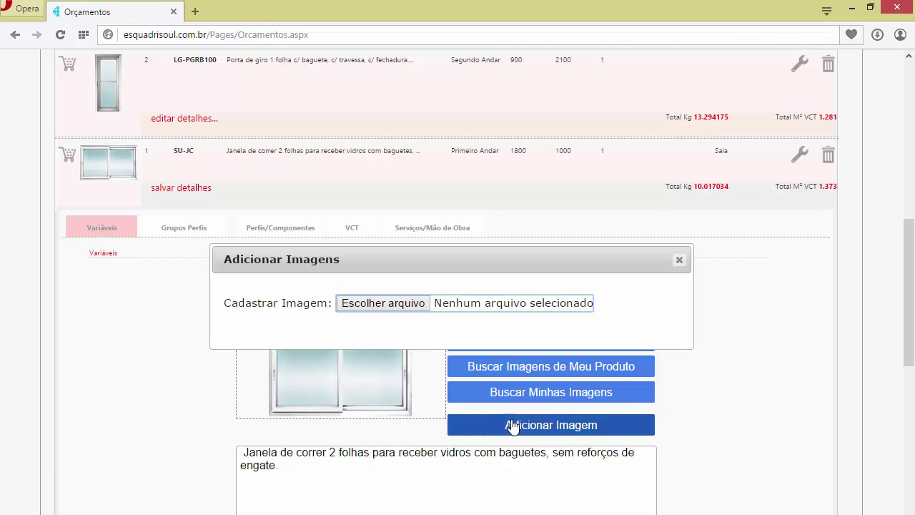
{"action": "left_click", "coordinate": [679, 261]}
{"action": "scroll", "coordinate": [671, 270], "scroll_direction": "down", "scroll_amount": 1}
{"action": "left_click_drag", "start_coordinate": [303, 414], "coordinate": [233, 384]}
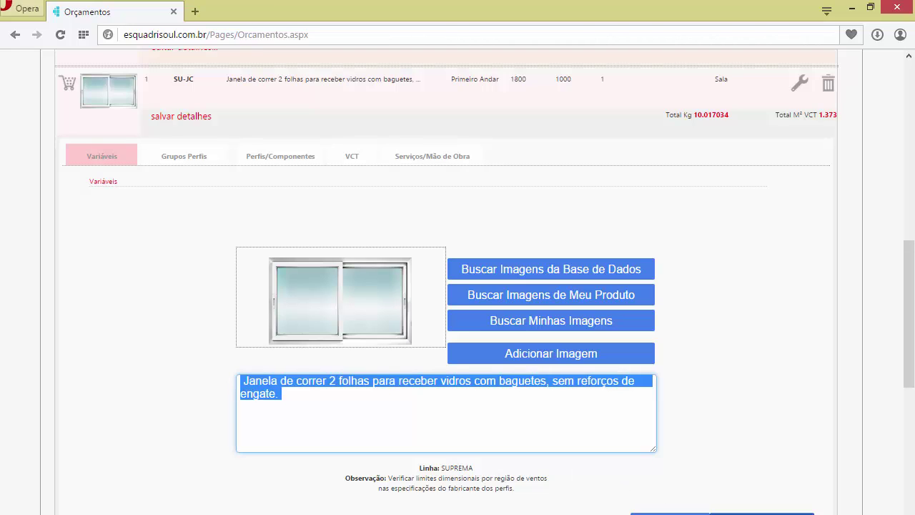
{"action": "left_click", "coordinate": [323, 420]}
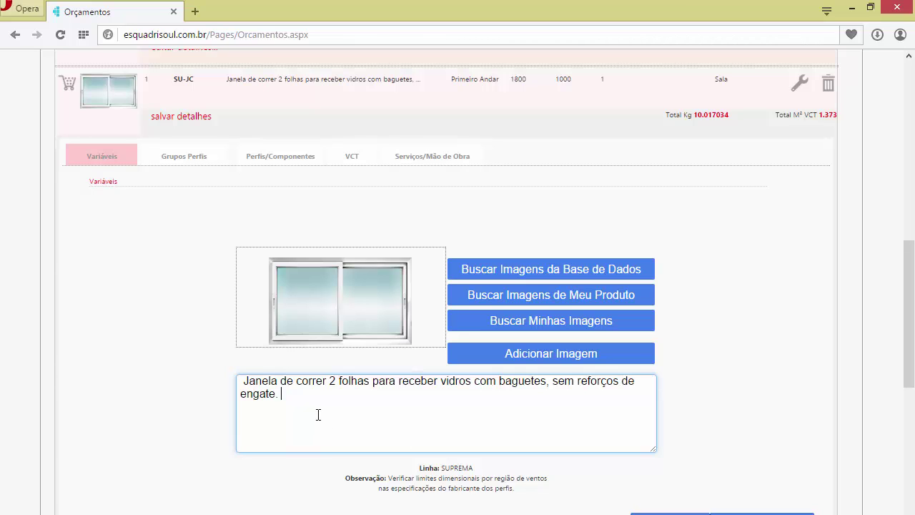
- Re-save the CL-006 contramarco group row unchanged: grau L 90 x 90, quantity 4, measure 23
{"action": "left_click", "coordinate": [186, 161]}
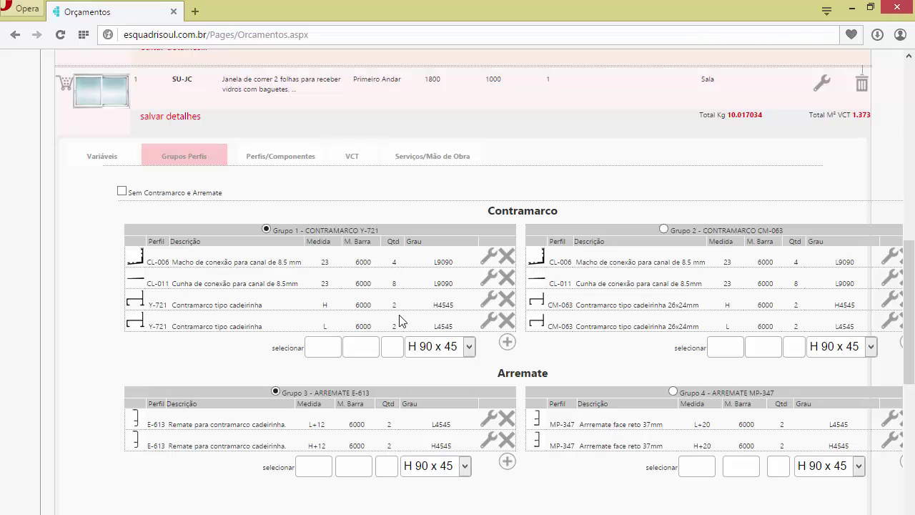
{"action": "left_click", "coordinate": [488, 261]}
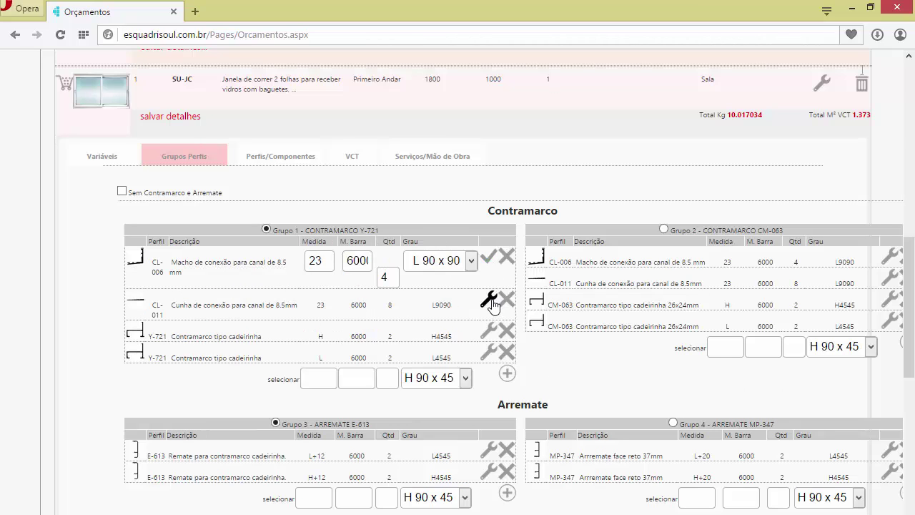
{"action": "left_click", "coordinate": [466, 262]}
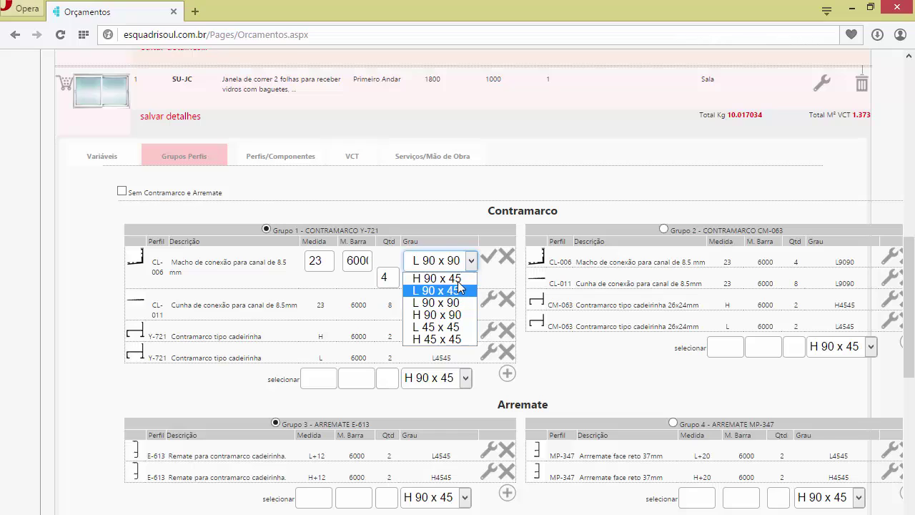
{"action": "left_click", "coordinate": [471, 263]}
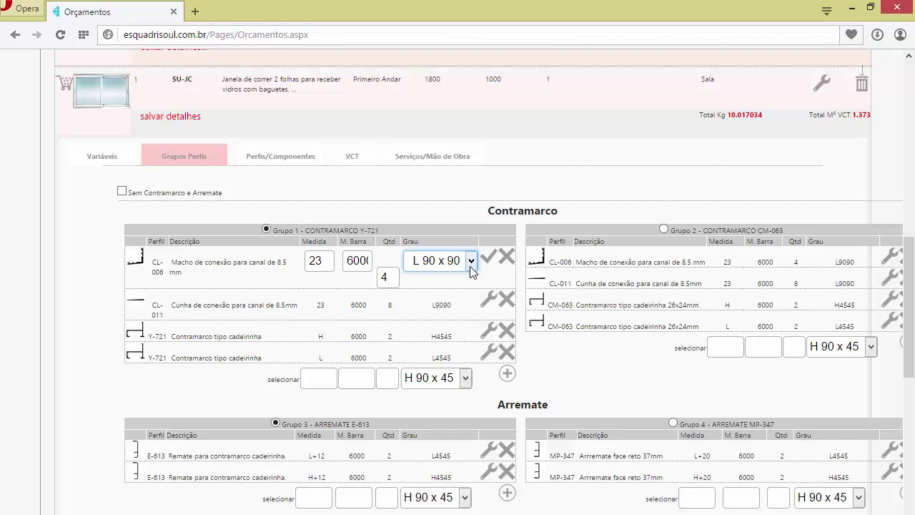
{"action": "double_click", "coordinate": [384, 277]}
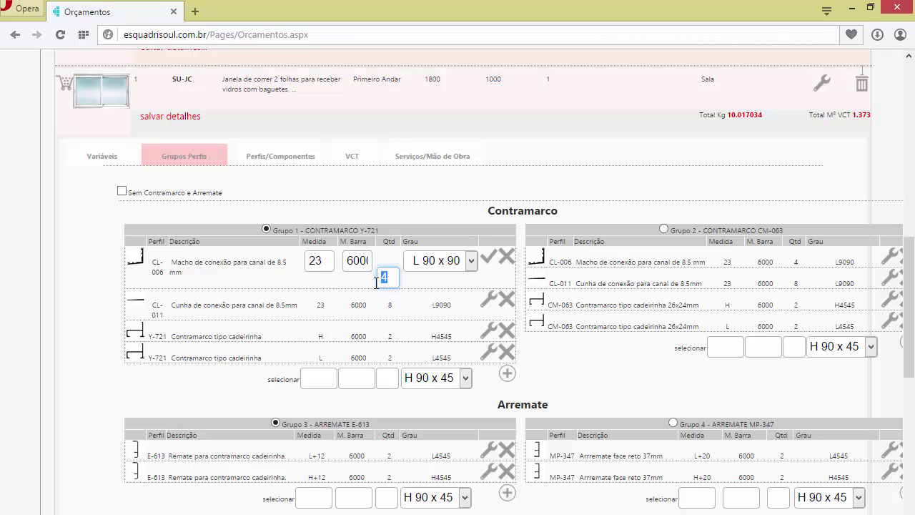
{"action": "double_click", "coordinate": [325, 263]}
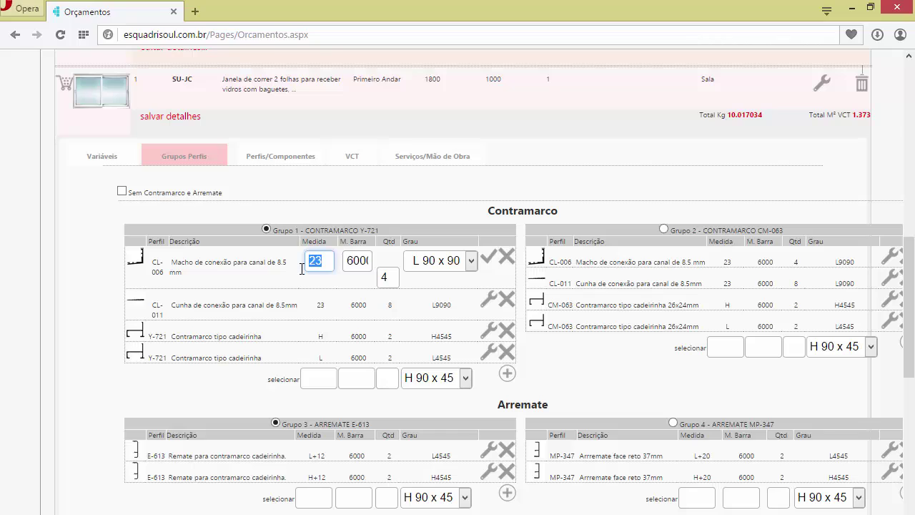
{"action": "left_click", "coordinate": [486, 261]}
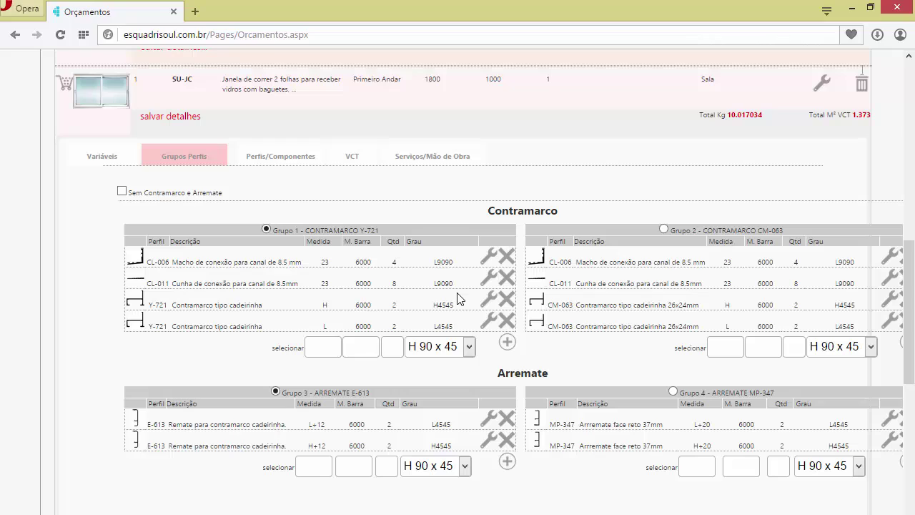
{"action": "left_click", "coordinate": [506, 257]}
{"action": "left_click", "coordinate": [289, 350]}
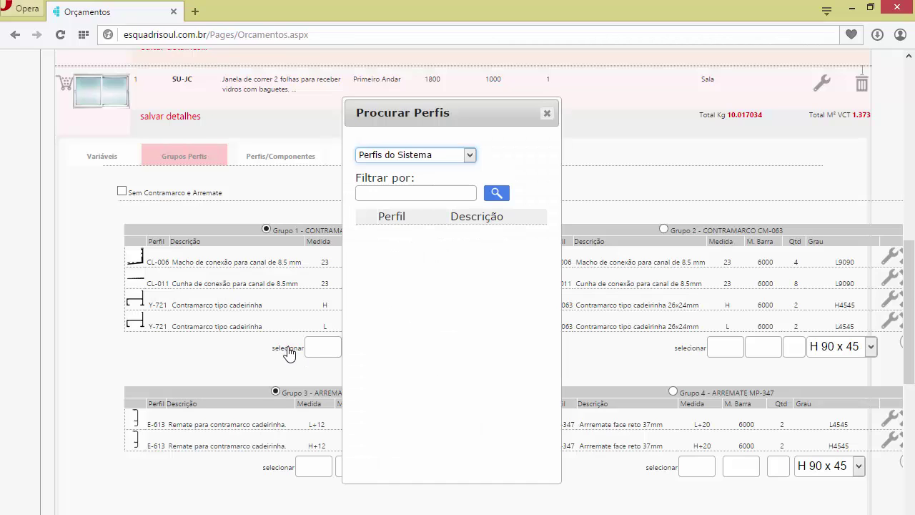
{"action": "left_click", "coordinate": [413, 193]}
{"action": "type", "text": "CO"}
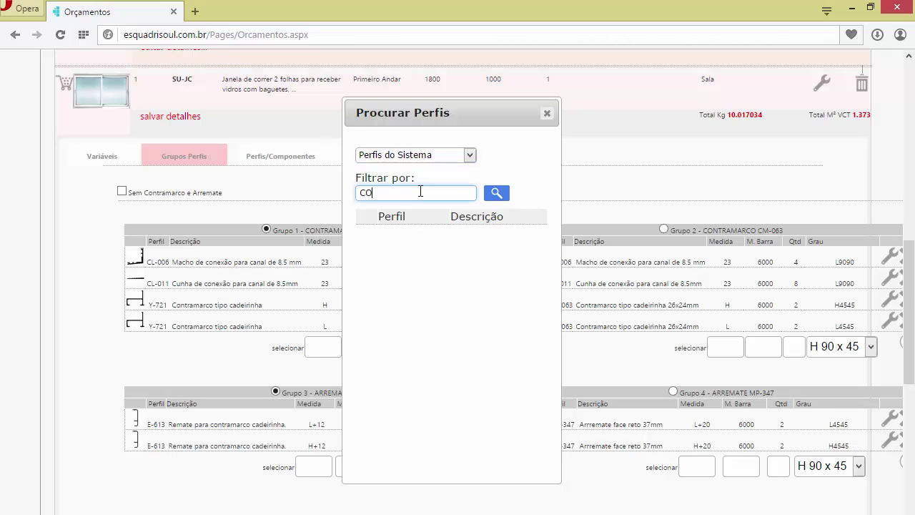
{"action": "type", "text": "NEXÃO"}
{"action": "left_click", "coordinate": [499, 195]}
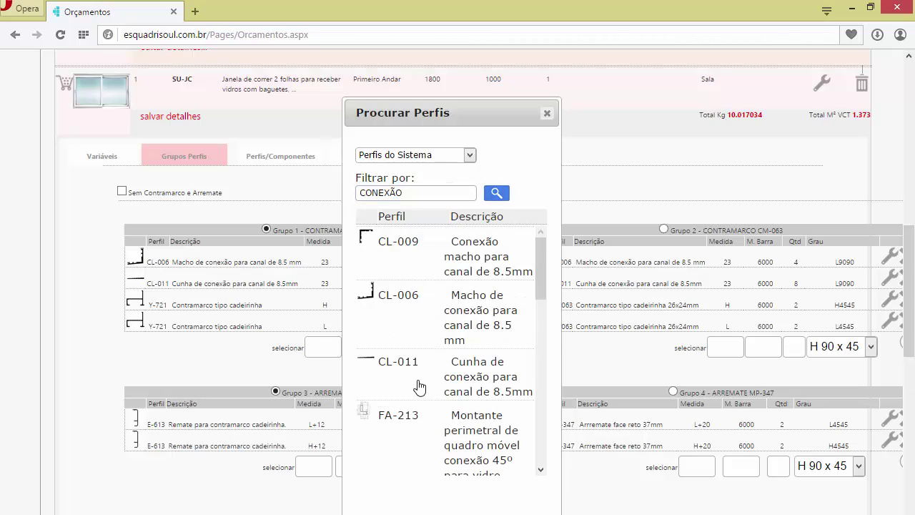
{"action": "scroll", "coordinate": [416, 398], "scroll_direction": "down", "scroll_amount": 2}
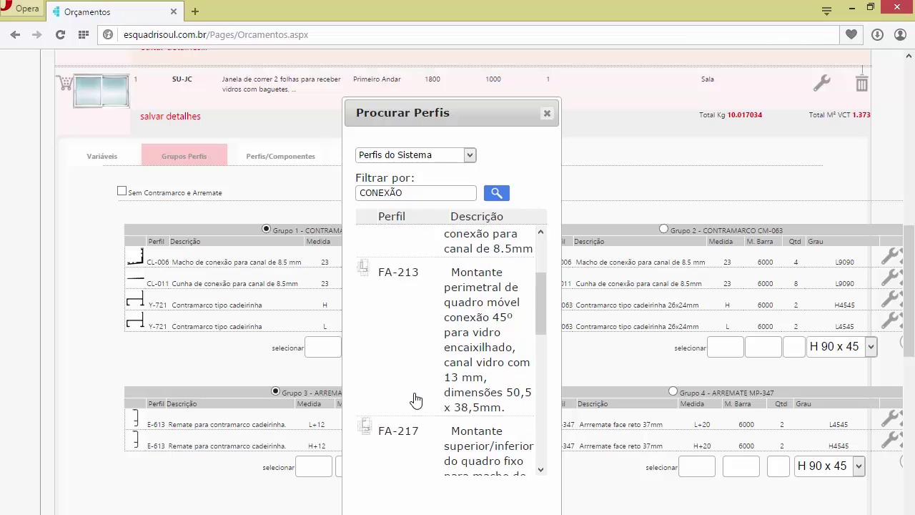
{"action": "scroll", "coordinate": [415, 398], "scroll_direction": "down", "scroll_amount": 4}
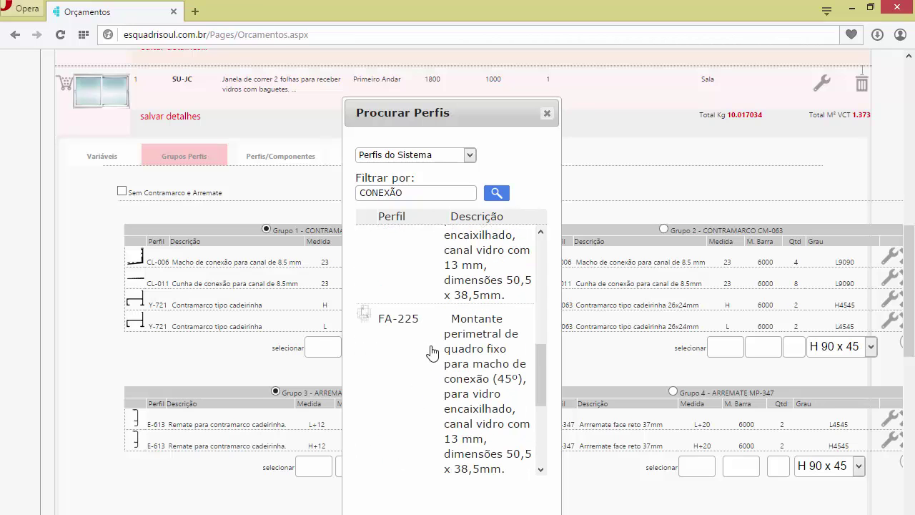
{"action": "scroll", "coordinate": [469, 382], "scroll_direction": "up", "scroll_amount": 1}
{"action": "scroll", "coordinate": [470, 383], "scroll_direction": "up", "scroll_amount": 4}
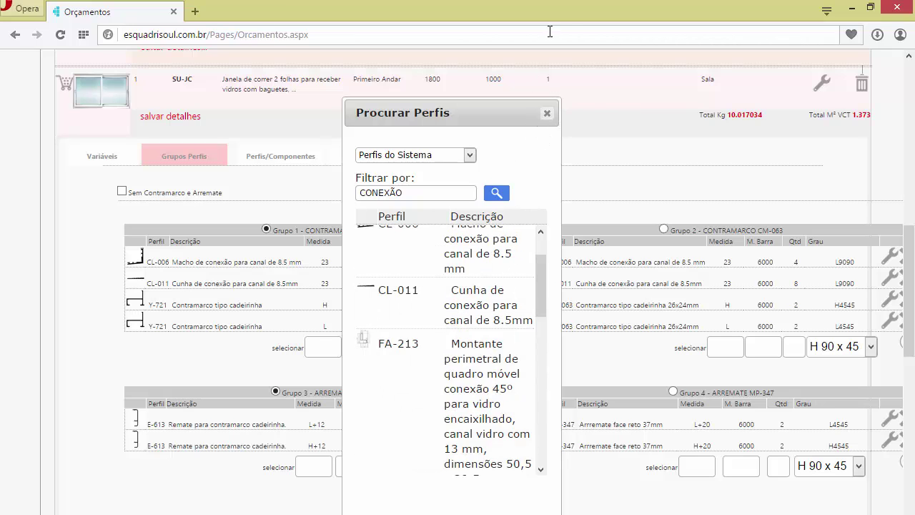
{"action": "left_click", "coordinate": [547, 112]}
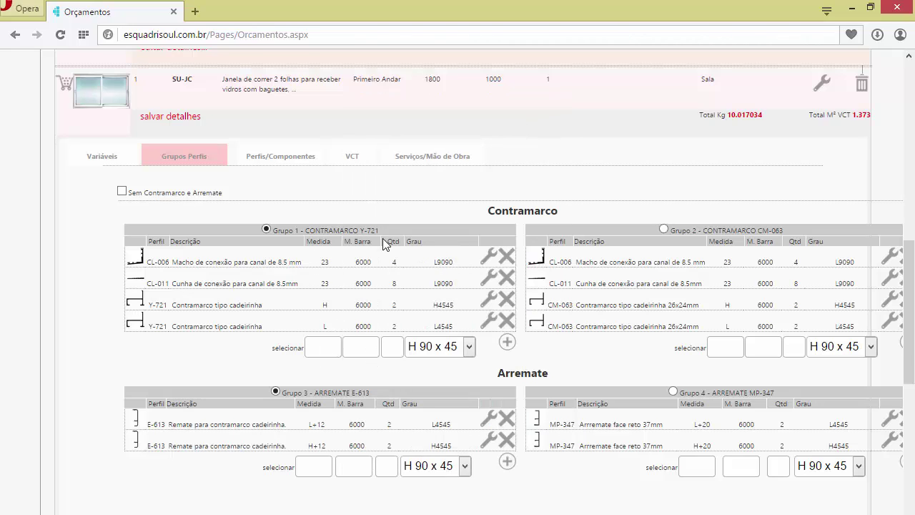
- With 'Sem Contramarco e Arremate' ticked, save Largura and Altura allowances as 0, then untick it
{"action": "left_click", "coordinate": [396, 343]}
{"action": "left_click", "coordinate": [120, 191]}
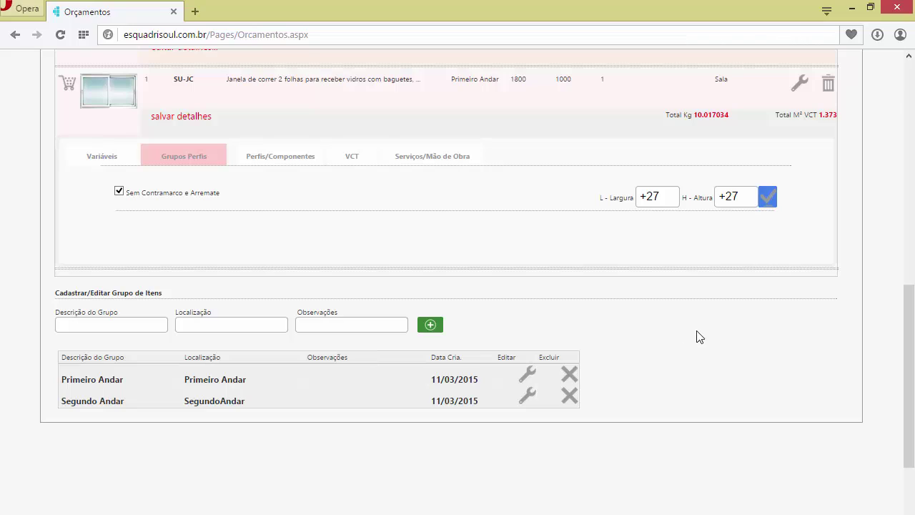
{"action": "left_click", "coordinate": [665, 199]}
{"action": "left_click", "coordinate": [750, 199]}
{"action": "left_click", "coordinate": [677, 196]}
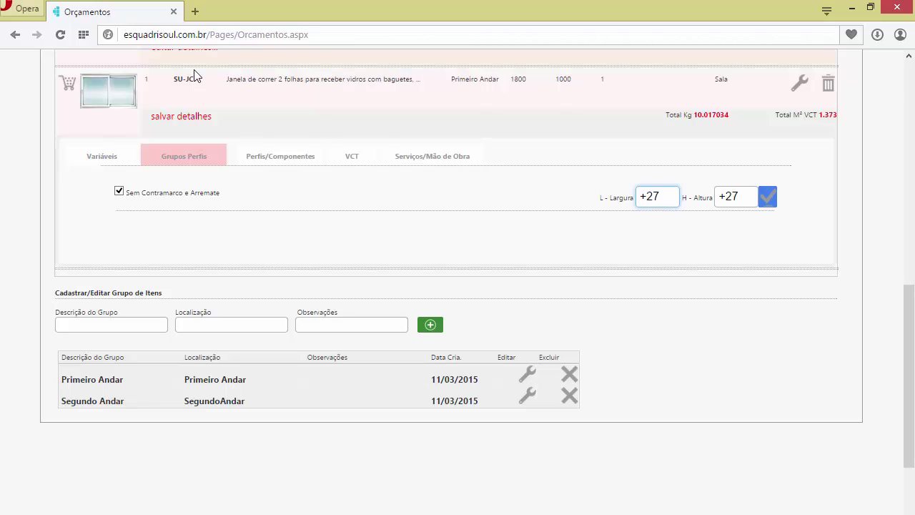
{"action": "key", "text": "BackSpace"}
{"action": "key", "text": "BackSpace"}
{"action": "key", "text": "BackSpace"}
{"action": "type", "text": "0"}
{"action": "left_click_drag", "start_coordinate": [747, 198], "coordinate": [708, 198]}
{"action": "type", "text": "0"}
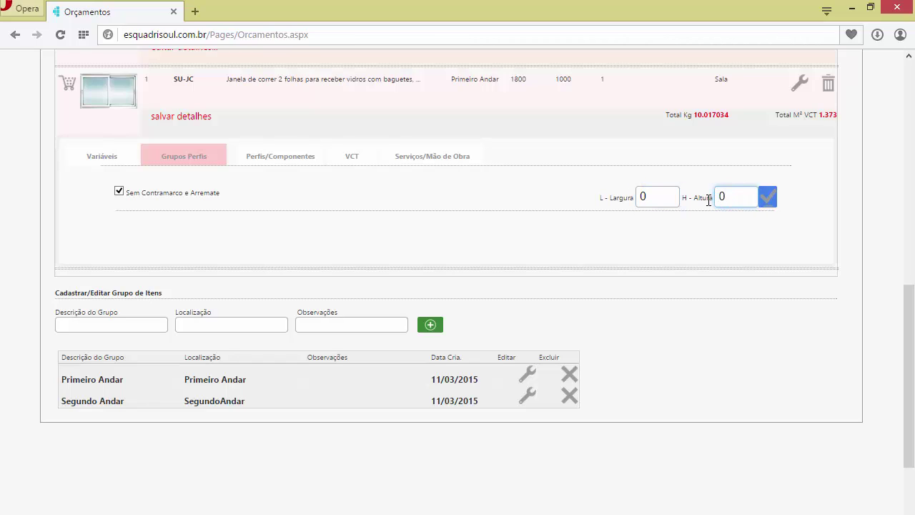
{"action": "left_click", "coordinate": [771, 195]}
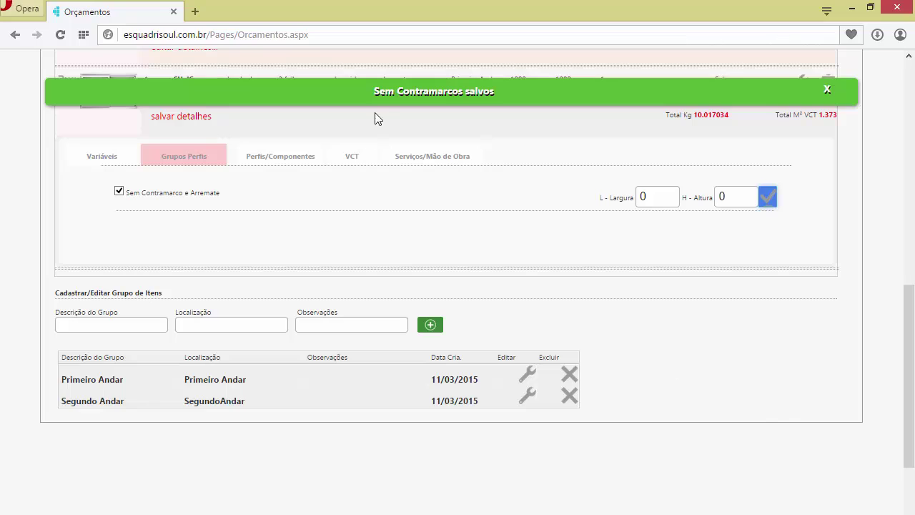
{"action": "left_click", "coordinate": [827, 90]}
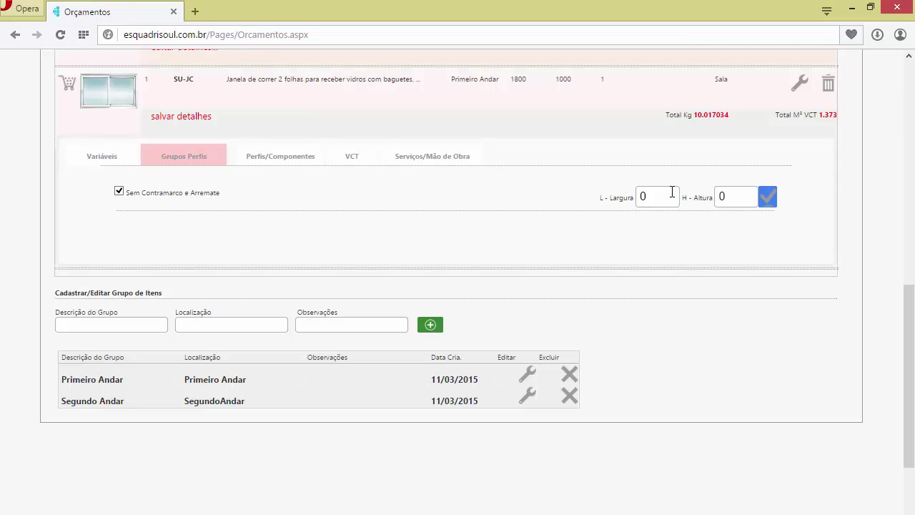
{"action": "left_click", "coordinate": [119, 192]}
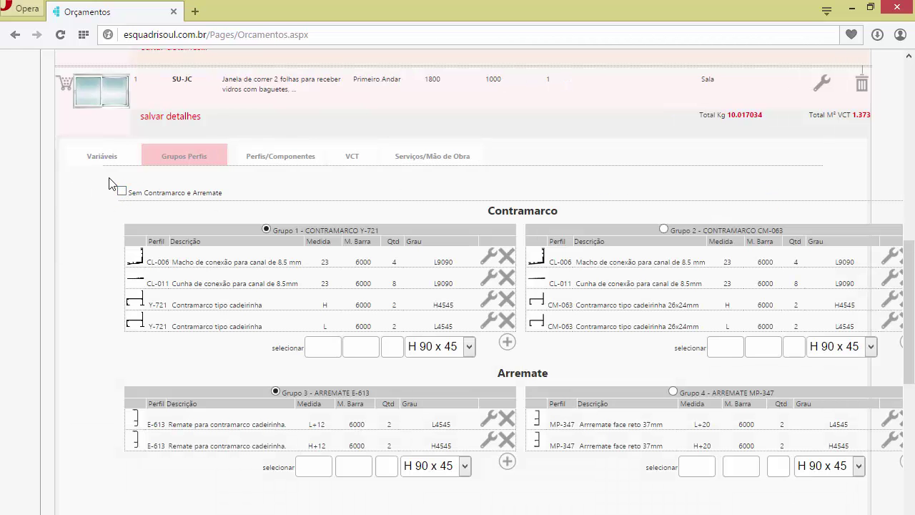
- Show the window's profiles and components list and inspect SU-001's L-53 measure
{"action": "left_click", "coordinate": [275, 158]}
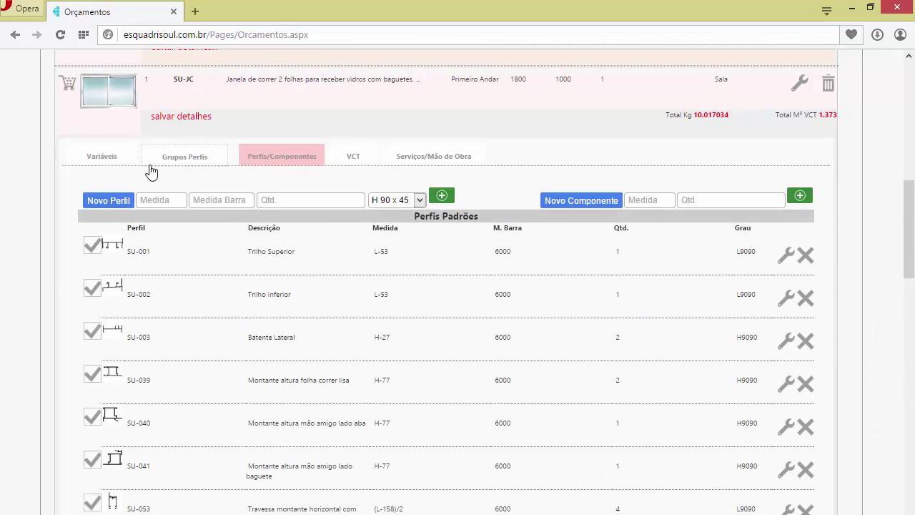
{"action": "scroll", "coordinate": [267, 185], "scroll_direction": "down", "scroll_amount": 1}
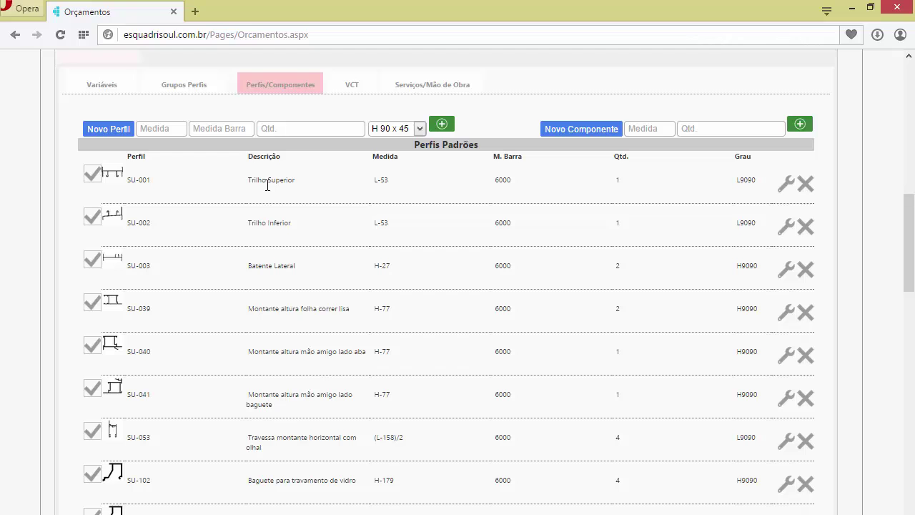
{"action": "scroll", "coordinate": [267, 186], "scroll_direction": "down", "scroll_amount": 4}
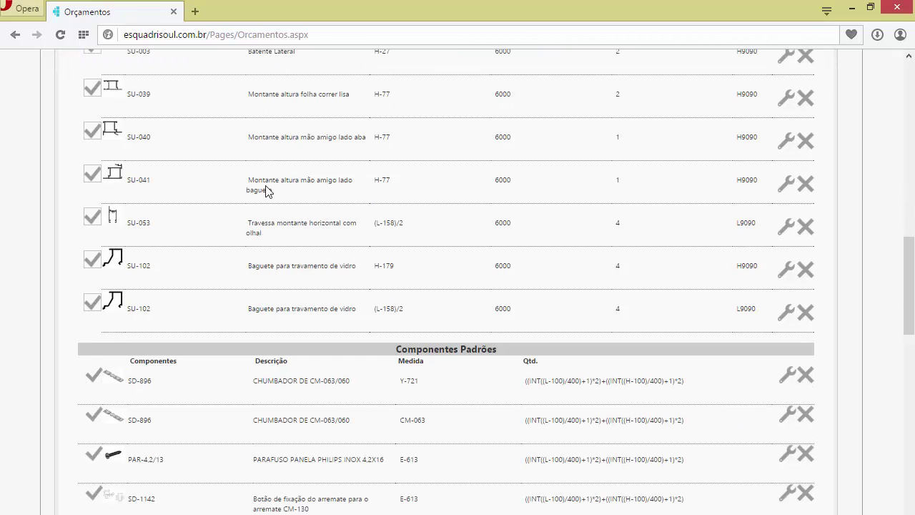
{"action": "scroll", "coordinate": [267, 186], "scroll_direction": "down", "scroll_amount": 7}
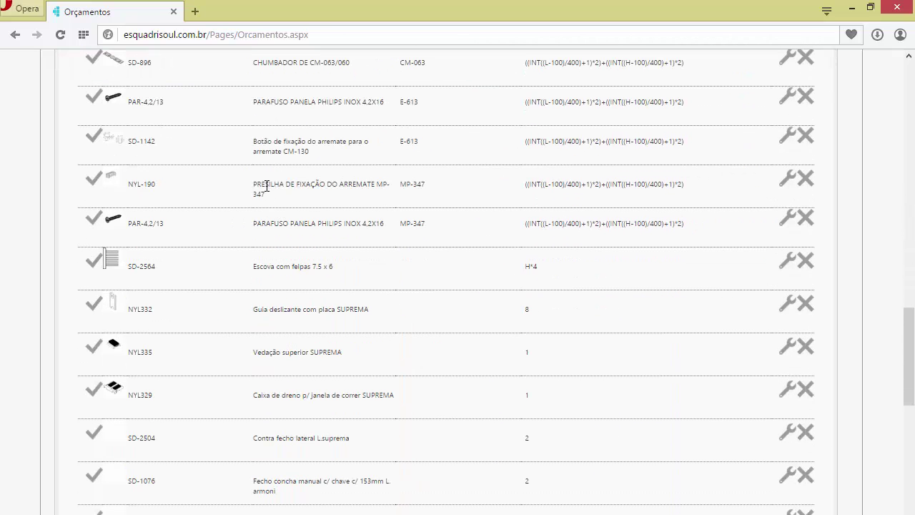
{"action": "scroll", "coordinate": [265, 190], "scroll_direction": "down", "scroll_amount": 1}
{"action": "scroll", "coordinate": [265, 190], "scroll_direction": "up", "scroll_amount": 10}
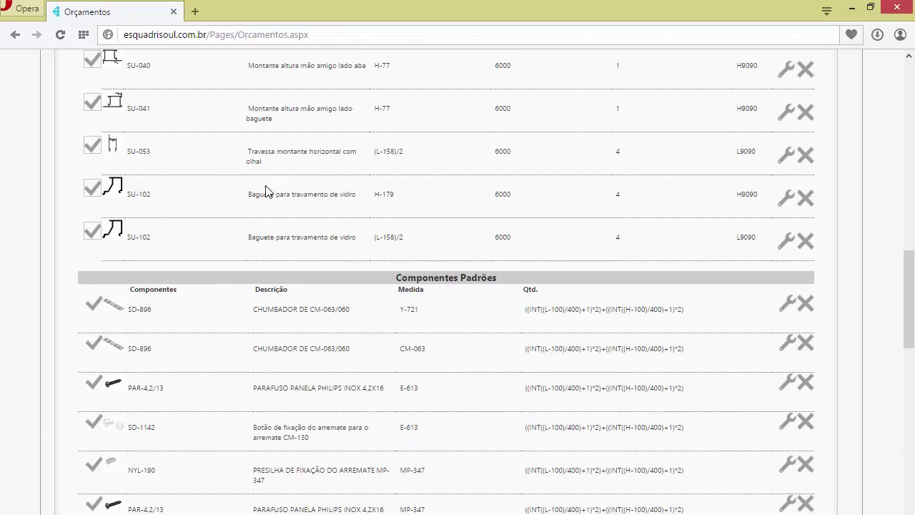
{"action": "scroll", "coordinate": [265, 190], "scroll_direction": "up", "scroll_amount": 2}
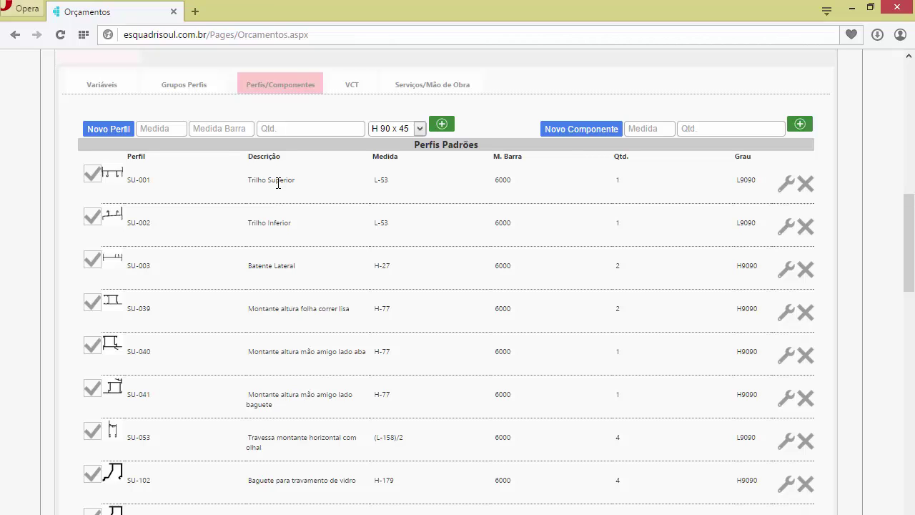
{"action": "double_click", "coordinate": [384, 180]}
{"action": "left_click", "coordinate": [385, 179]}
{"action": "double_click", "coordinate": [374, 179]}
{"action": "left_click", "coordinate": [386, 181]}
{"action": "scroll", "coordinate": [420, 198], "scroll_direction": "up", "scroll_amount": 1}
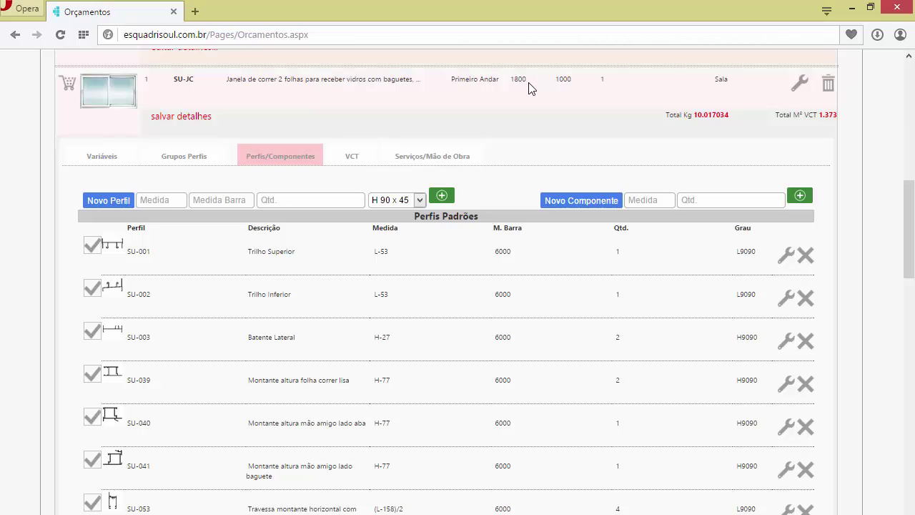
- Change the SU-001 Trilho Superior measure from L-53 to L-50 and save the row
{"action": "left_click", "coordinate": [786, 257]}
{"action": "left_click", "coordinate": [380, 249]}
{"action": "key", "text": "BackSpace"}
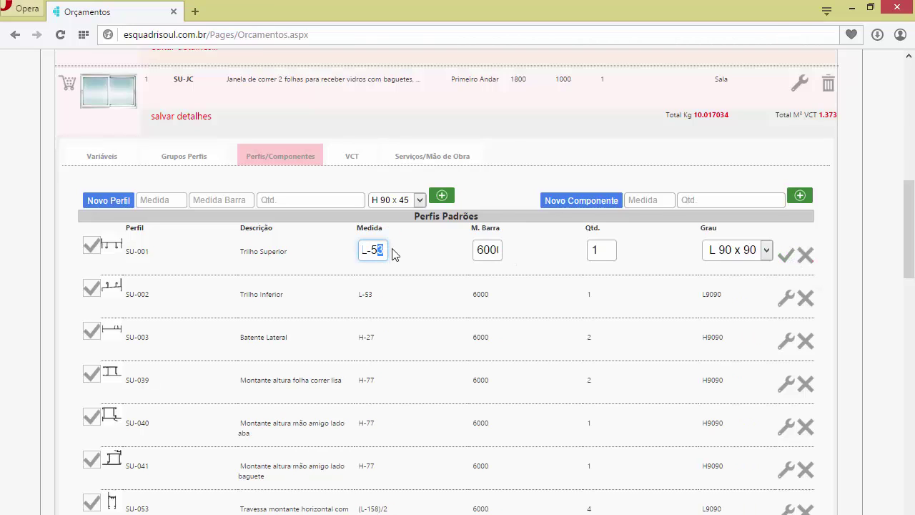
{"action": "type", "text": "0"}
{"action": "left_click", "coordinate": [786, 255]}
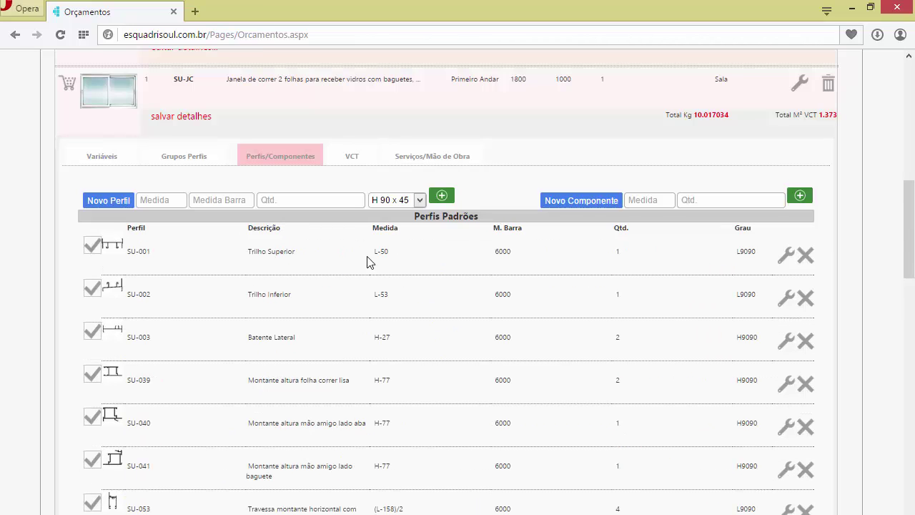
{"action": "left_click_drag", "start_coordinate": [373, 251], "coordinate": [395, 251]}
{"action": "left_click", "coordinate": [421, 260]}
{"action": "scroll", "coordinate": [190, 307], "scroll_direction": "down", "scroll_amount": 1}
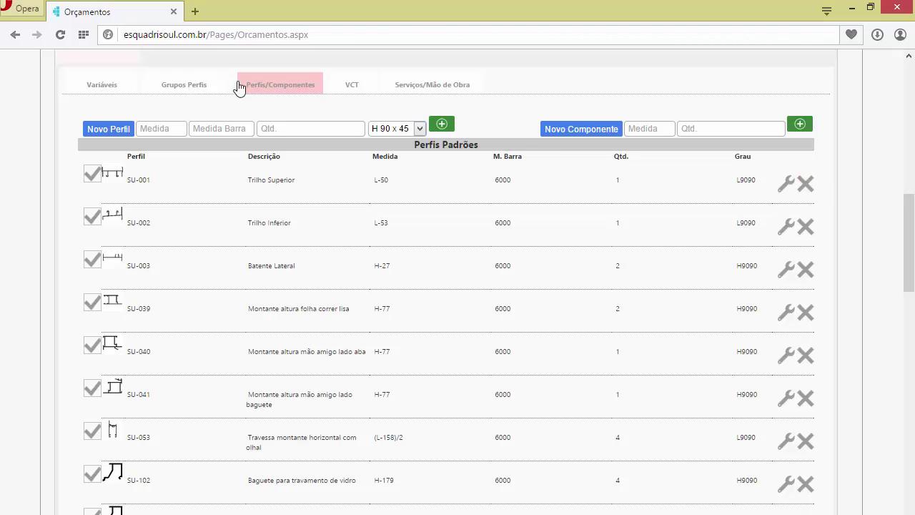
- Search profiles for 'TRILHO', pick SU-011 as the new profile, and step through its fields
{"action": "left_click", "coordinate": [122, 129]}
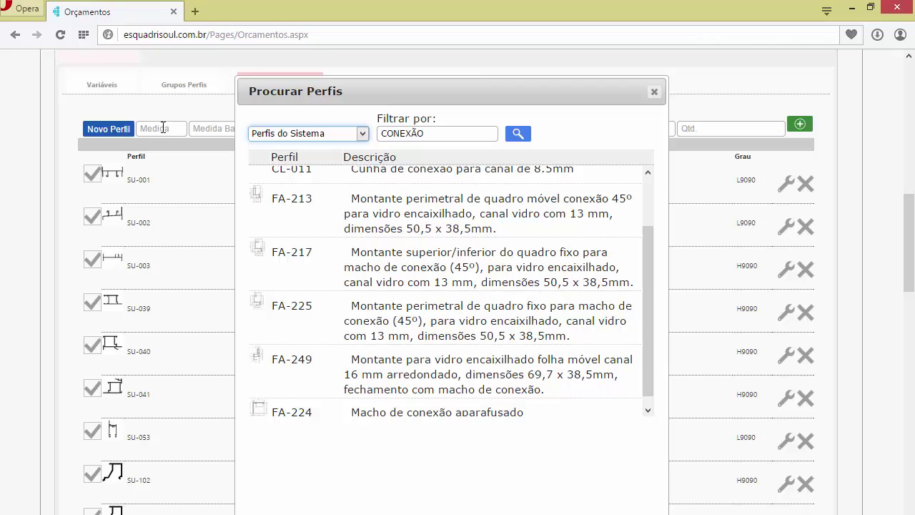
{"action": "left_click_drag", "start_coordinate": [449, 133], "coordinate": [359, 134]}
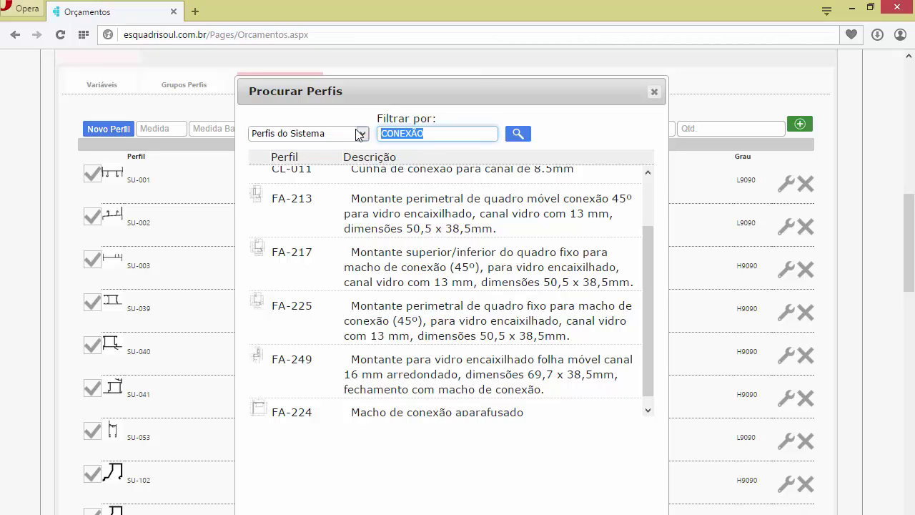
{"action": "key", "text": "BackSpace"}
{"action": "type", "text": "TRILHO"}
{"action": "left_click", "coordinate": [518, 133]}
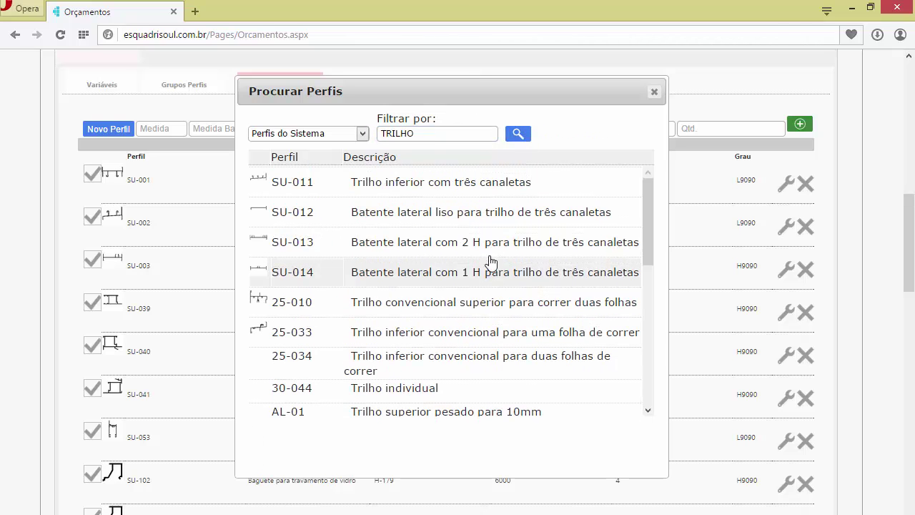
{"action": "left_click", "coordinate": [299, 188]}
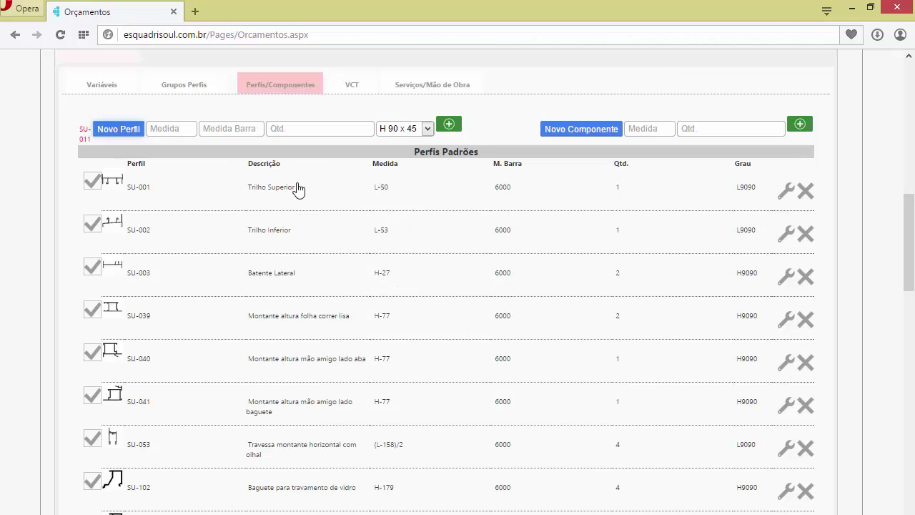
{"action": "left_click", "coordinate": [164, 129]}
{"action": "triple_click", "coordinate": [393, 188]}
{"action": "left_click", "coordinate": [164, 128]}
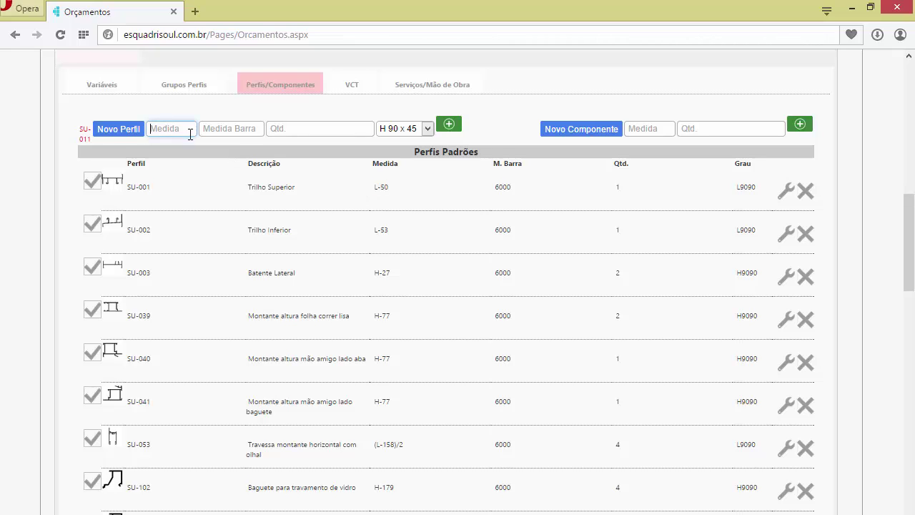
{"action": "left_click", "coordinate": [209, 131]}
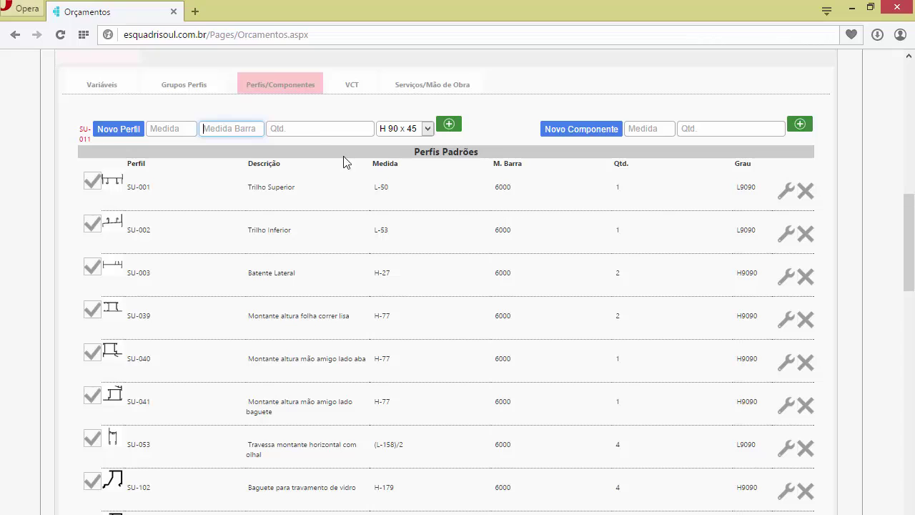
{"action": "left_click", "coordinate": [324, 135]}
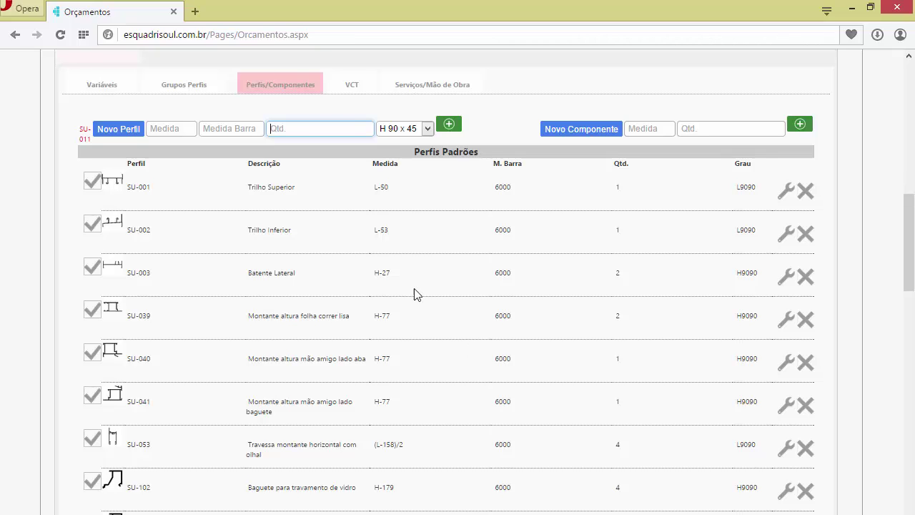
- Check the SD-896 component and new component fields, then show the item's VCT glass list
{"action": "scroll", "coordinate": [312, 226], "scroll_direction": "down", "scroll_amount": 3}
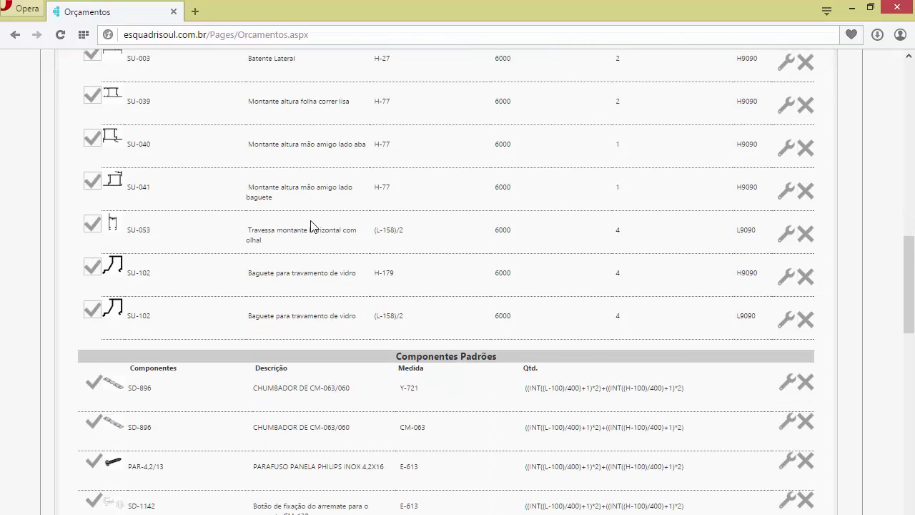
{"action": "scroll", "coordinate": [311, 226], "scroll_direction": "down", "scroll_amount": 1}
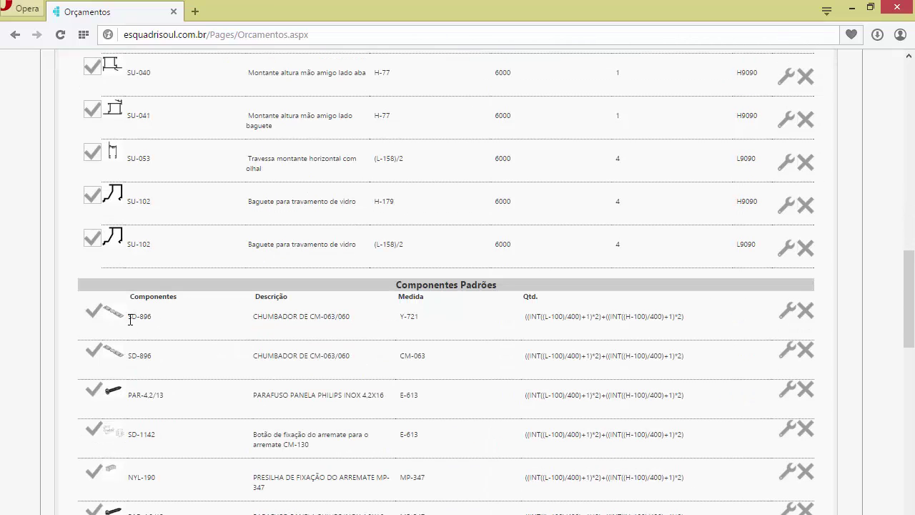
{"action": "left_click_drag", "start_coordinate": [130, 319], "coordinate": [151, 322]}
{"action": "scroll", "coordinate": [805, 315], "scroll_direction": "up", "scroll_amount": 5}
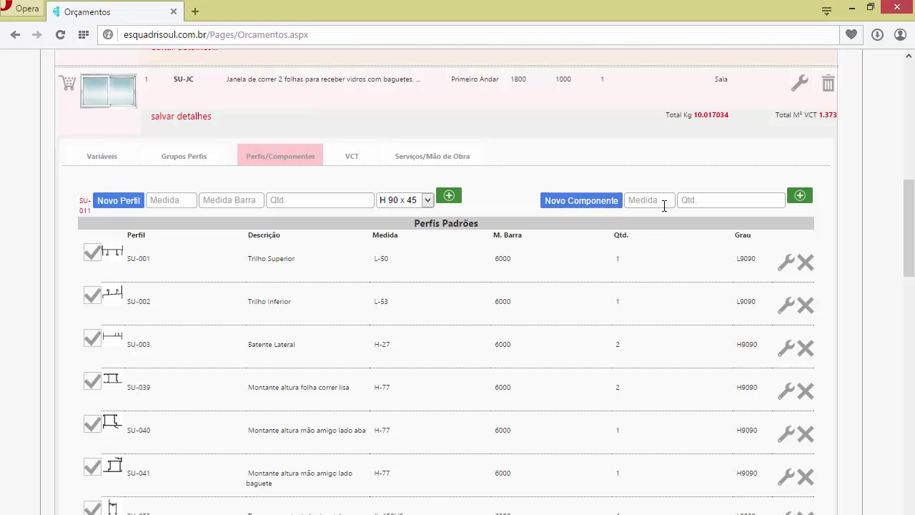
{"action": "left_click", "coordinate": [694, 204]}
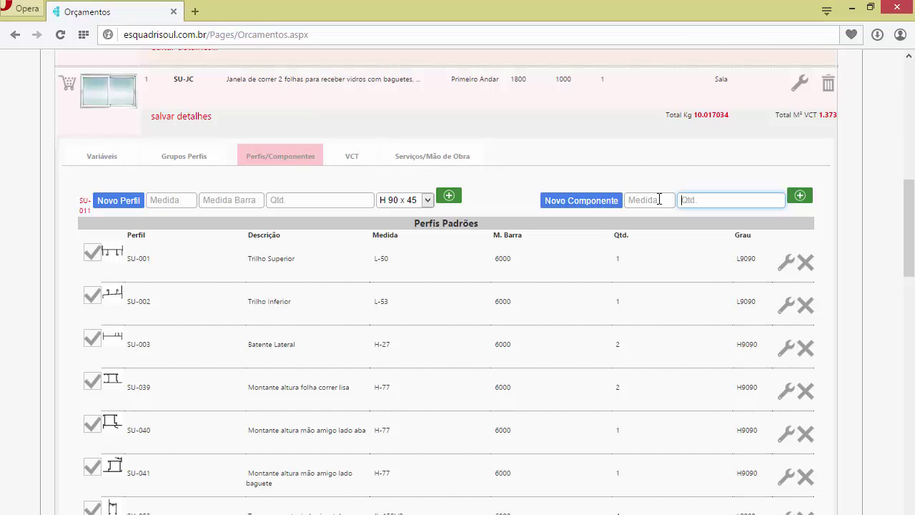
{"action": "scroll", "coordinate": [658, 204], "scroll_direction": "down", "scroll_amount": 4}
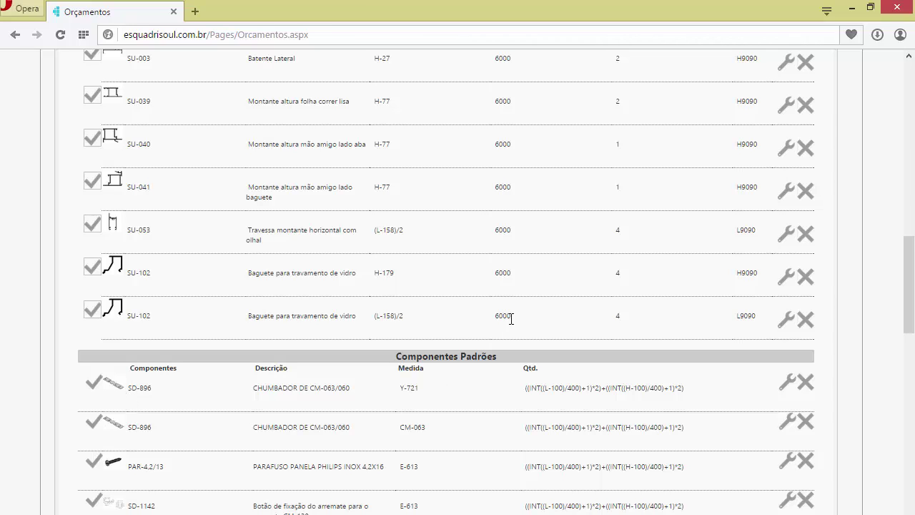
{"action": "scroll", "coordinate": [608, 279], "scroll_direction": "up", "scroll_amount": 5}
{"action": "left_click", "coordinate": [647, 270]}
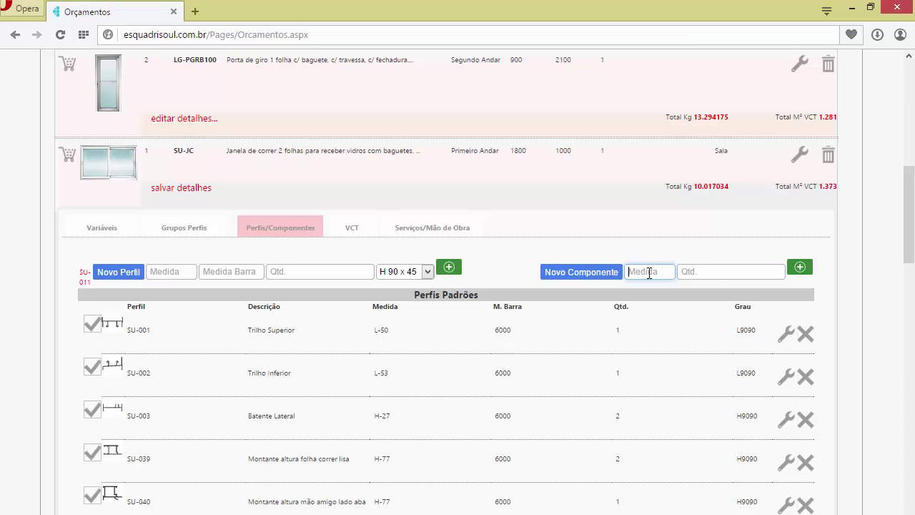
{"action": "left_click", "coordinate": [720, 276]}
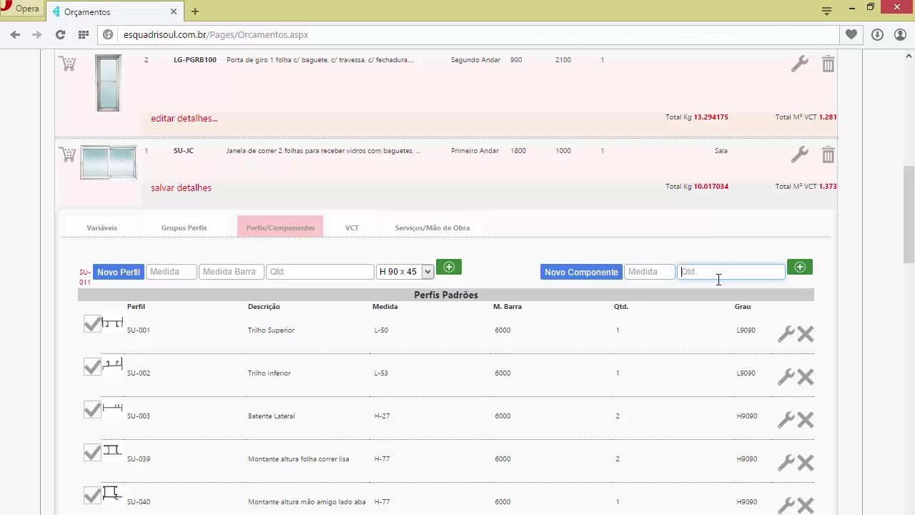
{"action": "left_click", "coordinate": [355, 235]}
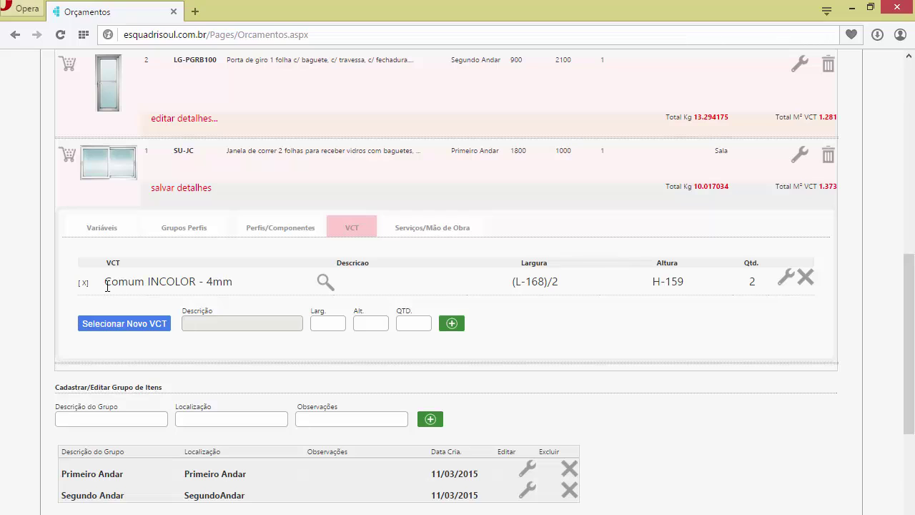
- Replace the Comum INCOLOR - 4mm glass with Comum INCOLOR - 6mm via an 'INCOLOR 6MM' search
{"action": "left_click_drag", "start_coordinate": [107, 285], "coordinate": [244, 284]}
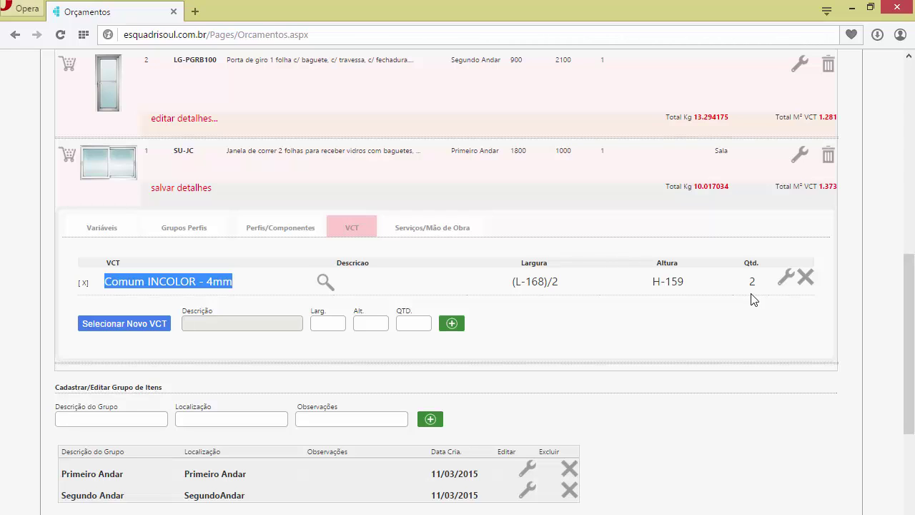
{"action": "left_click", "coordinate": [323, 280]}
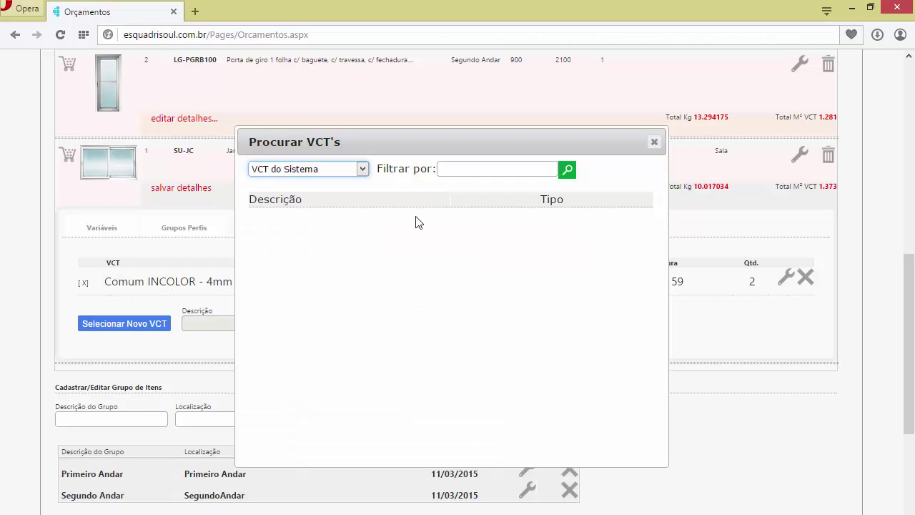
{"action": "left_click", "coordinate": [472, 169]}
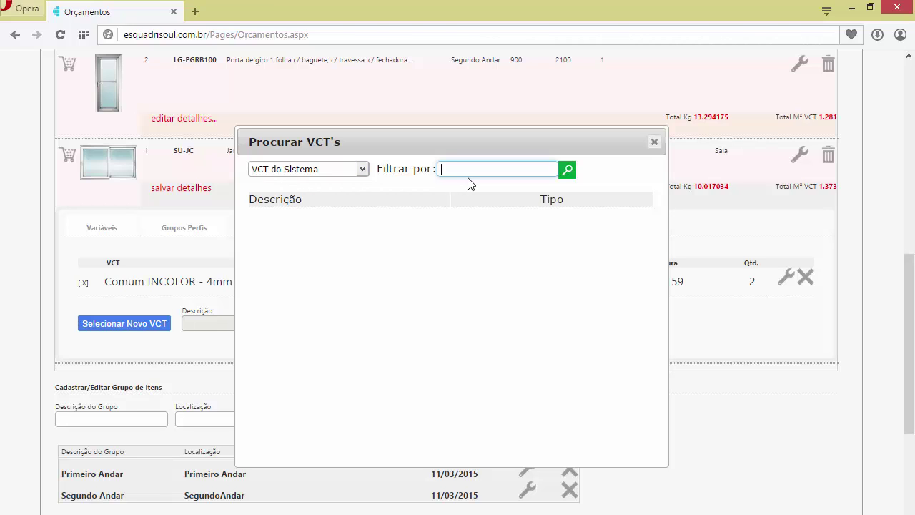
{"action": "type", "text": "INCOLOR 6MM"}
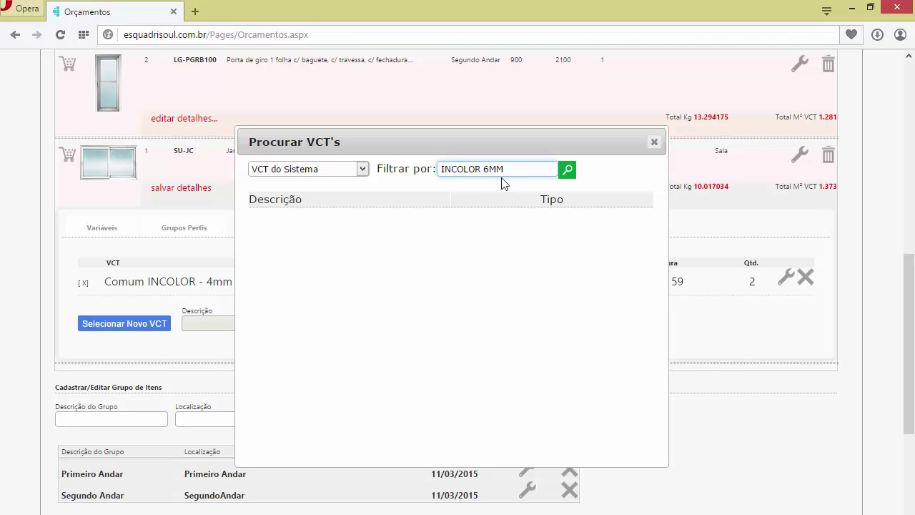
{"action": "left_click", "coordinate": [567, 169]}
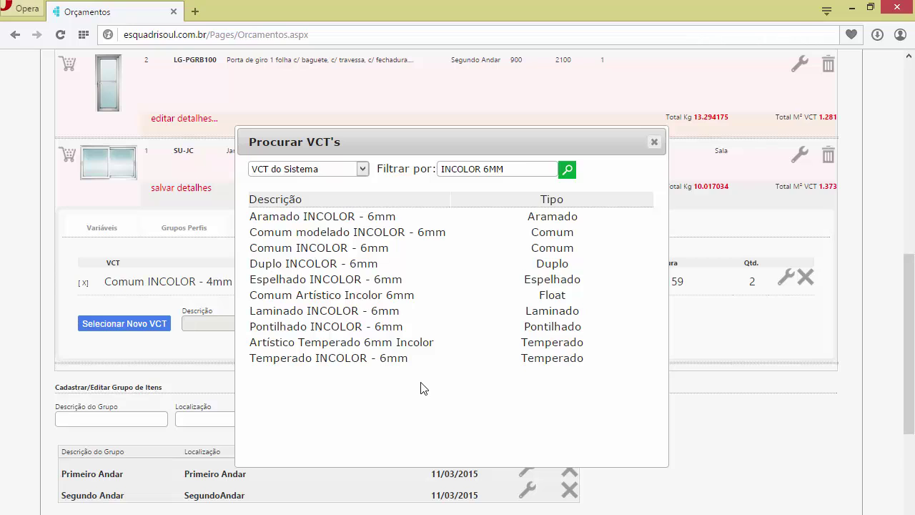
{"action": "left_click", "coordinate": [336, 248]}
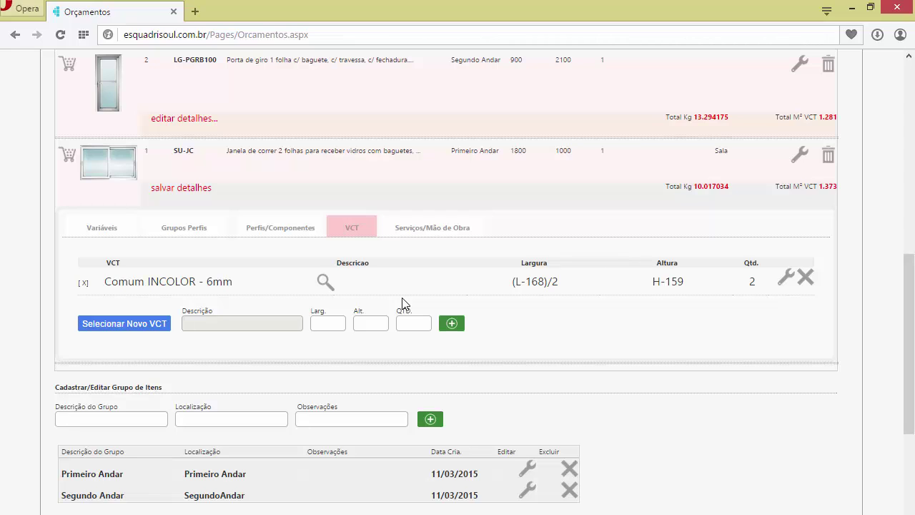
{"action": "left_click", "coordinate": [124, 331]}
{"action": "left_click", "coordinate": [653, 142]}
- Open the Serviços/Mão de Obra section and search system services without choosing one
{"action": "left_click", "coordinate": [431, 230]}
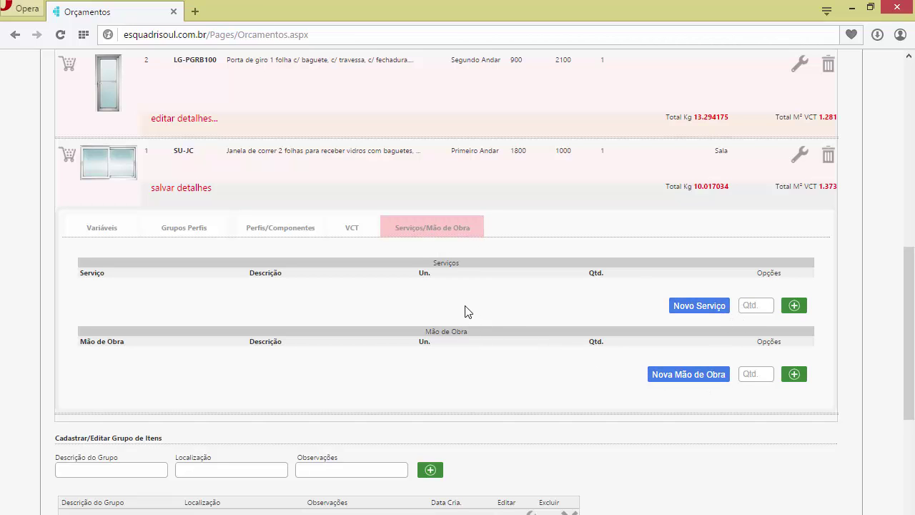
{"action": "scroll", "coordinate": [454, 311], "scroll_direction": "up", "scroll_amount": 1}
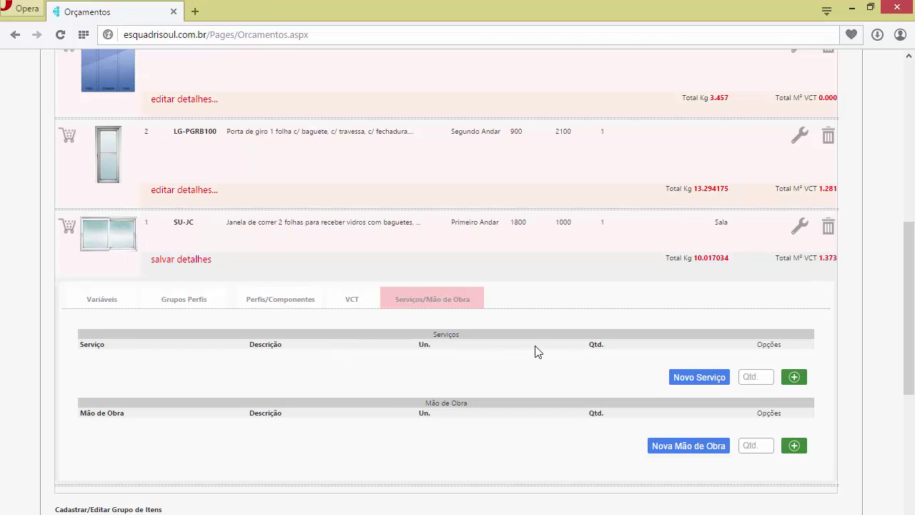
{"action": "scroll", "coordinate": [537, 351], "scroll_direction": "down", "scroll_amount": 1}
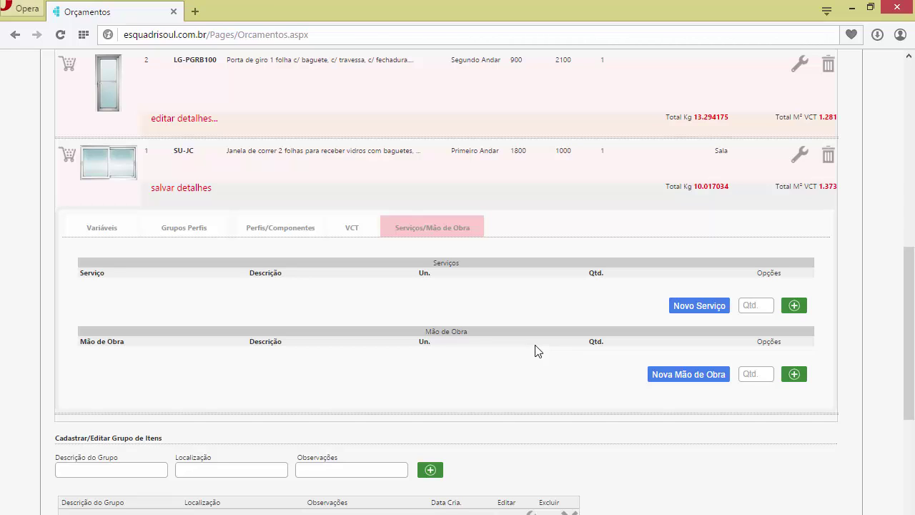
{"action": "left_click", "coordinate": [706, 313]}
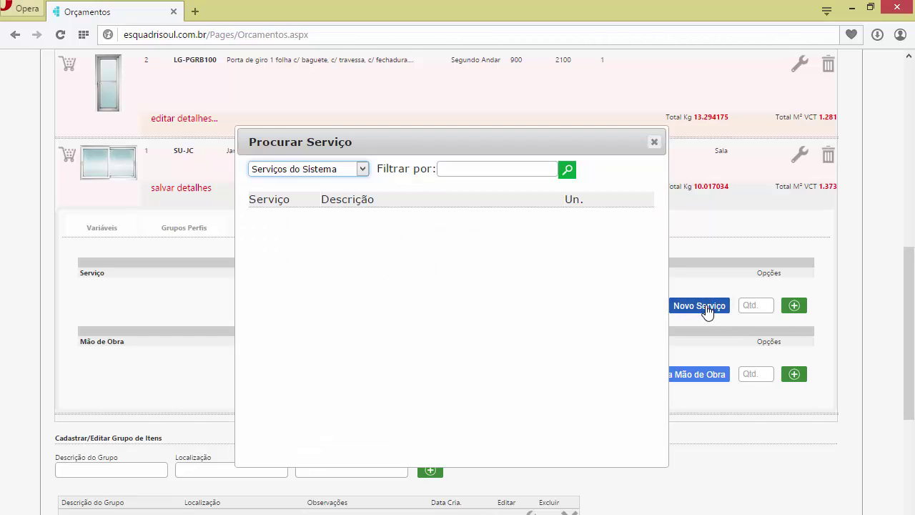
{"action": "left_click", "coordinate": [568, 174]}
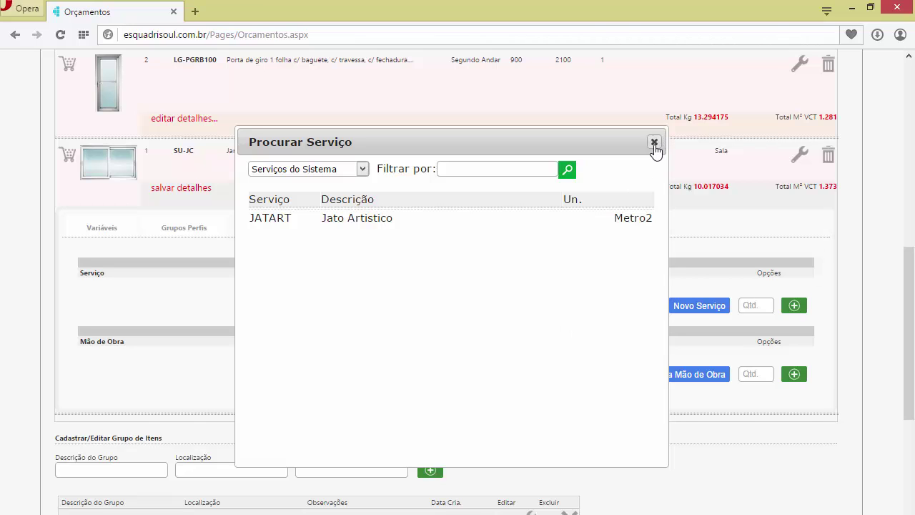
{"action": "left_click", "coordinate": [382, 220]}
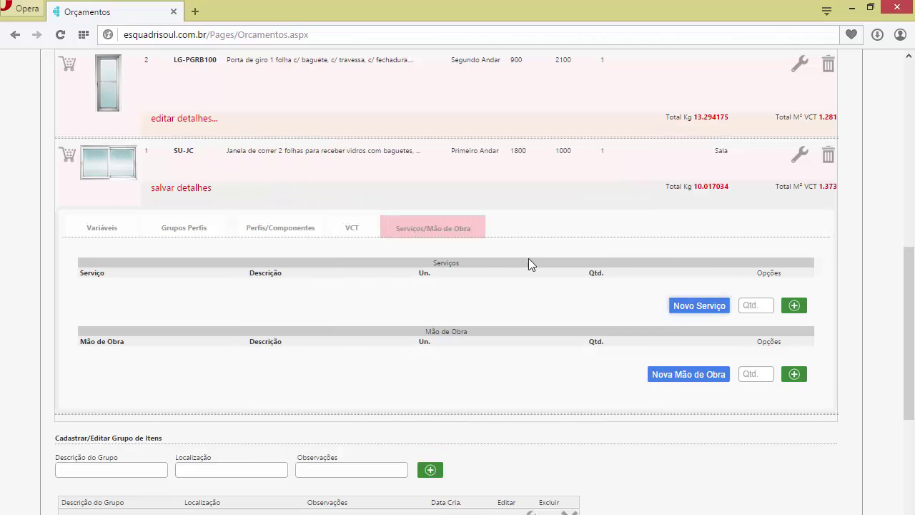
- Enter 1*H as the service quantity, then clear it again
{"action": "left_click", "coordinate": [771, 307]}
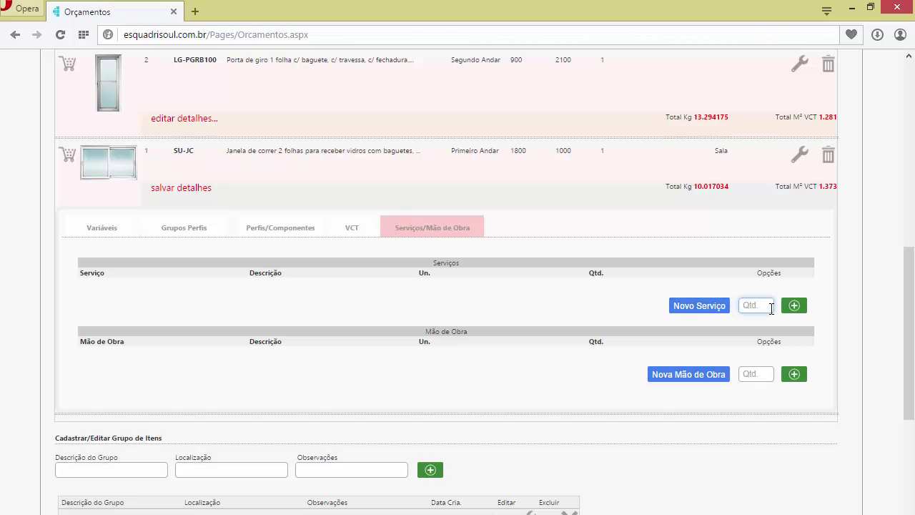
{"action": "type", "text": "1"}
{"action": "type", "text": "*H"}
{"action": "key", "text": "ctrl+a"}
{"action": "key", "text": "BackSpace"}
{"action": "left_click", "coordinate": [360, 241]}
- Move through the Perfis/Componentes and Grupos Perfis tabs to the item's Variáveis panel
{"action": "left_click", "coordinate": [290, 232]}
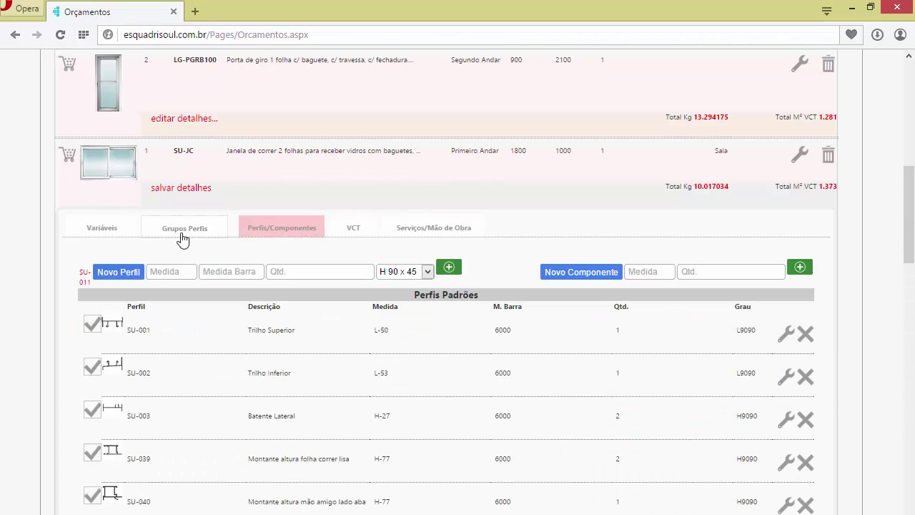
{"action": "left_click", "coordinate": [183, 240]}
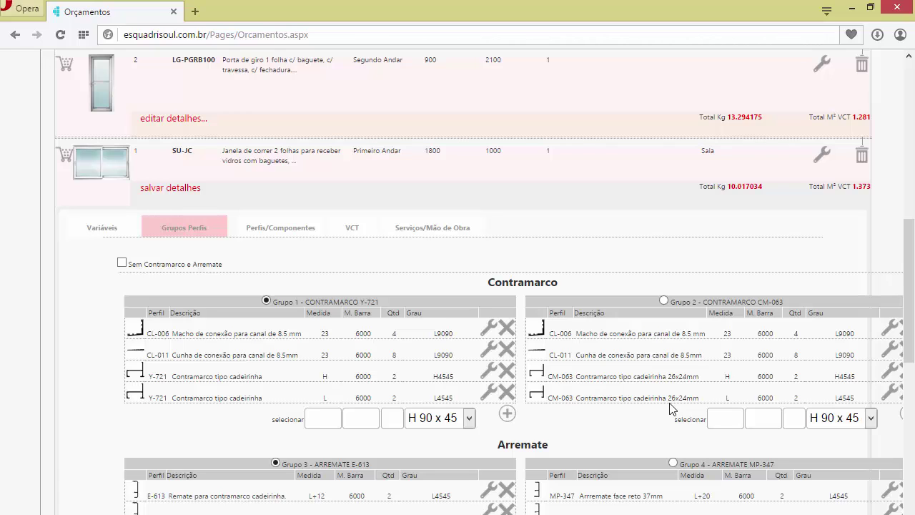
{"action": "left_click", "coordinate": [114, 230]}
{"action": "scroll", "coordinate": [164, 243], "scroll_direction": "down", "scroll_amount": 2}
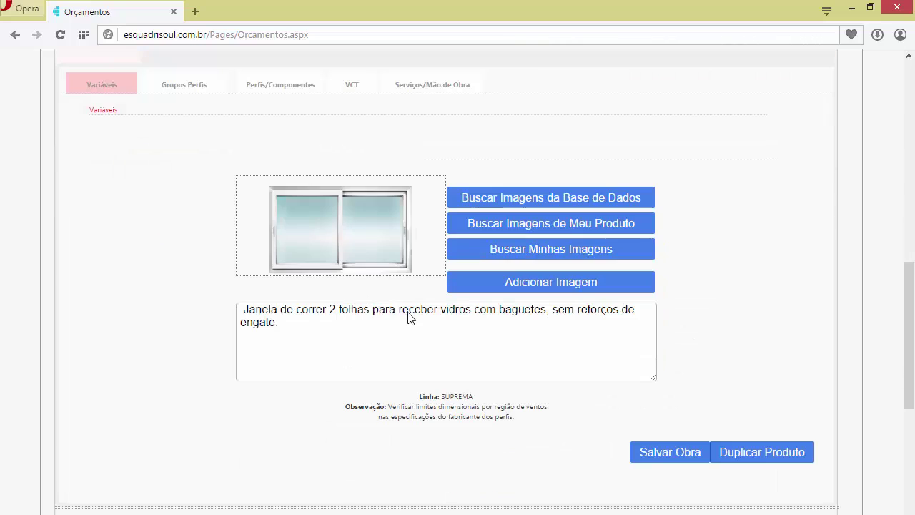
- Try the Duplicar Produto fields, choosing SUPREMA as line, then close without duplicating
{"action": "left_click", "coordinate": [753, 466]}
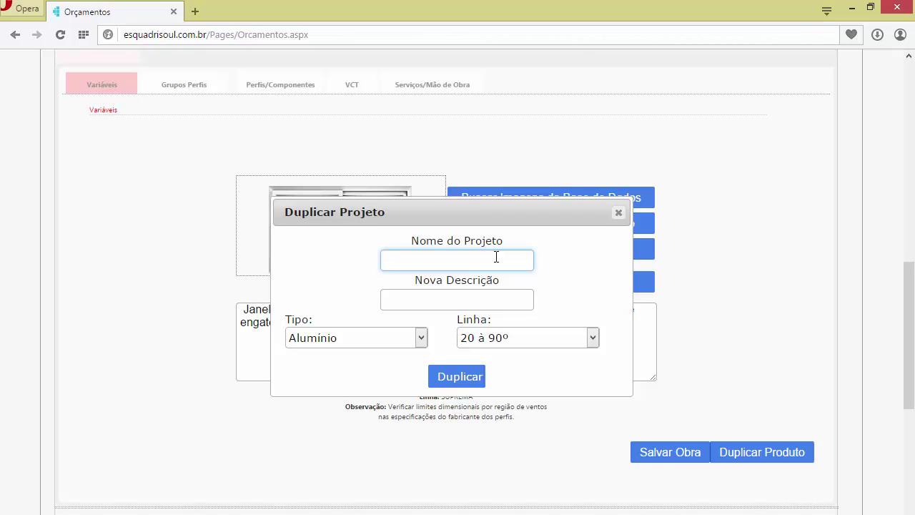
{"action": "type", "text": "JCC"}
{"action": "key", "text": "BackSpace"}
{"action": "type", "text": "W"}
{"action": "key", "text": "BackSpace"}
{"action": "key", "text": "BackSpace"}
{"action": "key", "text": "BackSpace"}
{"action": "key", "text": "BackSpace"}
{"action": "left_click", "coordinate": [403, 301]}
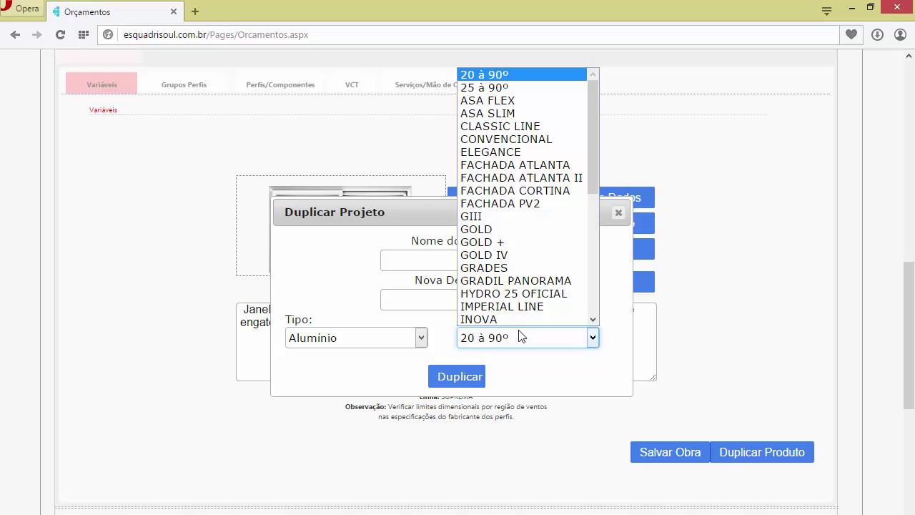
{"action": "scroll", "coordinate": [510, 300], "scroll_direction": "down", "scroll_amount": 7}
{"action": "left_click", "coordinate": [509, 293]}
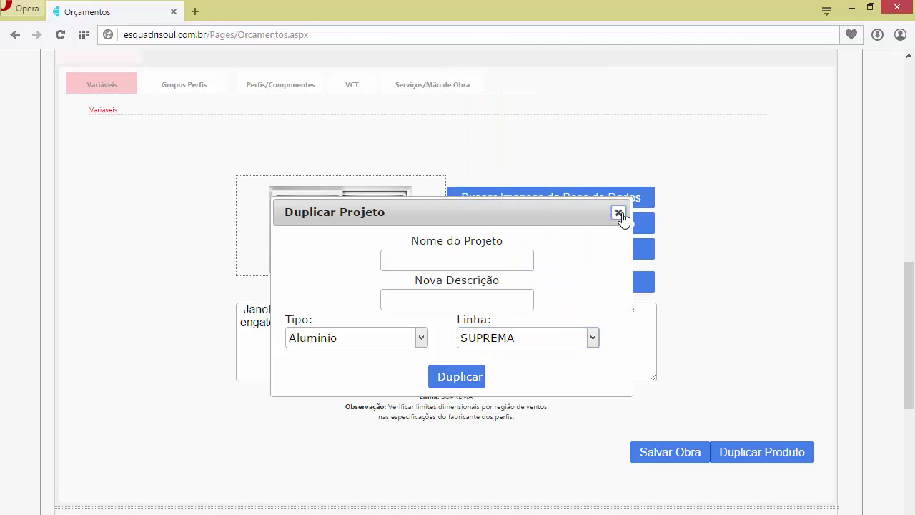
{"action": "left_click", "coordinate": [620, 212]}
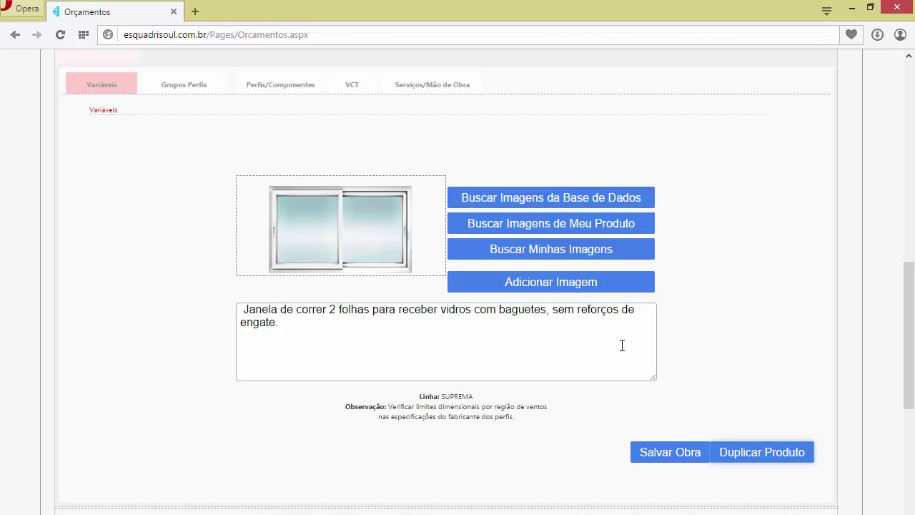
- Duplicate the window as JCW2, described 'JANELA DE CORRER 2 FOLHAS', in the SUPREMA line
{"action": "left_click", "coordinate": [748, 463]}
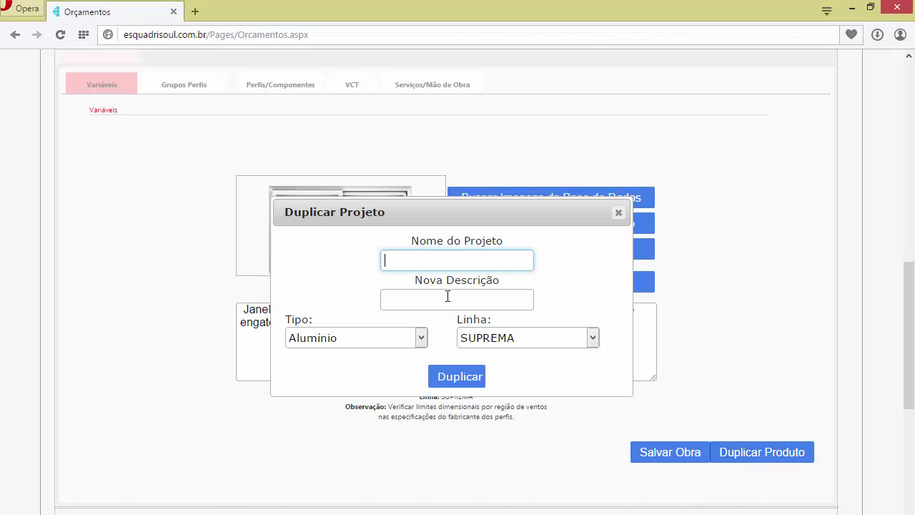
{"action": "left_click", "coordinate": [415, 264]}
{"action": "type", "text": "JCW2"}
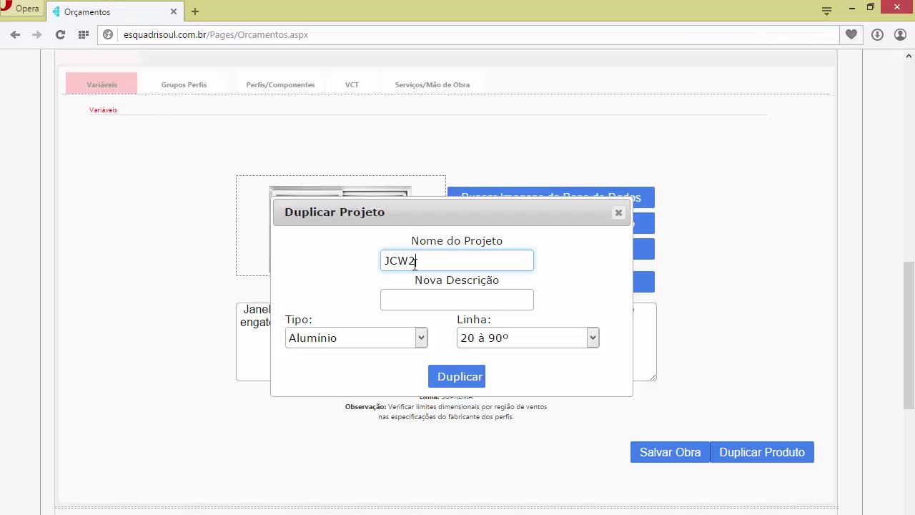
{"action": "left_click", "coordinate": [411, 298]}
{"action": "type", "text": "JAN"}
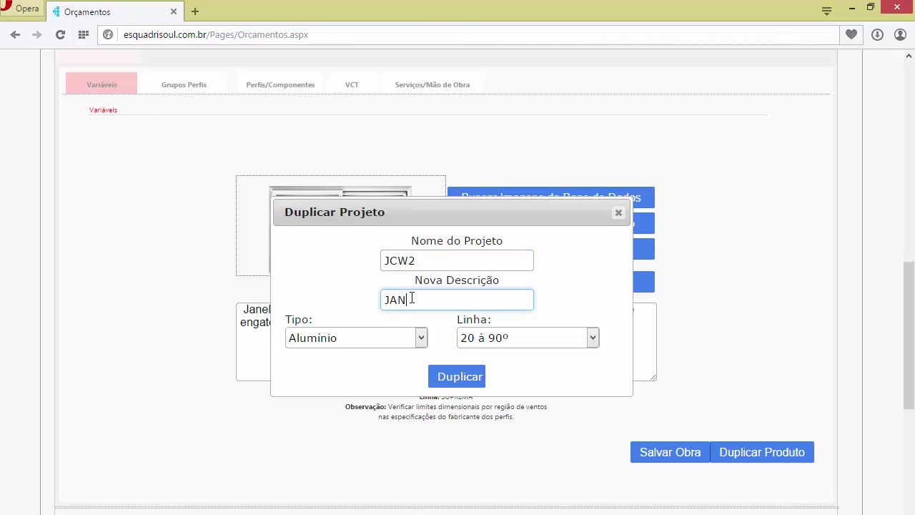
{"action": "type", "text": "ELA DE CORRER 2 FOLHAS"}
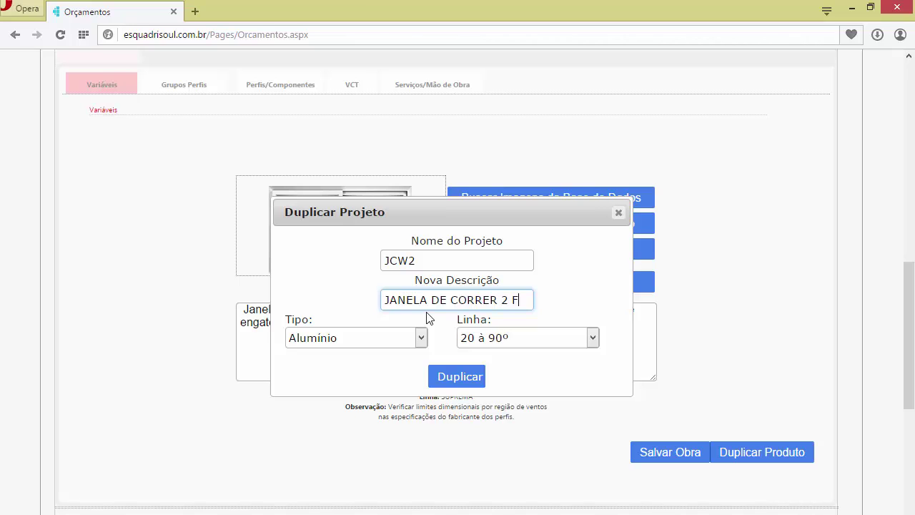
{"action": "left_click", "coordinate": [534, 342]}
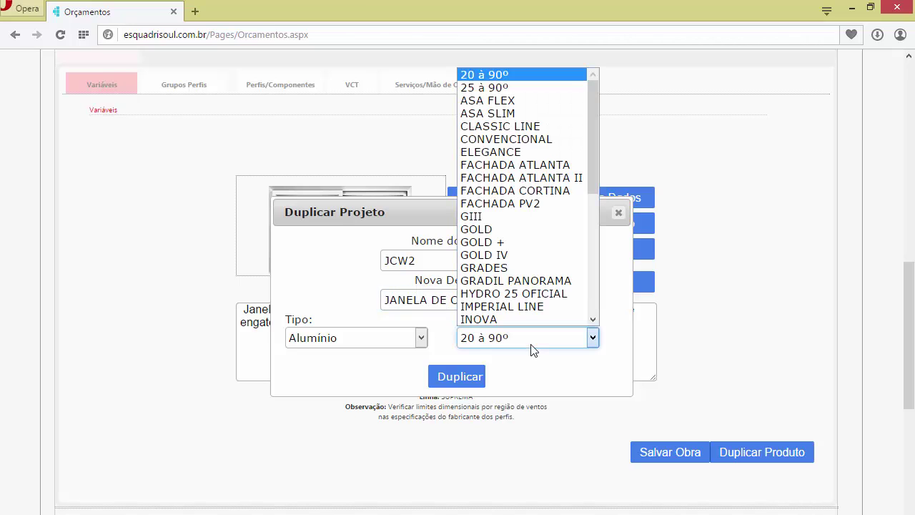
{"action": "scroll", "coordinate": [524, 153], "scroll_direction": "down", "scroll_amount": 5}
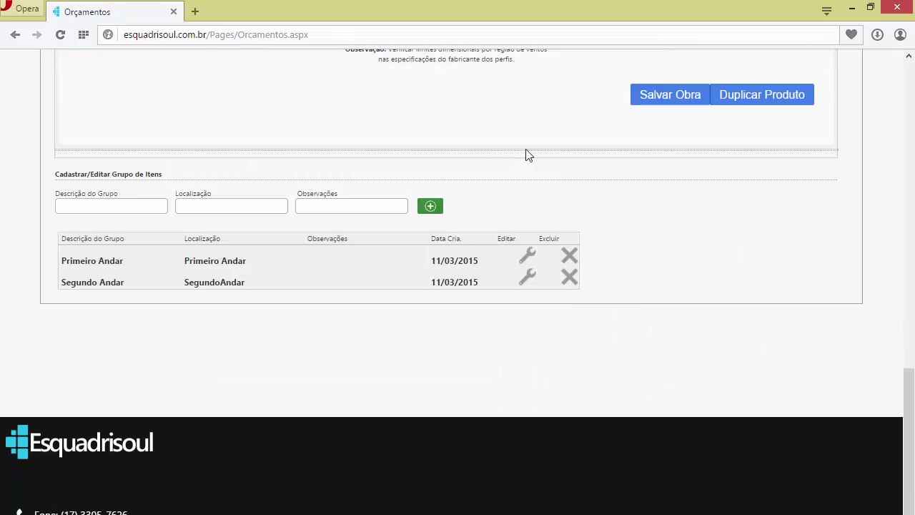
{"action": "scroll", "coordinate": [649, 255], "scroll_direction": "up", "scroll_amount": 4}
{"action": "left_click", "coordinate": [548, 266]}
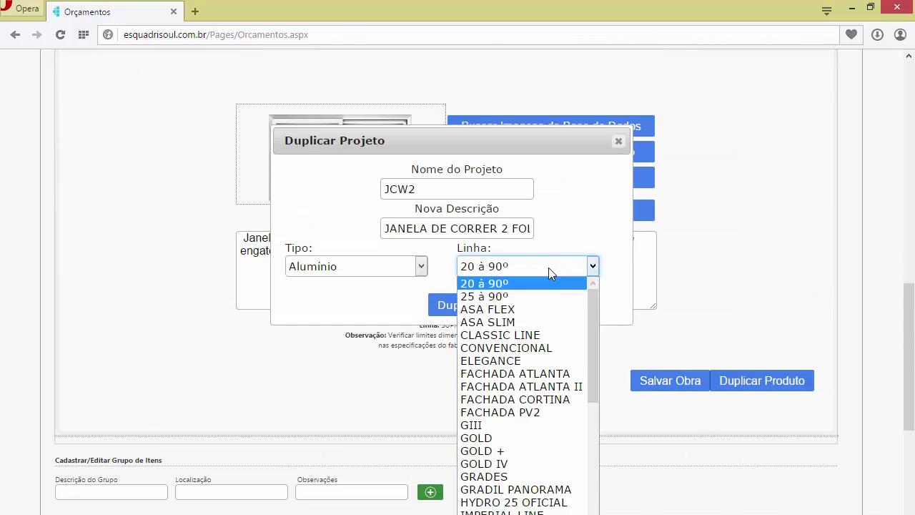
{"action": "scroll", "coordinate": [504, 503], "scroll_direction": "down", "scroll_amount": 5}
{"action": "left_click", "coordinate": [503, 501]}
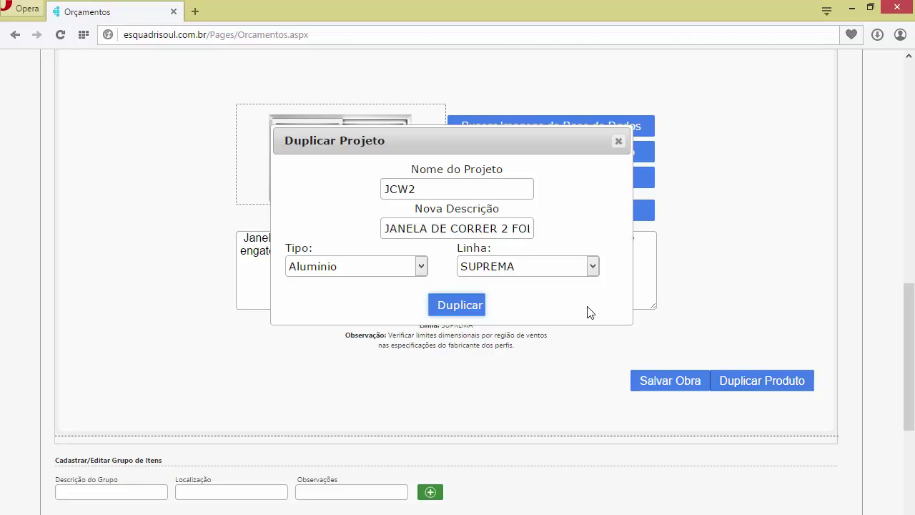
{"action": "left_click", "coordinate": [445, 306]}
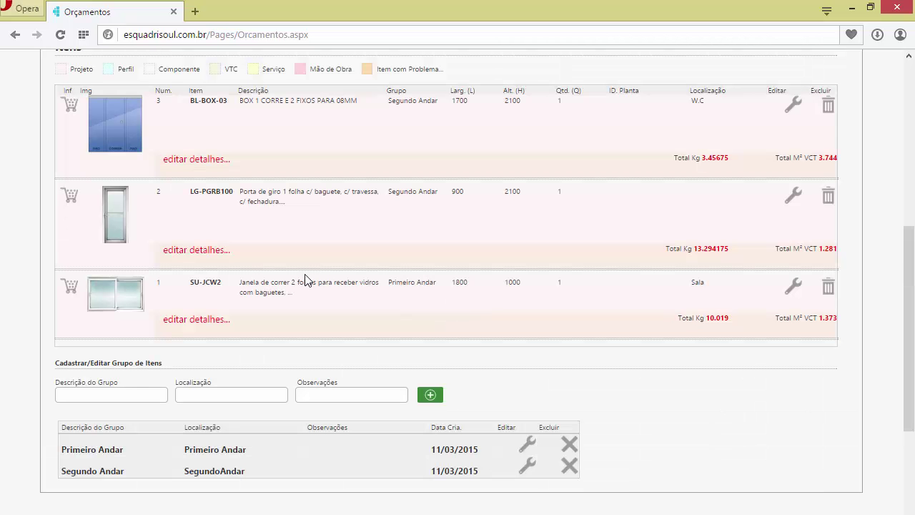
- Note the SU-JCW2 item code and switch the product source to Meus Produtos
{"action": "left_click_drag", "start_coordinate": [191, 282], "coordinate": [219, 287]}
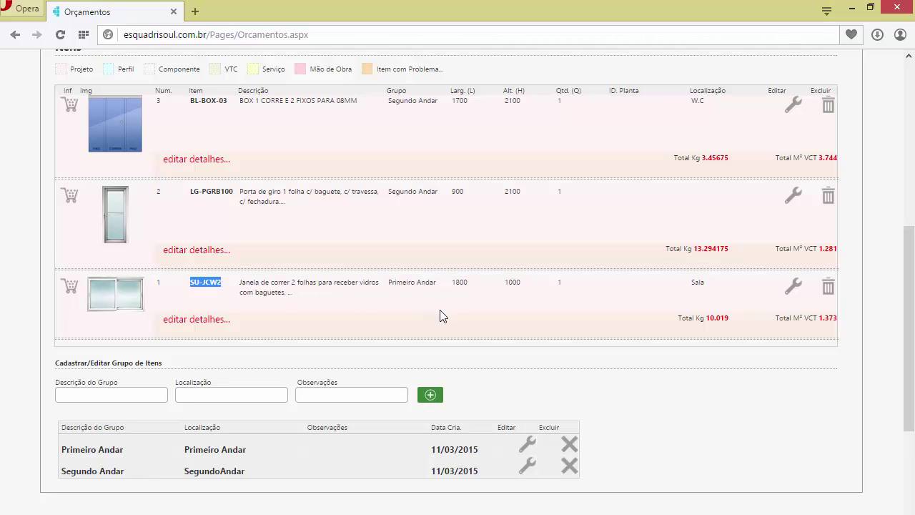
{"action": "scroll", "coordinate": [439, 316], "scroll_direction": "up", "scroll_amount": 4}
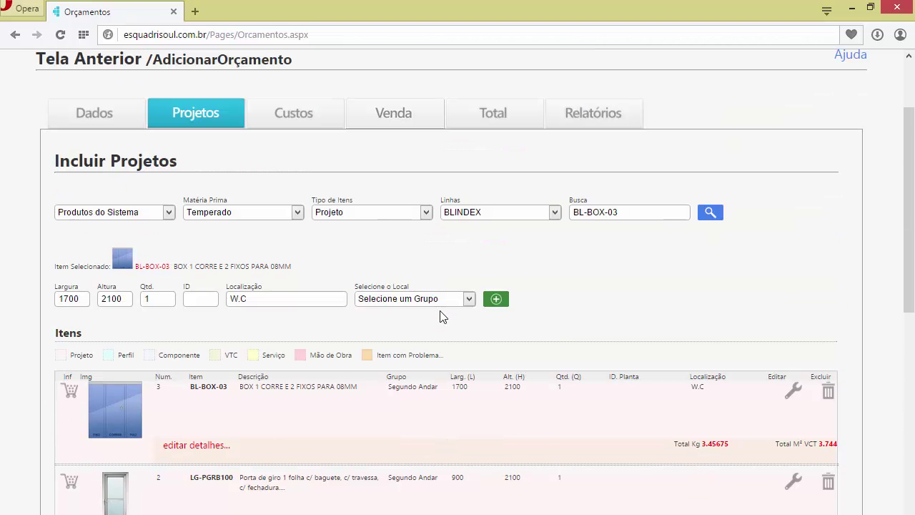
{"action": "left_click", "coordinate": [119, 219]}
{"action": "left_click", "coordinate": [125, 235]}
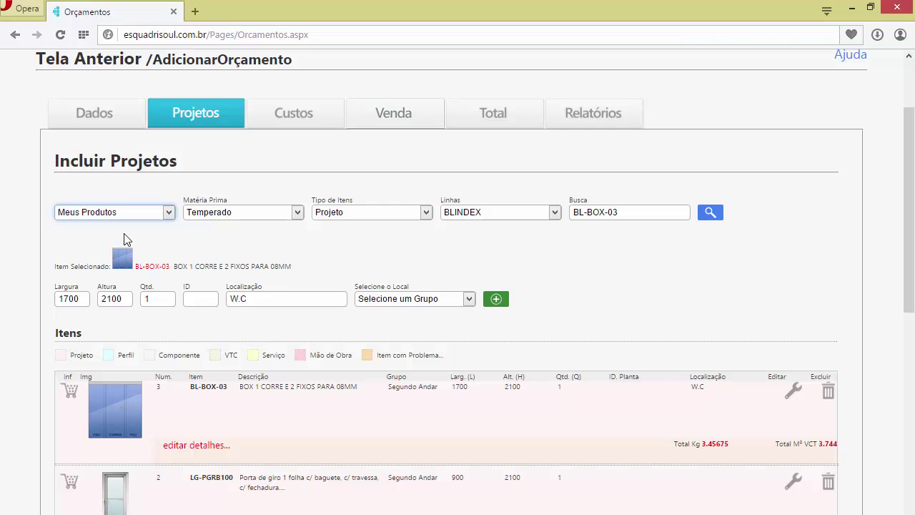
{"action": "left_click", "coordinate": [210, 213]}
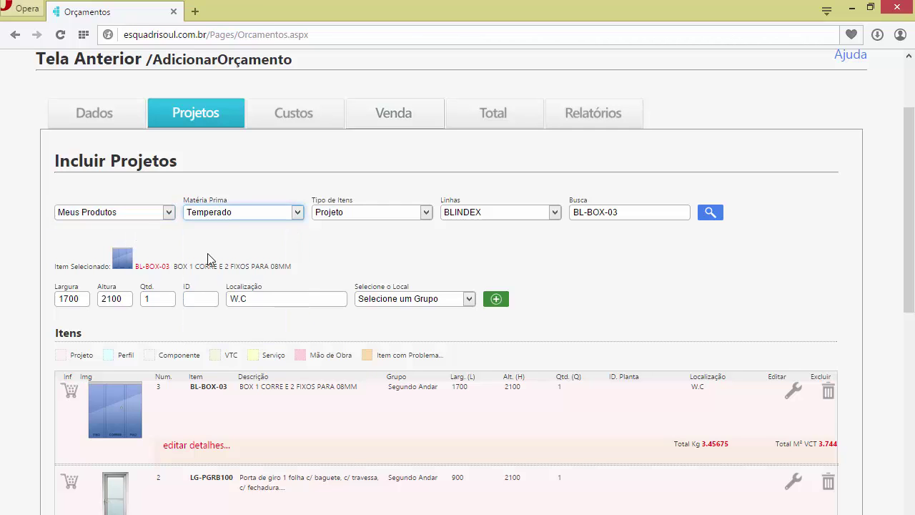
- Search the SUPREMA line for 'JAN' and select the SU-JCW2 two-leaf sliding window
{"action": "left_click", "coordinate": [509, 213]}
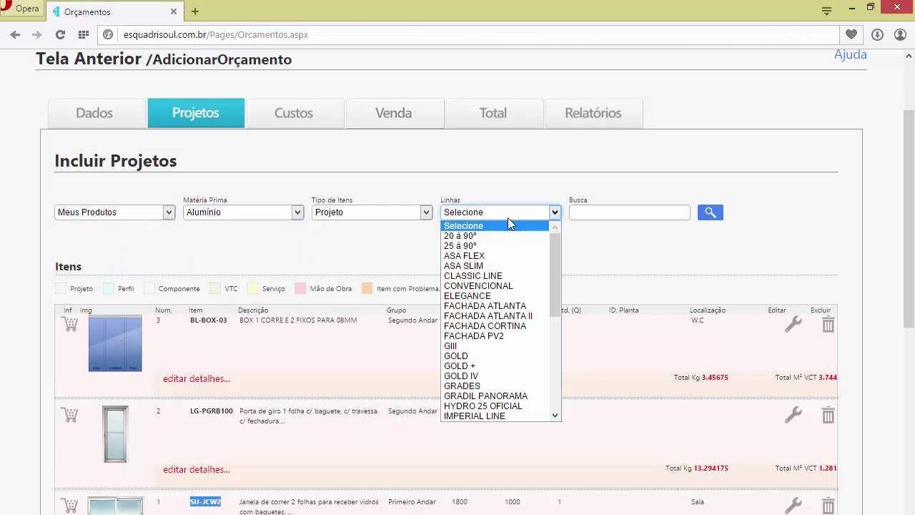
{"action": "scroll", "coordinate": [500, 386], "scroll_direction": "down", "scroll_amount": 5}
{"action": "left_click", "coordinate": [497, 393]}
{"action": "left_click", "coordinate": [619, 213]}
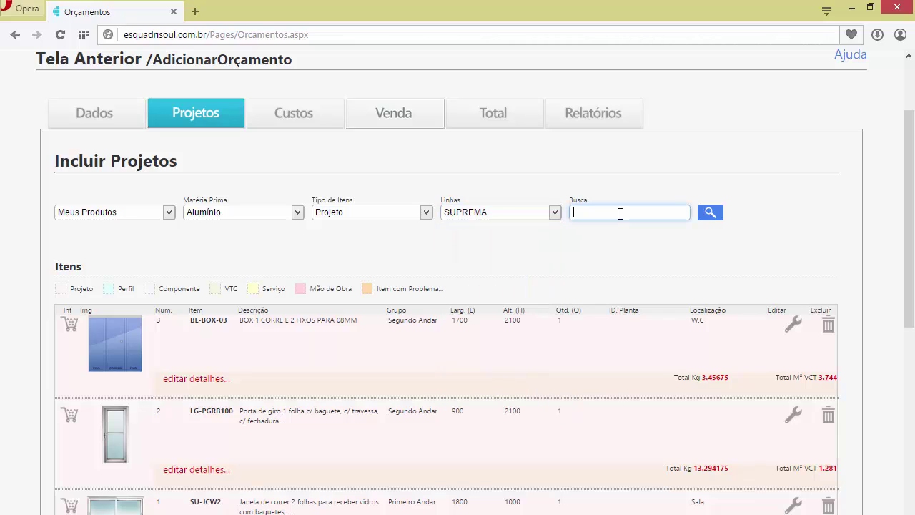
{"action": "type", "text": "JANELA"}
{"action": "left_click", "coordinate": [704, 213]}
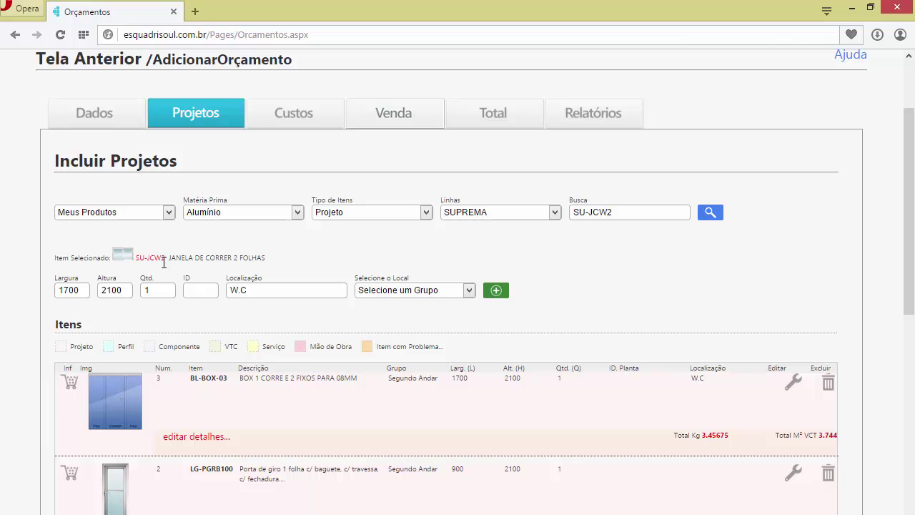
{"action": "scroll", "coordinate": [163, 268], "scroll_direction": "down", "scroll_amount": 1}
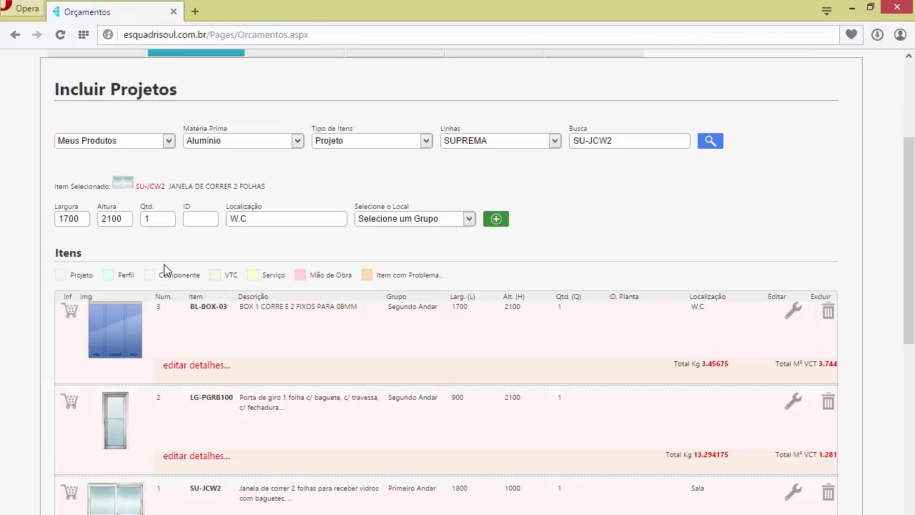
{"action": "scroll", "coordinate": [163, 268], "scroll_direction": "down", "scroll_amount": 2}
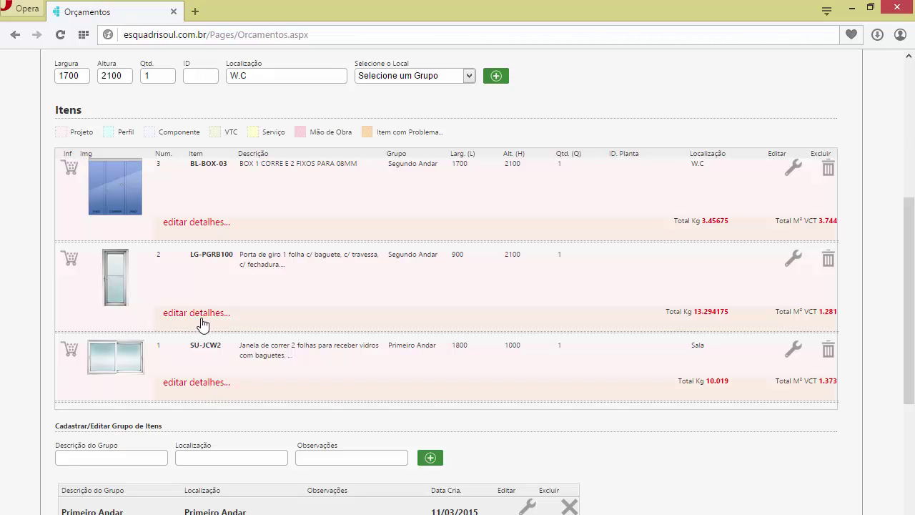
- Open BL-BOX-03's details and set fixed-panel widths A and B to 400 each
{"action": "left_click", "coordinate": [197, 226]}
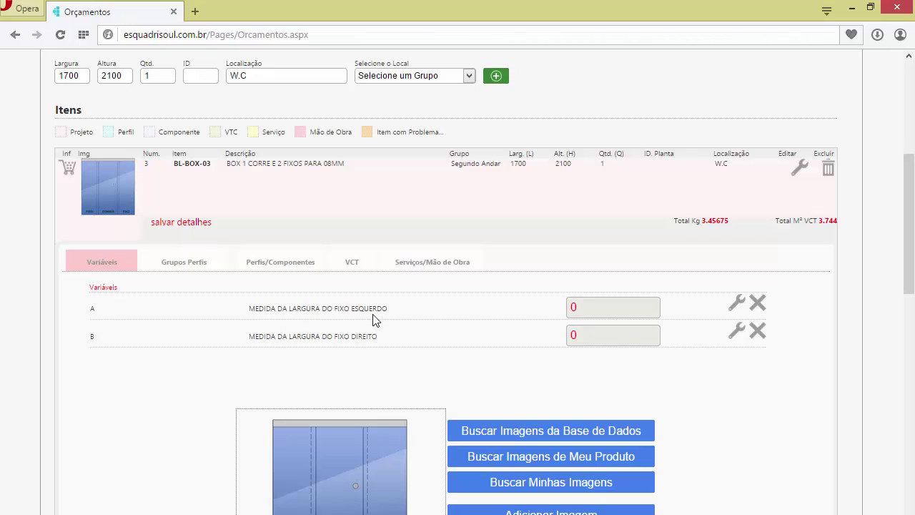
{"action": "scroll", "coordinate": [371, 320], "scroll_direction": "down", "scroll_amount": 1}
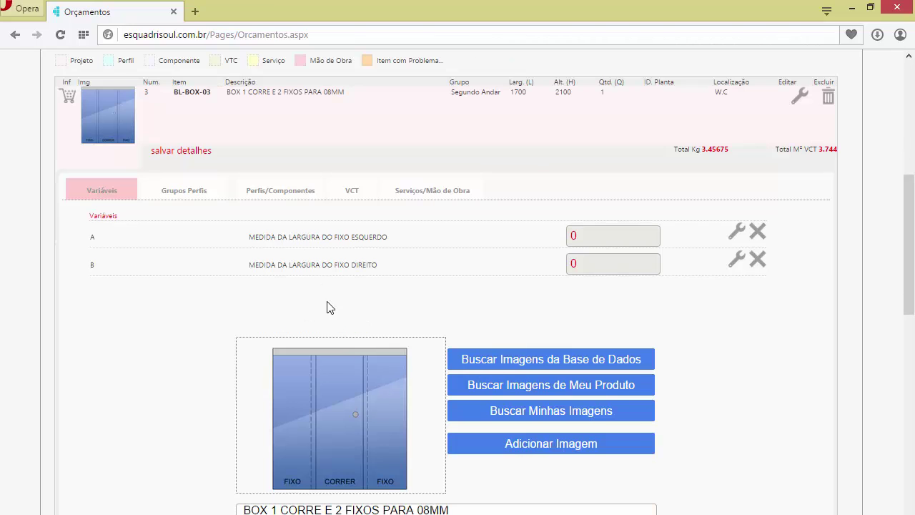
{"action": "left_click", "coordinate": [736, 233]}
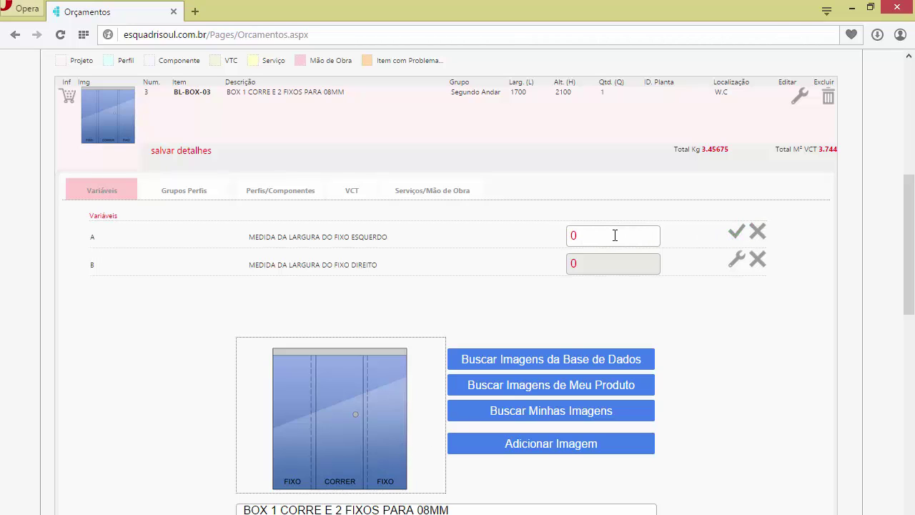
{"action": "type", "text": "400"}
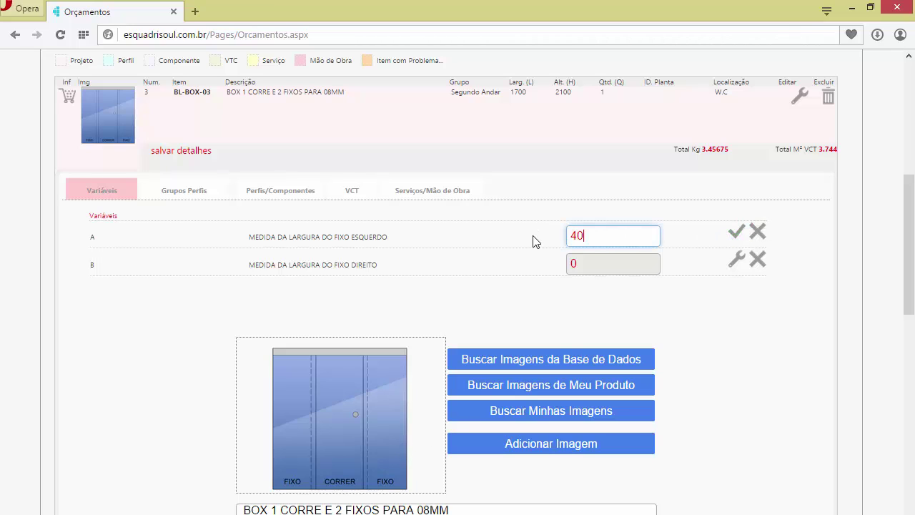
{"action": "left_click", "coordinate": [736, 231]}
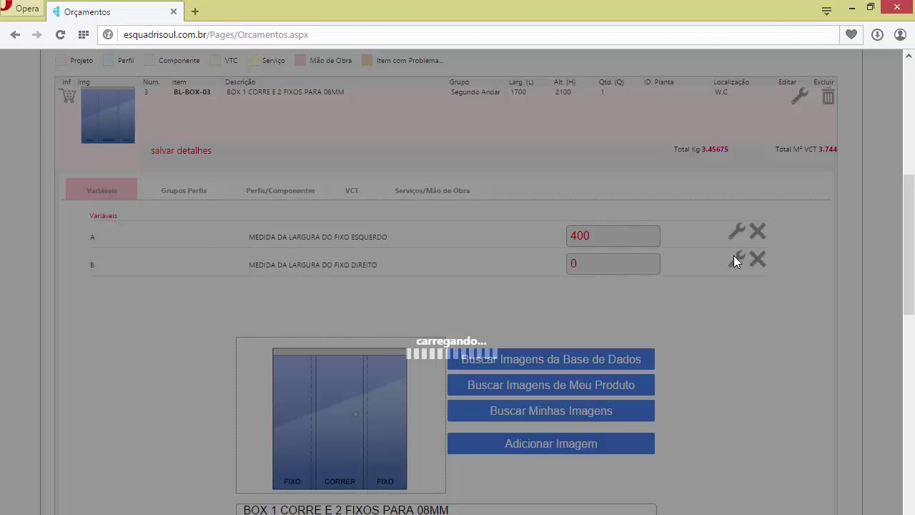
{"action": "left_click", "coordinate": [734, 262]}
{"action": "left_click", "coordinate": [649, 268]}
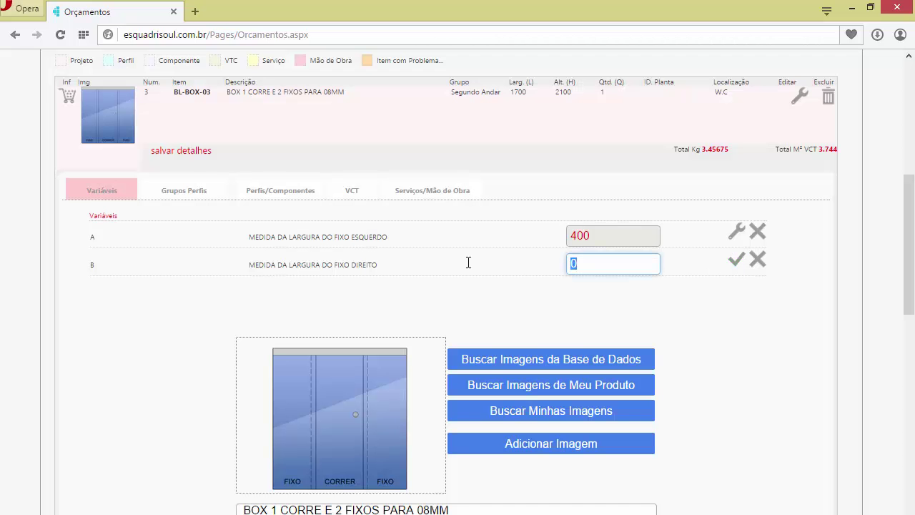
{"action": "type", "text": "400"}
{"action": "left_click", "coordinate": [735, 262]}
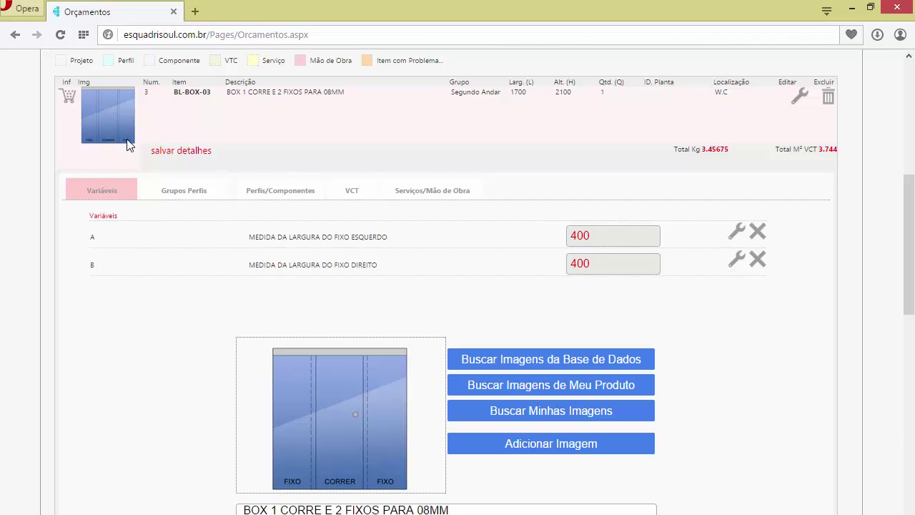
- Review the shower box's profiles/components and glass lists, then return to its variables
{"action": "left_click", "coordinate": [257, 195]}
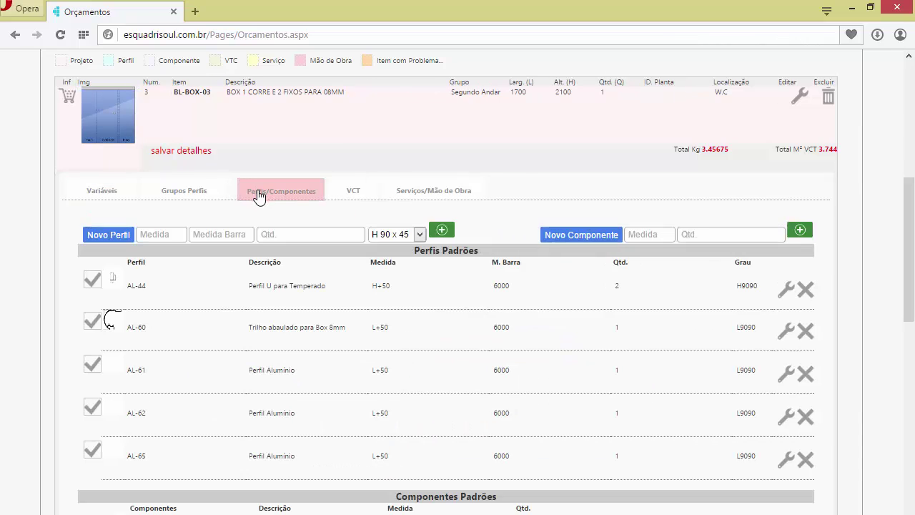
{"action": "left_click", "coordinate": [352, 194]}
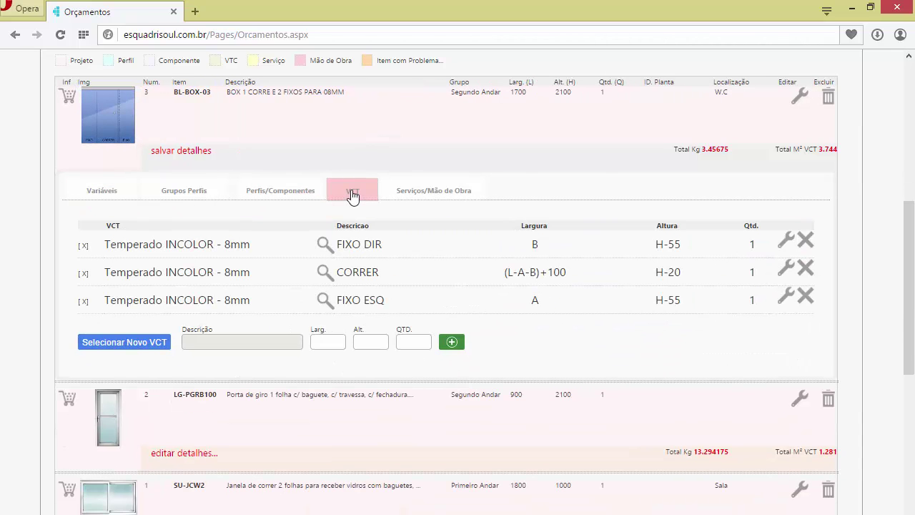
{"action": "left_click", "coordinate": [278, 196]}
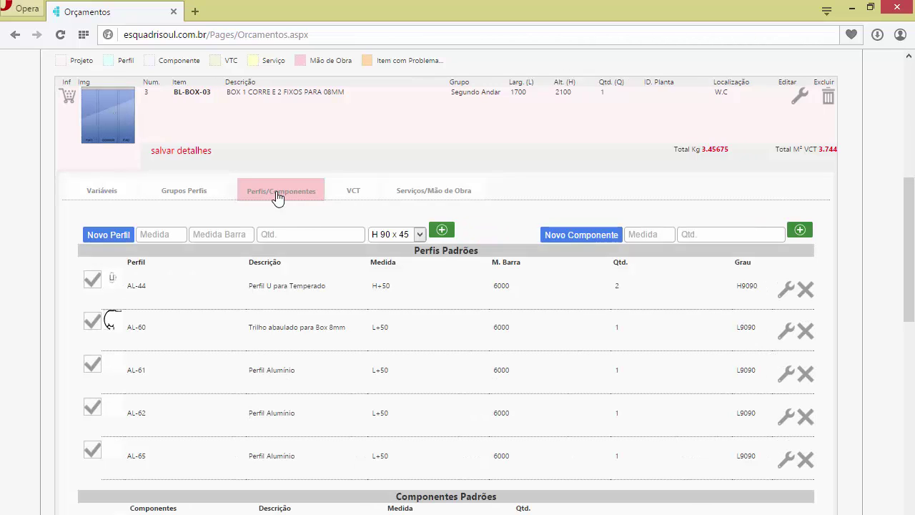
{"action": "left_click", "coordinate": [98, 197]}
{"action": "scroll", "coordinate": [688, 351], "scroll_direction": "down", "scroll_amount": 2}
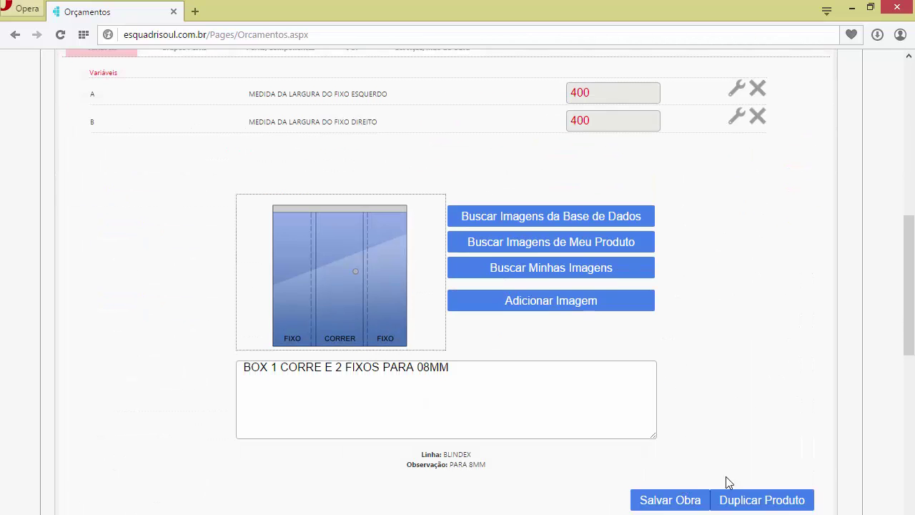
{"action": "scroll", "coordinate": [493, 314], "scroll_direction": "up", "scroll_amount": 4}
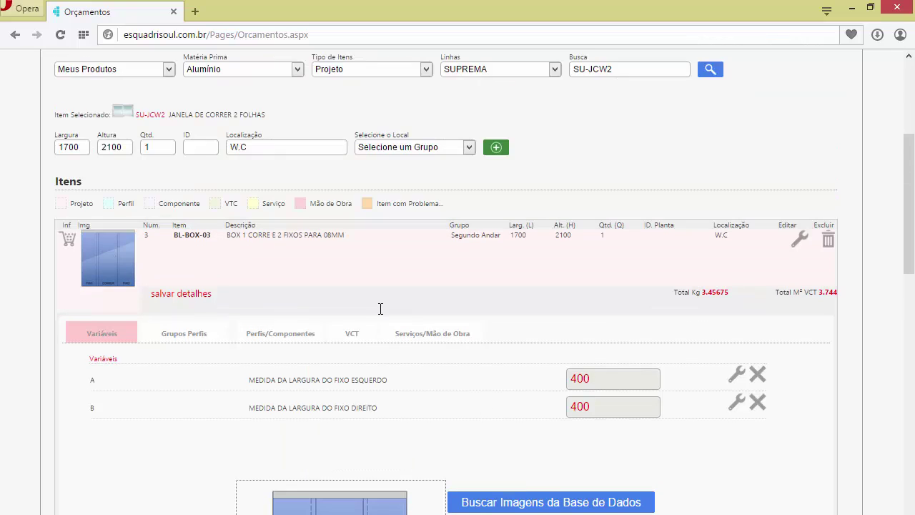
- Save the BL-BOX-03 item details and open the details of door LG-PGRB100
{"action": "left_click", "coordinate": [185, 295]}
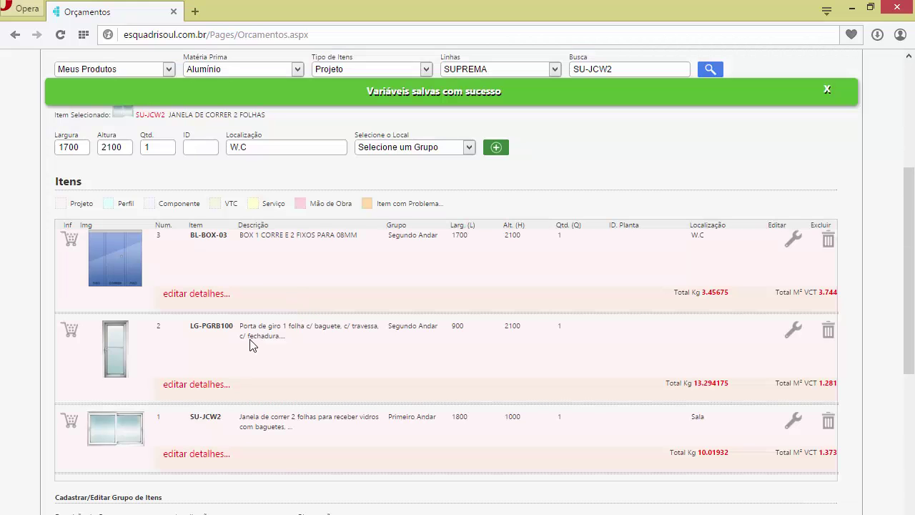
{"action": "left_click", "coordinate": [214, 385]}
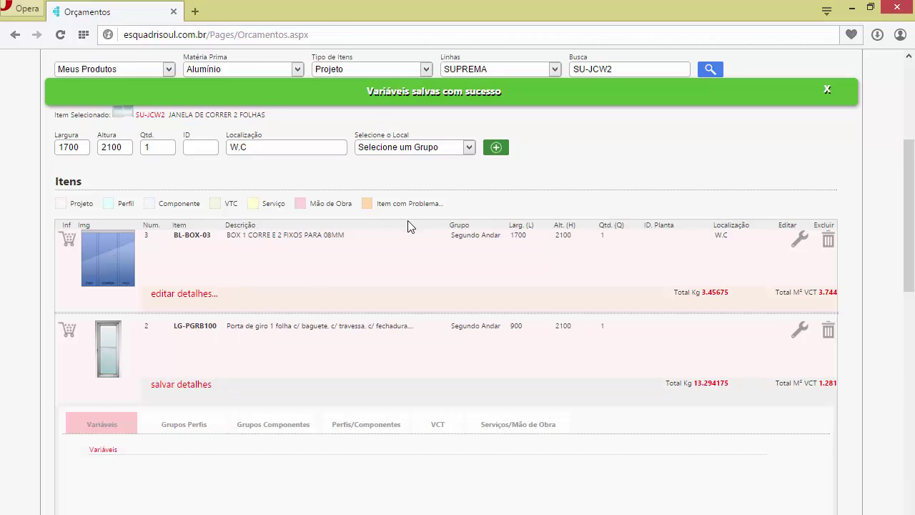
{"action": "scroll", "coordinate": [407, 222], "scroll_direction": "down", "scroll_amount": 3}
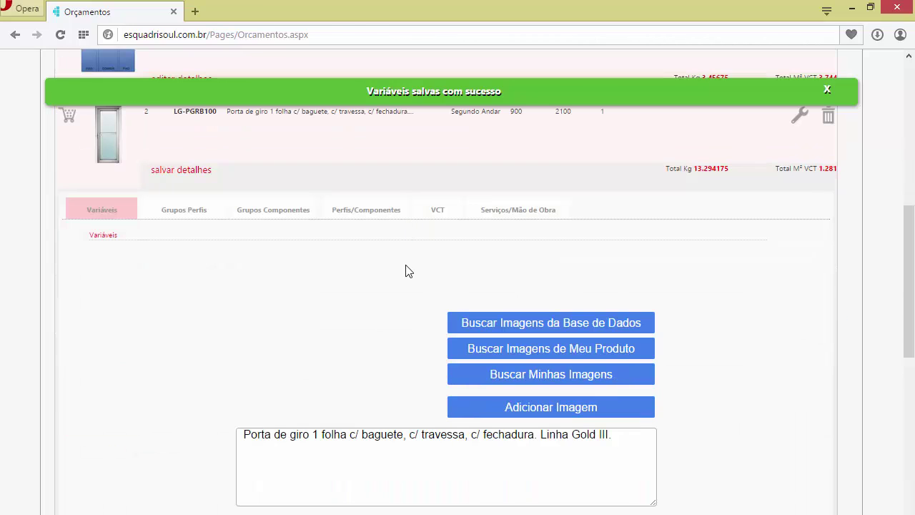
- Review the door's profile and component groups, then return to its variables showing ALTTRAV at 1050
{"action": "left_click", "coordinate": [183, 217]}
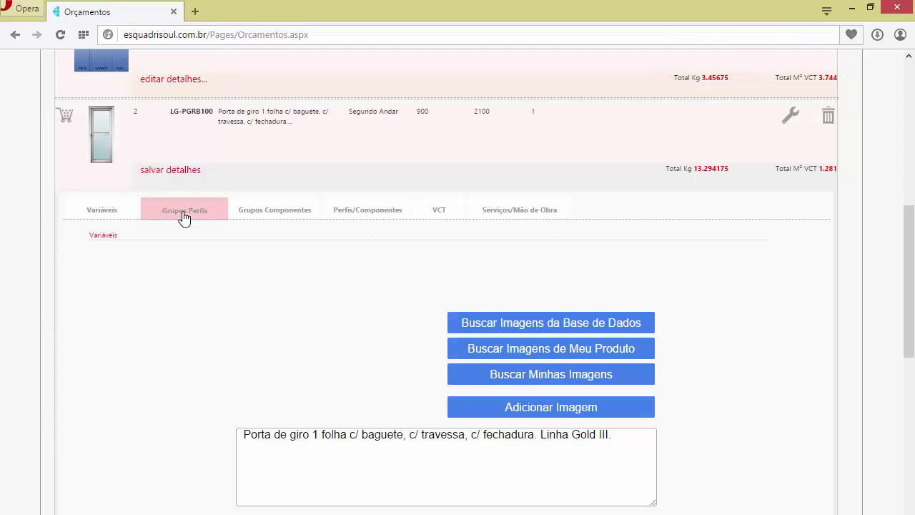
{"action": "left_click", "coordinate": [267, 213]}
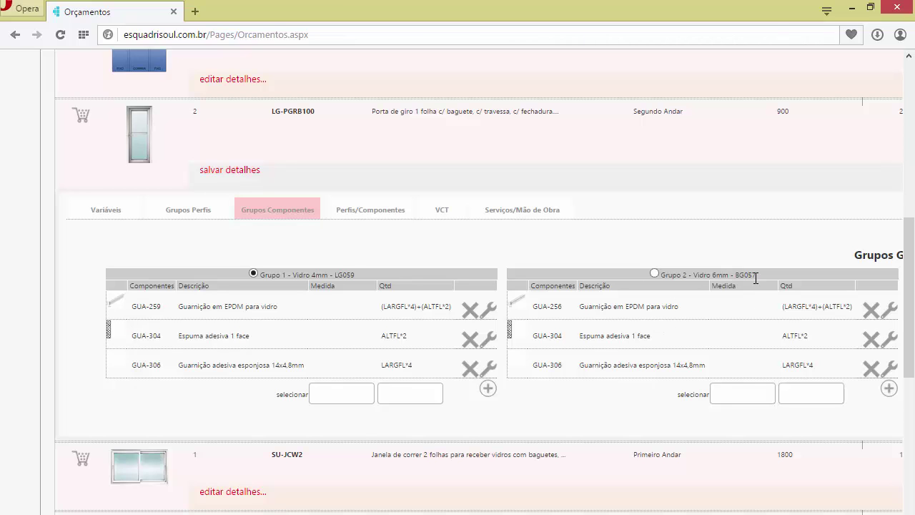
{"action": "left_click", "coordinate": [204, 216]}
{"action": "left_click", "coordinate": [122, 215]}
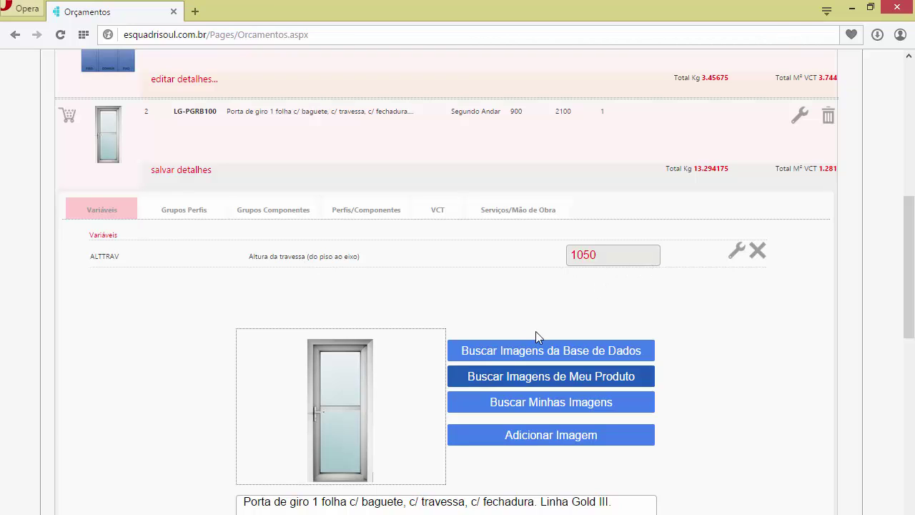
- Change the LG-PGRB100 door's ALTTRAV from 1050 to 1000 and save its details
{"action": "left_click", "coordinate": [737, 263]}
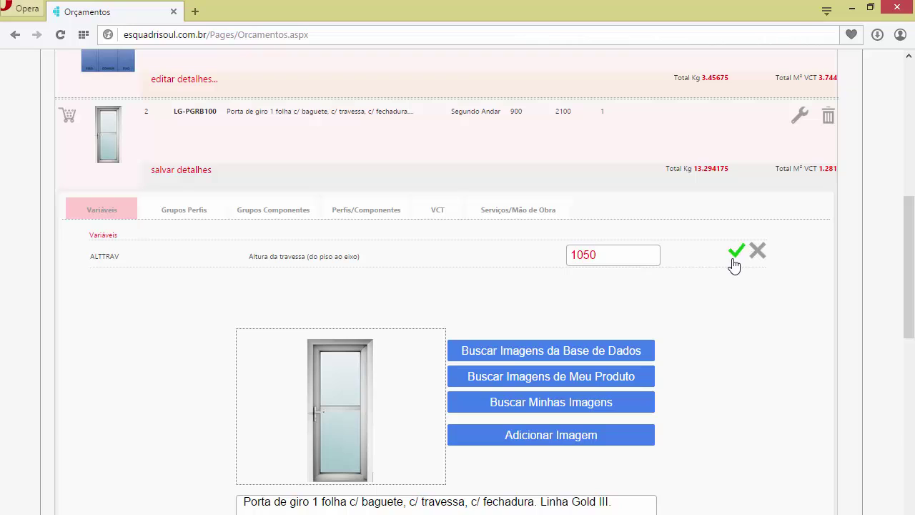
{"action": "left_click", "coordinate": [652, 257]}
{"action": "left_click_drag", "start_coordinate": [652, 257], "coordinate": [510, 259]}
{"action": "type", "text": "100"}
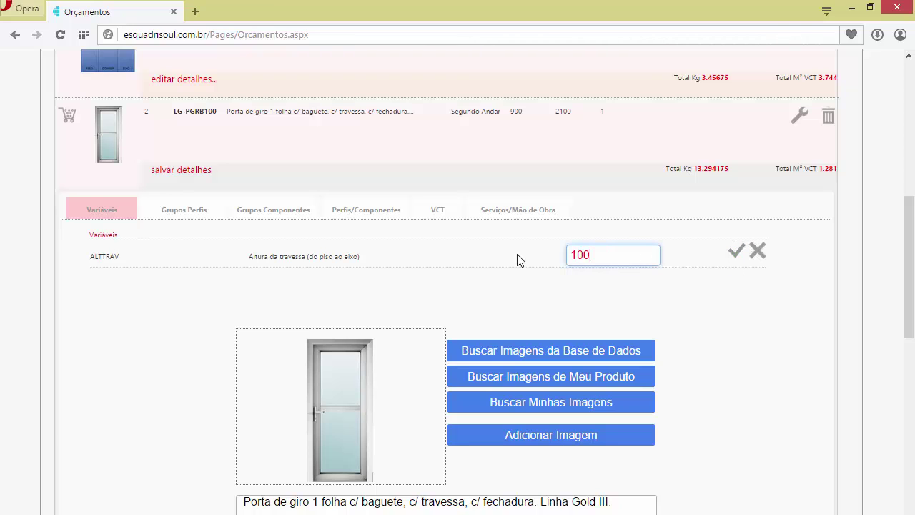
{"action": "left_click", "coordinate": [737, 256]}
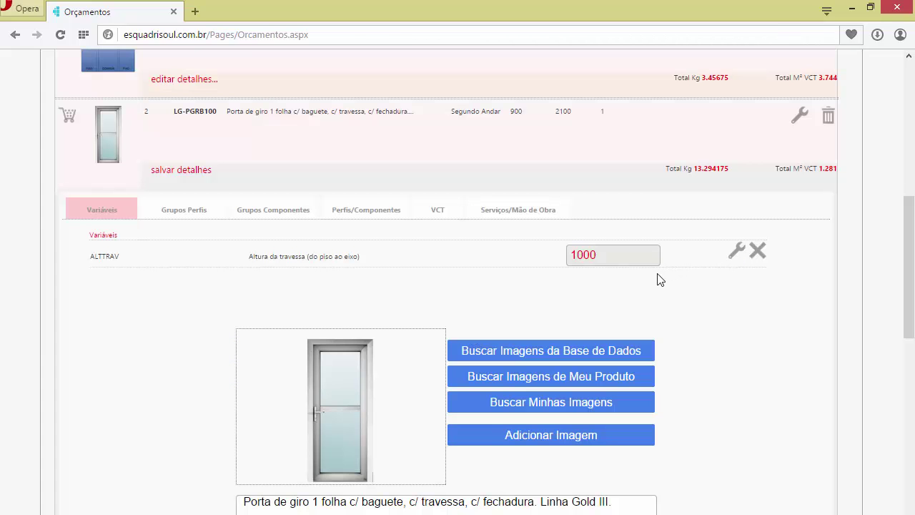
{"action": "left_click", "coordinate": [174, 170]}
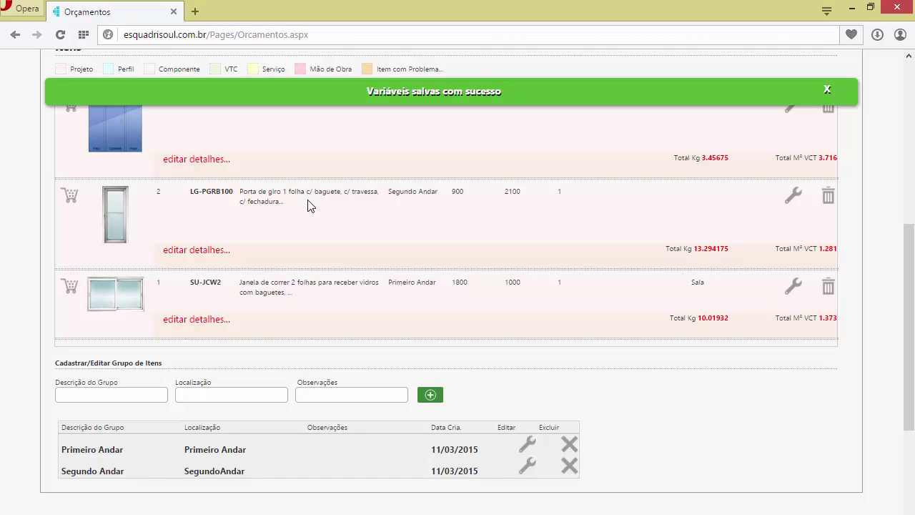
{"action": "scroll", "coordinate": [309, 205], "scroll_direction": "up", "scroll_amount": 2}
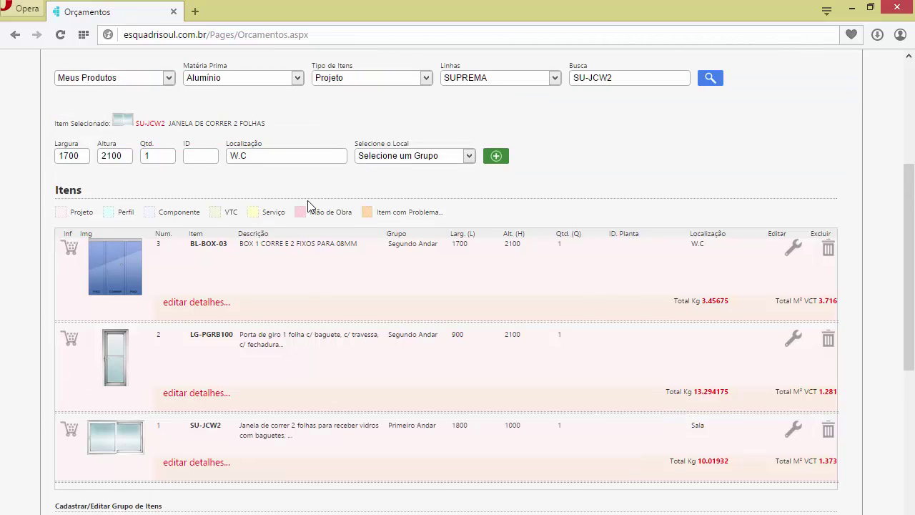
{"action": "scroll", "coordinate": [309, 205], "scroll_direction": "up", "scroll_amount": 2}
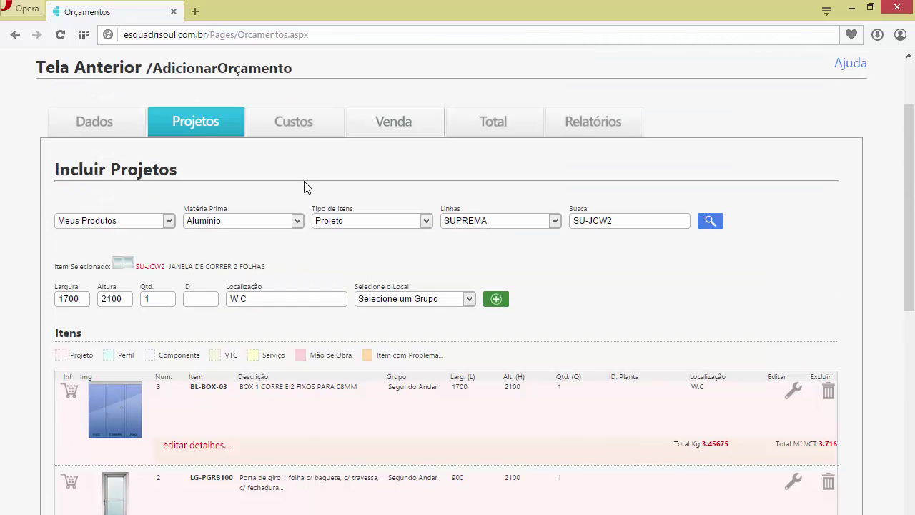
- Go to the budget's Custos section and recalculate the budget
{"action": "left_click", "coordinate": [303, 138]}
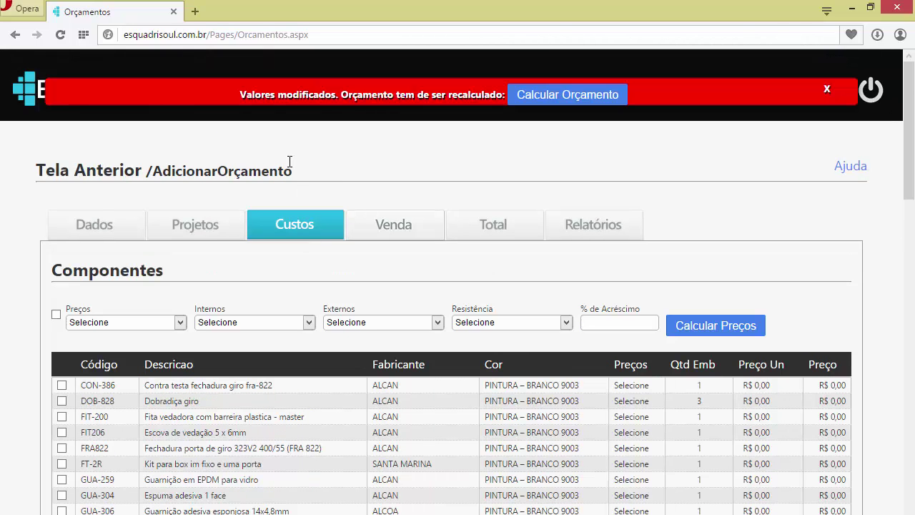
{"action": "left_click", "coordinate": [592, 99]}
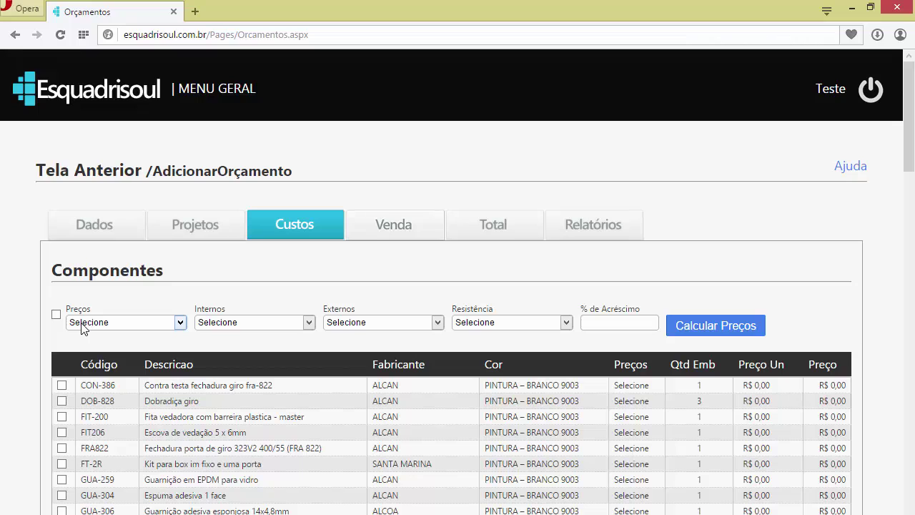
{"action": "scroll", "coordinate": [56, 315], "scroll_direction": "down", "scroll_amount": 2}
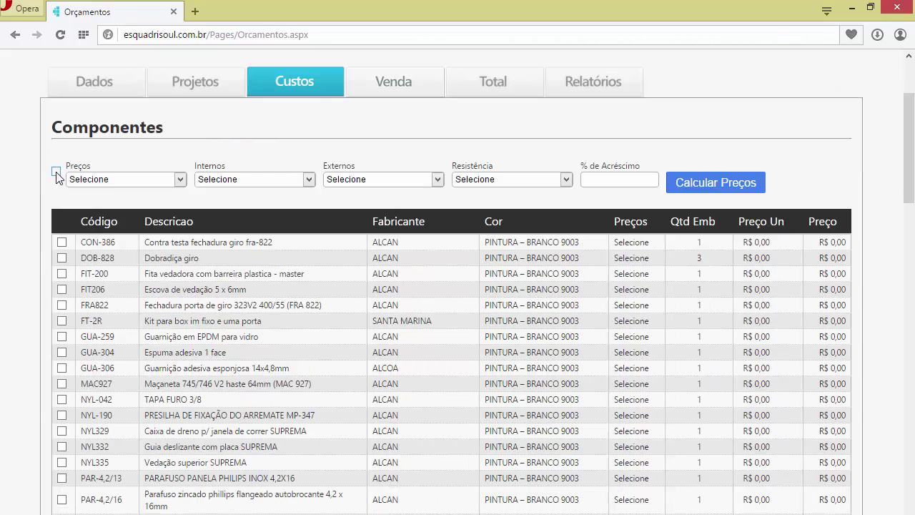
- Price all components with Preços do Sistema, e.g. CON-386 at R$ 3,37
{"action": "left_click", "coordinate": [56, 172]}
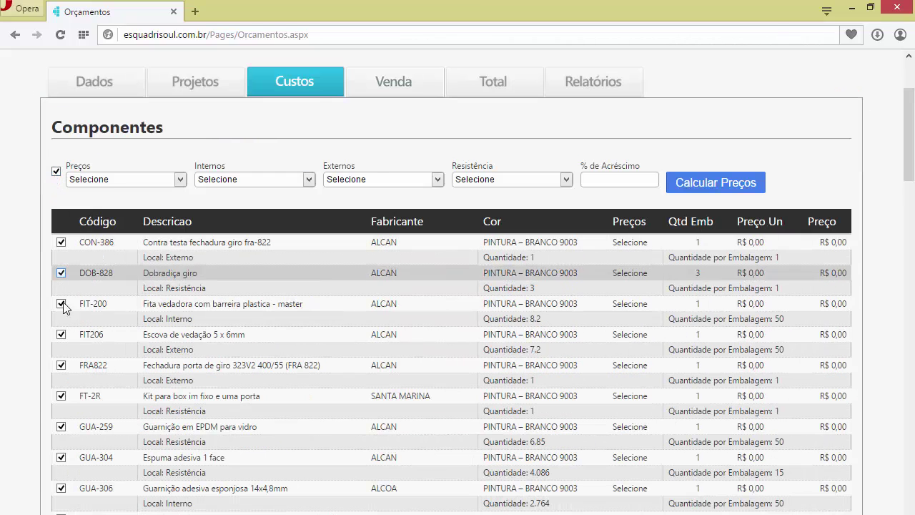
{"action": "left_click", "coordinate": [112, 179]}
{"action": "left_click", "coordinate": [113, 208]}
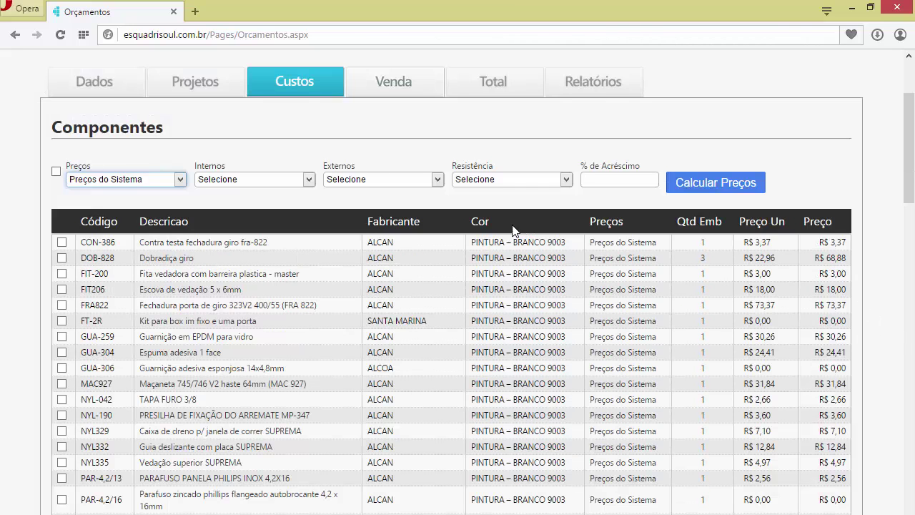
- Price all Perfis profiles with Preços do Sistema, totalling R$ 1289,98
{"action": "scroll", "coordinate": [386, 199], "scroll_direction": "down", "scroll_amount": 3}
{"action": "scroll", "coordinate": [386, 199], "scroll_direction": "down", "scroll_amount": 6}
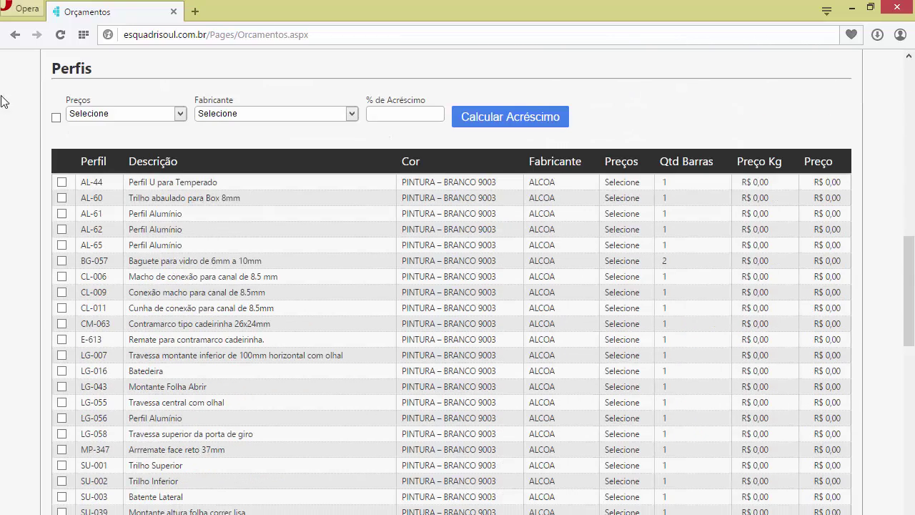
{"action": "left_click", "coordinate": [56, 118]}
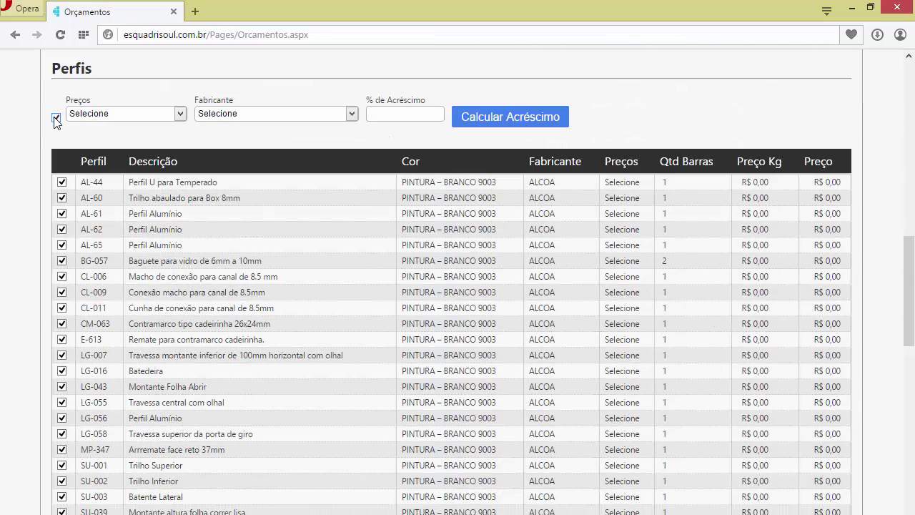
{"action": "left_click", "coordinate": [101, 117]}
{"action": "left_click", "coordinate": [106, 136]}
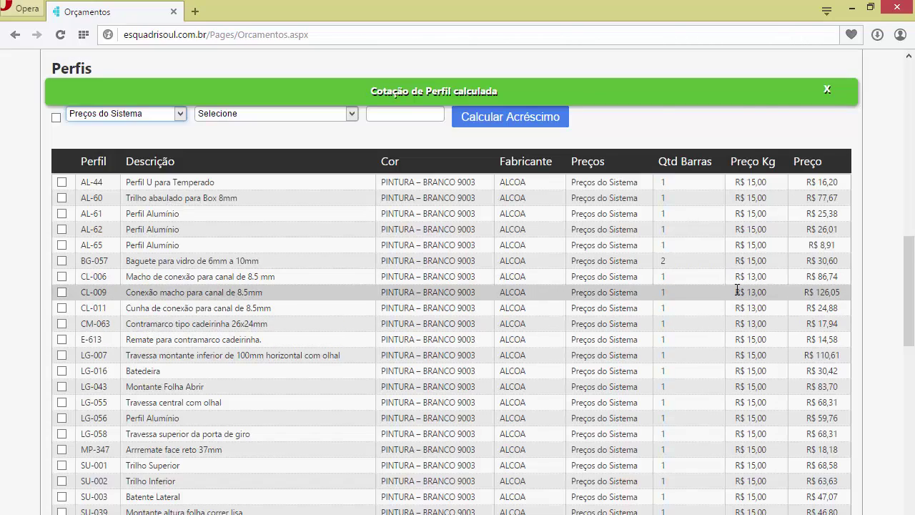
- Price all VCT glass pieces with Preços do Sistema, totalling R$ 333,95
{"action": "scroll", "coordinate": [743, 321], "scroll_direction": "down", "scroll_amount": 7}
{"action": "left_click", "coordinate": [56, 192]}
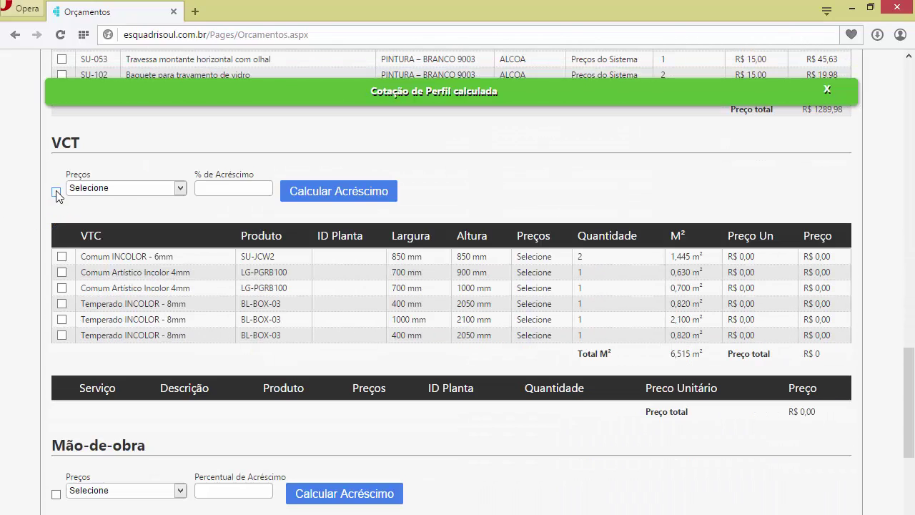
{"action": "left_click", "coordinate": [123, 189]}
{"action": "left_click", "coordinate": [119, 213]}
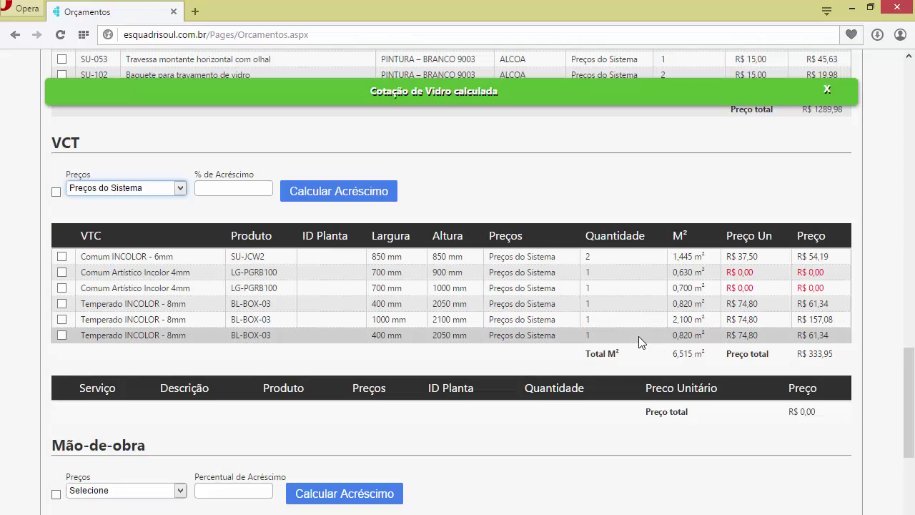
{"action": "scroll", "coordinate": [564, 324], "scroll_direction": "up", "scroll_amount": 4}
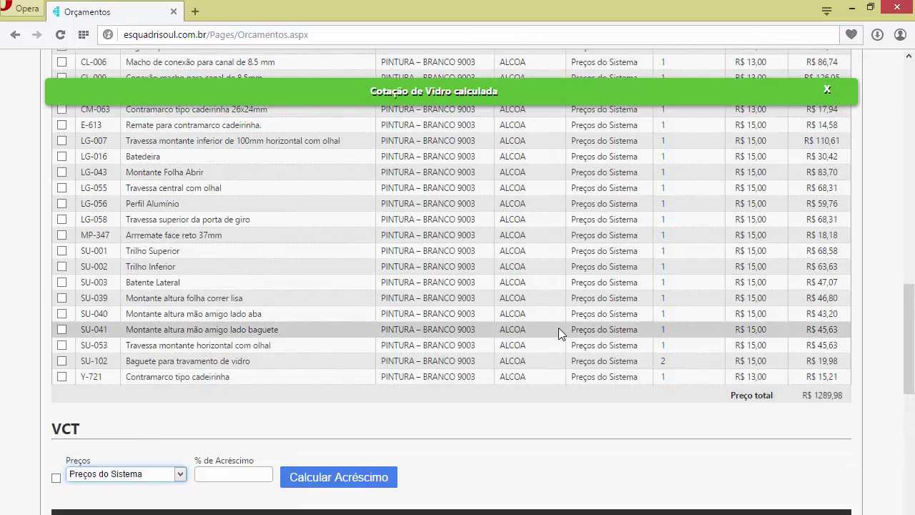
{"action": "scroll", "coordinate": [558, 328], "scroll_direction": "up", "scroll_amount": 10}
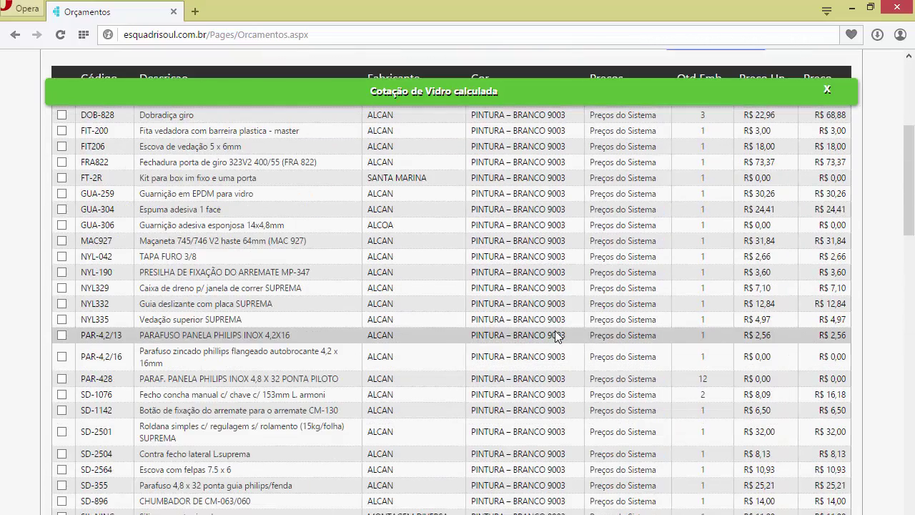
{"action": "scroll", "coordinate": [555, 330], "scroll_direction": "up", "scroll_amount": 2}
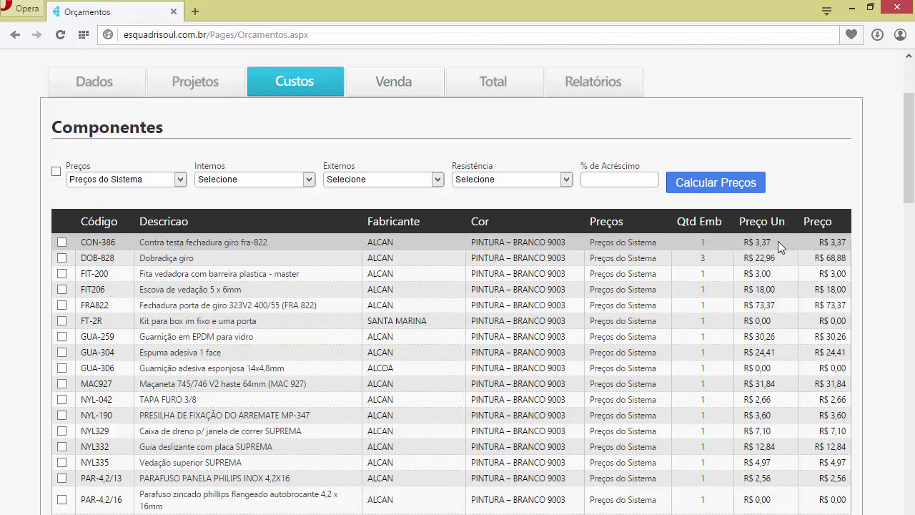
- Switch component CON-386 to Meus Preços
{"action": "left_click", "coordinate": [62, 242]}
{"action": "left_click", "coordinate": [127, 179]}
{"action": "left_click", "coordinate": [130, 211]}
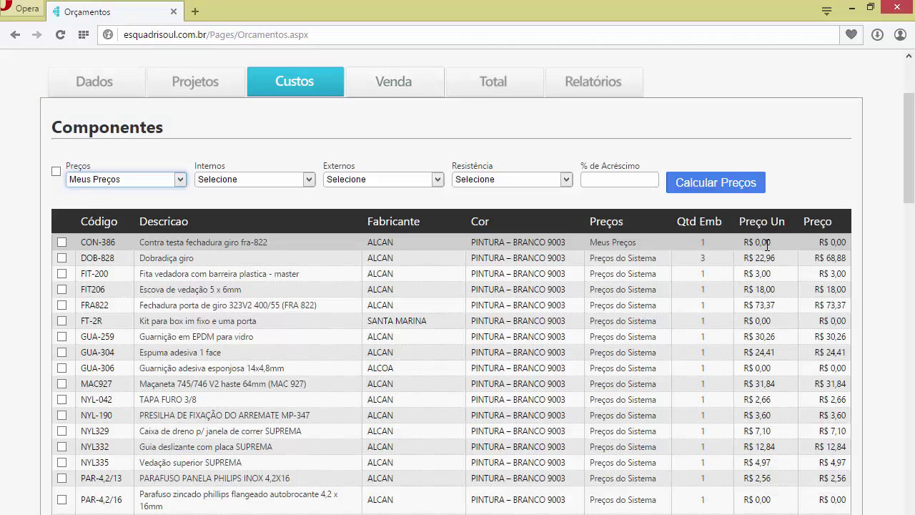
- Enter 3,80 as CON-386's Preço Un and save the component prices
{"action": "left_click", "coordinate": [62, 243]}
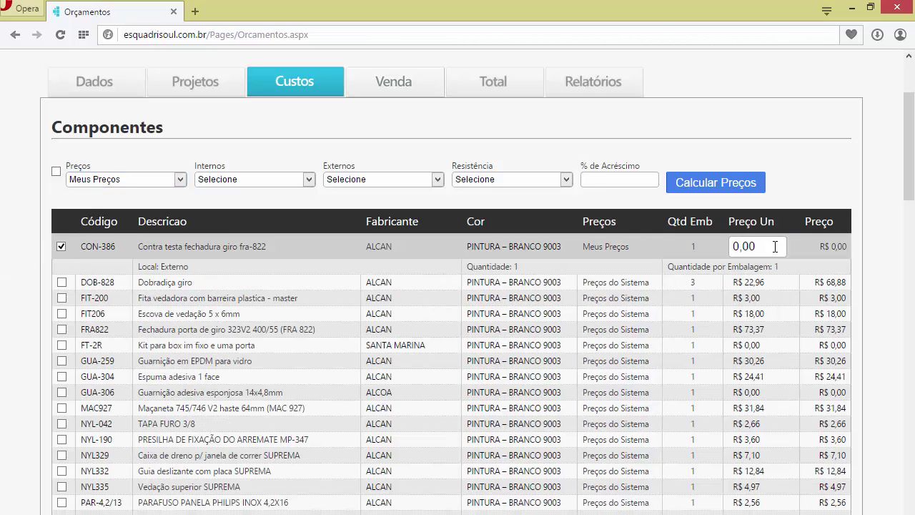
{"action": "left_click_drag", "start_coordinate": [775, 246], "coordinate": [650, 248]}
{"action": "type", "text": "3,80"}
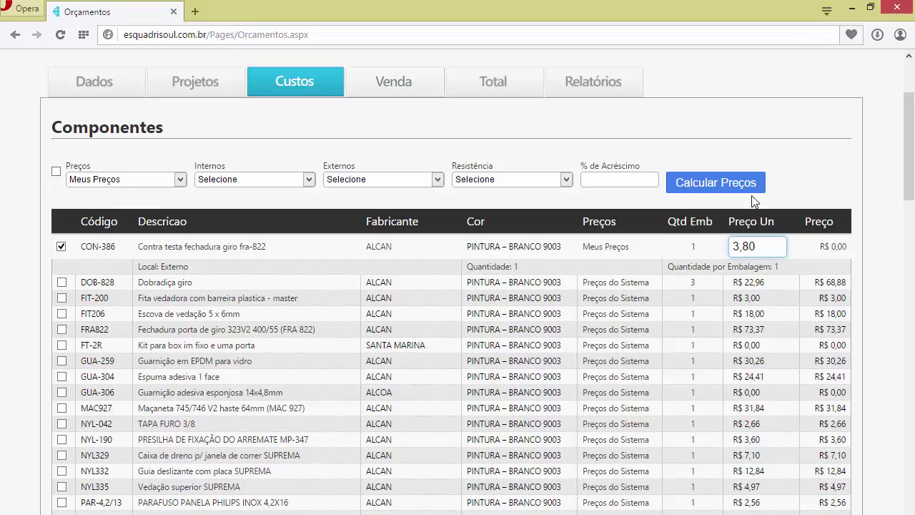
{"action": "scroll", "coordinate": [822, 243], "scroll_direction": "down", "scroll_amount": 6}
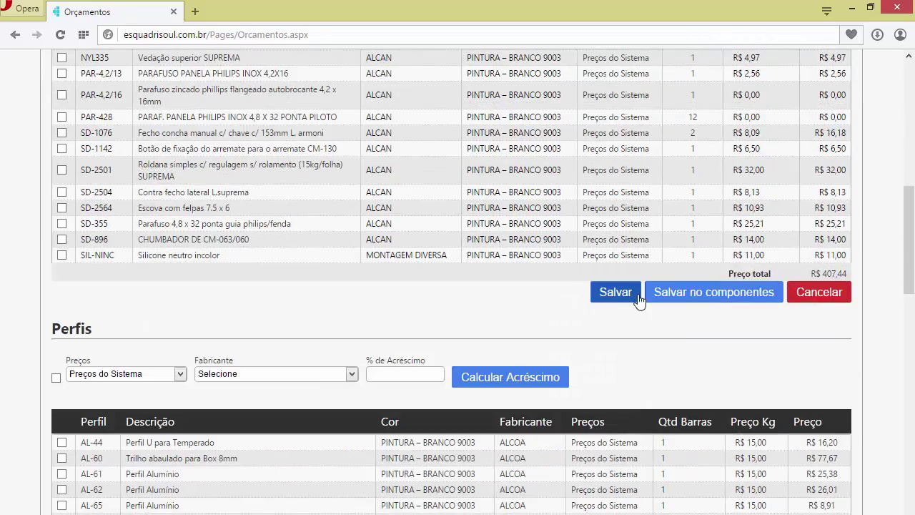
{"action": "left_click", "coordinate": [616, 292]}
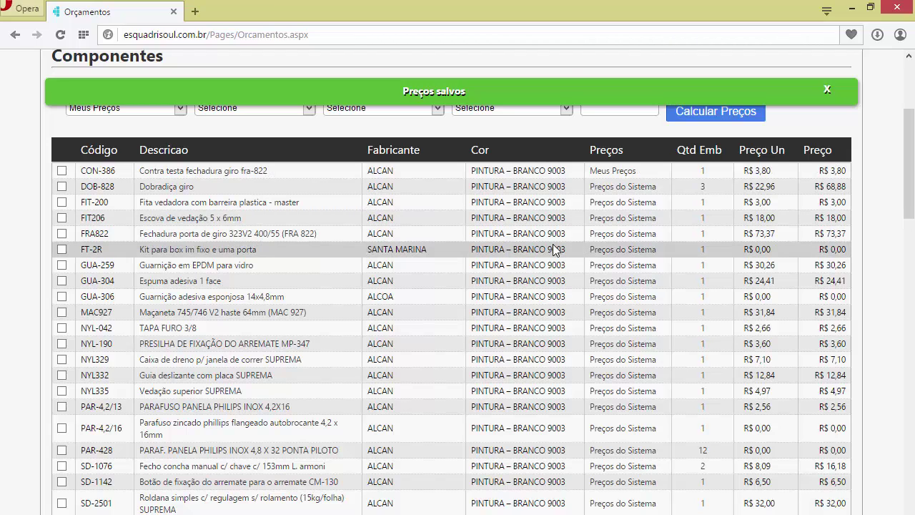
{"action": "scroll", "coordinate": [546, 244], "scroll_direction": "up", "scroll_amount": 1}
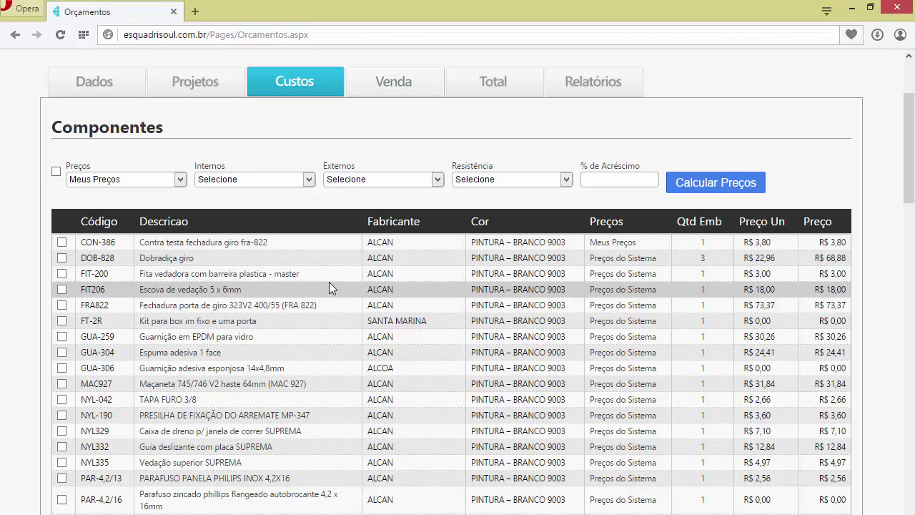
- Set all components' price source to Meus Preços
{"action": "left_click", "coordinate": [56, 173]}
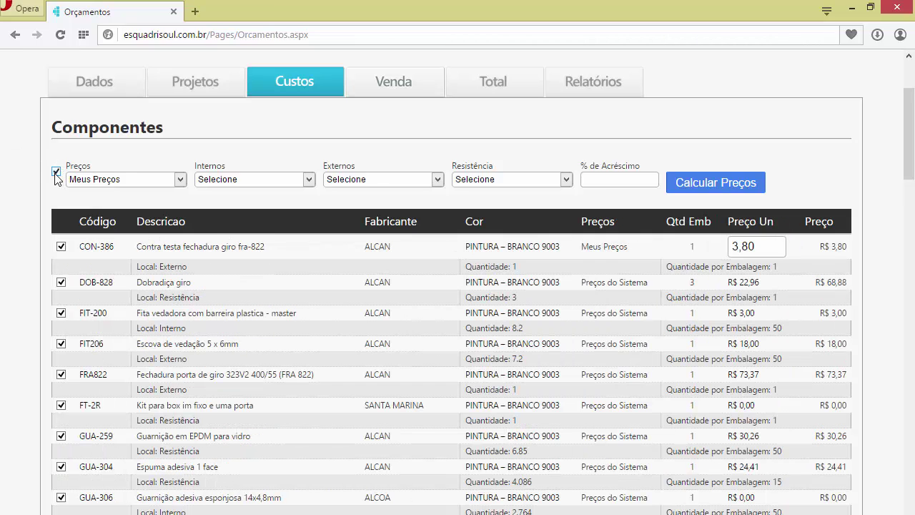
{"action": "left_click", "coordinate": [173, 179]}
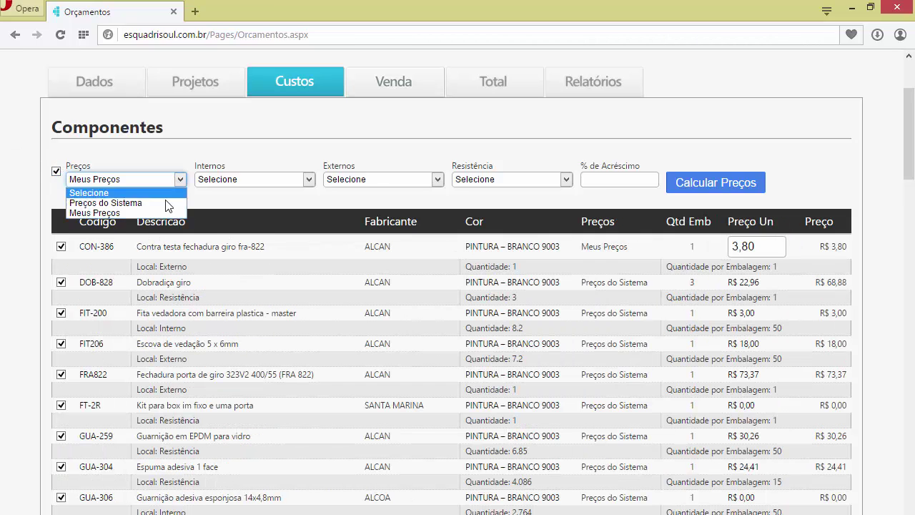
{"action": "left_click", "coordinate": [160, 189]}
{"action": "left_click", "coordinate": [159, 180]}
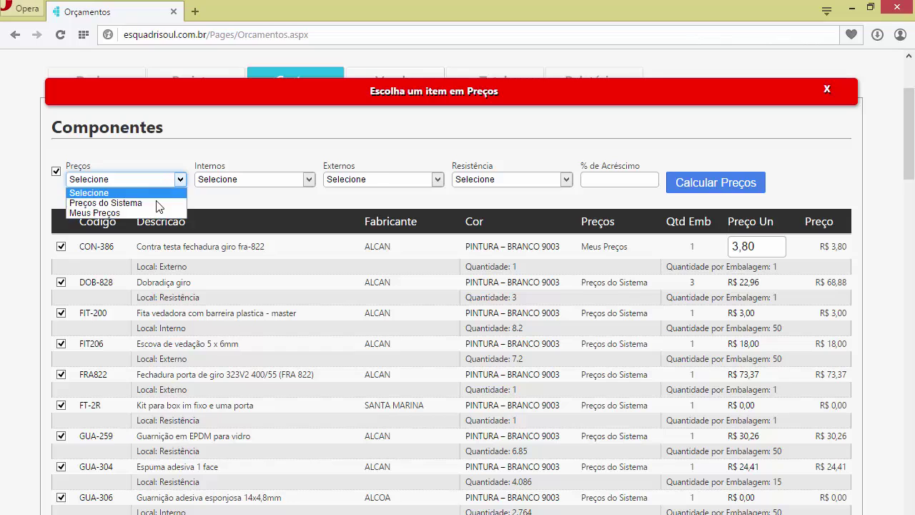
{"action": "left_click", "coordinate": [156, 212]}
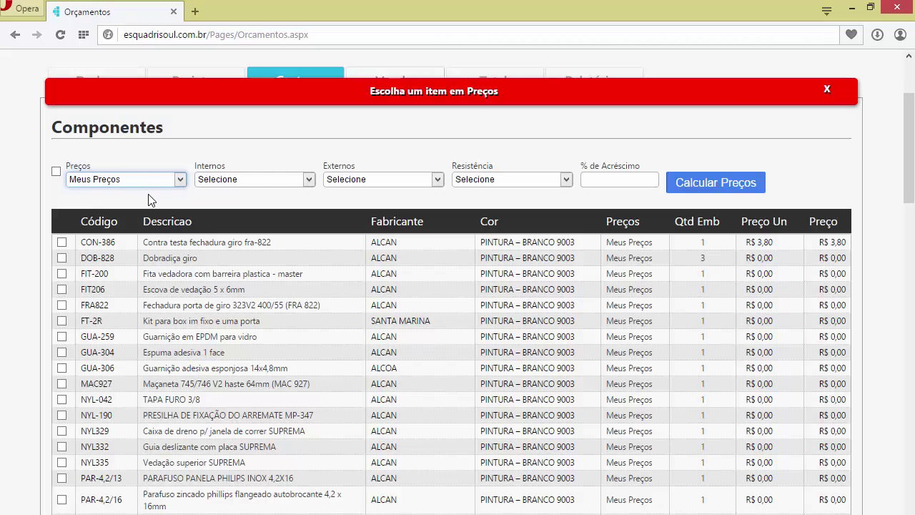
- Select the Preço Un fields of CON-386, DOB-828, FIT-200 and FIT206 for entry
{"action": "left_click", "coordinate": [56, 171]}
{"action": "left_click_drag", "start_coordinate": [764, 250], "coordinate": [725, 250]}
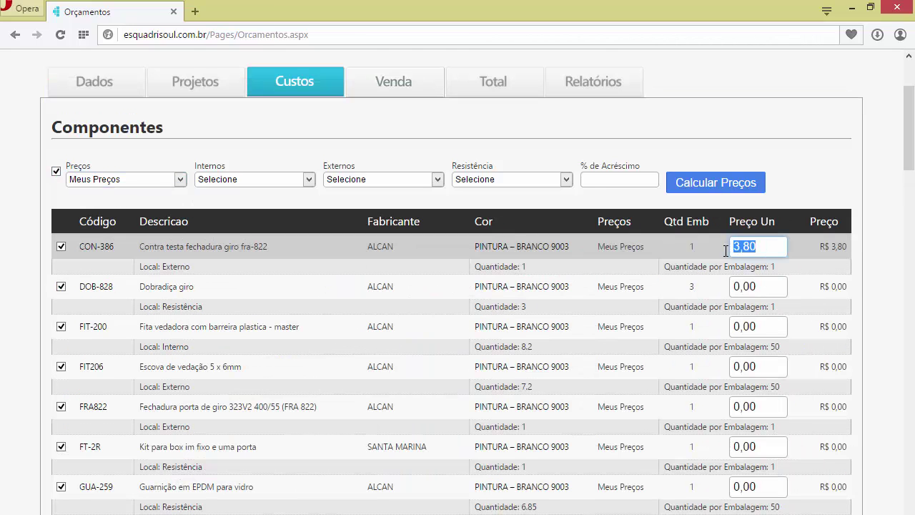
{"action": "left_click_drag", "start_coordinate": [772, 286], "coordinate": [735, 287]}
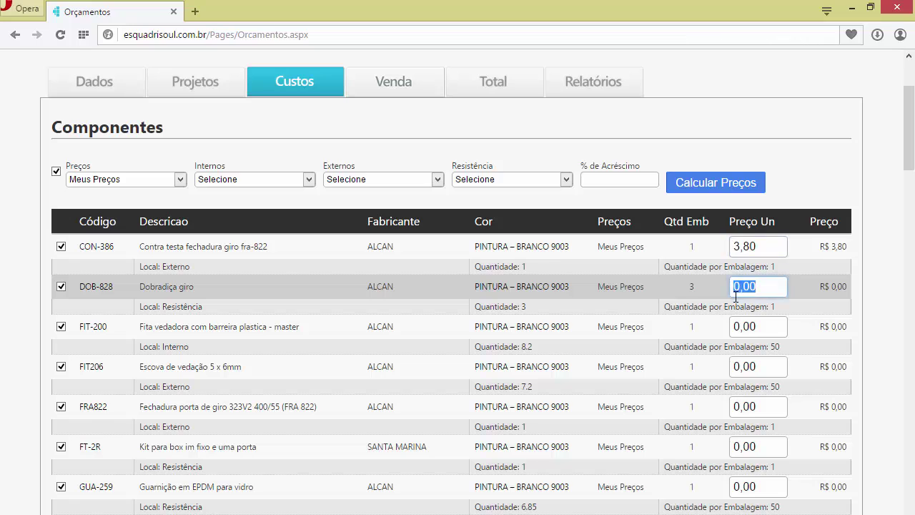
{"action": "left_click_drag", "start_coordinate": [759, 326], "coordinate": [732, 329]}
{"action": "left_click_drag", "start_coordinate": [760, 366], "coordinate": [727, 373]}
{"action": "scroll", "coordinate": [726, 371], "scroll_direction": "down", "scroll_amount": 12}
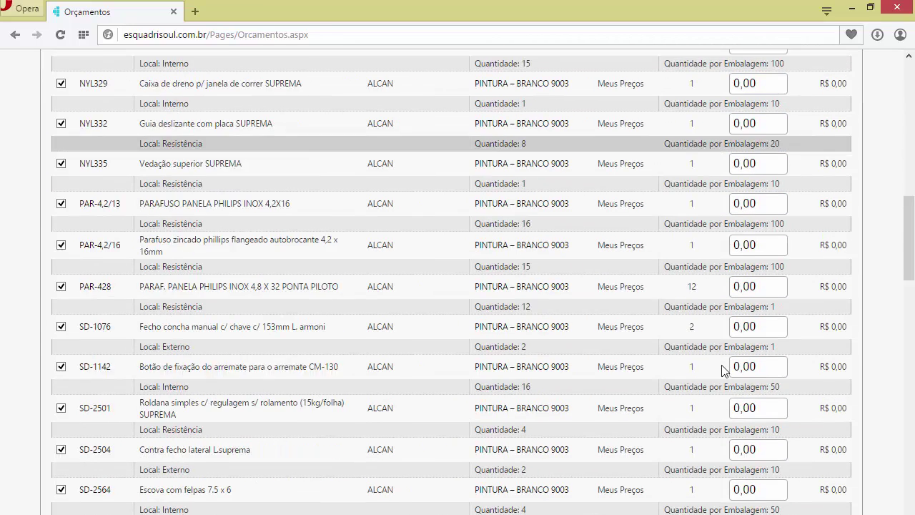
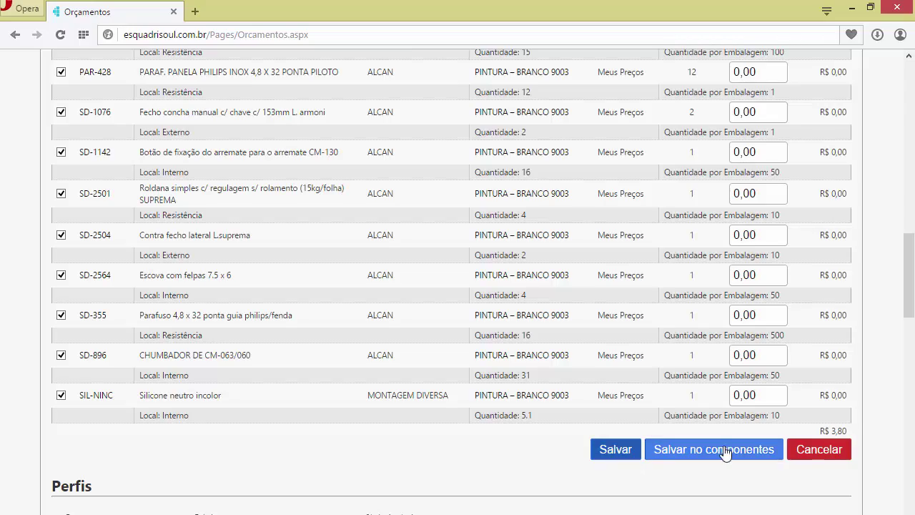
- Cancel the component price edits and reprice Componentes with Preços do Sistema (R$ 410,81)
{"action": "left_click", "coordinate": [789, 458]}
{"action": "scroll", "coordinate": [396, 357], "scroll_direction": "up", "scroll_amount": 20}
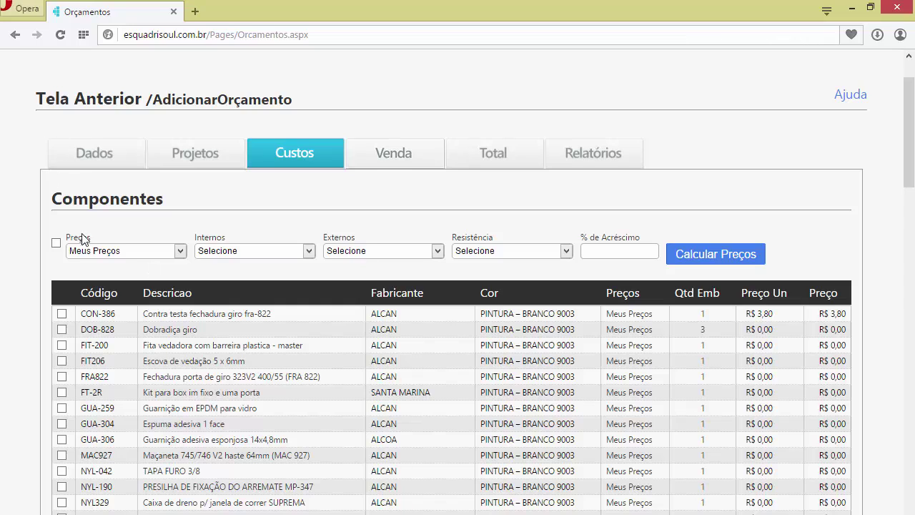
{"action": "left_click", "coordinate": [55, 242]}
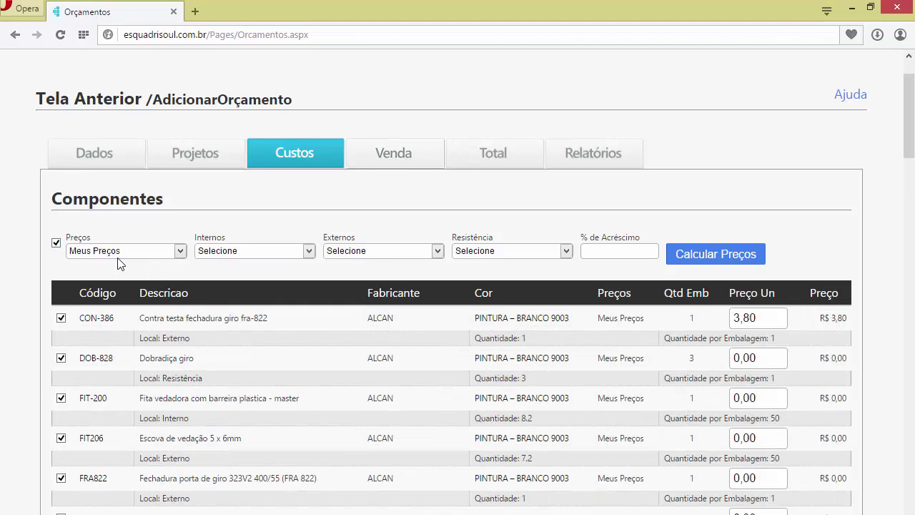
{"action": "left_click", "coordinate": [120, 252]}
{"action": "left_click", "coordinate": [120, 273]}
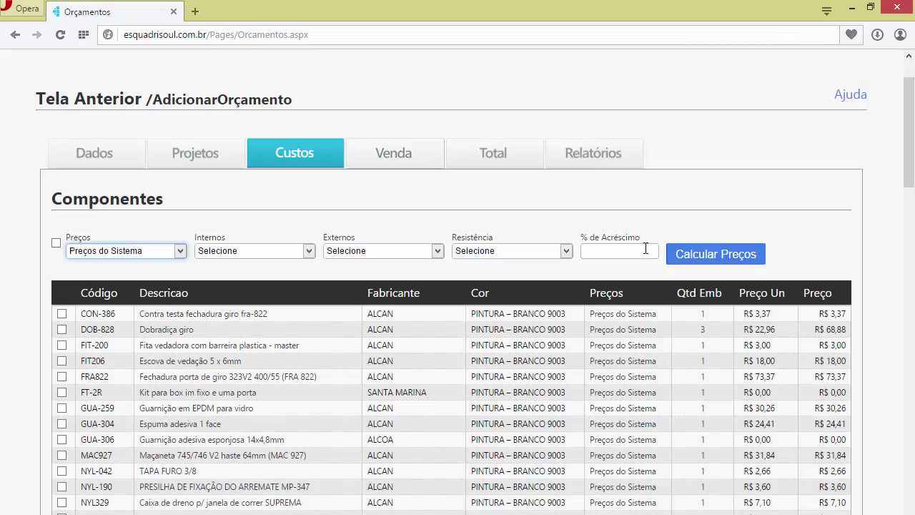
{"action": "left_click", "coordinate": [636, 251]}
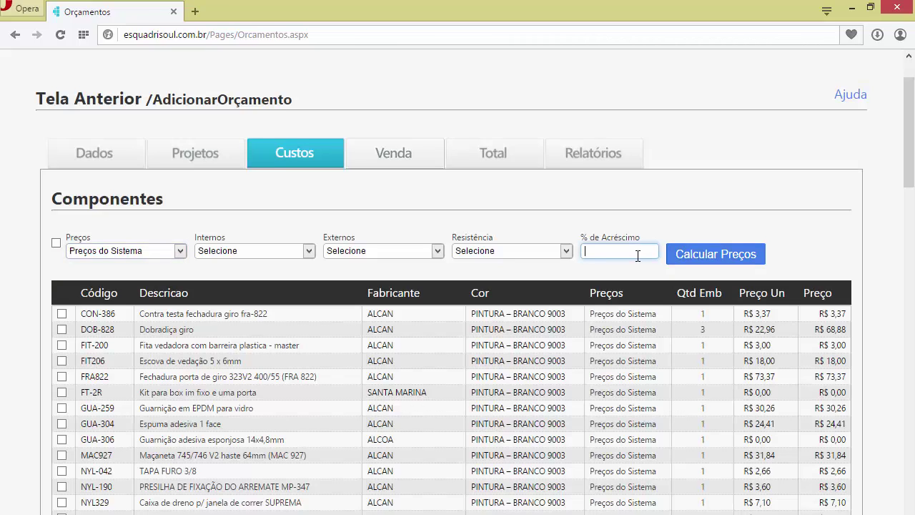
{"action": "scroll", "coordinate": [638, 256], "scroll_direction": "down", "scroll_amount": 10}
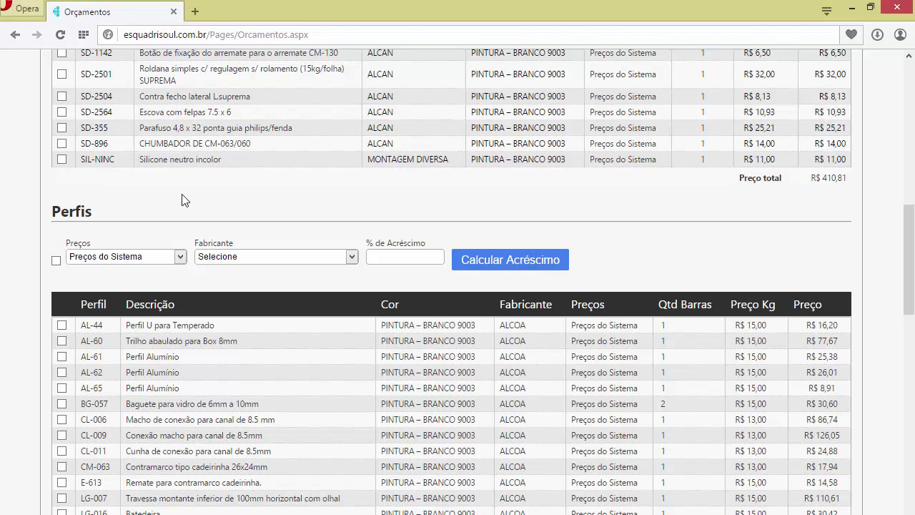
{"action": "scroll", "coordinate": [181, 200], "scroll_direction": "down", "scroll_amount": 10}
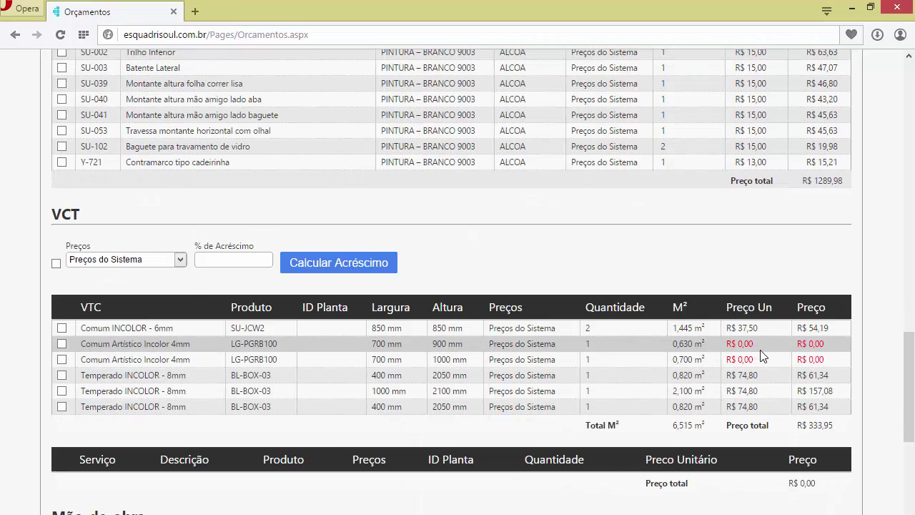
- Select the 900 mm and 1000 mm Comum Artístico Incolor 4mm rows and switch them to Meus Preços
{"action": "left_click", "coordinate": [61, 344]}
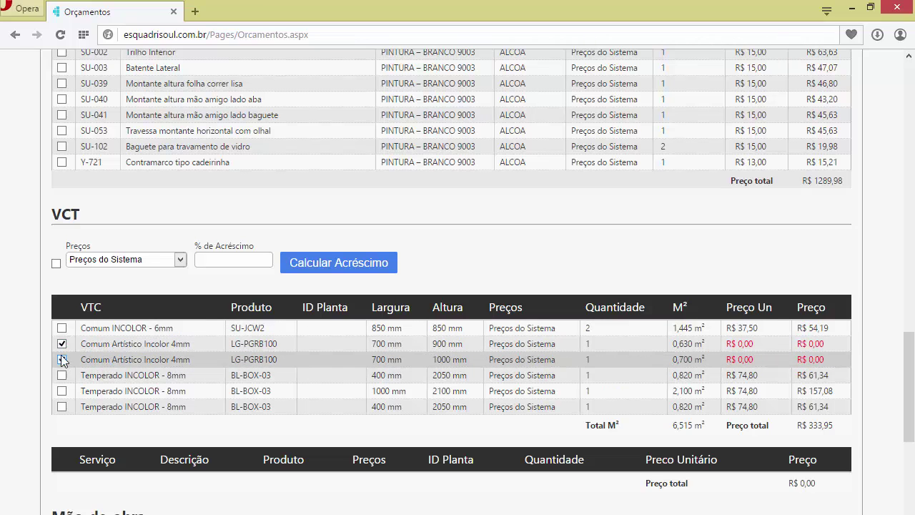
{"action": "left_click", "coordinate": [61, 360]}
{"action": "left_click", "coordinate": [100, 258]}
{"action": "left_click", "coordinate": [106, 293]}
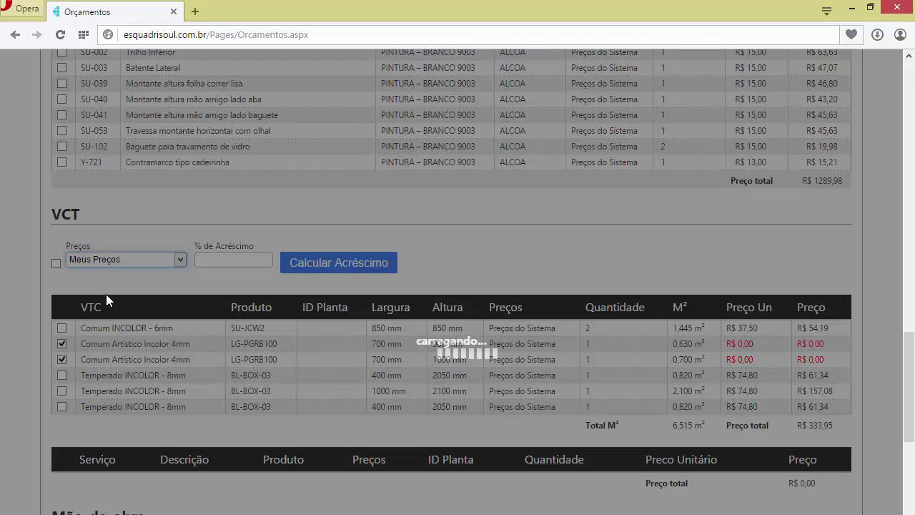
- Enter 60,00 as the Preço Un for both glass rows and save them to the VTC
{"action": "left_click", "coordinate": [62, 344]}
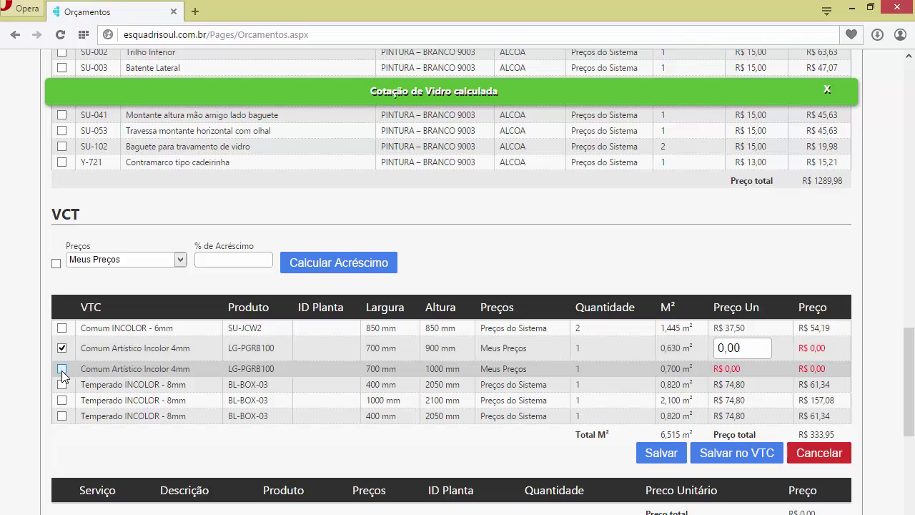
{"action": "left_click", "coordinate": [62, 368]}
{"action": "left_click_drag", "start_coordinate": [755, 350], "coordinate": [695, 353]}
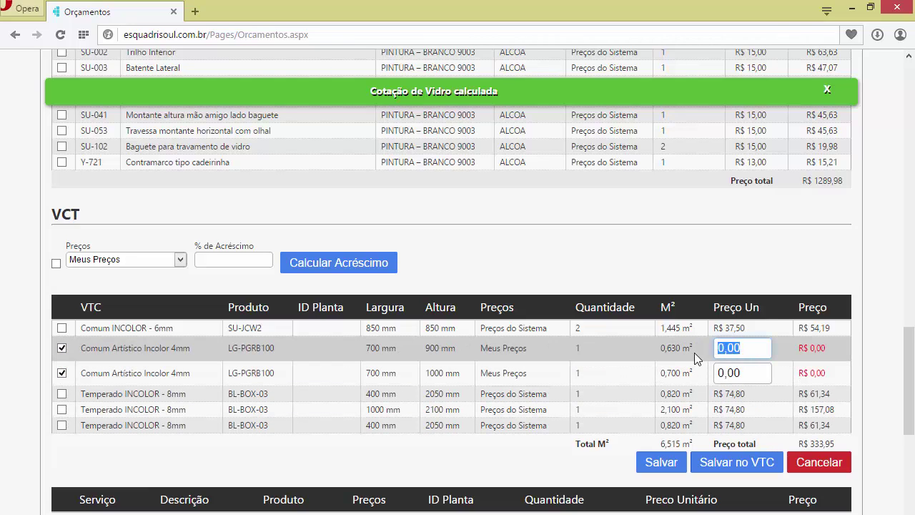
{"action": "type", "text": "60,00"}
{"action": "key", "text": "Tab"}
{"action": "type", "text": "60,00"}
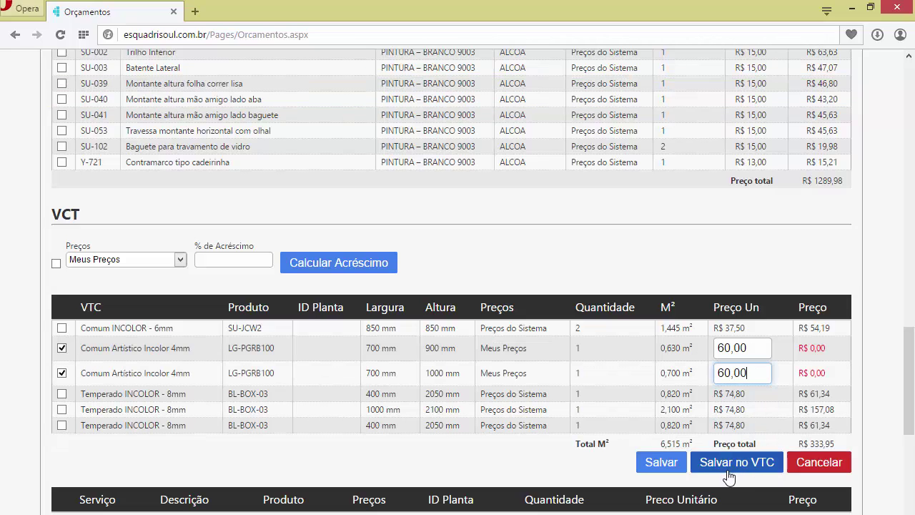
{"action": "left_click", "coordinate": [767, 465]}
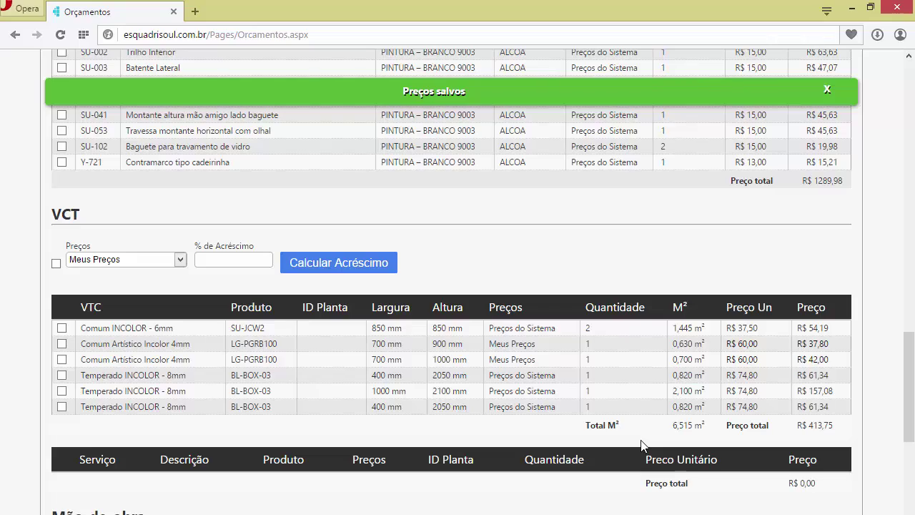
- Type 5 in the Componentes % de Acréscimo field, leaving all component rows deselected
{"action": "scroll", "coordinate": [616, 389], "scroll_direction": "up", "scroll_amount": 4}
{"action": "scroll", "coordinate": [616, 378], "scroll_direction": "up", "scroll_amount": 9}
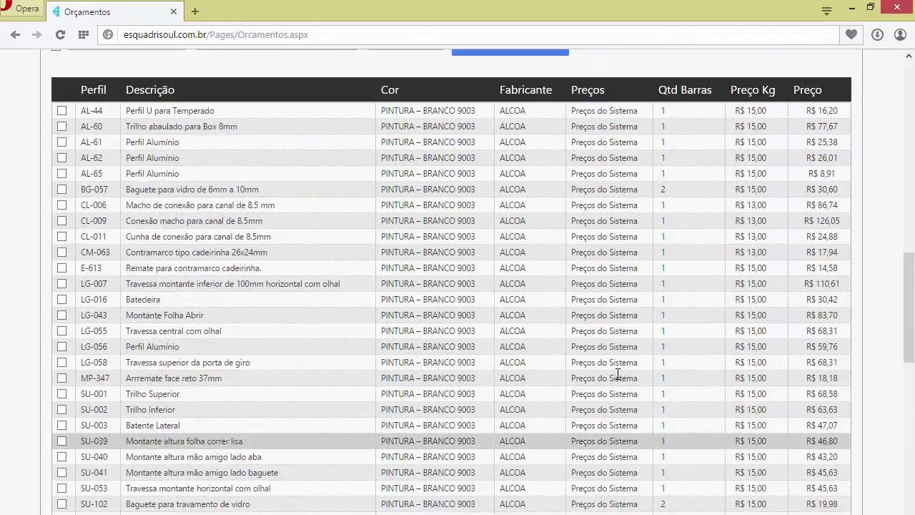
{"action": "scroll", "coordinate": [619, 385], "scroll_direction": "up", "scroll_amount": 2}
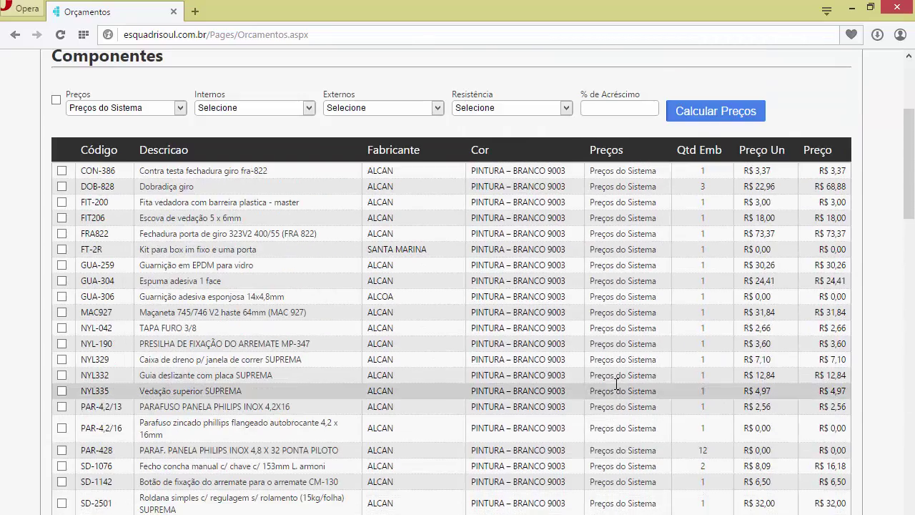
{"action": "left_click", "coordinate": [611, 107]}
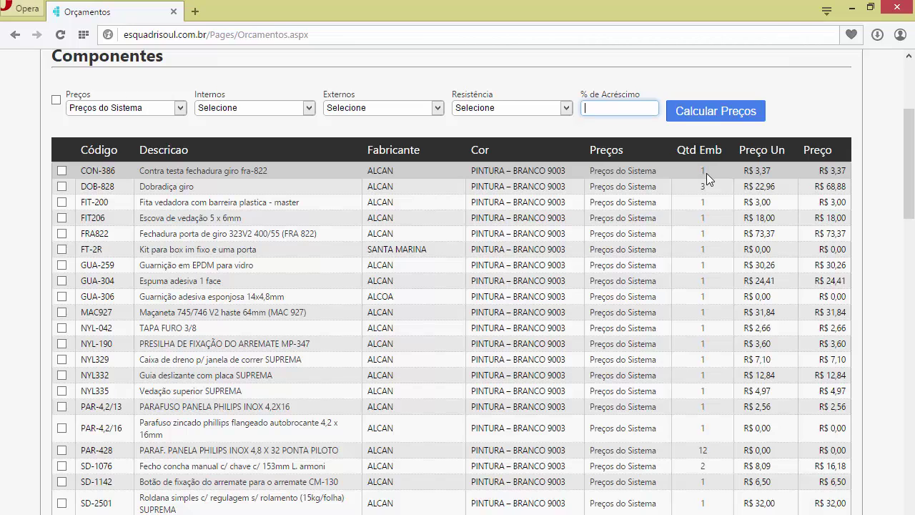
{"action": "left_click", "coordinate": [61, 170]}
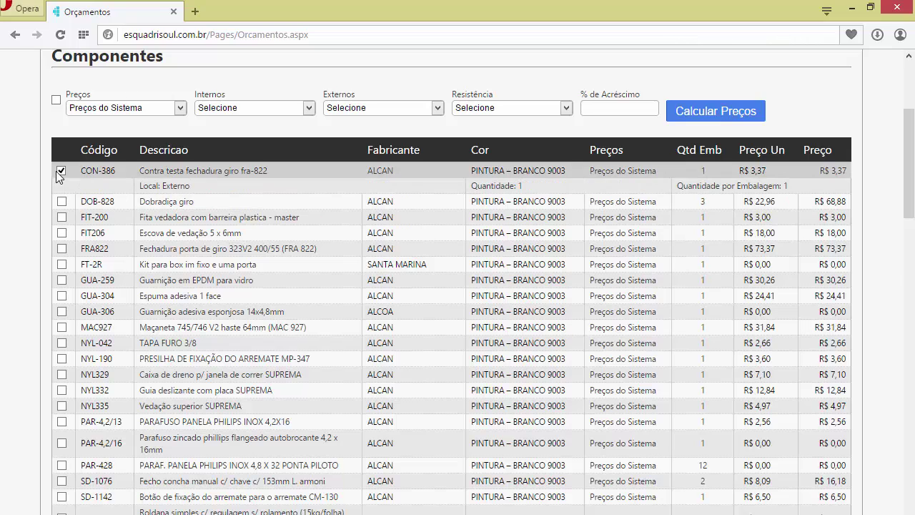
{"action": "left_click", "coordinate": [56, 100]}
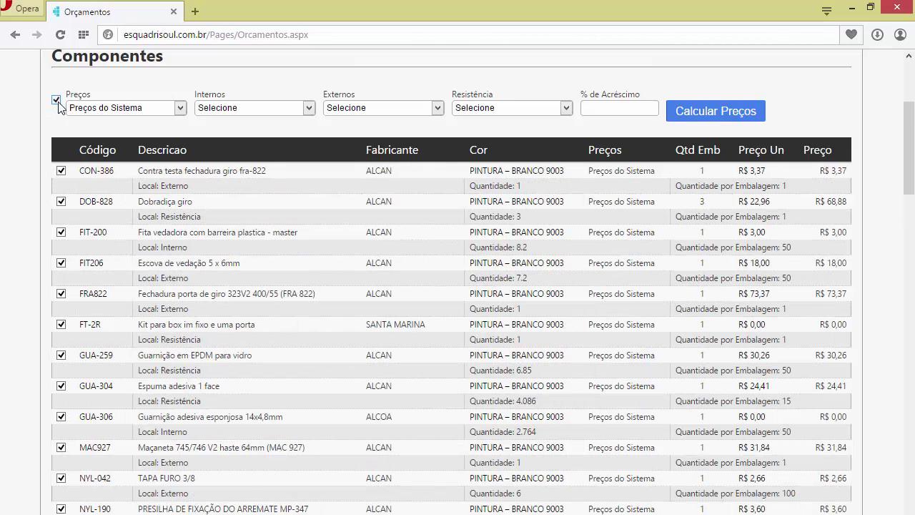
{"action": "left_click", "coordinate": [629, 107]}
{"action": "type", "text": "5"}
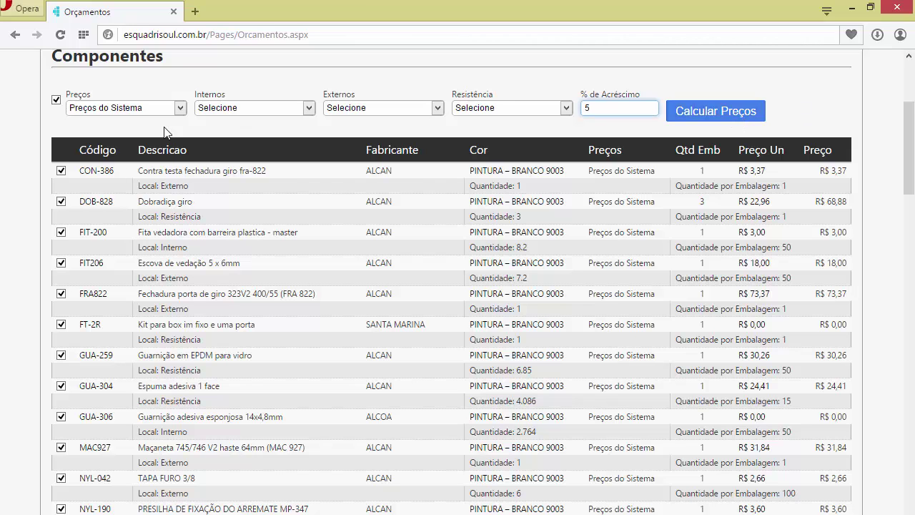
{"action": "left_click", "coordinate": [55, 101]}
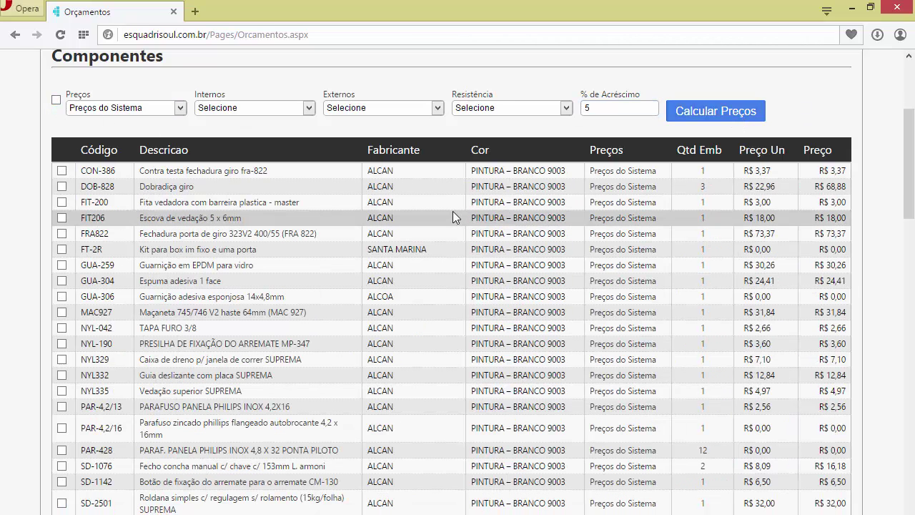
{"action": "scroll", "coordinate": [444, 213], "scroll_direction": "up", "scroll_amount": 3}
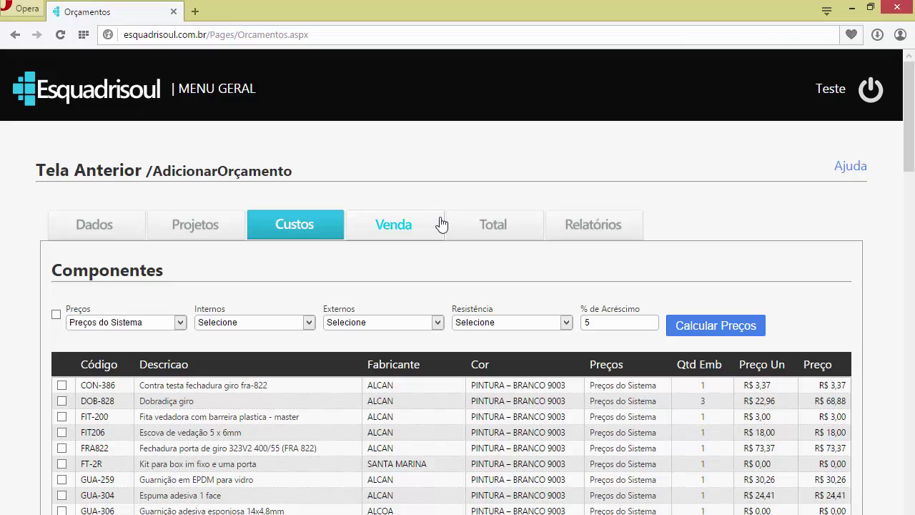
{"action": "scroll", "coordinate": [425, 229], "scroll_direction": "down", "scroll_amount": 1}
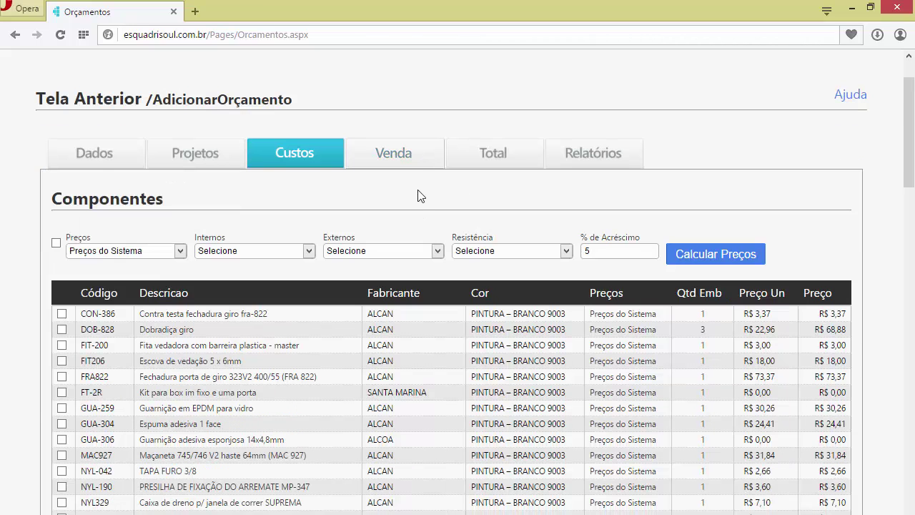
- Go to the Venda step and review the Geral da Obra cost summary
{"action": "left_click", "coordinate": [415, 159]}
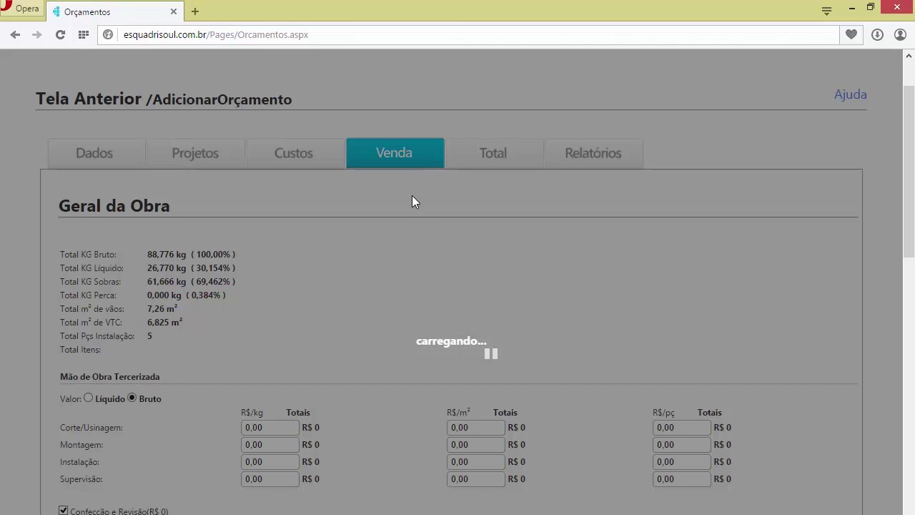
{"action": "scroll", "coordinate": [413, 197], "scroll_direction": "down", "scroll_amount": 1}
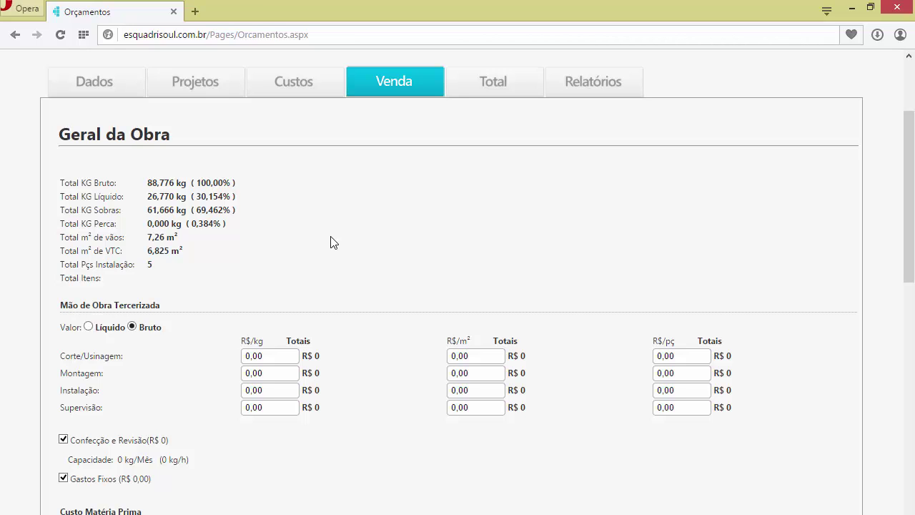
{"action": "scroll", "coordinate": [333, 242], "scroll_direction": "down", "scroll_amount": 1}
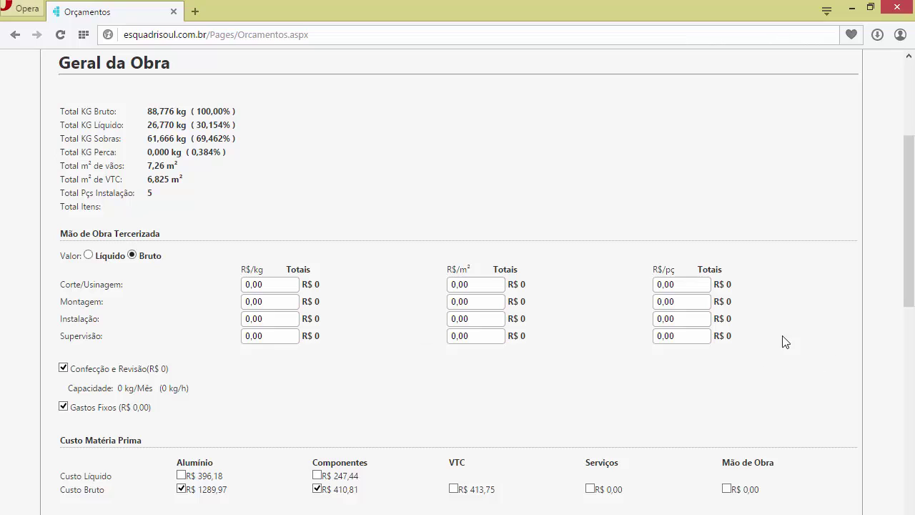
- Set the Instalação R$/pç rate to 50 and recalculate, giving a Custo Total of R$ 1950,78
{"action": "left_click", "coordinate": [696, 318]}
{"action": "type", "text": "50"}
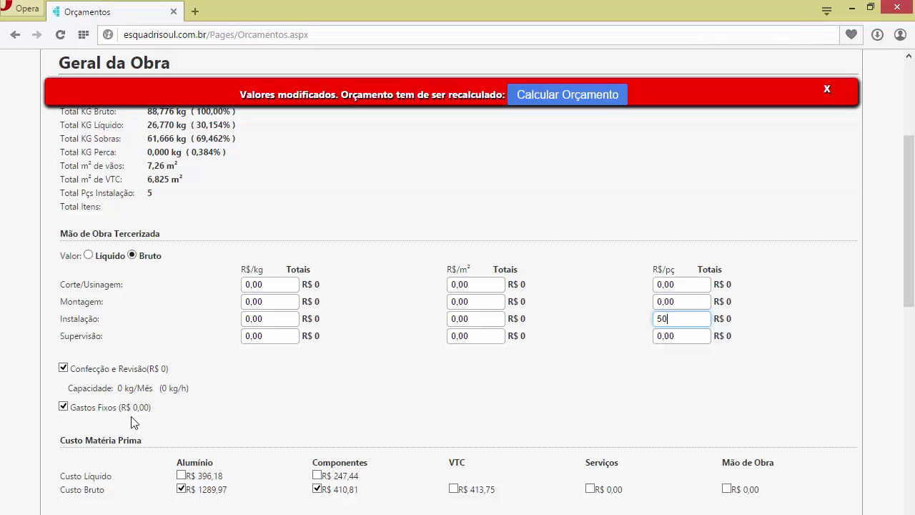
{"action": "left_click", "coordinate": [608, 109]}
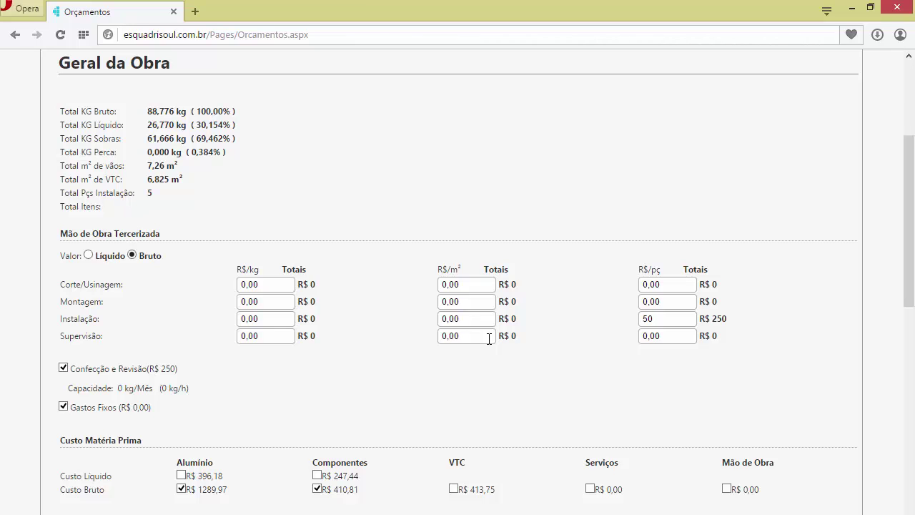
{"action": "scroll", "coordinate": [488, 338], "scroll_direction": "down", "scroll_amount": 1}
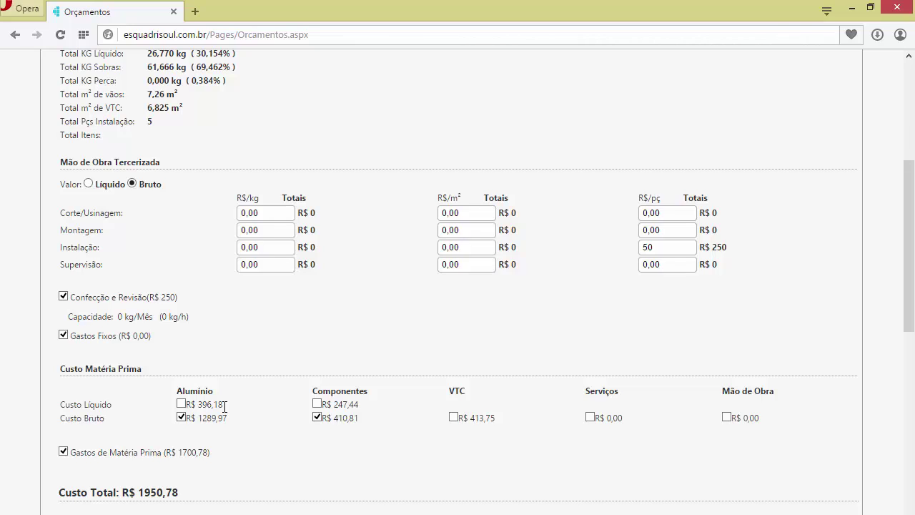
- Use net aluminium and component costs plus the VTC gross cost, and recalculate the quote
{"action": "left_click", "coordinate": [181, 404]}
{"action": "left_click", "coordinate": [317, 403]}
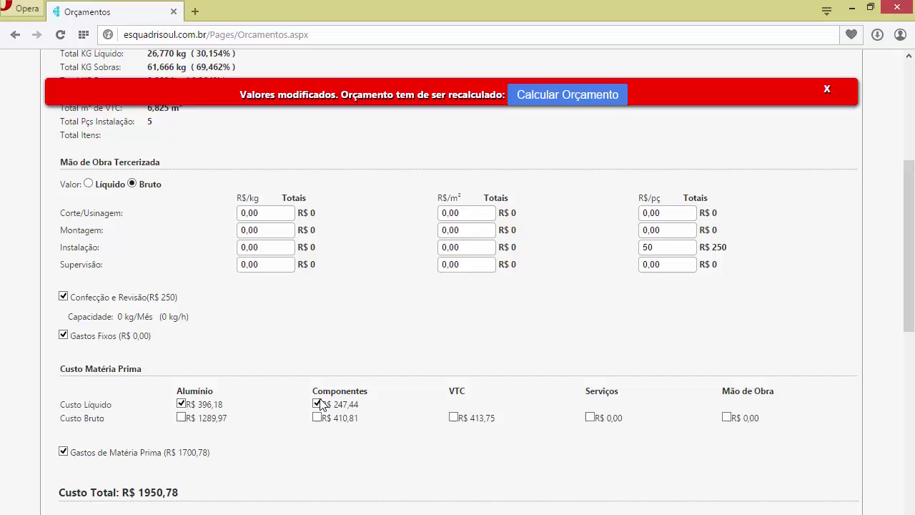
{"action": "left_click", "coordinate": [453, 417]}
{"action": "left_click", "coordinate": [587, 100]}
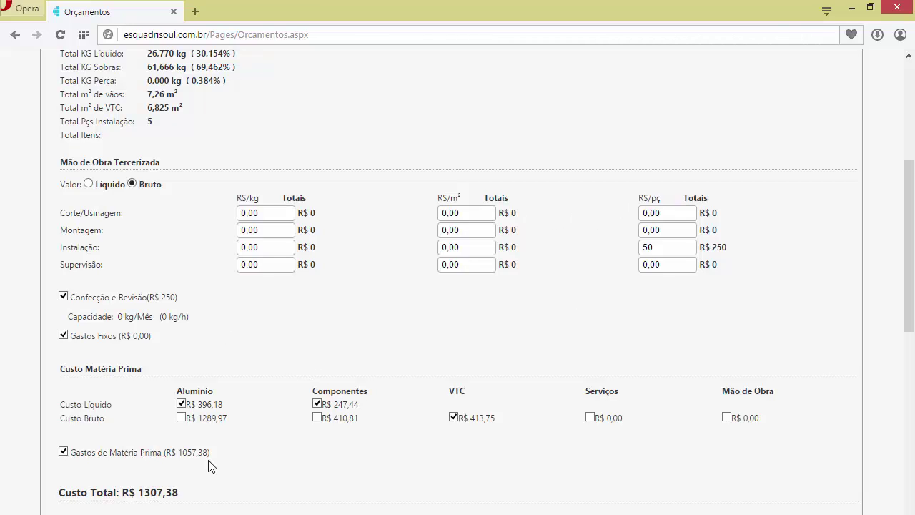
{"action": "left_click_drag", "start_coordinate": [141, 493], "coordinate": [180, 494]}
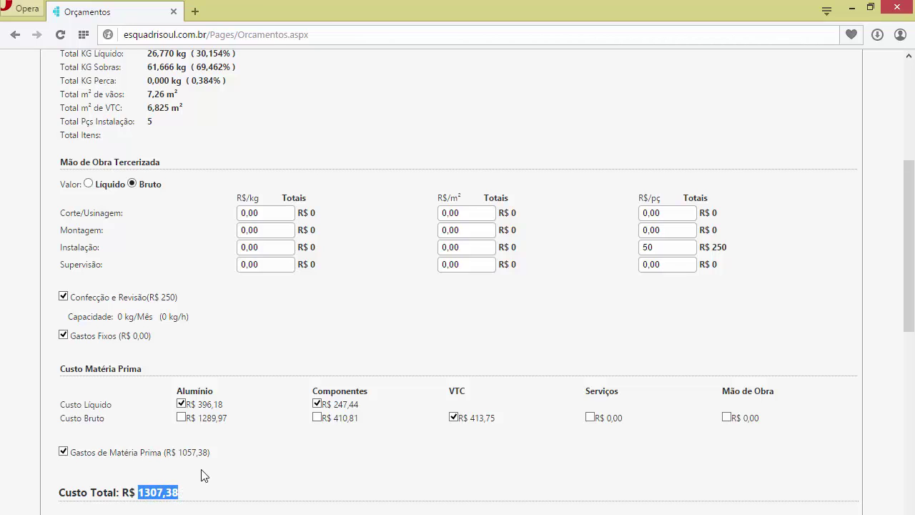
{"action": "scroll", "coordinate": [199, 472], "scroll_direction": "down", "scroll_amount": 1}
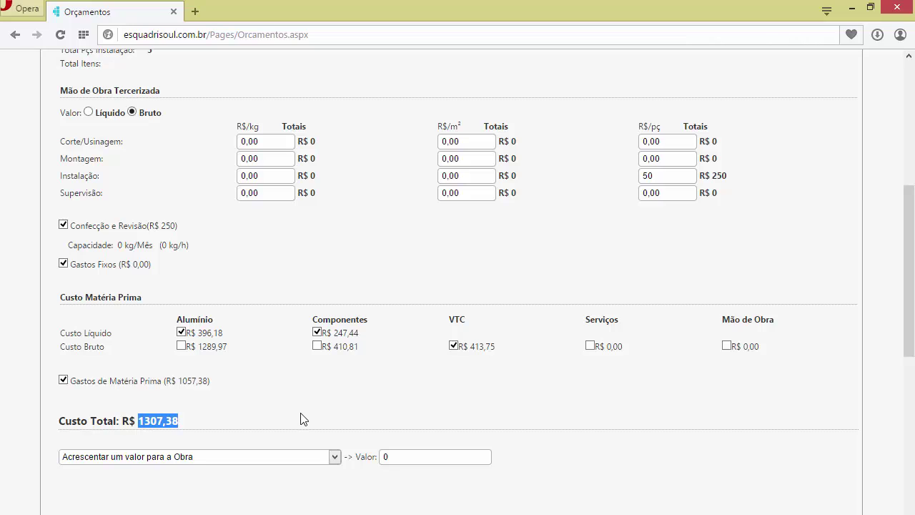
- Change the Instalação R$/pç charge from 50 to 0 and recalculate to R$ 1057,38
{"action": "left_click_drag", "start_coordinate": [687, 175], "coordinate": [552, 184]}
{"action": "type", "text": "0"}
{"action": "left_click", "coordinate": [593, 101]}
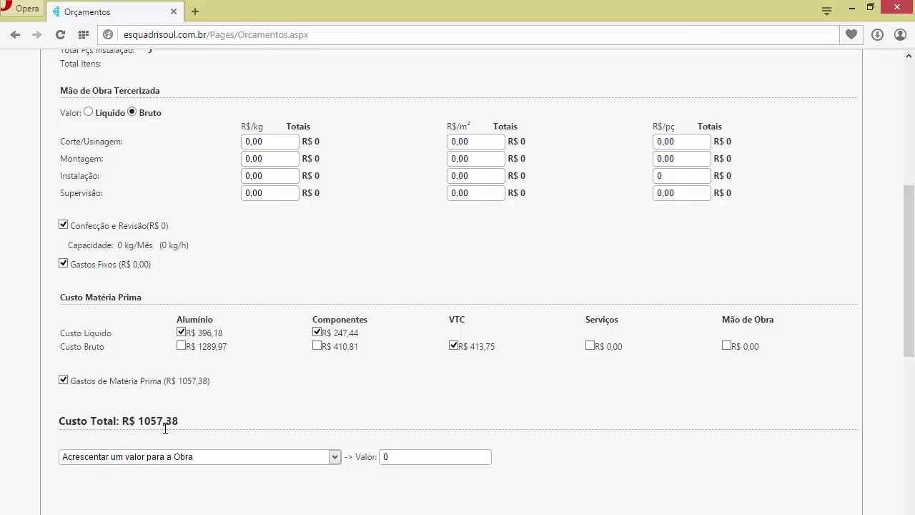
{"action": "scroll", "coordinate": [220, 405], "scroll_direction": "down", "scroll_amount": 1}
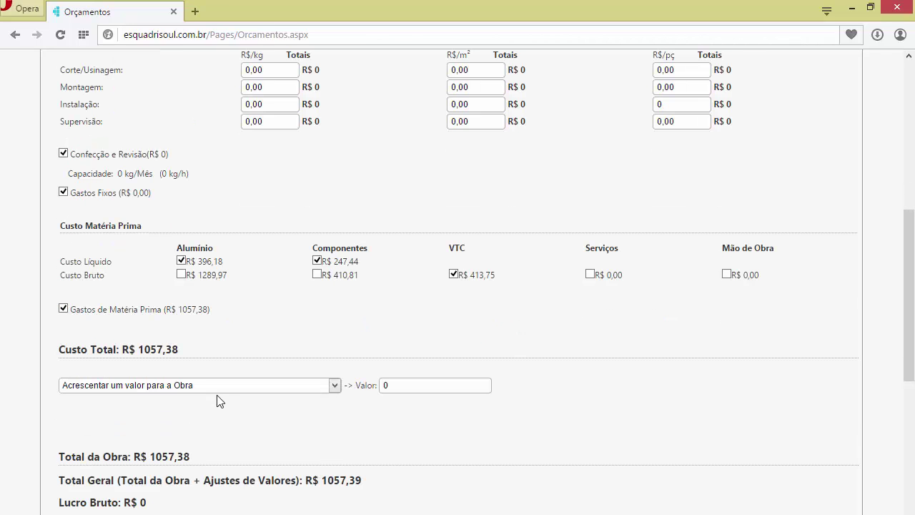
- Apply a 100% 'Porcentagem sobre Gasto Total' markup and recalculate to a R$ 2114,77 total
{"action": "left_click", "coordinate": [139, 389]}
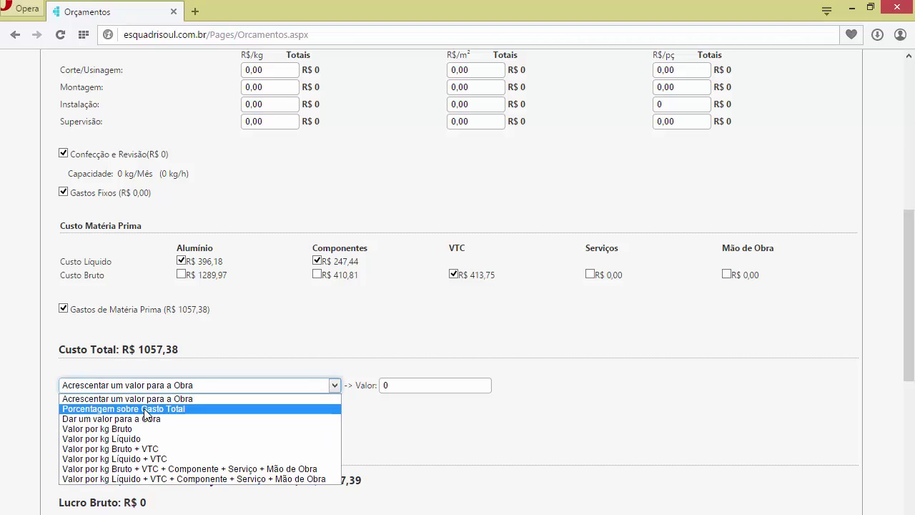
{"action": "left_click", "coordinate": [143, 409]}
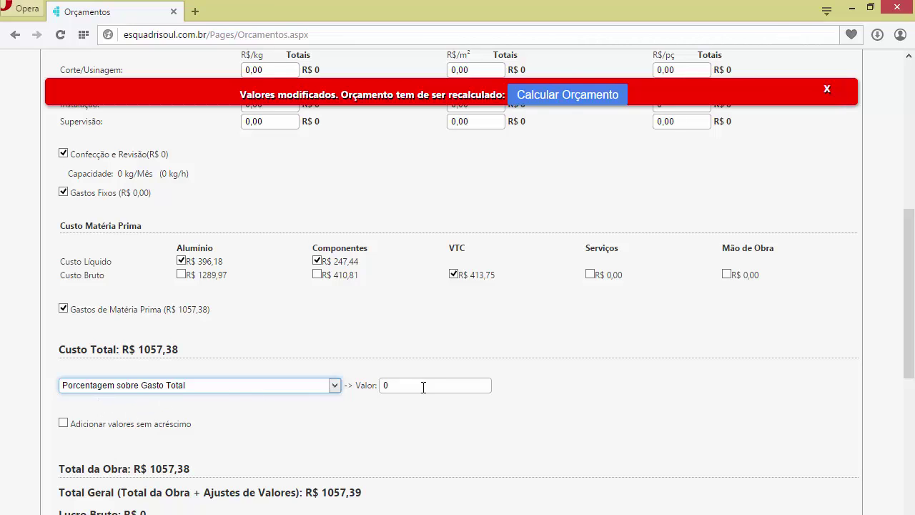
{"action": "key", "text": "Tab"}
{"action": "type", "text": "100"}
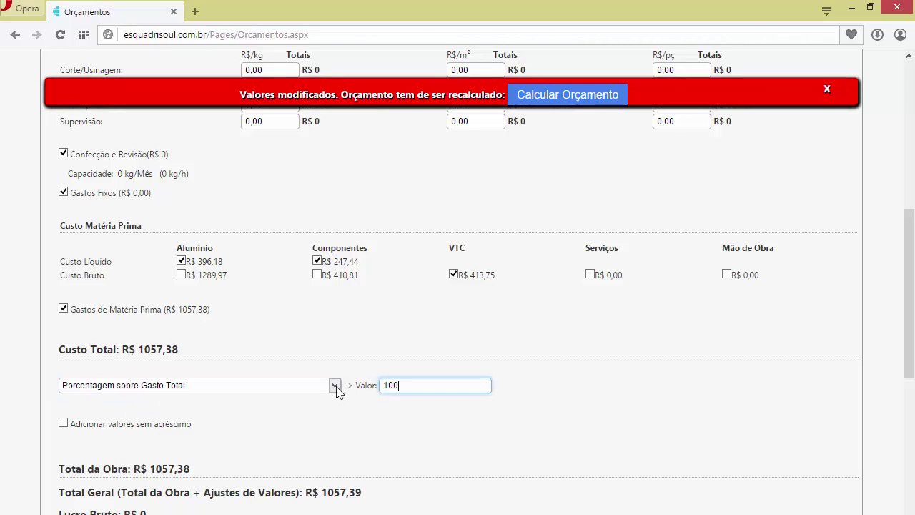
{"action": "left_click", "coordinate": [576, 96]}
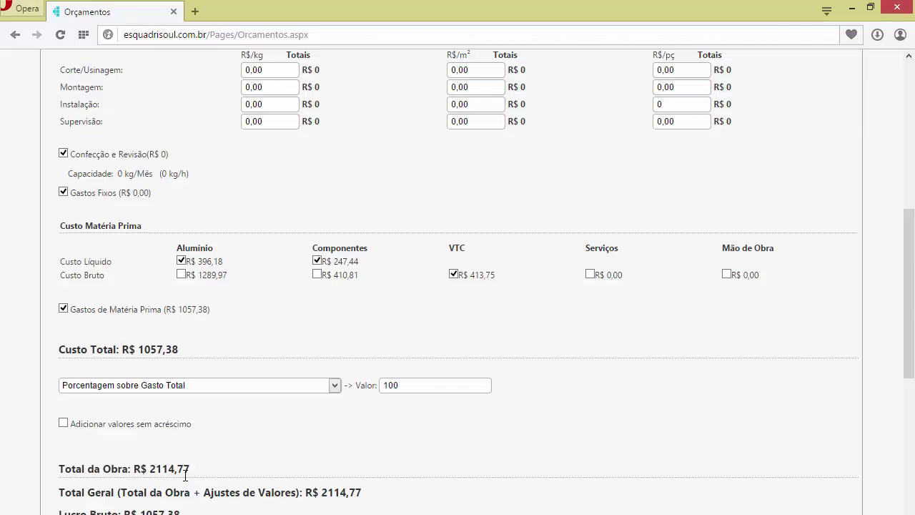
{"action": "scroll", "coordinate": [277, 439], "scroll_direction": "down", "scroll_amount": 1}
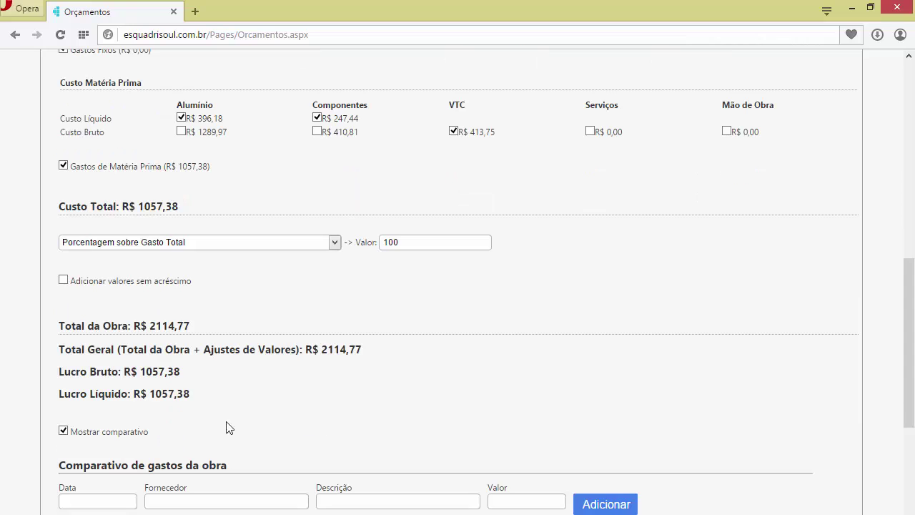
{"action": "left_click_drag", "start_coordinate": [141, 371], "coordinate": [181, 371]}
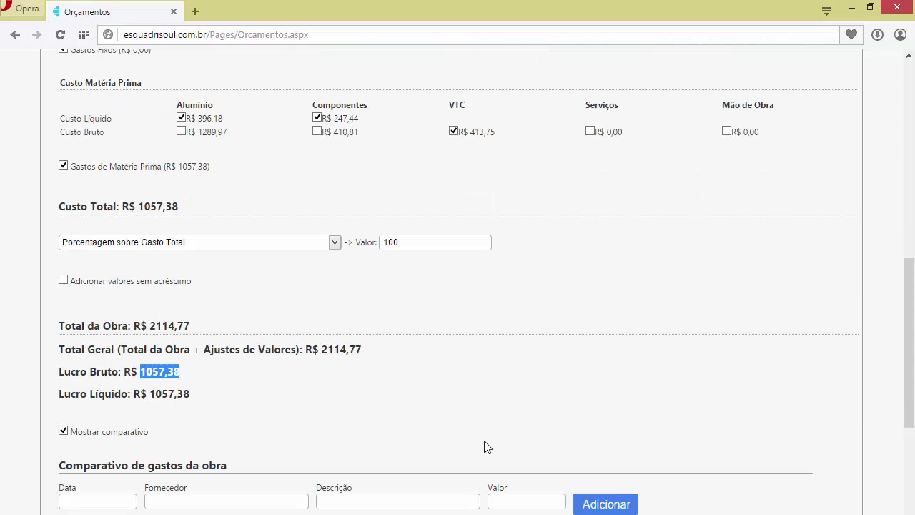
{"action": "scroll", "coordinate": [484, 439], "scroll_direction": "up", "scroll_amount": 1}
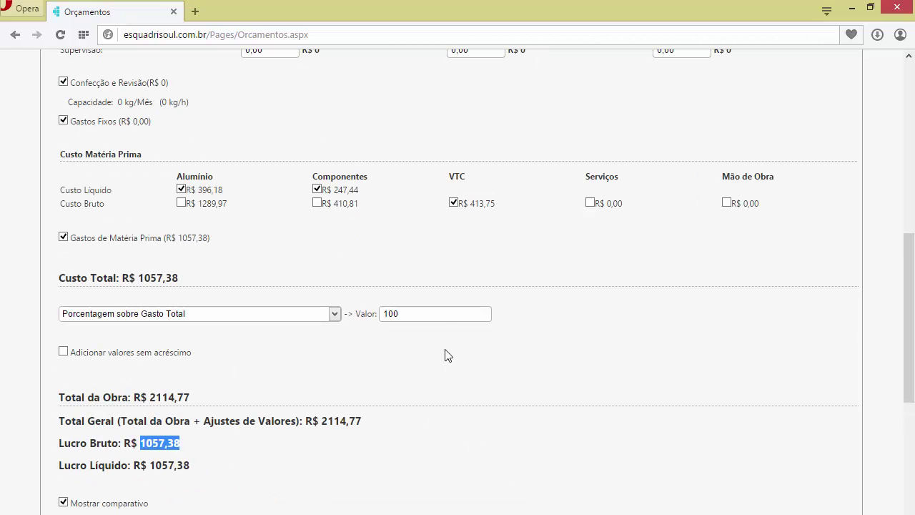
{"action": "left_click_drag", "start_coordinate": [449, 310], "coordinate": [367, 315]}
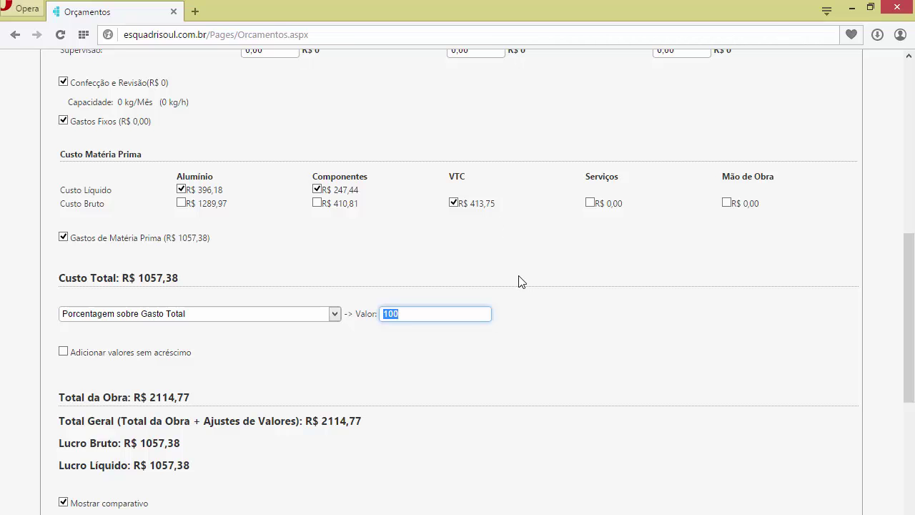
{"action": "scroll", "coordinate": [520, 289], "scroll_direction": "up", "scroll_amount": 5}
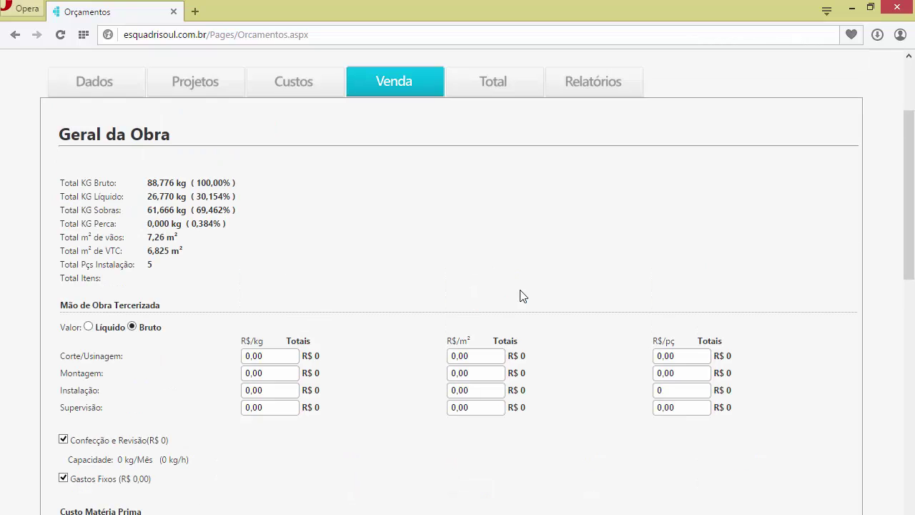
- In the Total step, change the SU-JCW2 unit price to 490 and save, totalling R$ 2108,63
{"action": "scroll", "coordinate": [523, 300], "scroll_direction": "up", "scroll_amount": 2}
{"action": "left_click", "coordinate": [505, 228]}
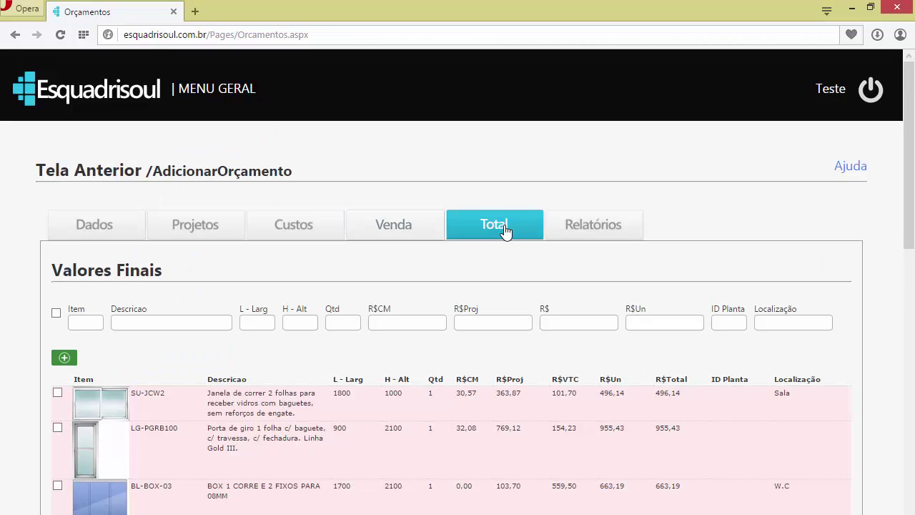
{"action": "scroll", "coordinate": [496, 247], "scroll_direction": "down", "scroll_amount": 2}
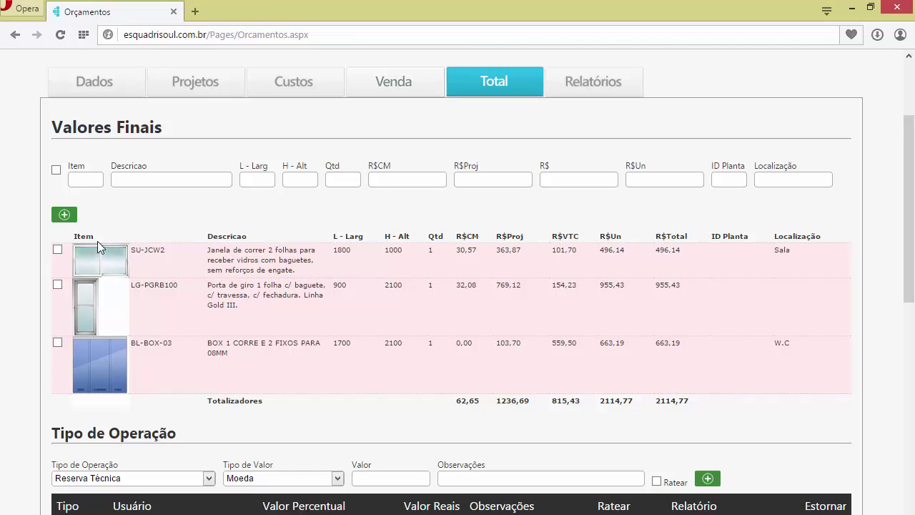
{"action": "left_click", "coordinate": [58, 251]}
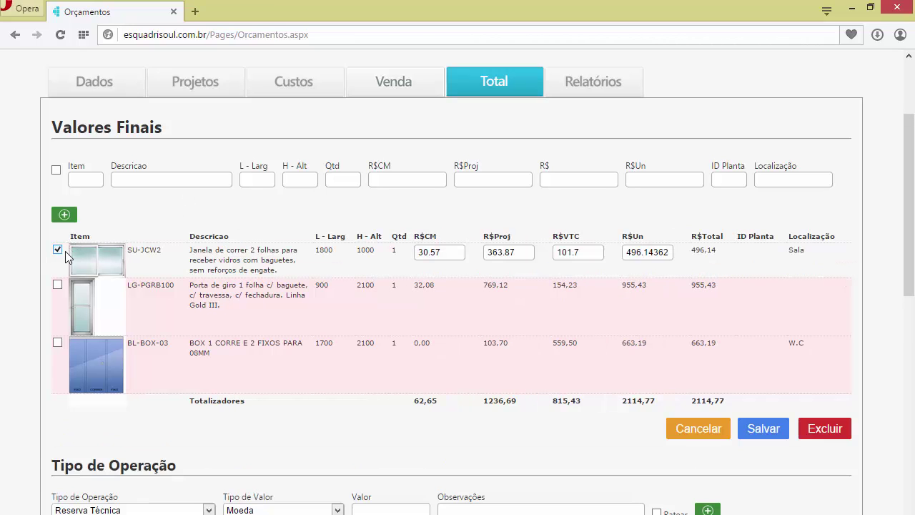
{"action": "left_click_drag", "start_coordinate": [626, 253], "coordinate": [860, 264]}
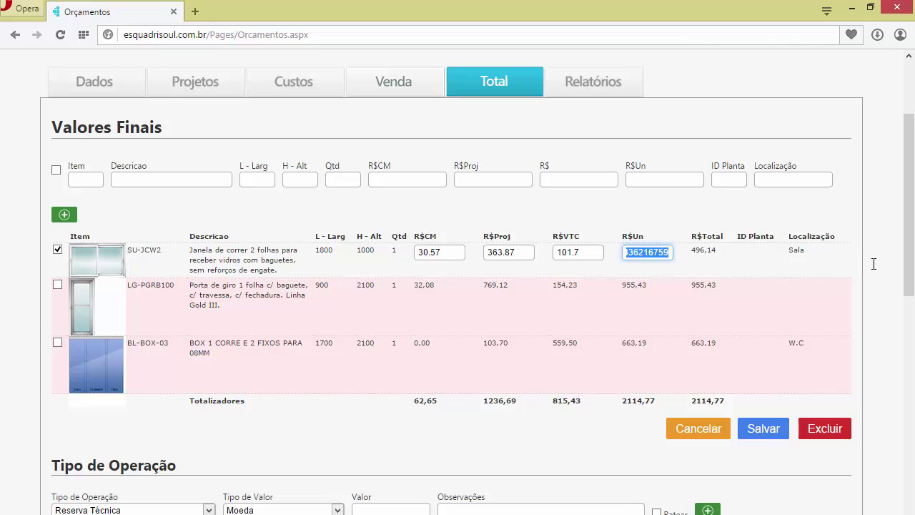
{"action": "type", "text": "490"}
{"action": "left_click", "coordinate": [760, 430]}
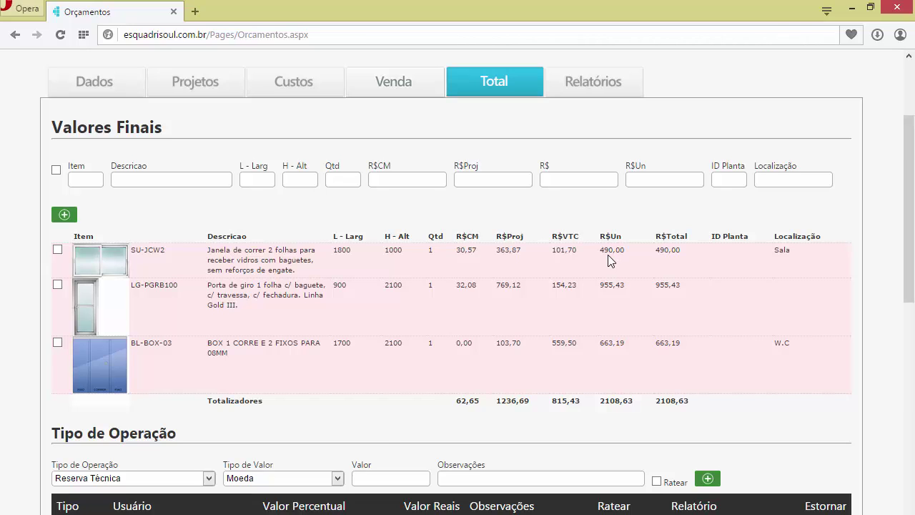
- Set the new operation's type to Comissão with a Porcentagem value type
{"action": "scroll", "coordinate": [608, 254], "scroll_direction": "down", "scroll_amount": 2}
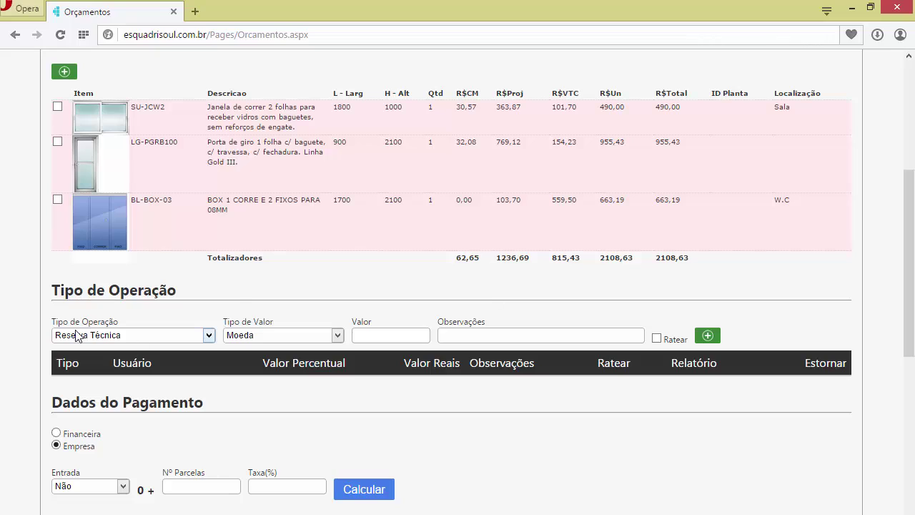
{"action": "left_click", "coordinate": [208, 335]}
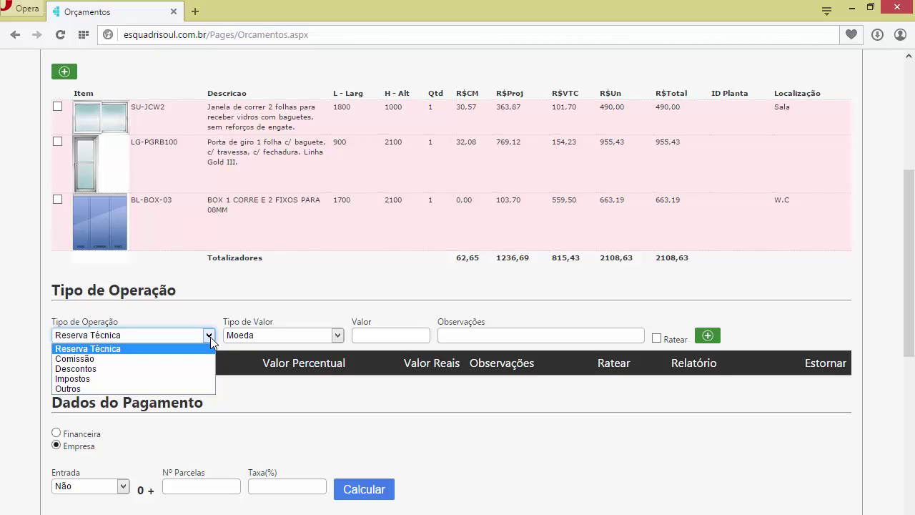
{"action": "left_click", "coordinate": [212, 316]}
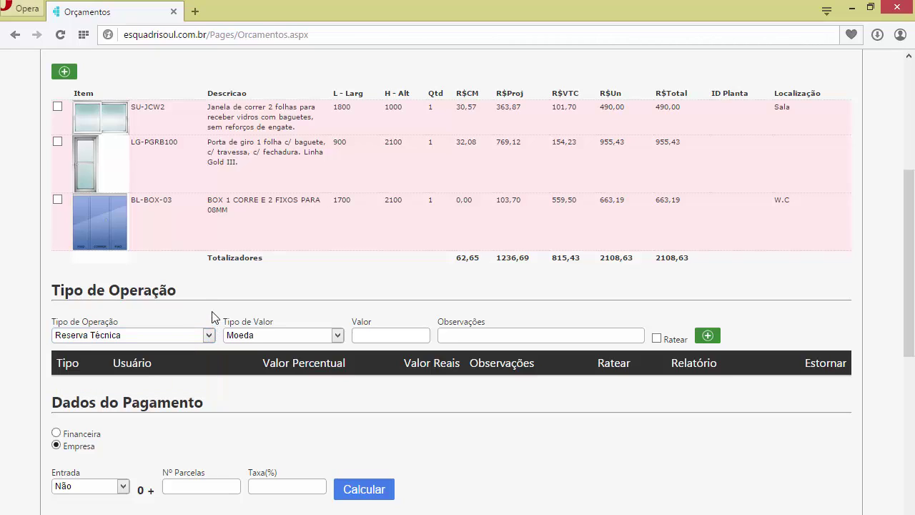
{"action": "left_click", "coordinate": [210, 335]}
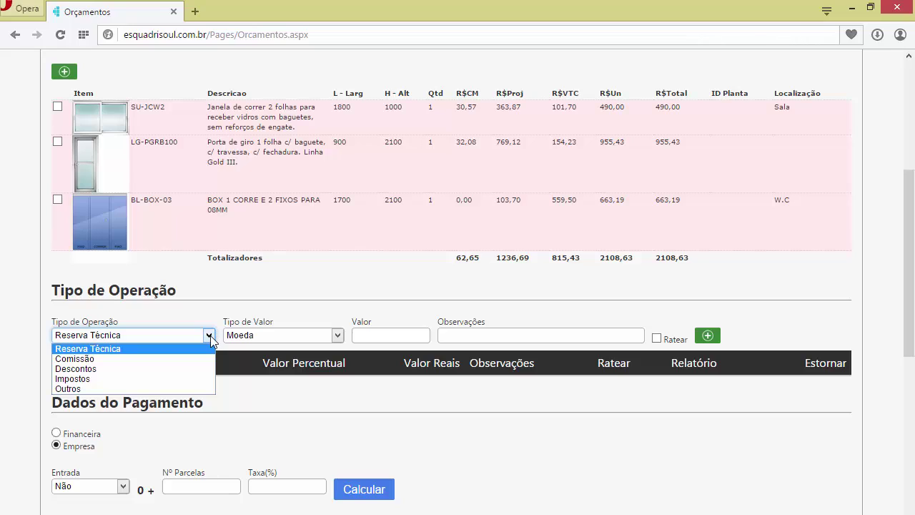
{"action": "left_click", "coordinate": [194, 357]}
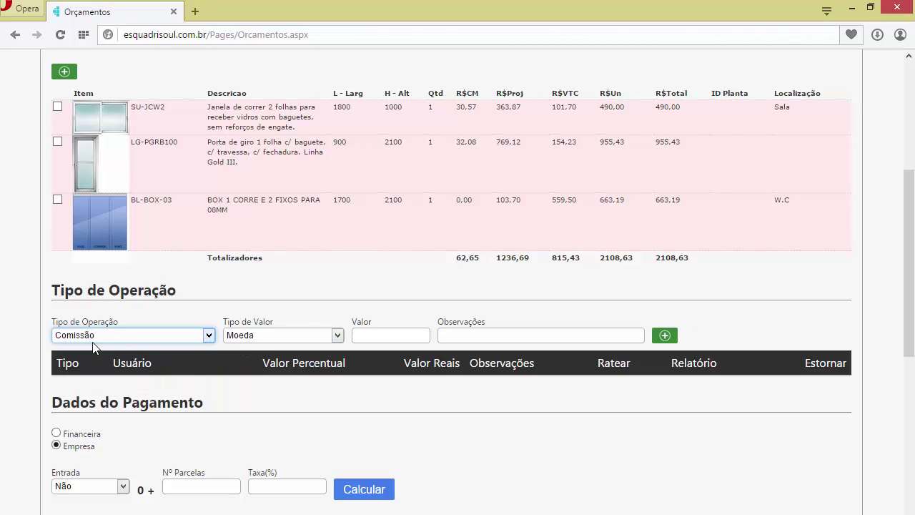
{"action": "left_click", "coordinate": [304, 336]}
{"action": "left_click", "coordinate": [277, 358]}
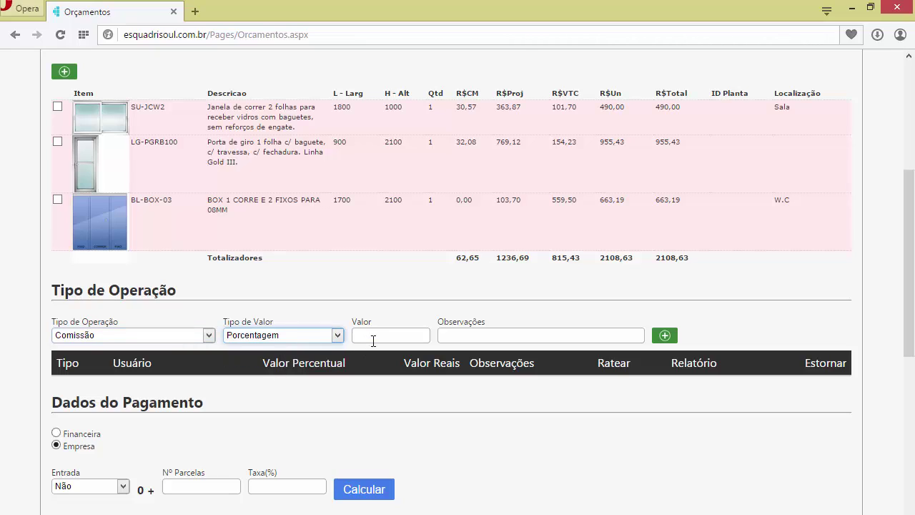
- Enter value 5 with note 'Comissão do vendedor' and add the R$ 105,74 commission
{"action": "left_click", "coordinate": [378, 336]}
{"action": "type", "text": "5"}
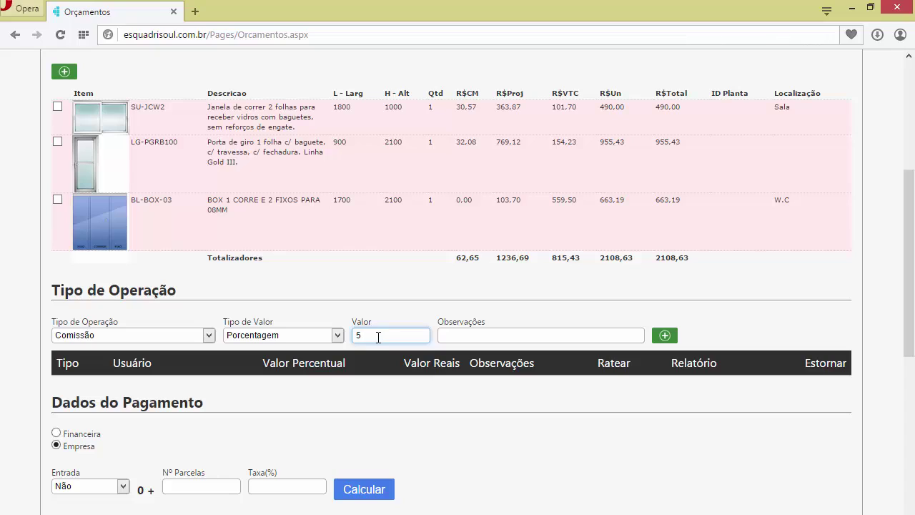
{"action": "left_click", "coordinate": [498, 338]}
{"action": "type", "text": "c"}
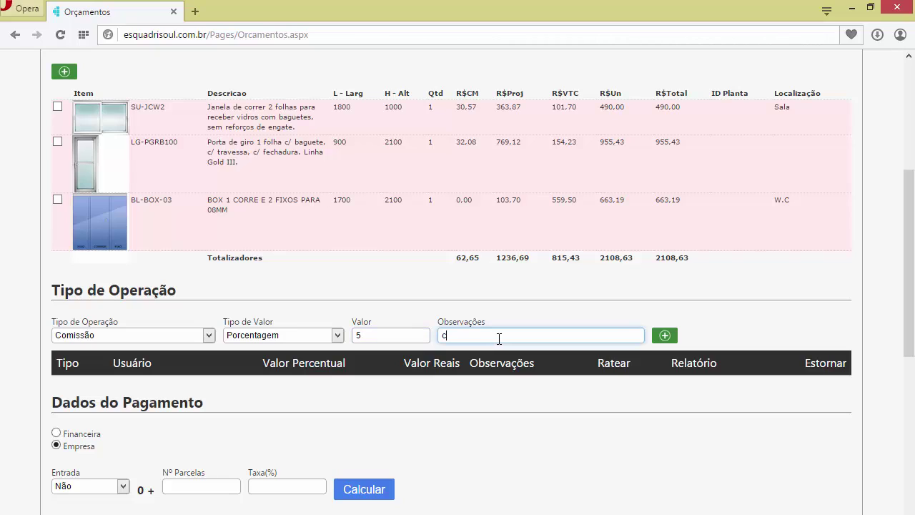
{"action": "type", "text": "OMISSÃO DO VENDEDOR"}
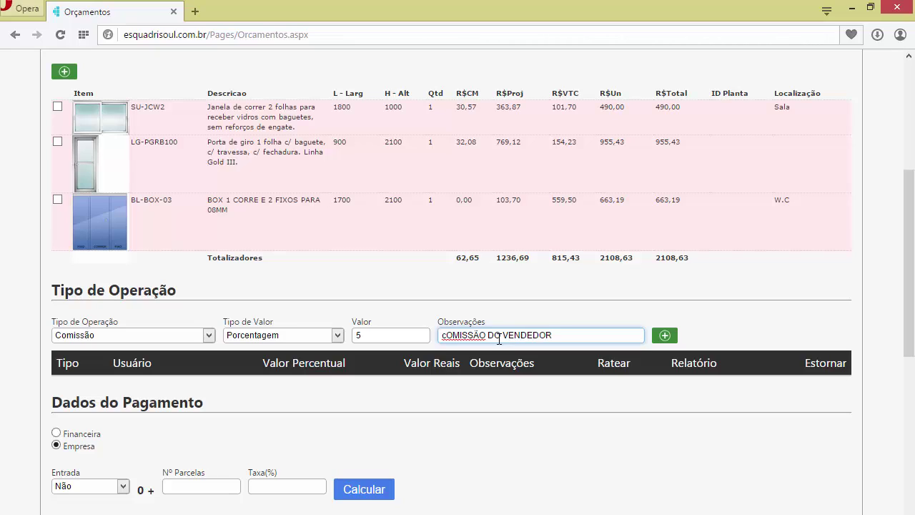
{"action": "key", "text": "ctrl+a"}
{"action": "type", "text": "Co"}
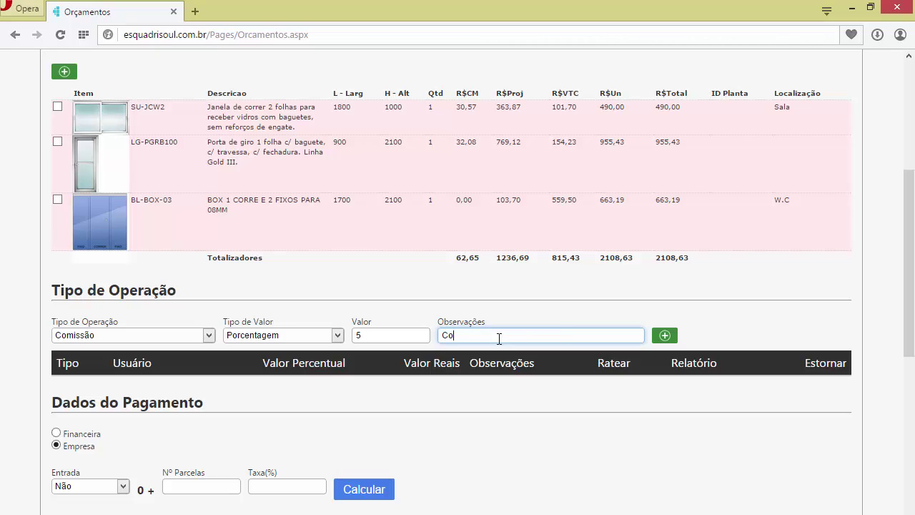
{"action": "type", "text": "missão do vendedor"}
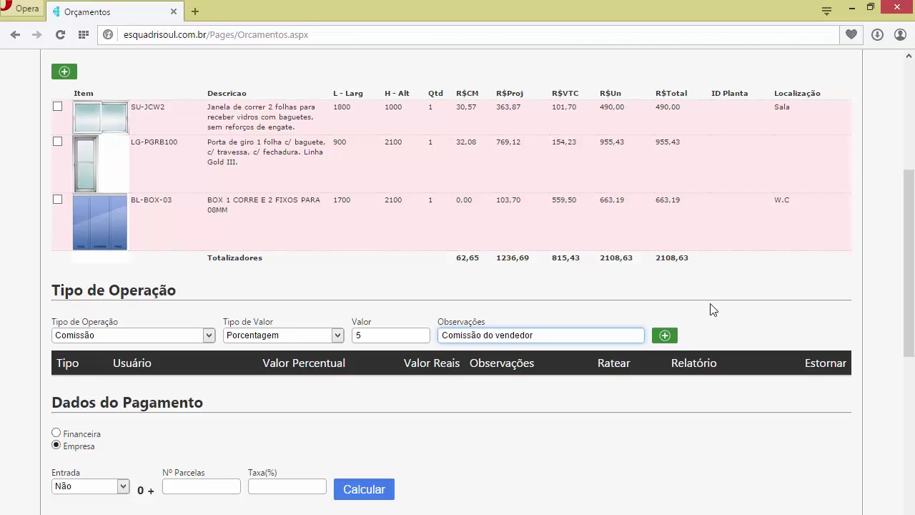
{"action": "left_click", "coordinate": [664, 335]}
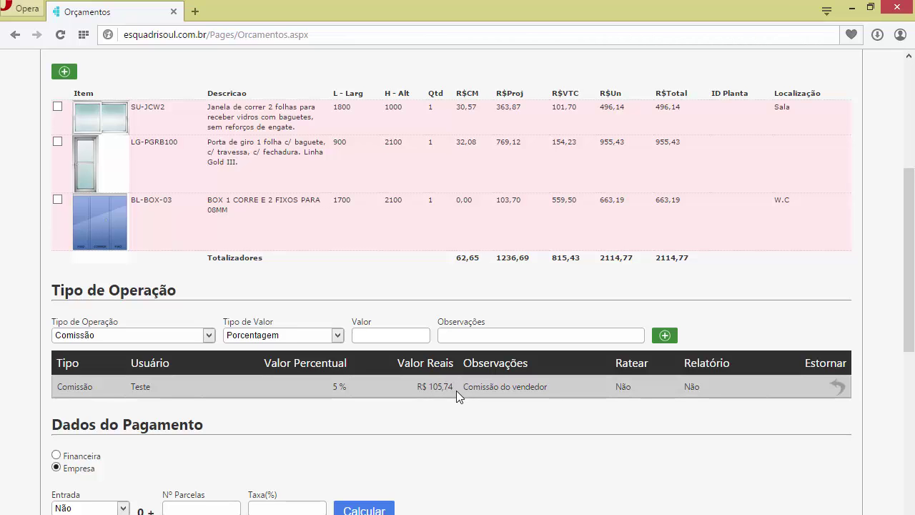
{"action": "scroll", "coordinate": [490, 330], "scroll_direction": "up", "scroll_amount": 2}
{"action": "left_click", "coordinate": [390, 82]}
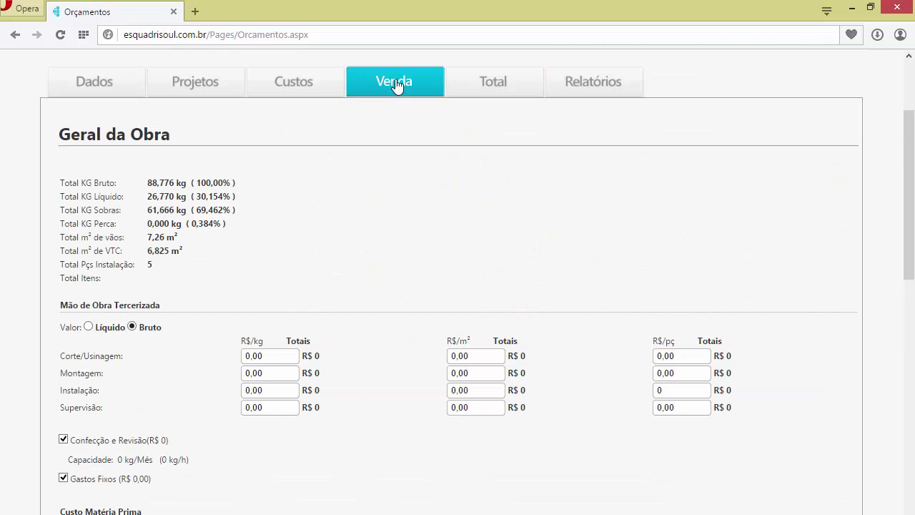
{"action": "scroll", "coordinate": [422, 193], "scroll_direction": "down", "scroll_amount": 4}
{"action": "scroll", "coordinate": [418, 214], "scroll_direction": "down", "scroll_amount": 2}
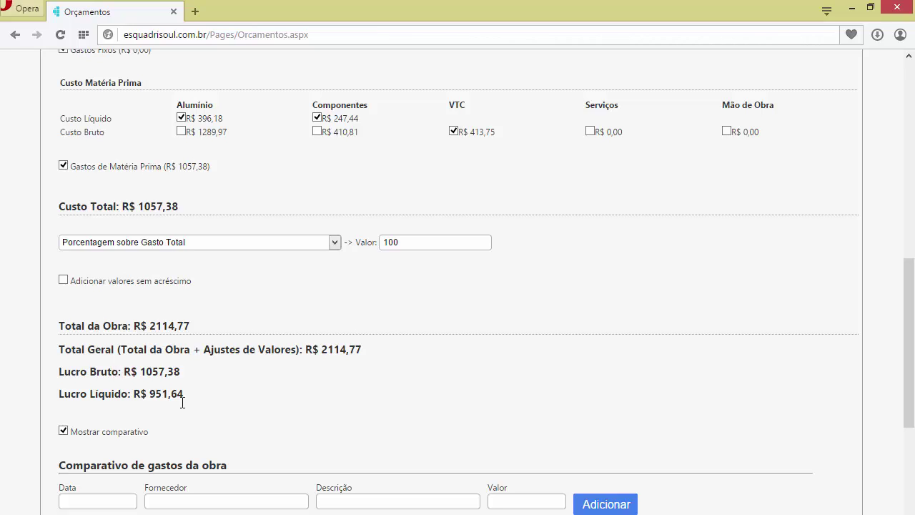
{"action": "scroll", "coordinate": [369, 436], "scroll_direction": "up", "scroll_amount": 6}
- In the Total step, add a 5% apportioned Reserva Técnica operation, then reverse it to Estornado
{"action": "left_click", "coordinate": [519, 82]}
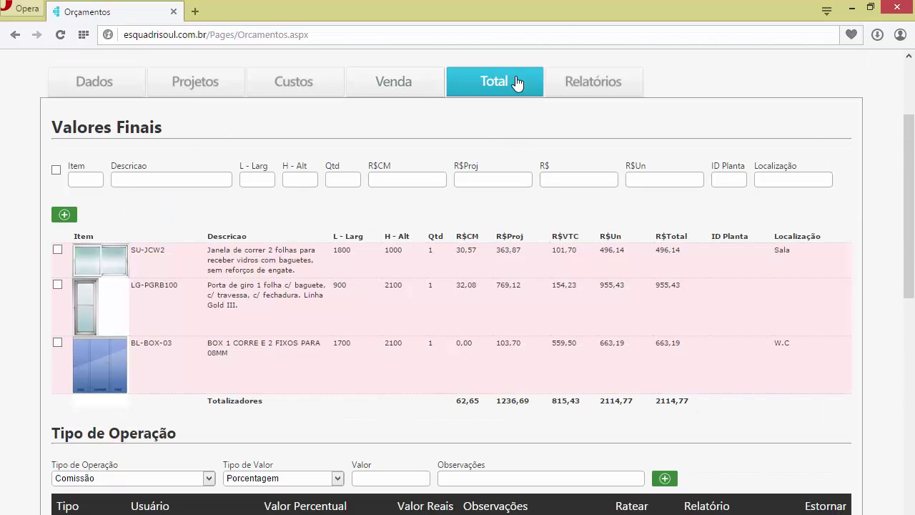
{"action": "scroll", "coordinate": [555, 293], "scroll_direction": "down", "scroll_amount": 2}
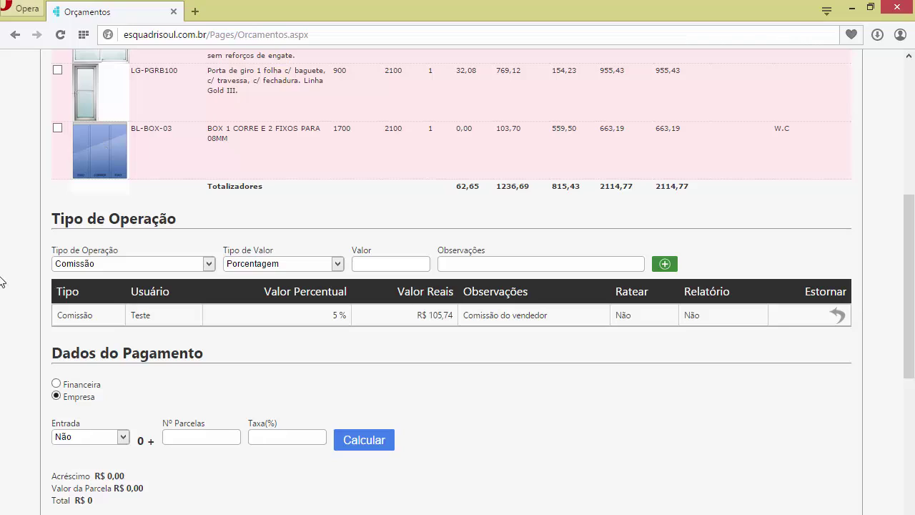
{"action": "left_click", "coordinate": [193, 269]}
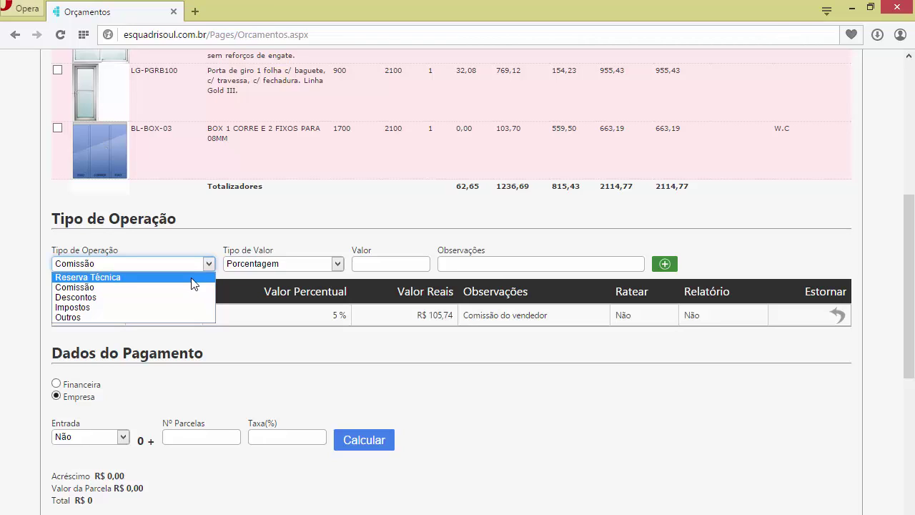
{"action": "left_click", "coordinate": [192, 279]}
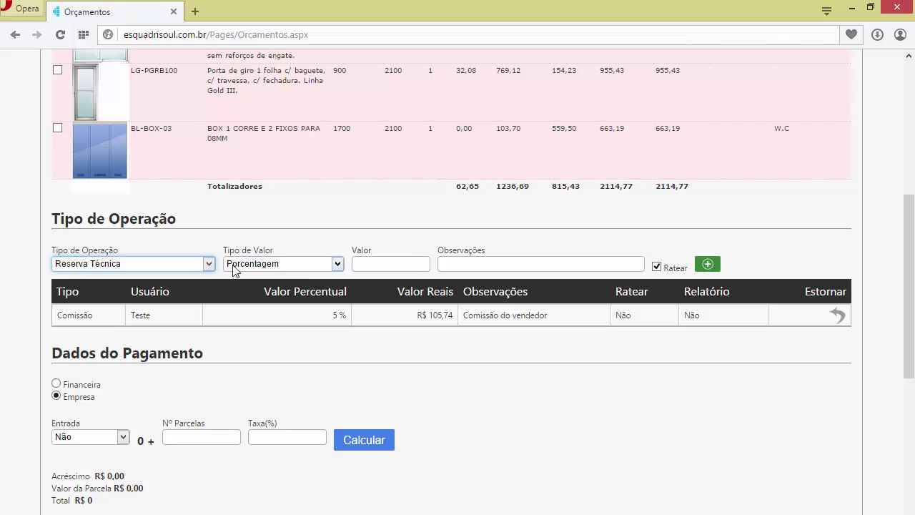
{"action": "left_click", "coordinate": [410, 262]}
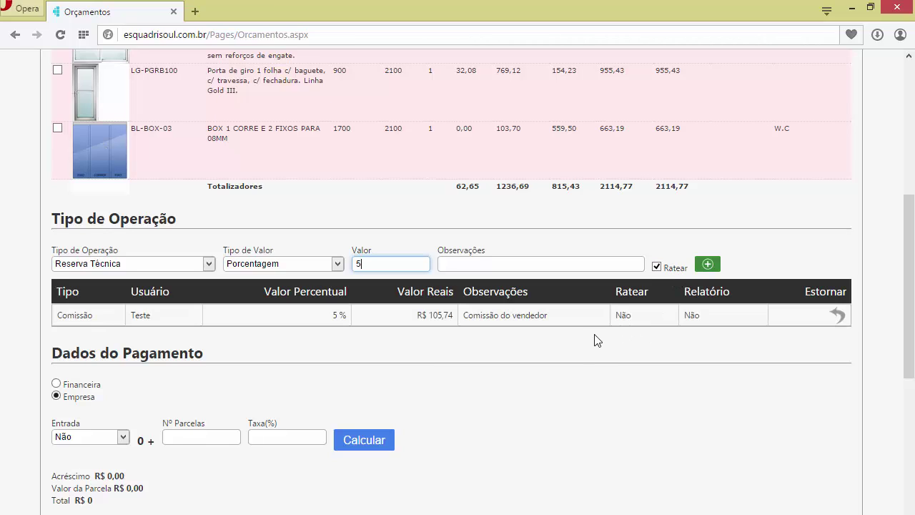
{"action": "left_click", "coordinate": [656, 267]}
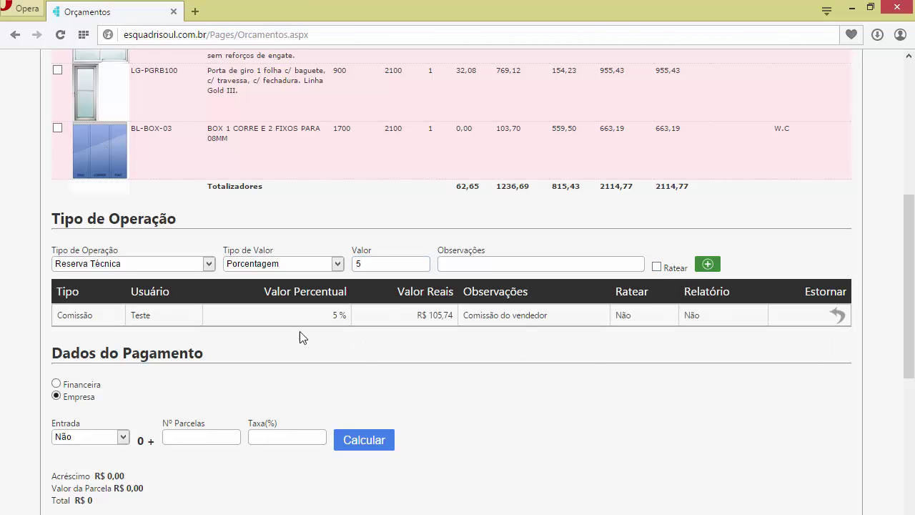
{"action": "left_click", "coordinate": [656, 266]}
{"action": "left_click", "coordinate": [589, 265]}
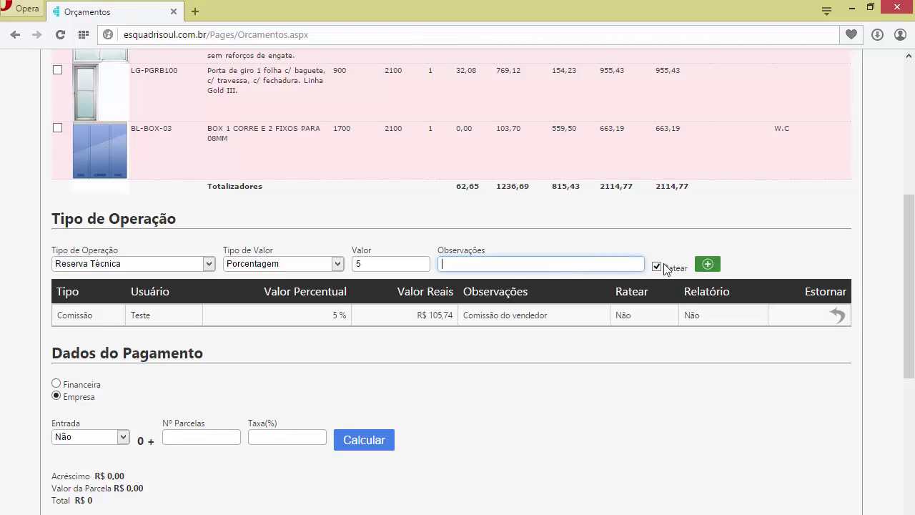
{"action": "left_click", "coordinate": [717, 267]}
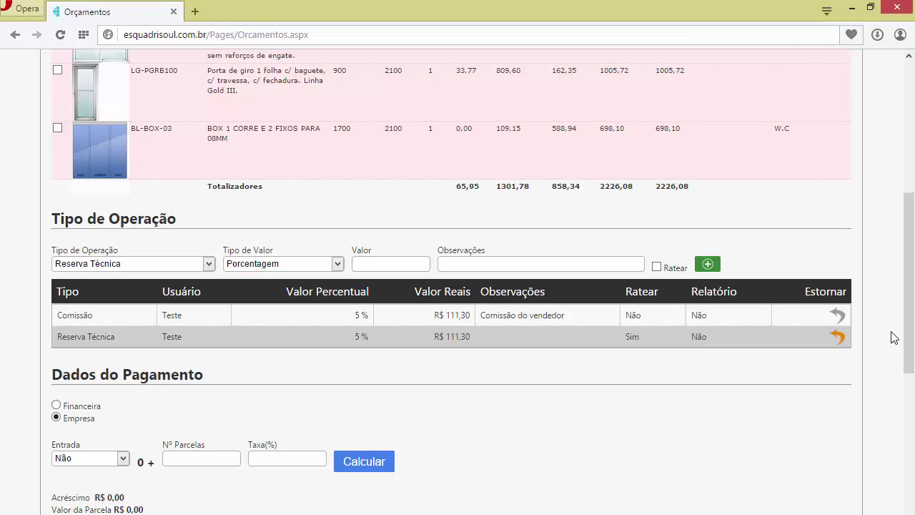
{"action": "left_click", "coordinate": [838, 336]}
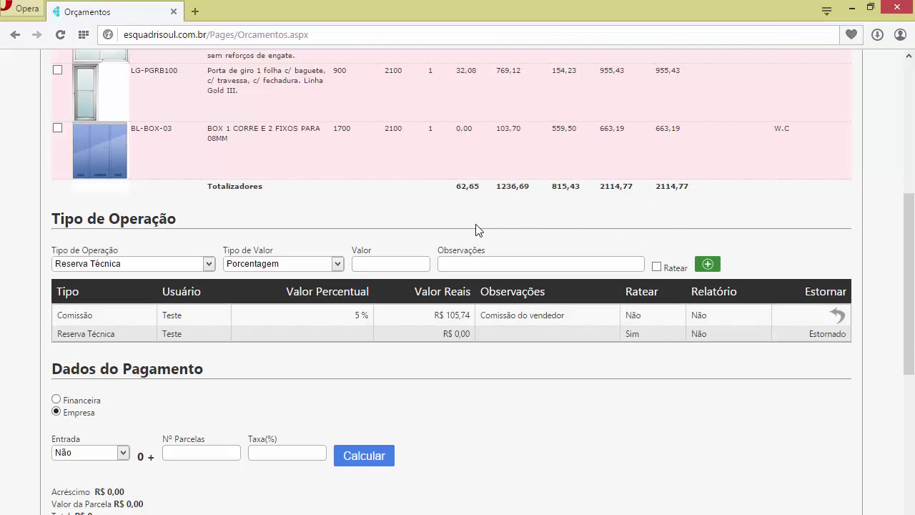
{"action": "scroll", "coordinate": [475, 230], "scroll_direction": "down", "scroll_amount": 1}
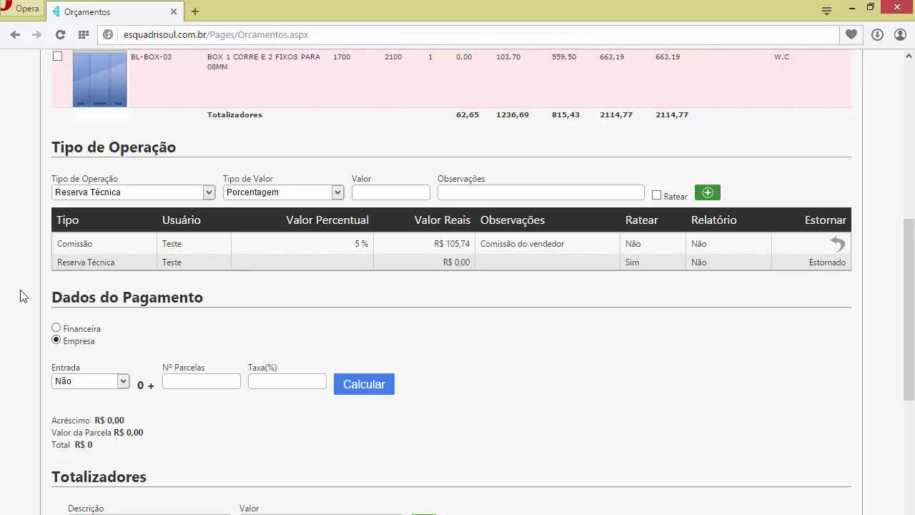
- Calculate a payment plan with a down payment, 4 installments and 2% interest
{"action": "left_click_drag", "start_coordinate": [50, 296], "coordinate": [215, 295]}
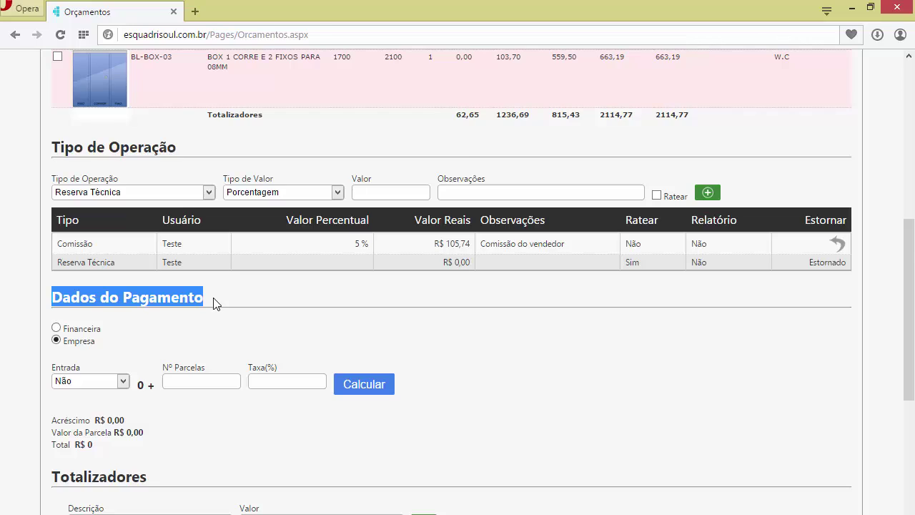
{"action": "scroll", "coordinate": [218, 318], "scroll_direction": "down", "scroll_amount": 1}
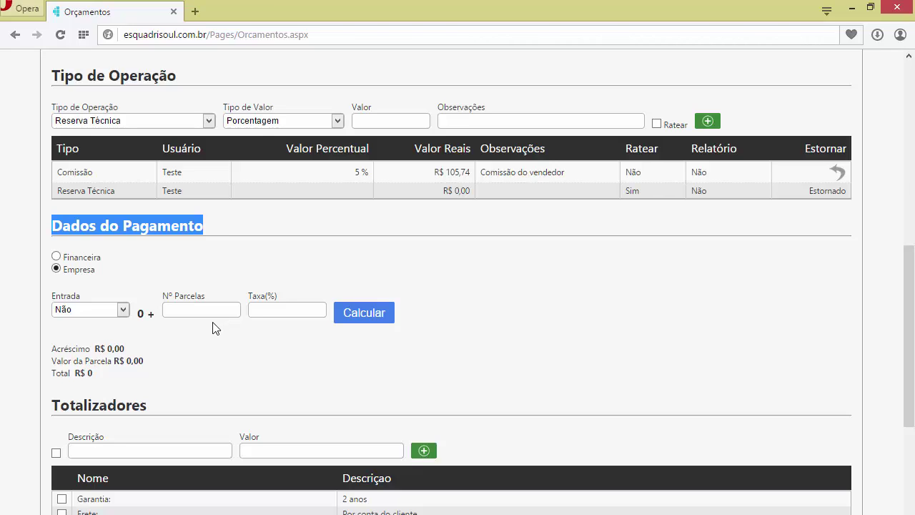
{"action": "left_click", "coordinate": [82, 311]}
{"action": "left_click", "coordinate": [89, 342]}
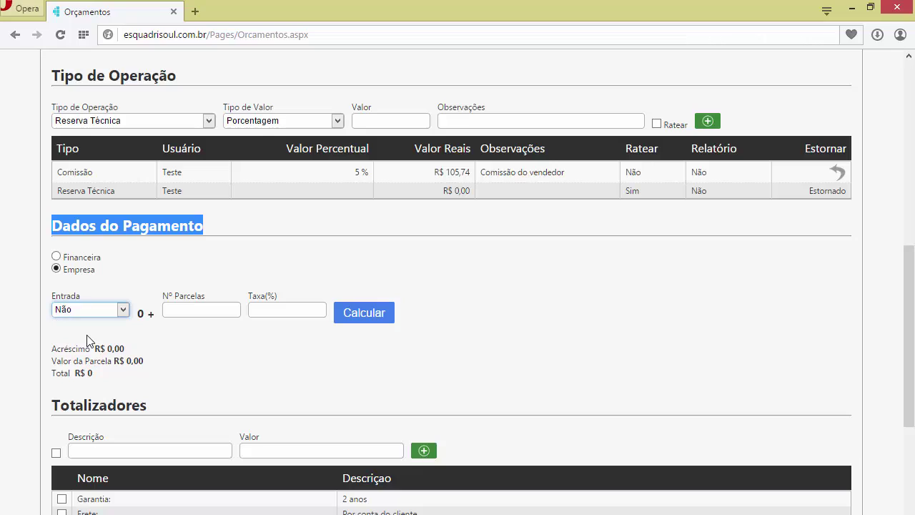
{"action": "left_click", "coordinate": [175, 308]}
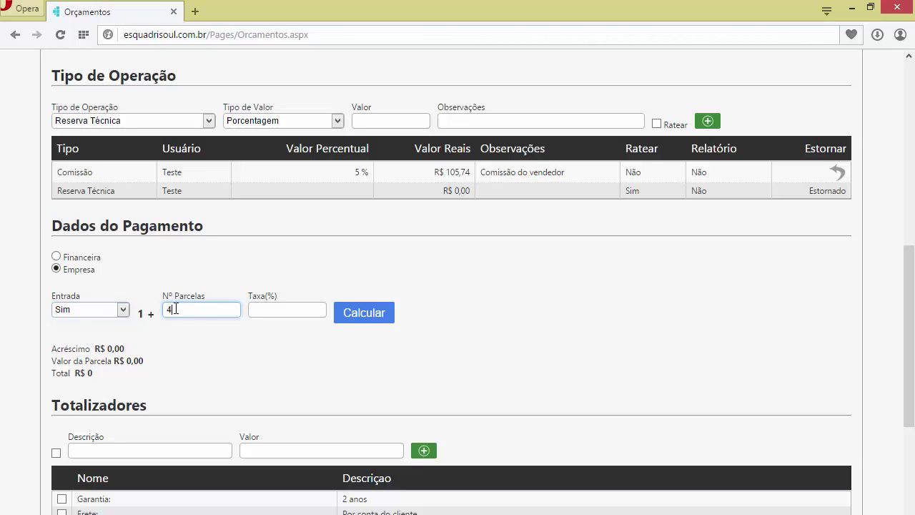
{"action": "left_click", "coordinate": [271, 310]}
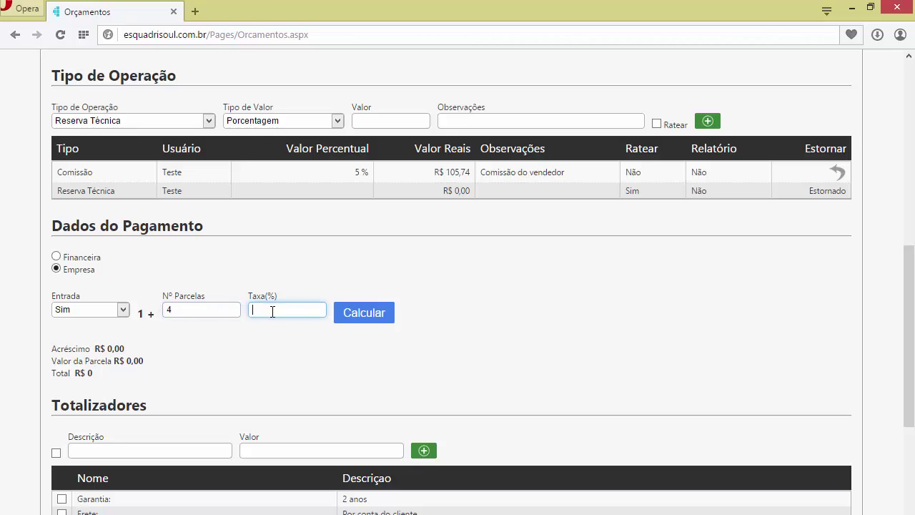
{"action": "left_click", "coordinate": [381, 319]}
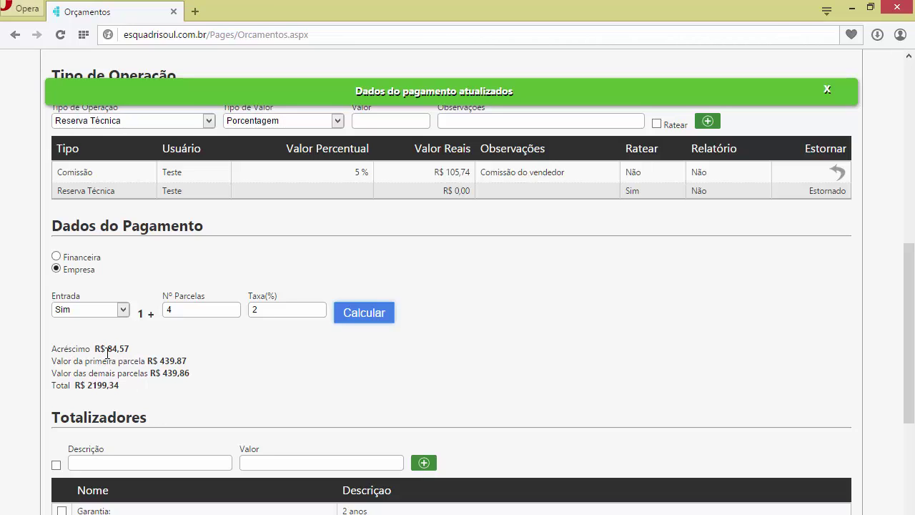
- Change the plan to 6 installments and recalculate, giving R$ 320,35 each
{"action": "left_click_drag", "start_coordinate": [107, 349], "coordinate": [133, 350]}
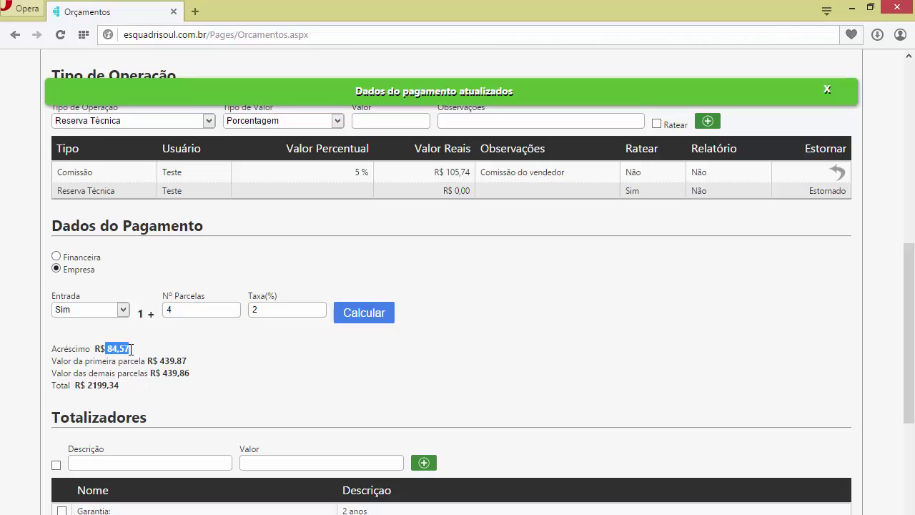
{"action": "left_click", "coordinate": [280, 310]}
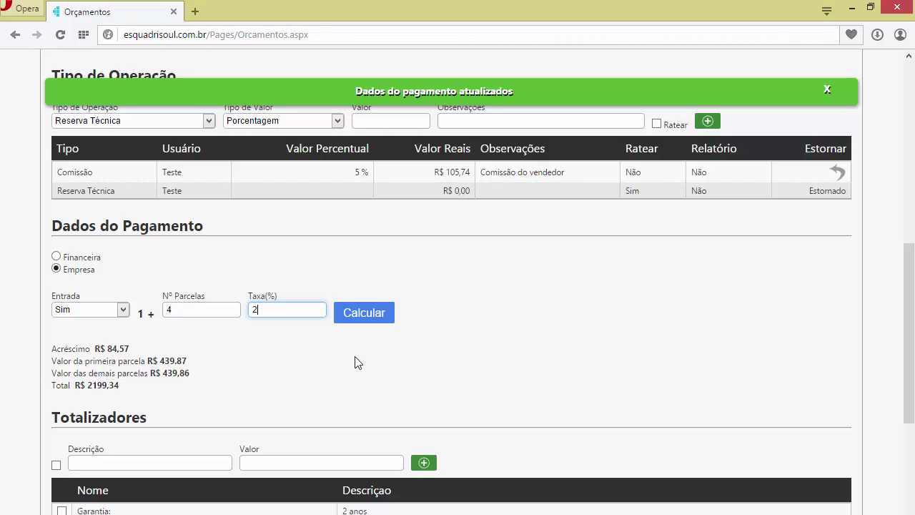
{"action": "left_click_drag", "start_coordinate": [163, 373], "coordinate": [225, 377]}
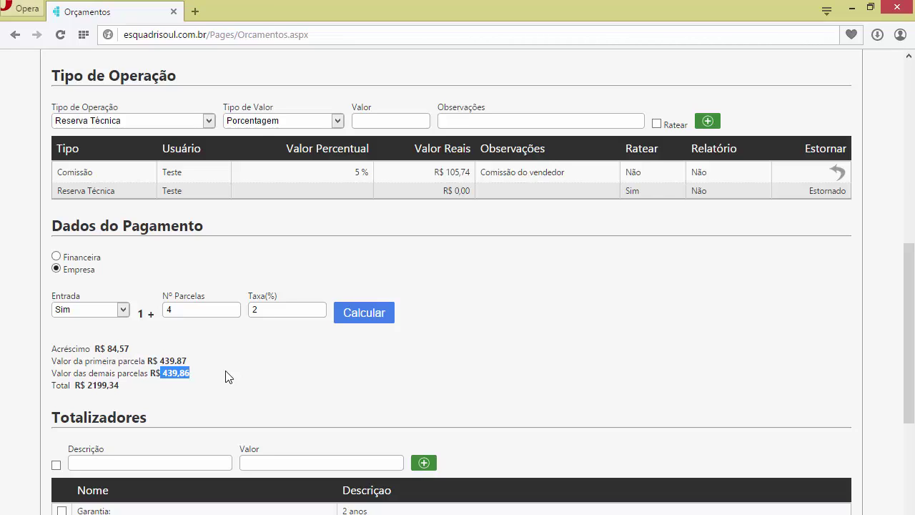
{"action": "left_click_drag", "start_coordinate": [224, 307], "coordinate": [140, 307]}
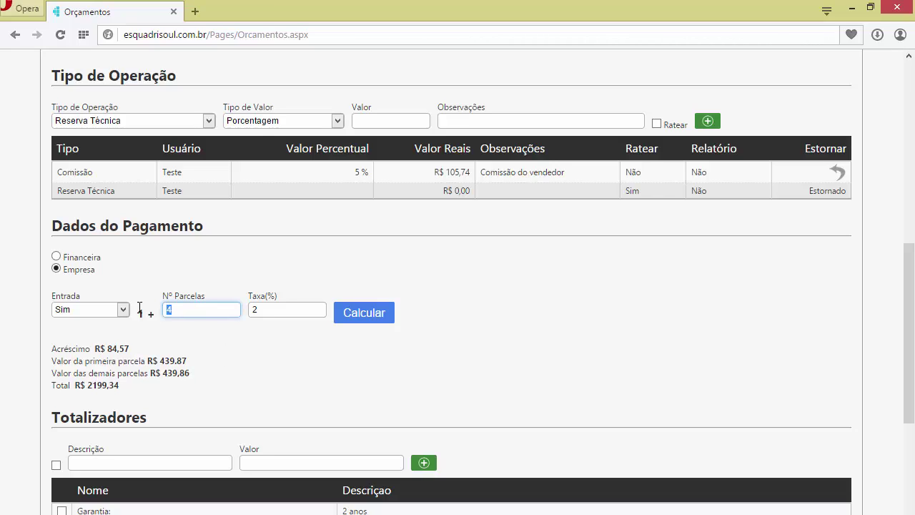
{"action": "type", "text": "6"}
{"action": "left_click", "coordinate": [376, 322]}
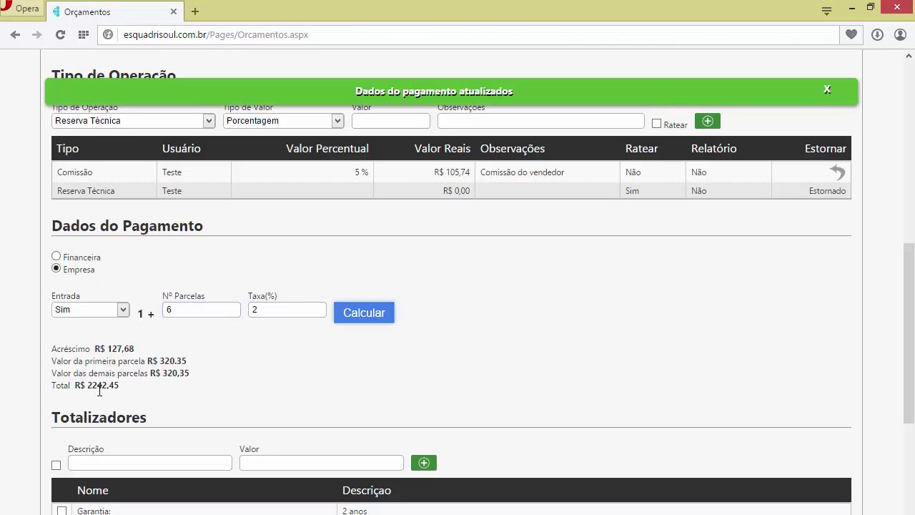
- Add a Totalizadores line 'Forma de pagamento:' with the value 'Parcelado'
{"action": "scroll", "coordinate": [284, 323], "scroll_direction": "down", "scroll_amount": 2}
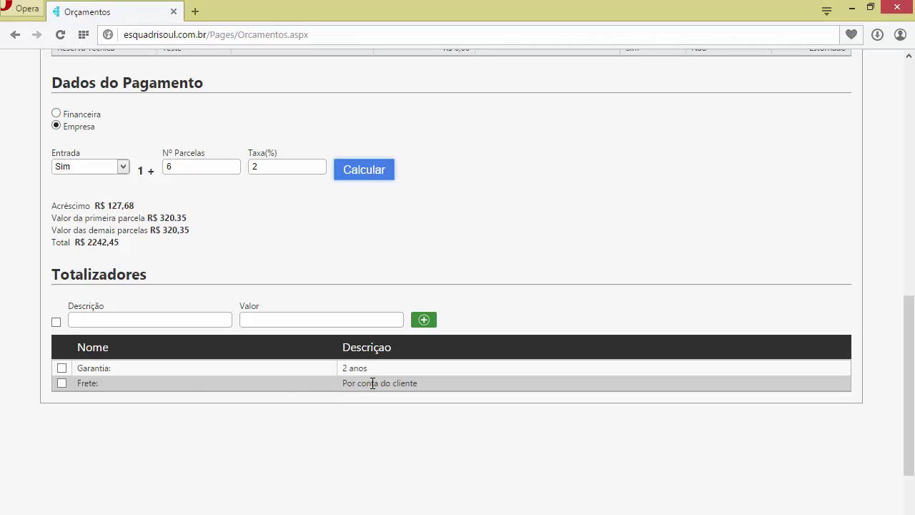
{"action": "left_click", "coordinate": [172, 323]}
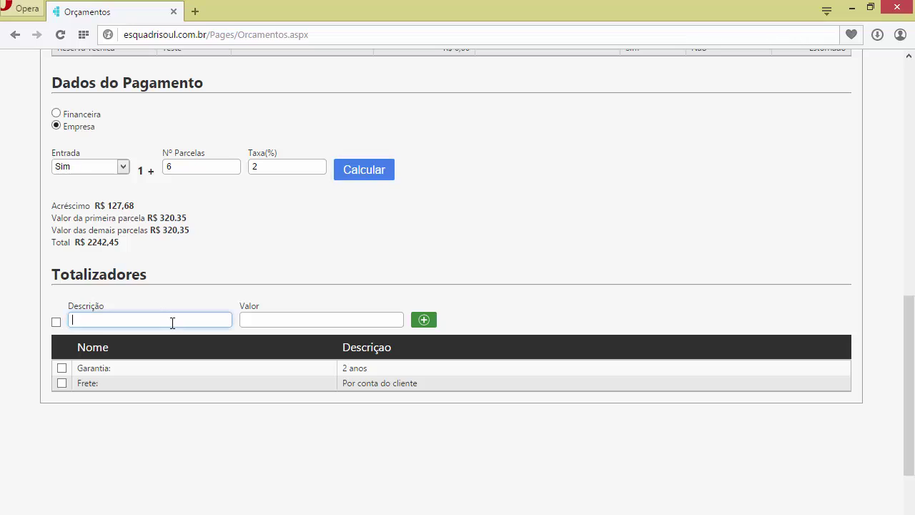
{"action": "type", "text": "G"}
{"action": "type", "text": "orma"}
{"action": "type", "text": " de pagamenbt"}
{"action": "key", "text": "Tab"}
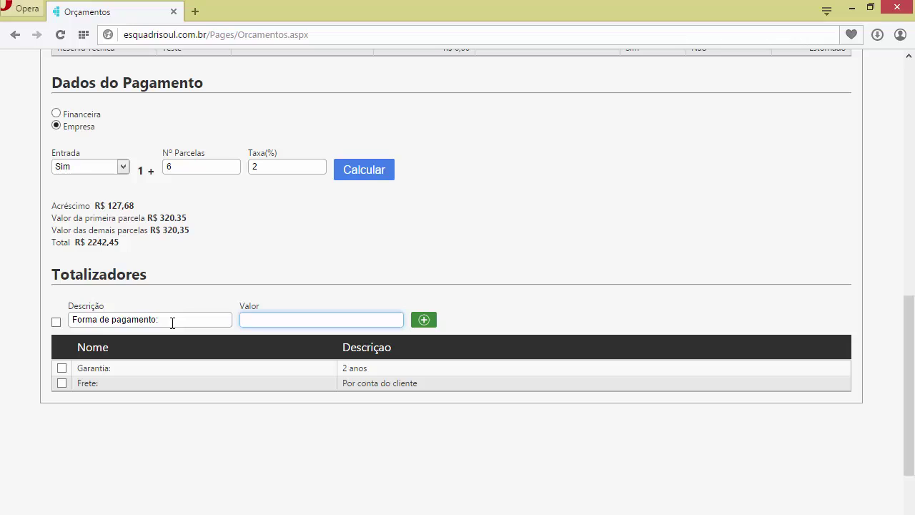
{"action": "type", "text": "Parcelado"}
{"action": "left_click", "coordinate": [425, 321]}
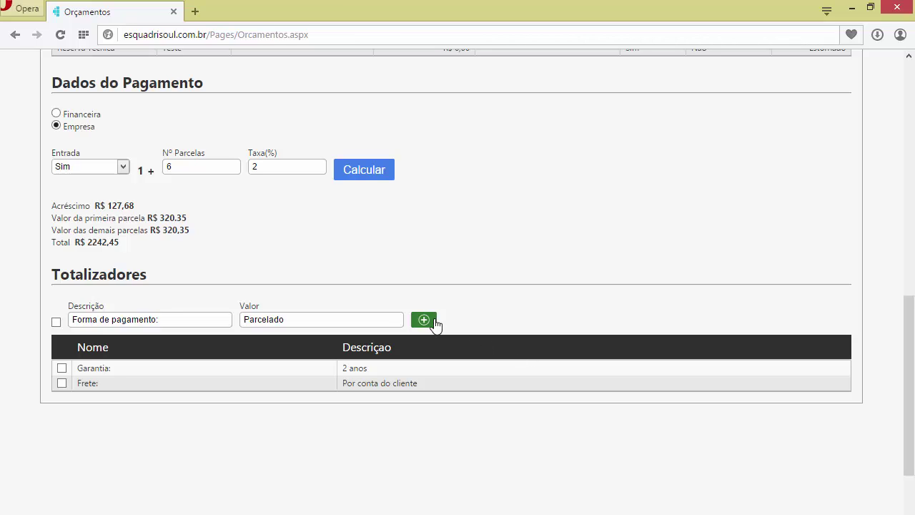
{"action": "scroll", "coordinate": [432, 344], "scroll_direction": "down", "scroll_amount": 1}
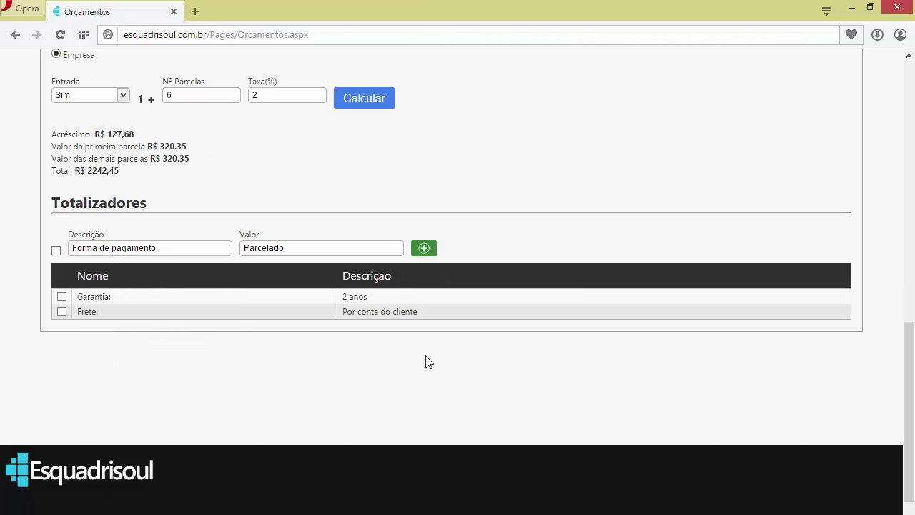
{"action": "scroll", "coordinate": [429, 360], "scroll_direction": "up", "scroll_amount": 2}
{"action": "scroll", "coordinate": [422, 366], "scroll_direction": "up", "scroll_amount": 3}
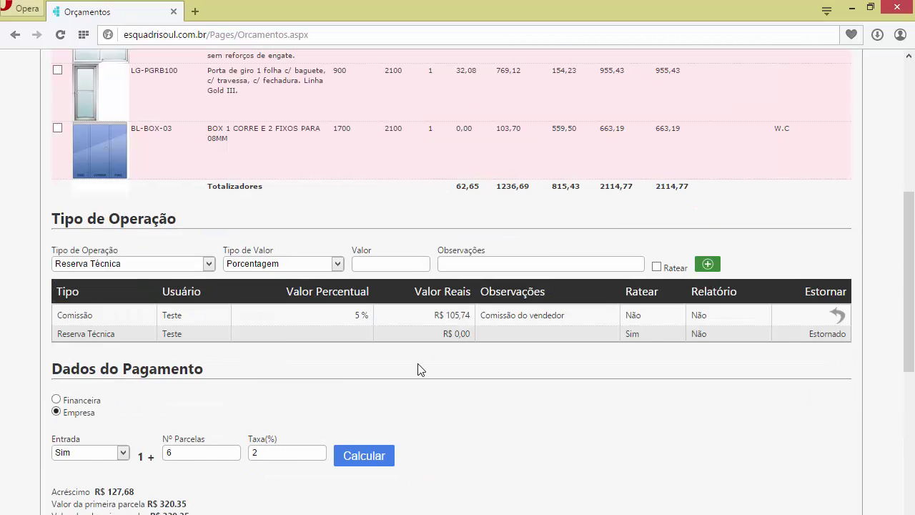
- Select the Croquis report in the quote's Relatórios with PDF output
{"action": "scroll", "coordinate": [420, 368], "scroll_direction": "up", "scroll_amount": 5}
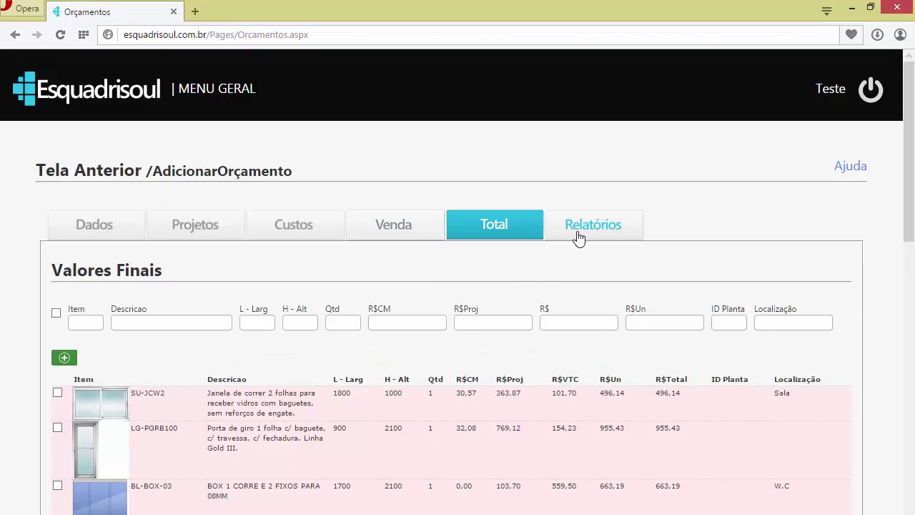
{"action": "left_click", "coordinate": [579, 237]}
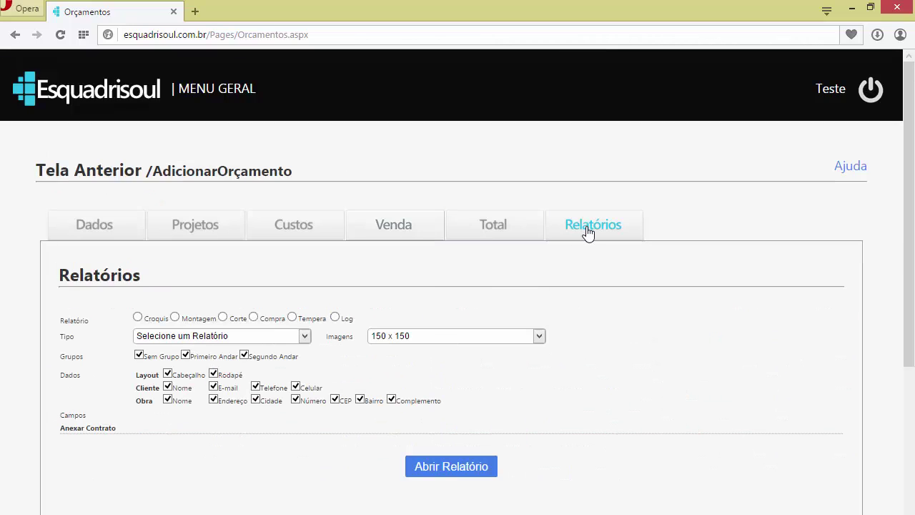
{"action": "left_click", "coordinate": [154, 321]}
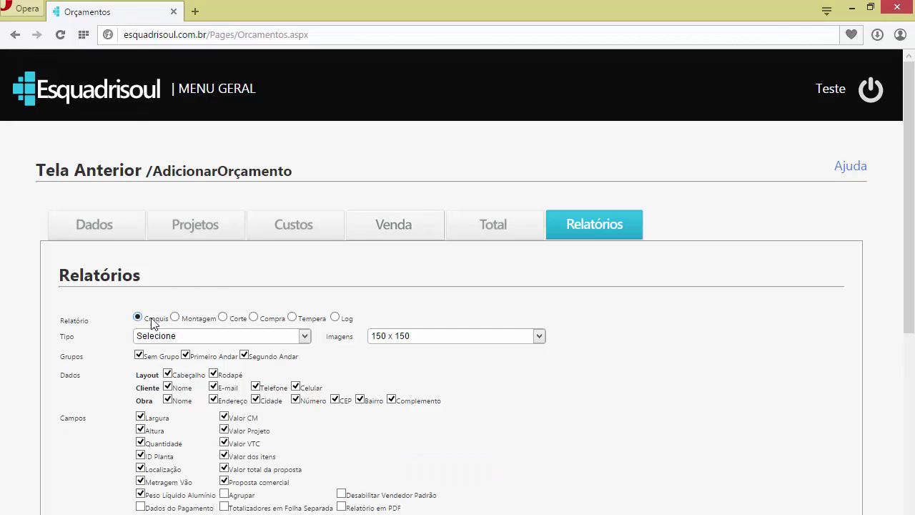
{"action": "scroll", "coordinate": [422, 392], "scroll_direction": "down", "scroll_amount": 1}
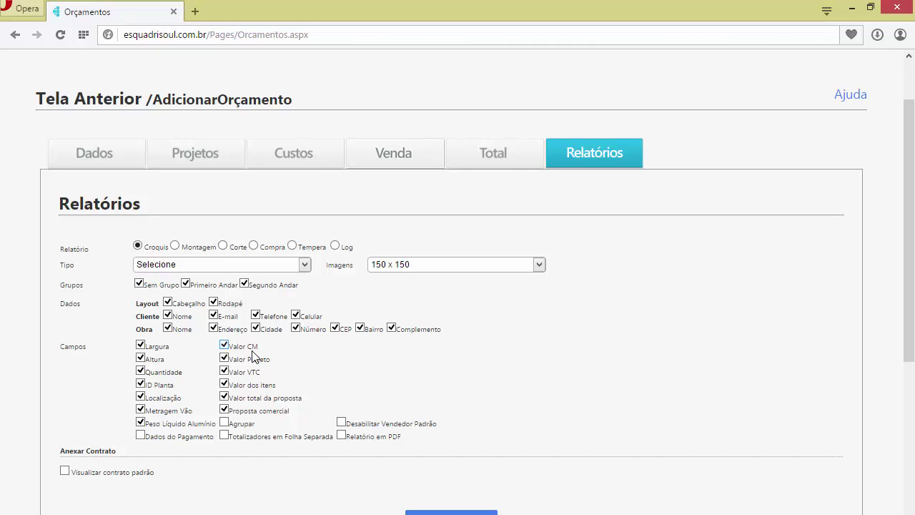
{"action": "left_click", "coordinate": [340, 436]}
- Generate the Croquis report, always allowing pop-ups from Orçamentos so the PDF opens
{"action": "left_click", "coordinate": [451, 512]}
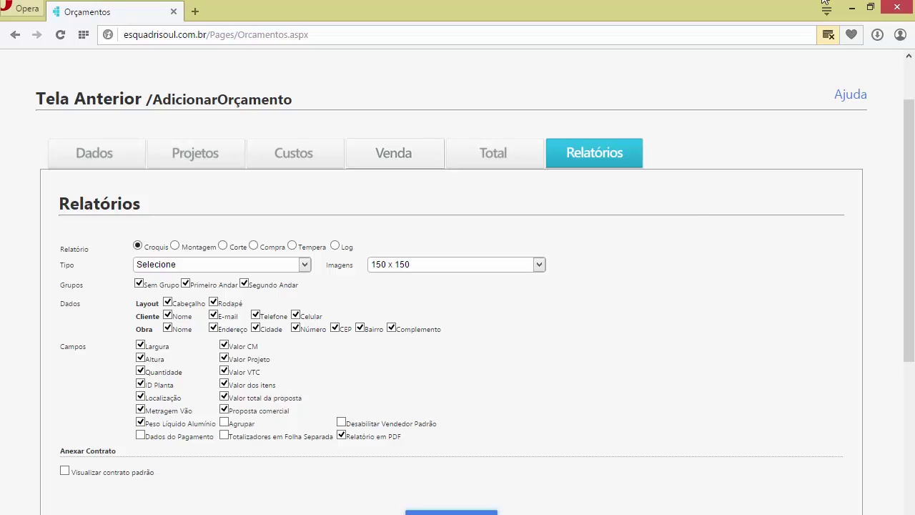
{"action": "left_click", "coordinate": [829, 36]}
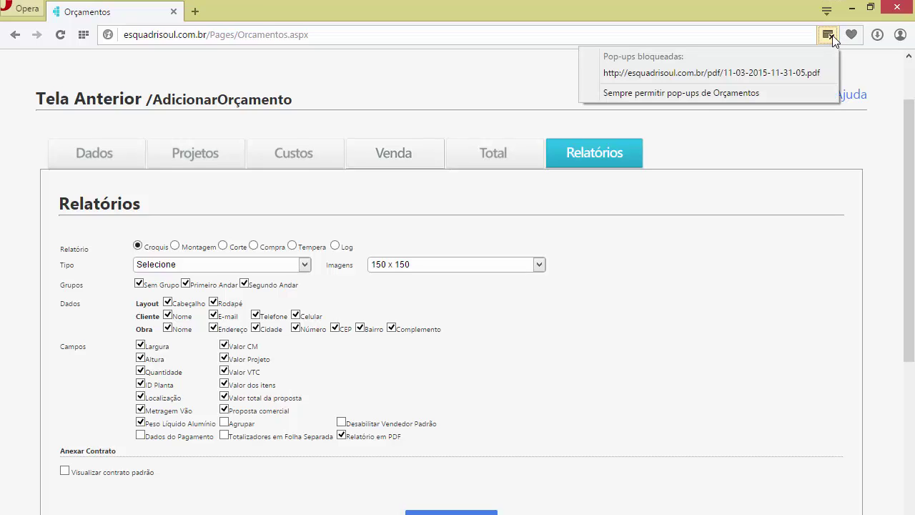
{"action": "left_click", "coordinate": [612, 92]}
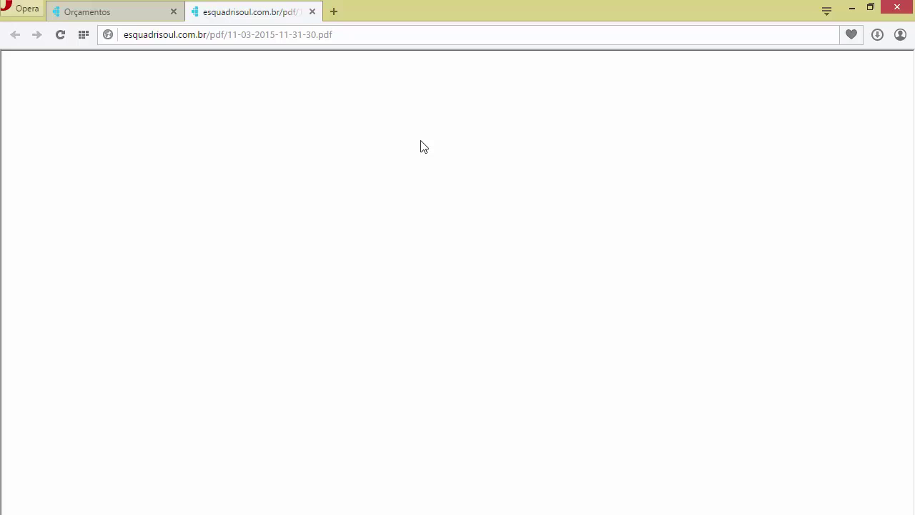
- Review the Croquis PDF's three items and totals, then close its tab
{"action": "scroll", "coordinate": [419, 146], "scroll_direction": "down", "scroll_amount": 3}
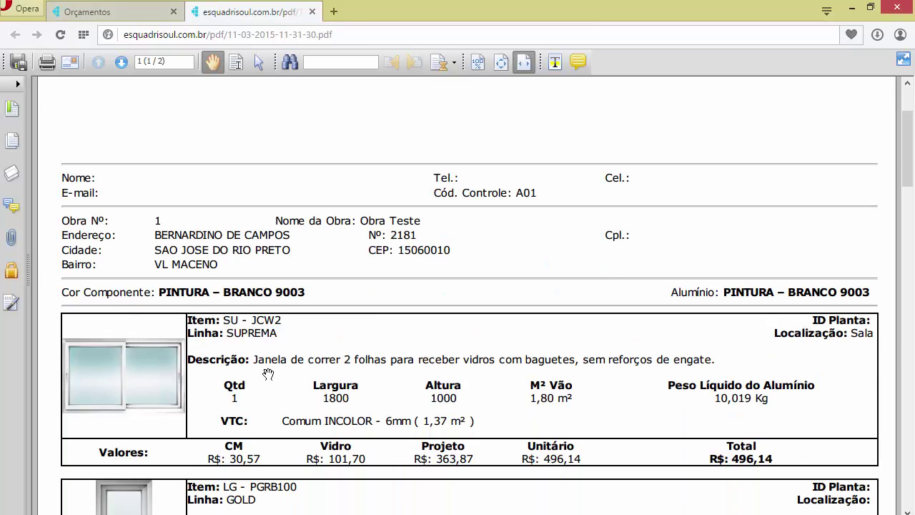
{"action": "scroll", "coordinate": [322, 381], "scroll_direction": "down", "scroll_amount": 1}
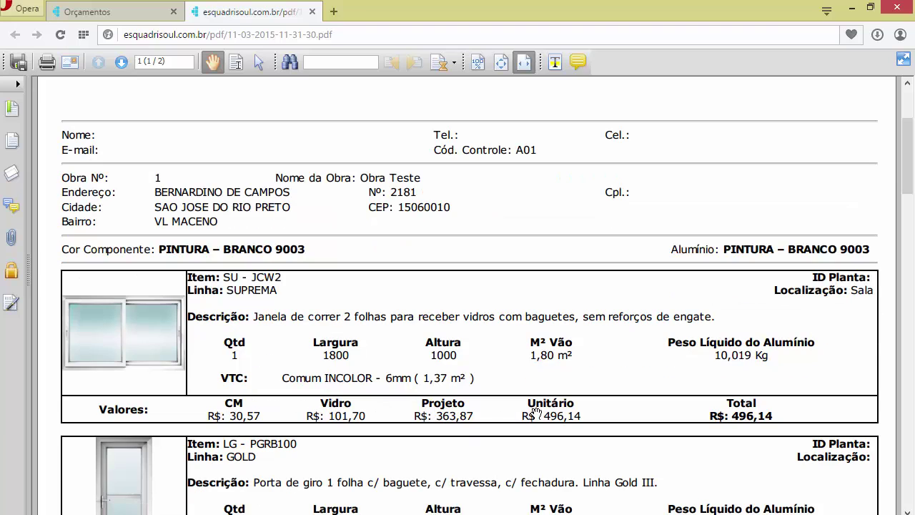
{"action": "scroll", "coordinate": [532, 407], "scroll_direction": "down", "scroll_amount": 3}
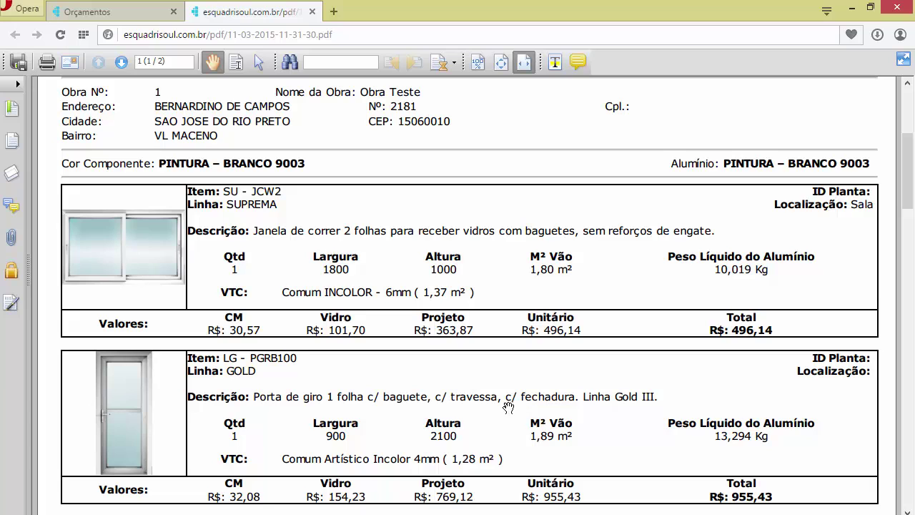
{"action": "scroll", "coordinate": [500, 397], "scroll_direction": "down", "scroll_amount": 2}
{"action": "scroll", "coordinate": [311, 354], "scroll_direction": "down", "scroll_amount": 7}
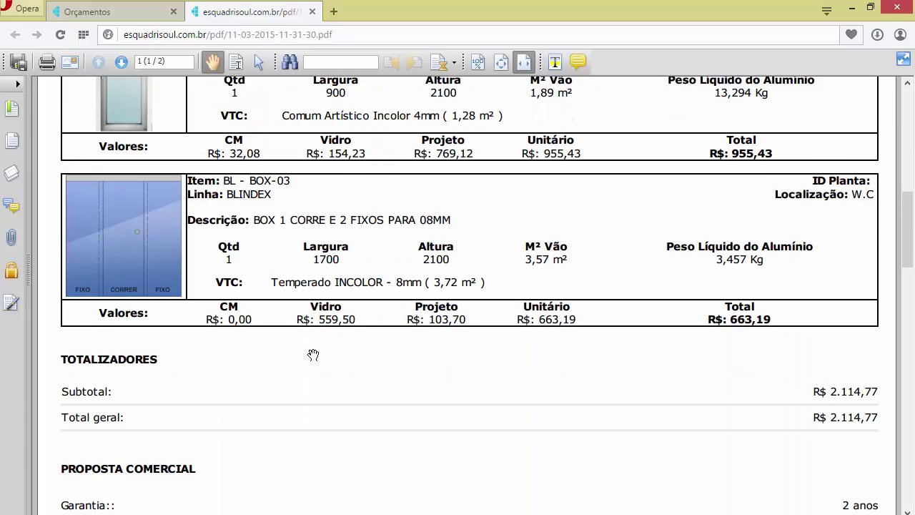
{"action": "scroll", "coordinate": [492, 314], "scroll_direction": "down", "scroll_amount": 3}
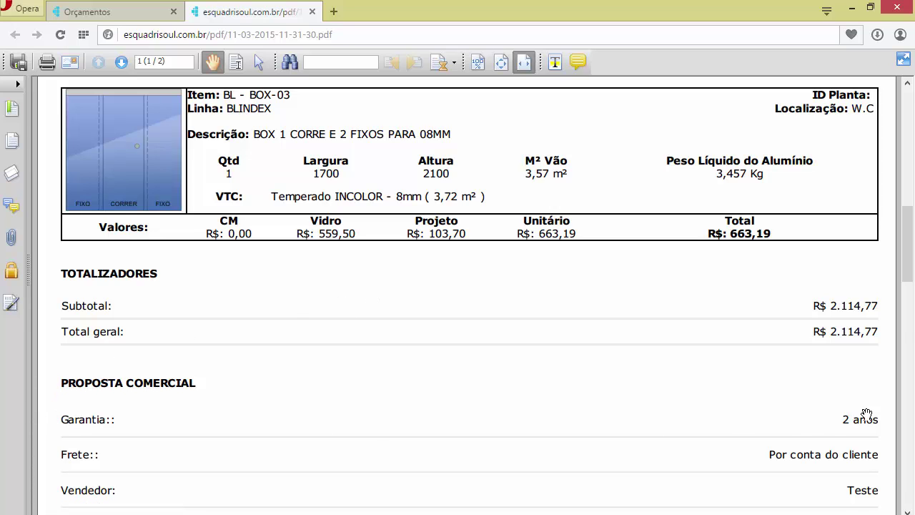
{"action": "scroll", "coordinate": [268, 451], "scroll_direction": "down", "scroll_amount": 3}
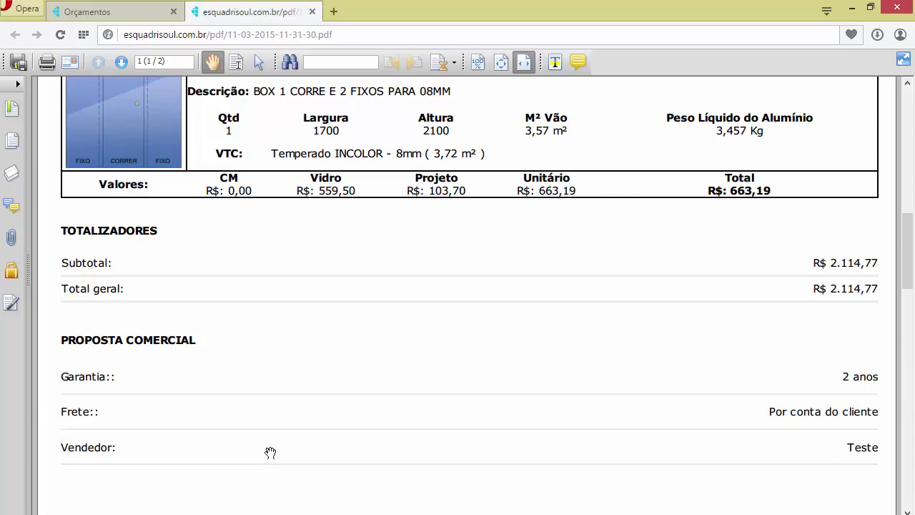
{"action": "scroll", "coordinate": [268, 448], "scroll_direction": "up", "scroll_amount": 6}
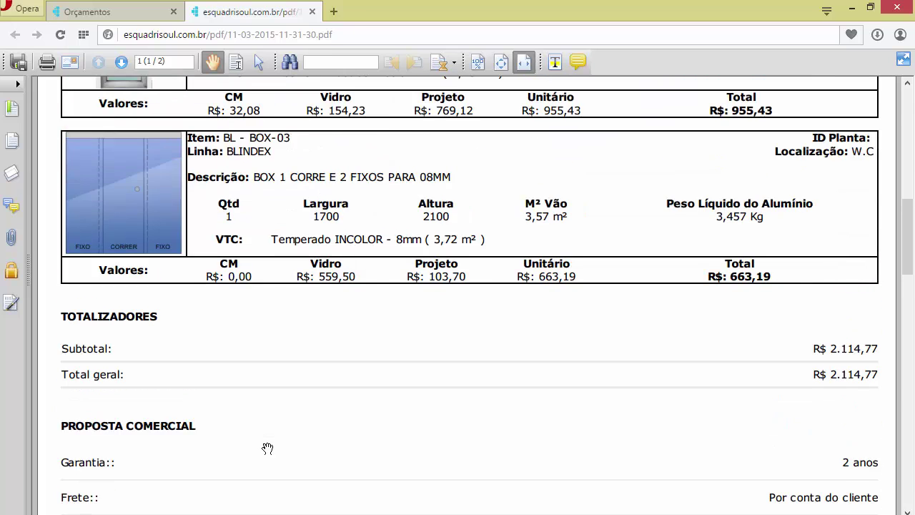
{"action": "scroll", "coordinate": [250, 432], "scroll_direction": "up", "scroll_amount": 3}
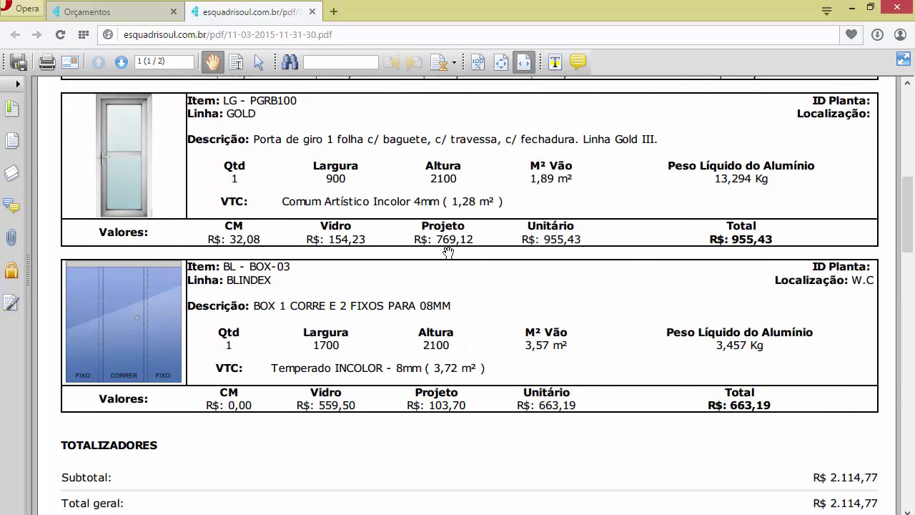
{"action": "scroll", "coordinate": [520, 306], "scroll_direction": "up", "scroll_amount": 5}
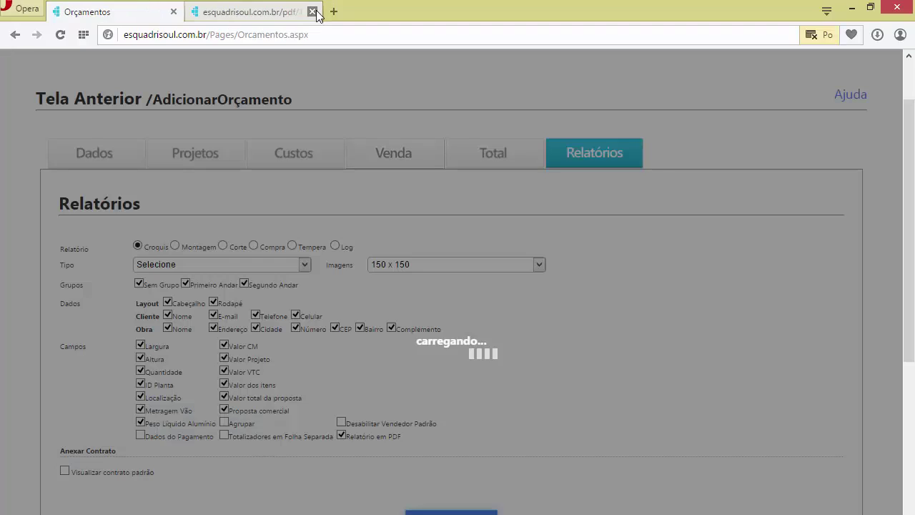
{"action": "middle_click", "coordinate": [314, 13]}
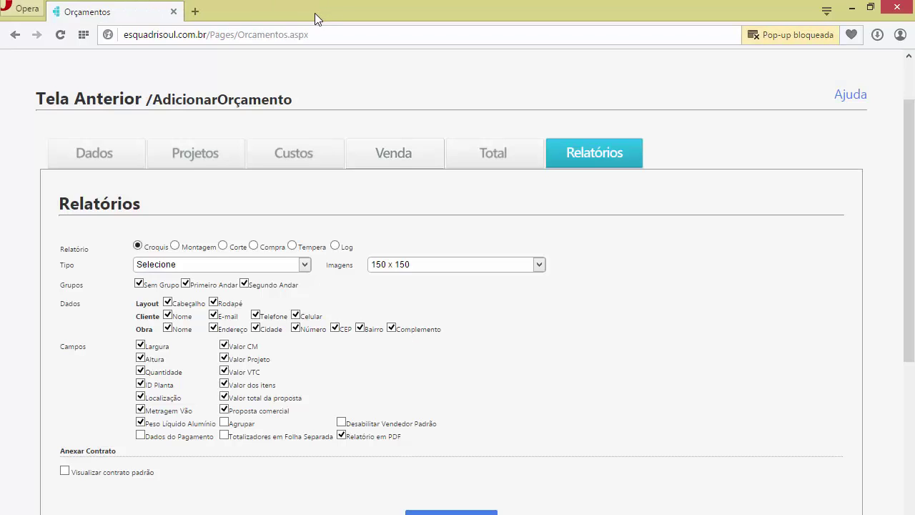
- Regenerate the Croquis report without Valor CM, Valor Projeto and Valor VTC
{"action": "left_click", "coordinate": [224, 345]}
{"action": "left_click", "coordinate": [223, 357]}
{"action": "left_click", "coordinate": [224, 372]}
{"action": "left_click", "coordinate": [451, 511]}
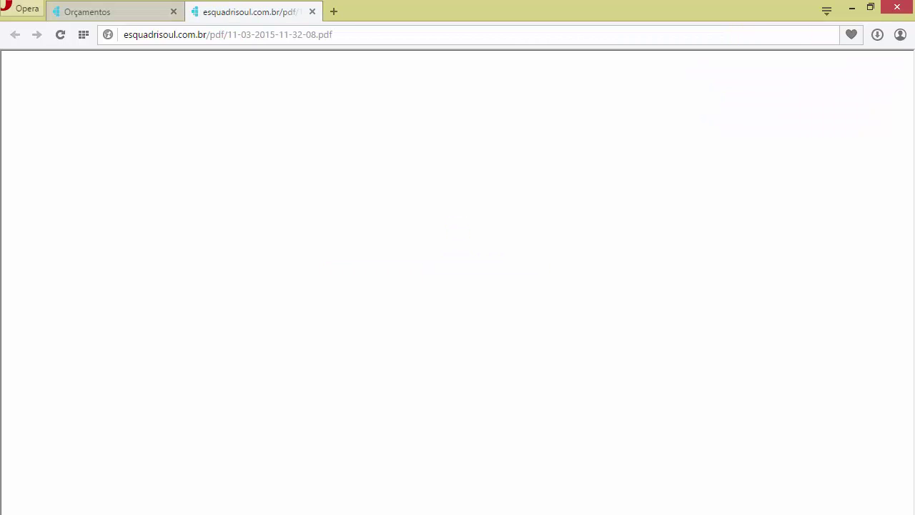
{"action": "scroll", "coordinate": [341, 167], "scroll_direction": "down", "scroll_amount": 3}
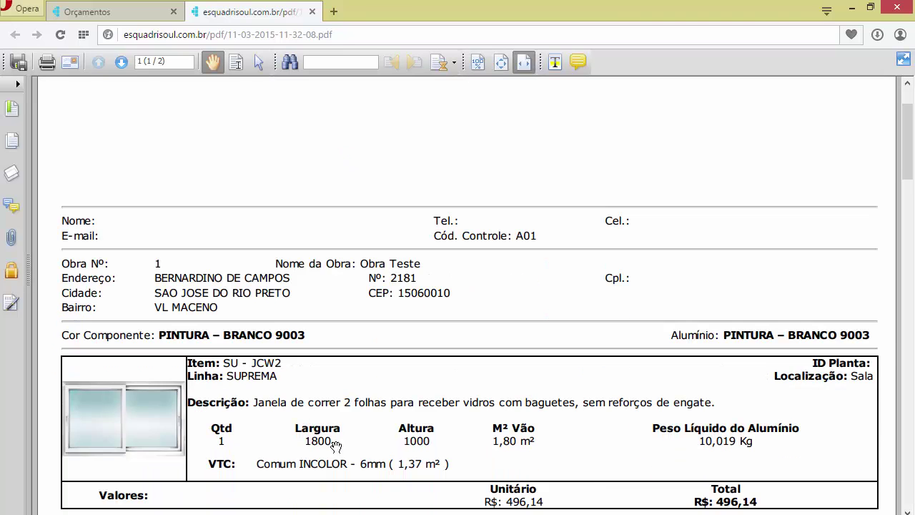
{"action": "scroll", "coordinate": [329, 395], "scroll_direction": "down", "scroll_amount": 3}
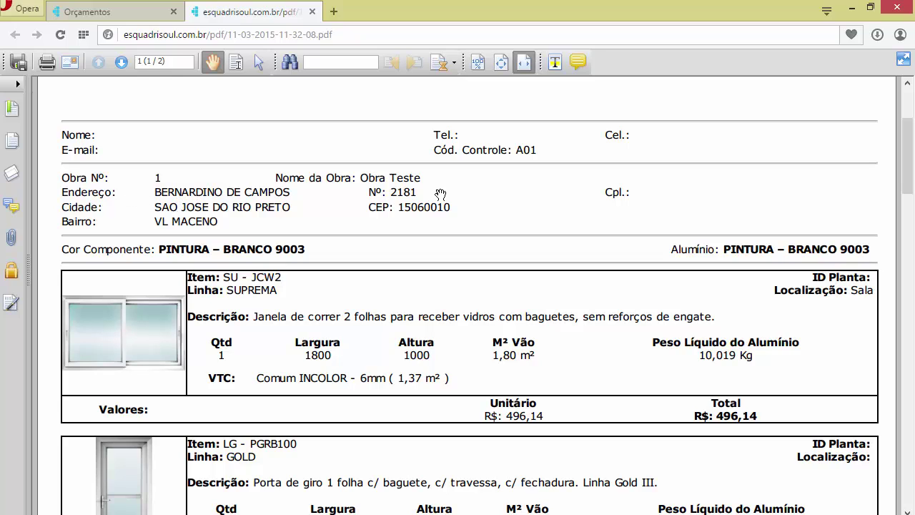
{"action": "scroll", "coordinate": [238, 228], "scroll_direction": "up", "scroll_amount": 1}
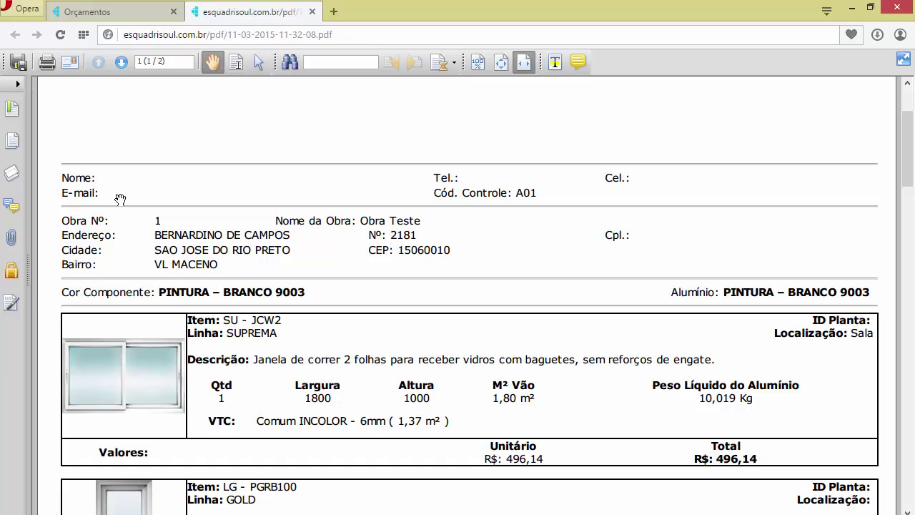
{"action": "scroll", "coordinate": [451, 219], "scroll_direction": "up", "scroll_amount": 3}
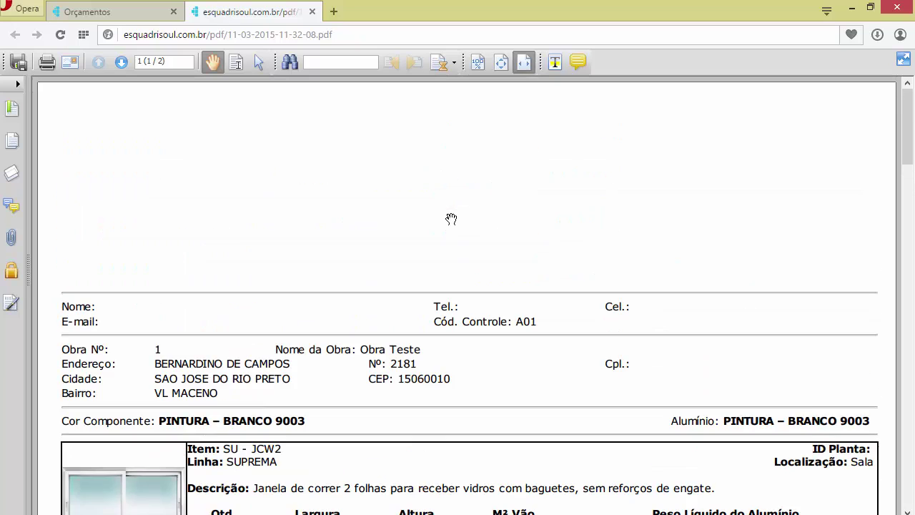
{"action": "left_click", "coordinate": [18, 63]}
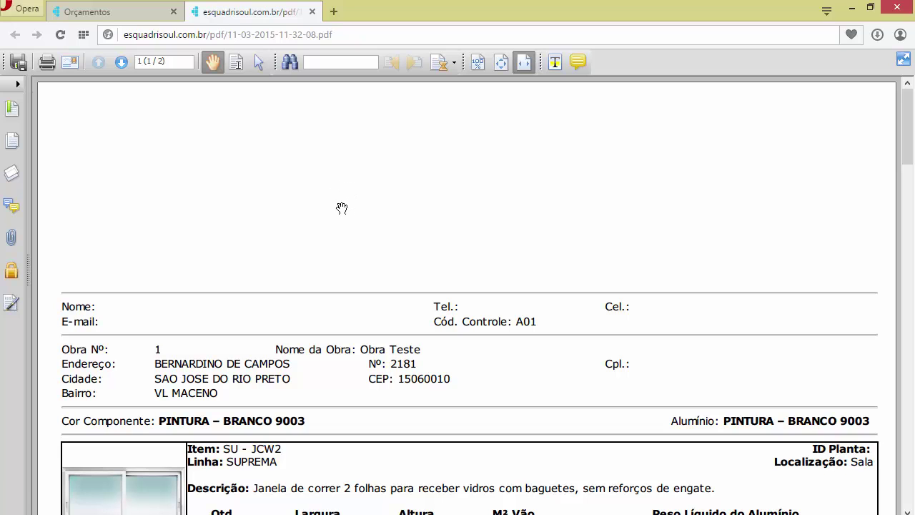
{"action": "left_click", "coordinate": [313, 15]}
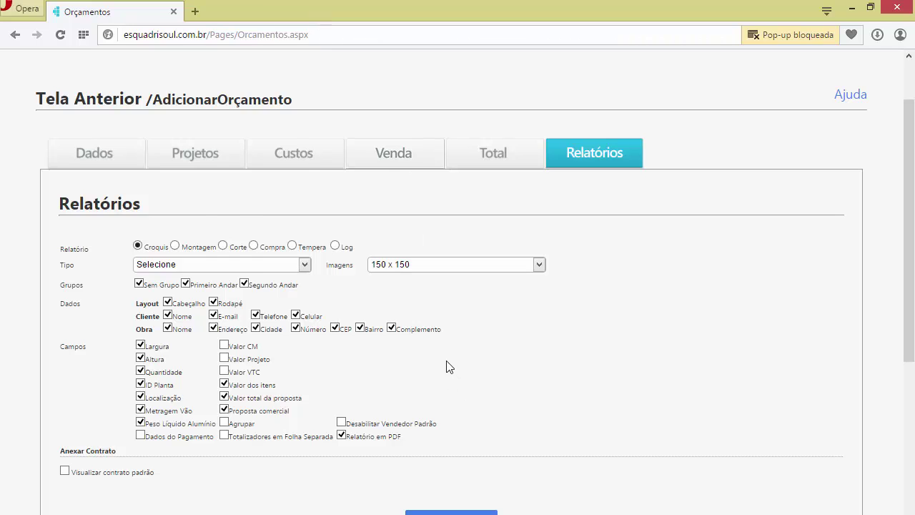
- Leave the default contract unticked, set Imagens to 300 x 300, and regenerate the Croquis report
{"action": "scroll", "coordinate": [449, 366], "scroll_direction": "down", "scroll_amount": 1}
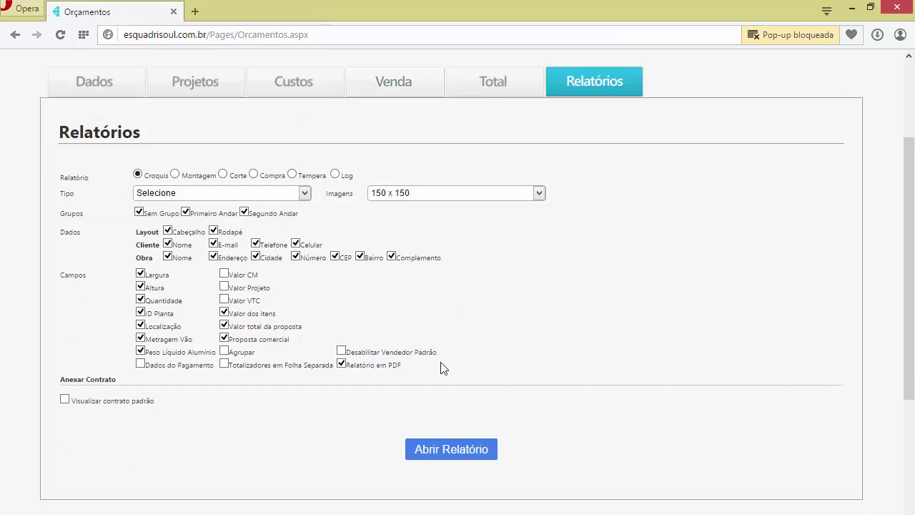
{"action": "left_click", "coordinate": [65, 400]}
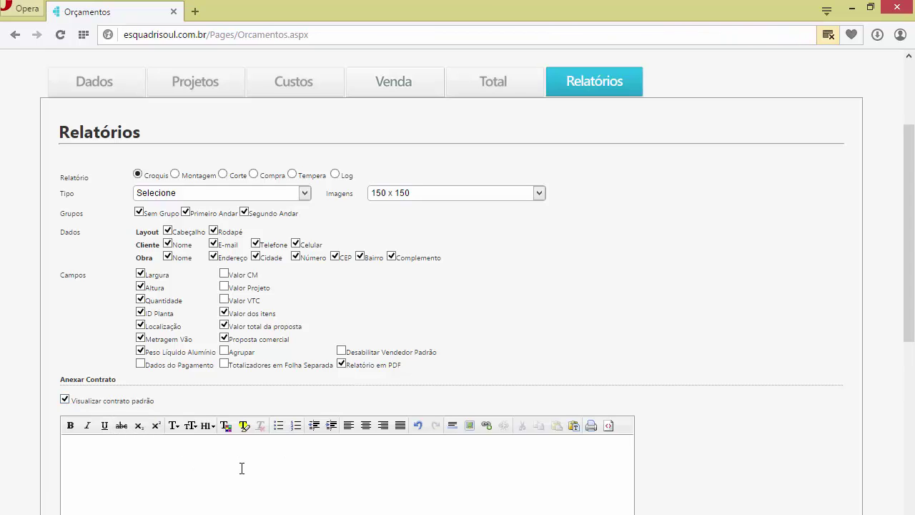
{"action": "scroll", "coordinate": [242, 468], "scroll_direction": "down", "scroll_amount": 2}
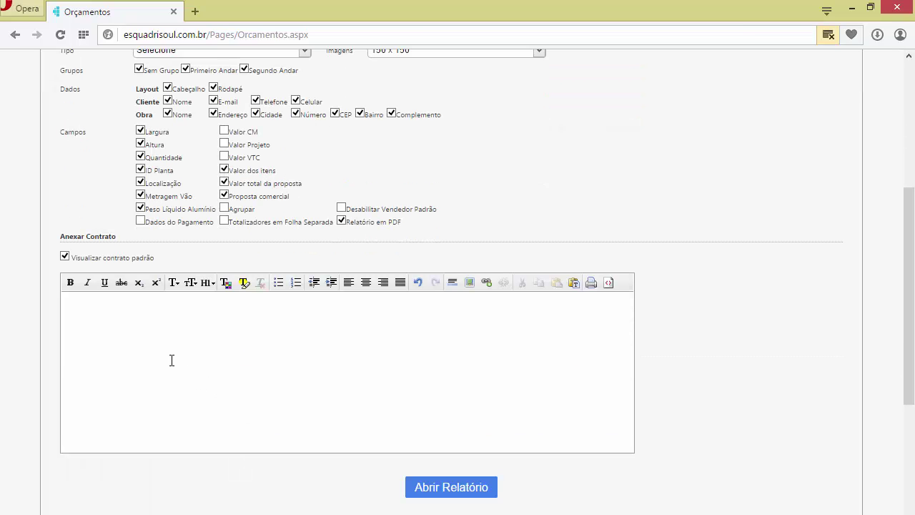
{"action": "left_click", "coordinate": [65, 256]}
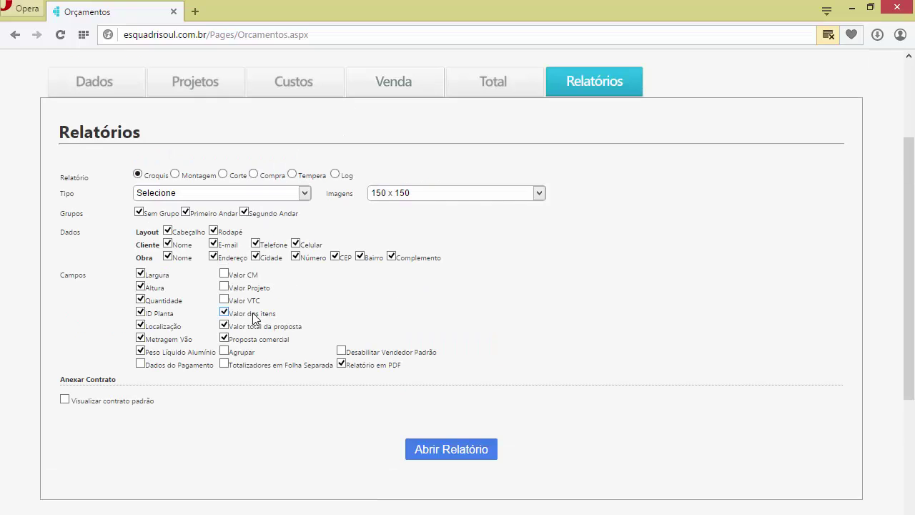
{"action": "left_click", "coordinate": [442, 199]}
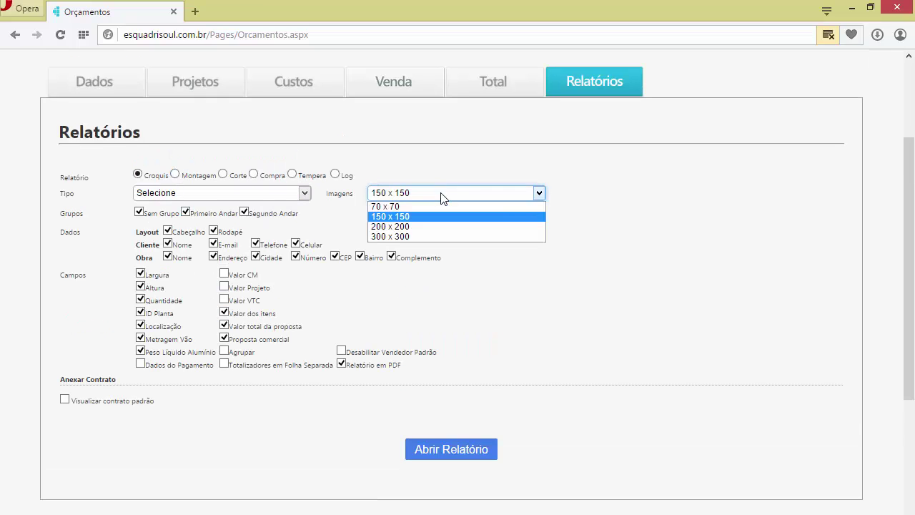
{"action": "left_click", "coordinate": [405, 243]}
{"action": "key", "text": "Down"}
{"action": "key", "text": "Down"}
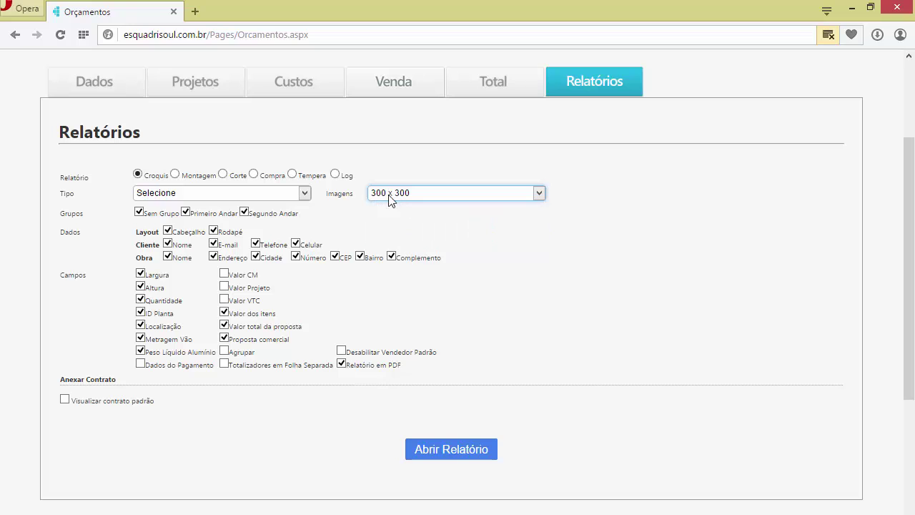
{"action": "left_click", "coordinate": [456, 452]}
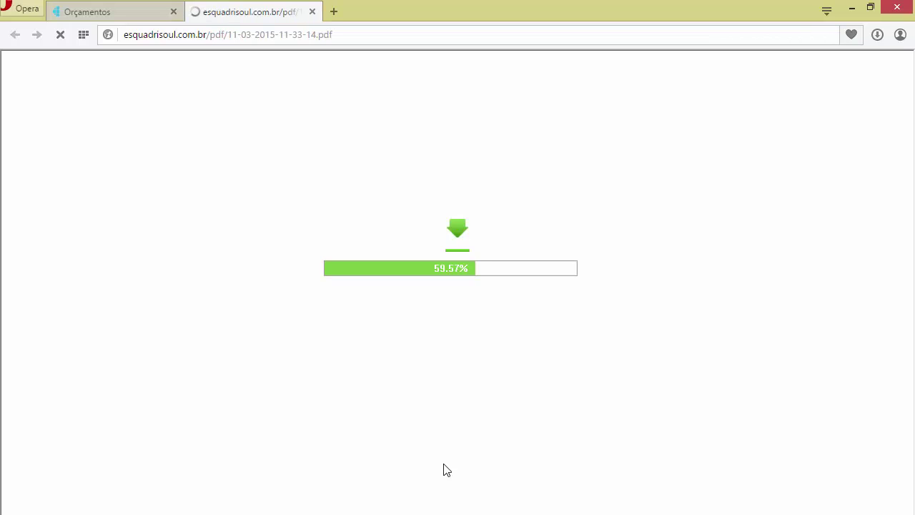
- Review the third Croquis PDF's larger item pictures, then close its tab
{"action": "scroll", "coordinate": [310, 351], "scroll_direction": "down", "scroll_amount": 10}
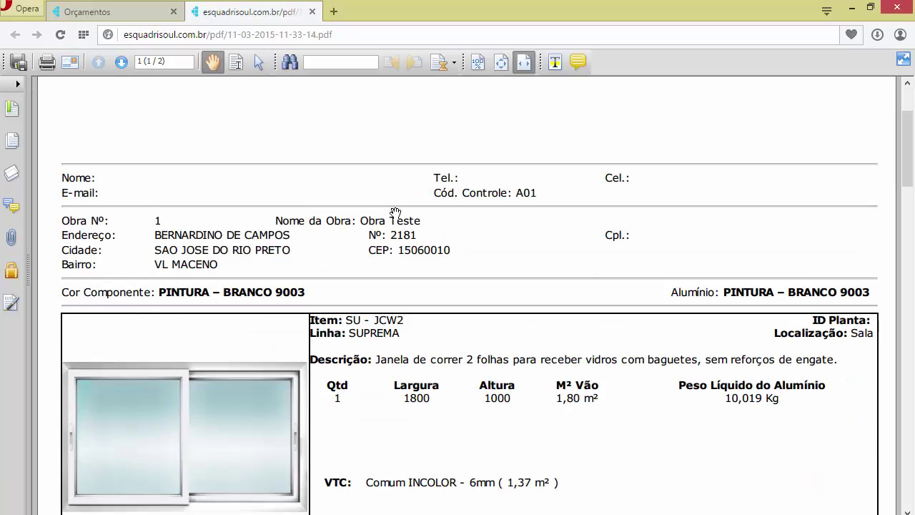
{"action": "scroll", "coordinate": [310, 350], "scroll_direction": "down", "scroll_amount": 1}
{"action": "scroll", "coordinate": [310, 351], "scroll_direction": "up", "scroll_amount": 6}
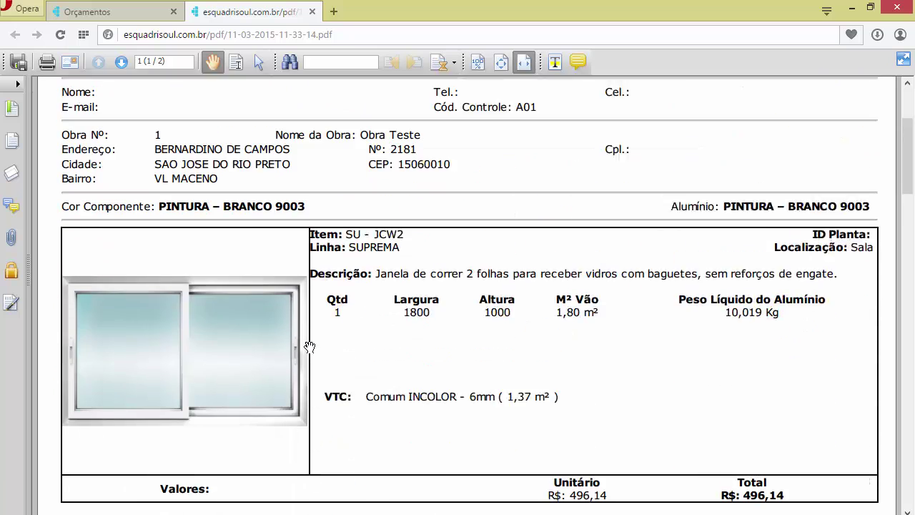
{"action": "scroll", "coordinate": [309, 347], "scroll_direction": "up", "scroll_amount": 3}
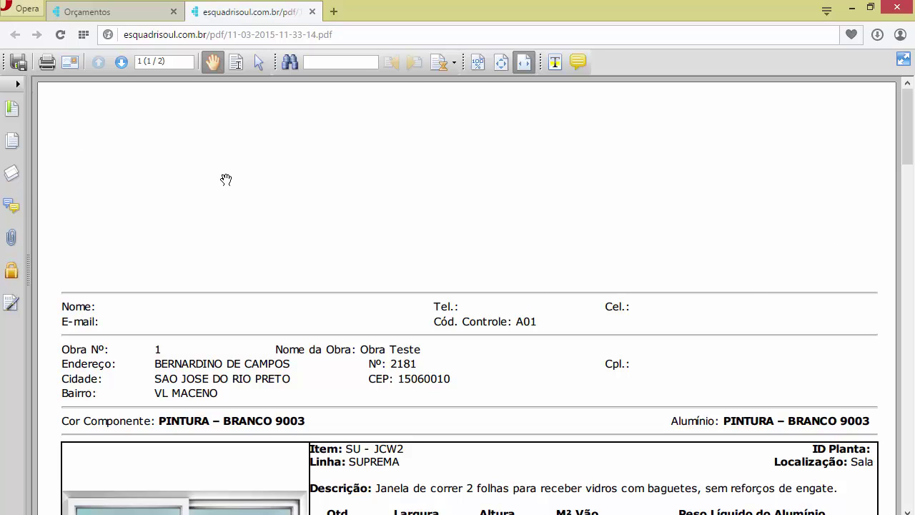
{"action": "left_click", "coordinate": [313, 12]}
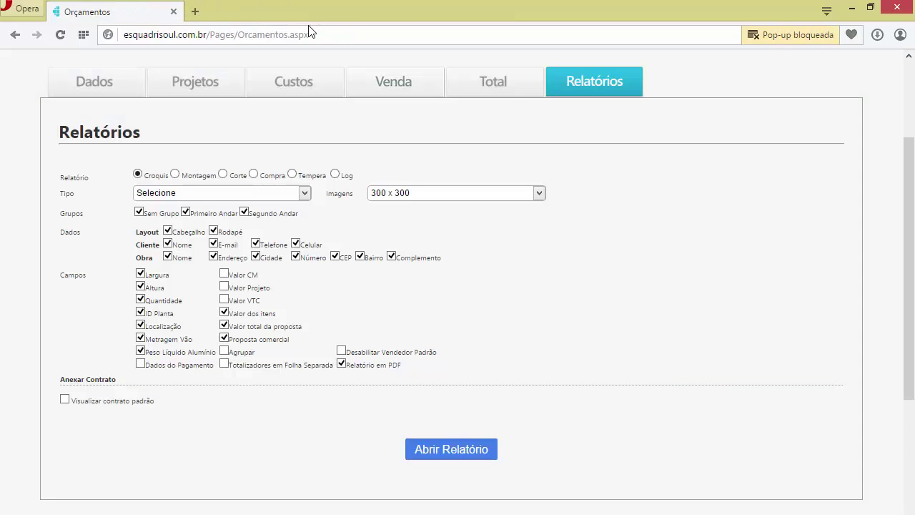
- Generate the Montagem report PDF and review SU-JCW2's profiles, marking the Largura 1800
{"action": "left_click", "coordinate": [175, 175]}
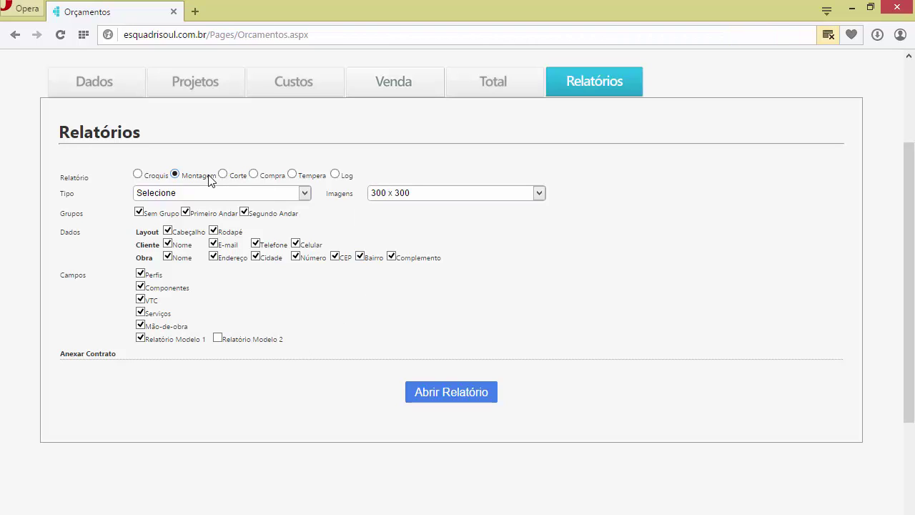
{"action": "left_click", "coordinate": [458, 405]}
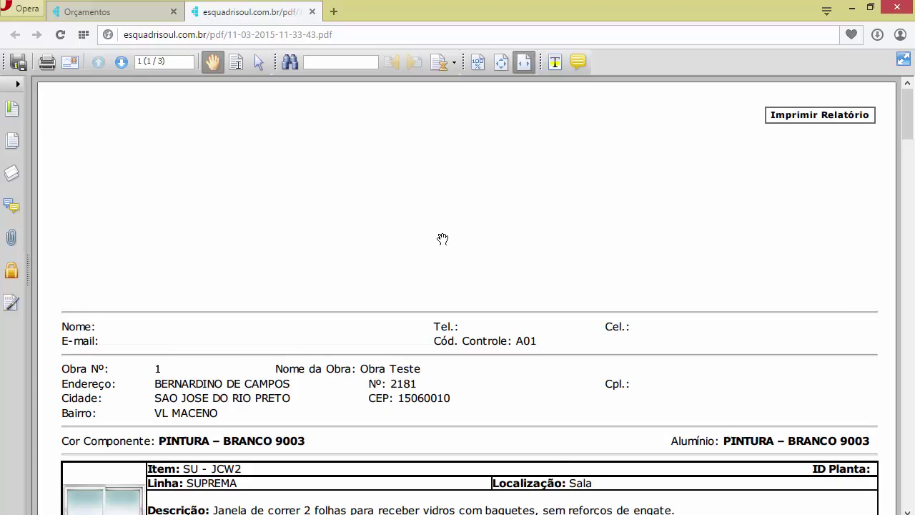
{"action": "scroll", "coordinate": [439, 238], "scroll_direction": "down", "scroll_amount": 3}
{"action": "scroll", "coordinate": [407, 239], "scroll_direction": "down", "scroll_amount": 1}
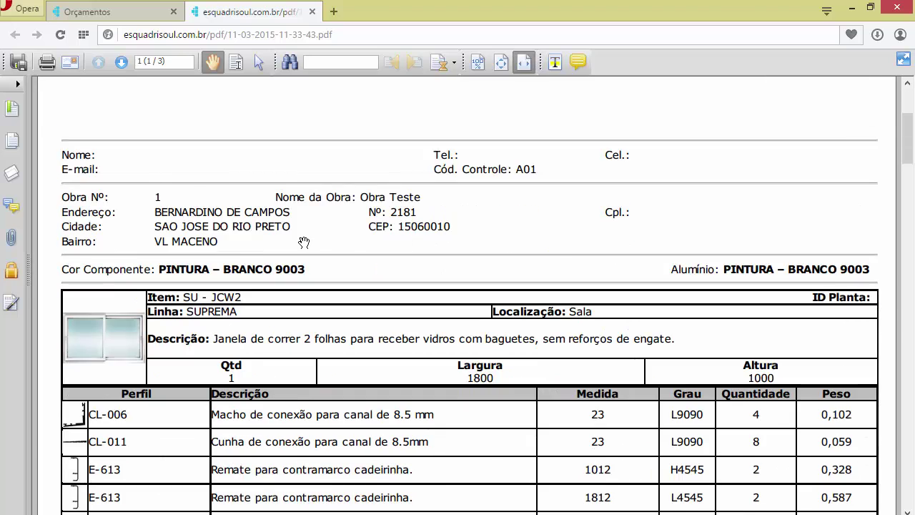
{"action": "scroll", "coordinate": [388, 236], "scroll_direction": "down", "scroll_amount": 2}
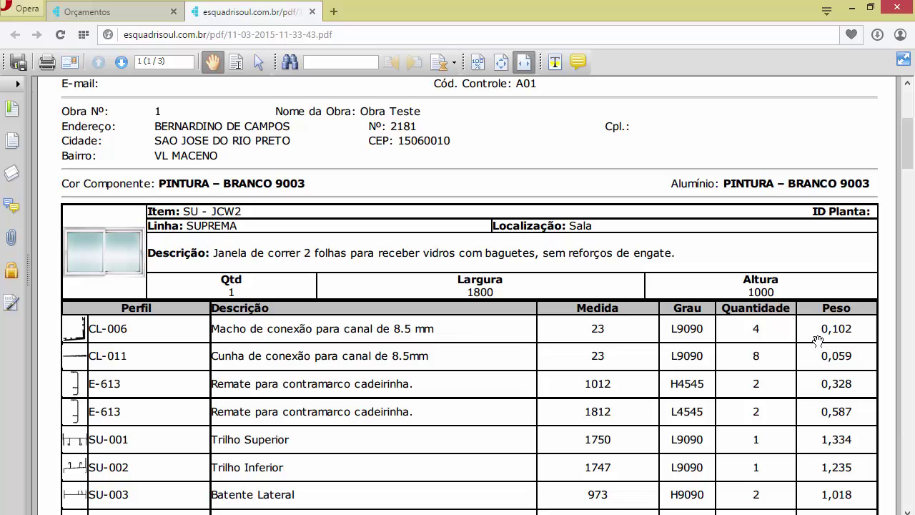
{"action": "scroll", "coordinate": [491, 274], "scroll_direction": "down", "scroll_amount": 1}
{"action": "scroll", "coordinate": [492, 275], "scroll_direction": "down", "scroll_amount": 2}
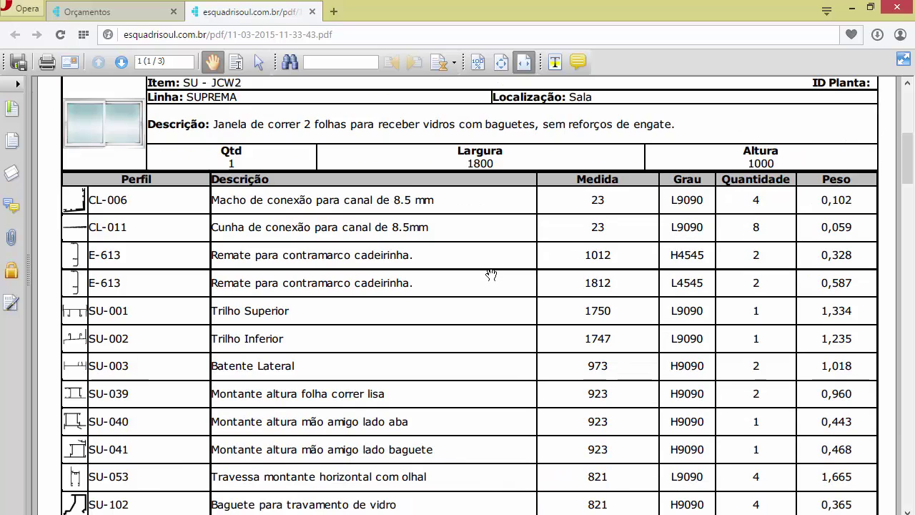
{"action": "scroll", "coordinate": [492, 274], "scroll_direction": "down", "scroll_amount": 6}
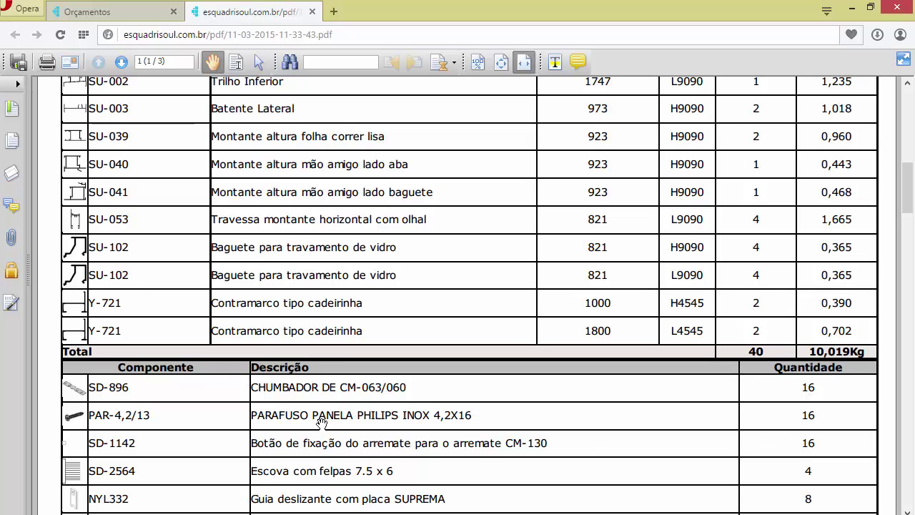
{"action": "scroll", "coordinate": [339, 337], "scroll_direction": "up", "scroll_amount": 3}
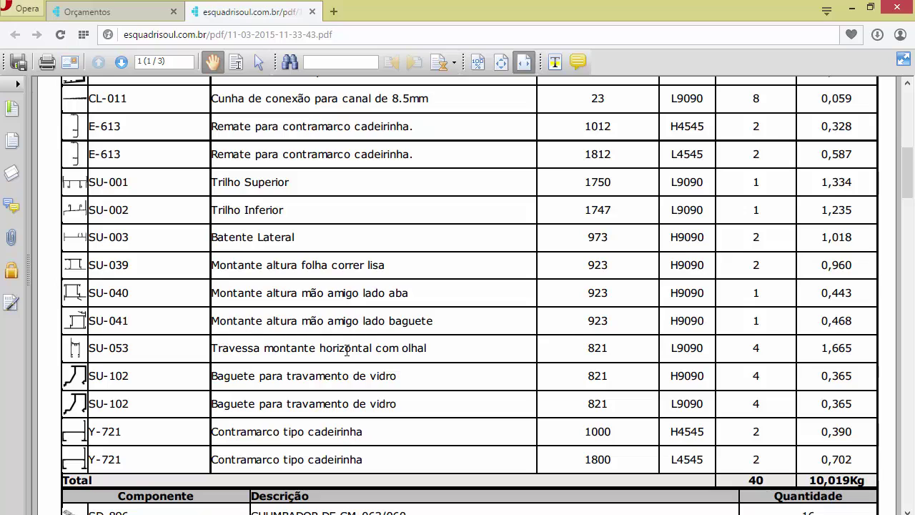
{"action": "scroll", "coordinate": [347, 350], "scroll_direction": "up", "scroll_amount": 1}
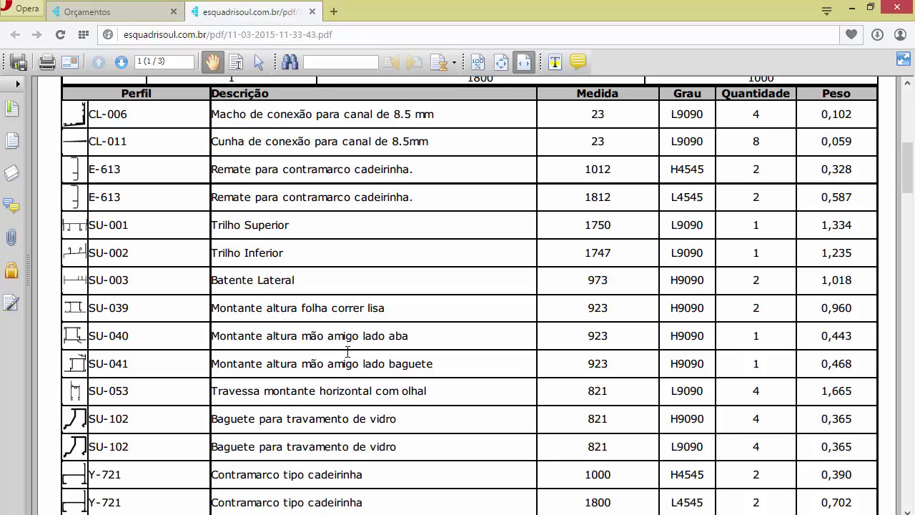
{"action": "scroll", "coordinate": [348, 352], "scroll_direction": "up", "scroll_amount": 2}
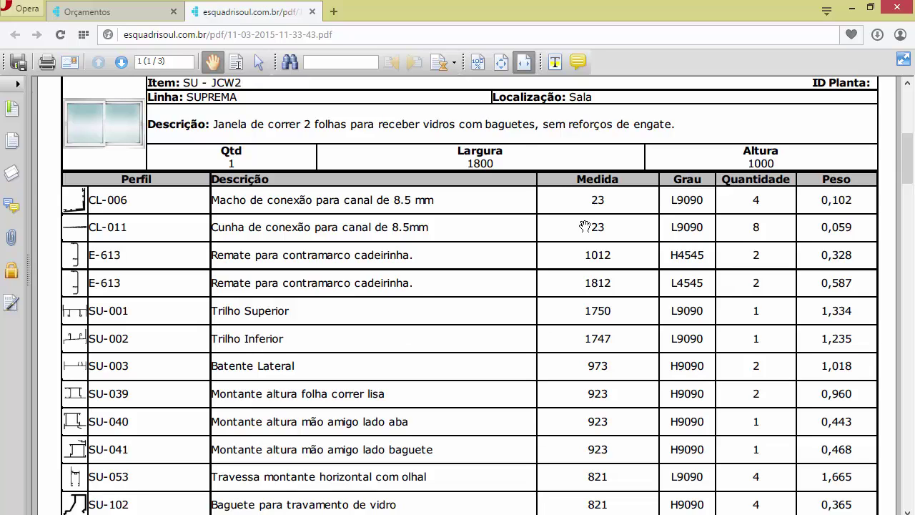
{"action": "left_click_drag", "start_coordinate": [468, 163], "coordinate": [489, 167]}
{"action": "left_click", "coordinate": [592, 322]}
{"action": "scroll", "coordinate": [453, 279], "scroll_direction": "up", "scroll_amount": 3}
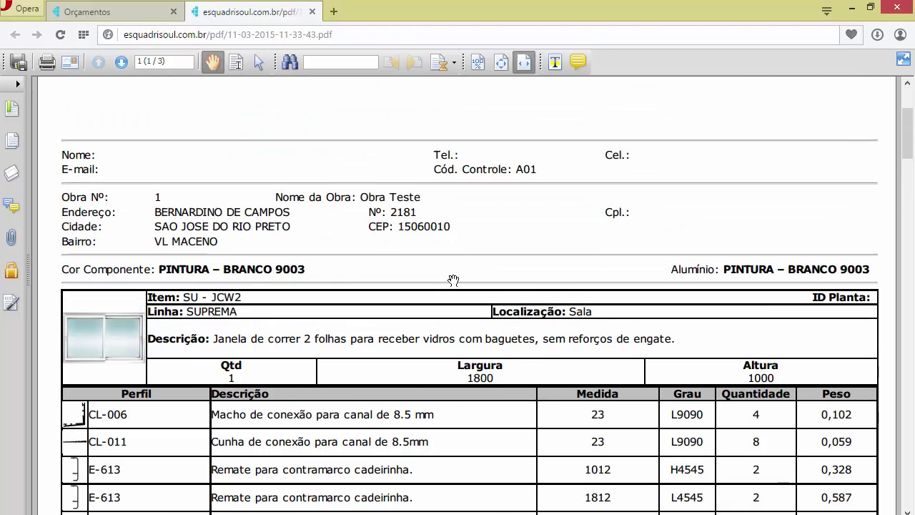
- Close the Montagem PDF, generate the Corte report, and review its 6000 mm bar cut diagrams
{"action": "left_click", "coordinate": [311, 11]}
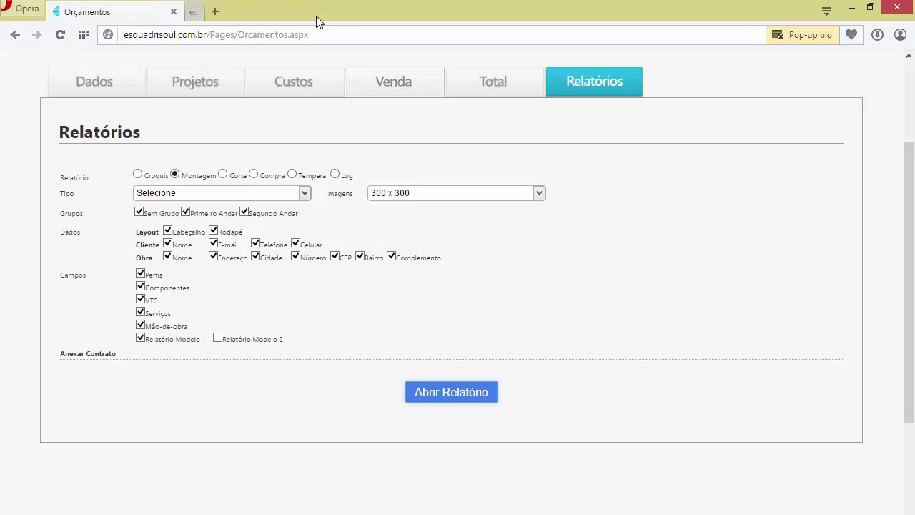
{"action": "left_click", "coordinate": [223, 174]}
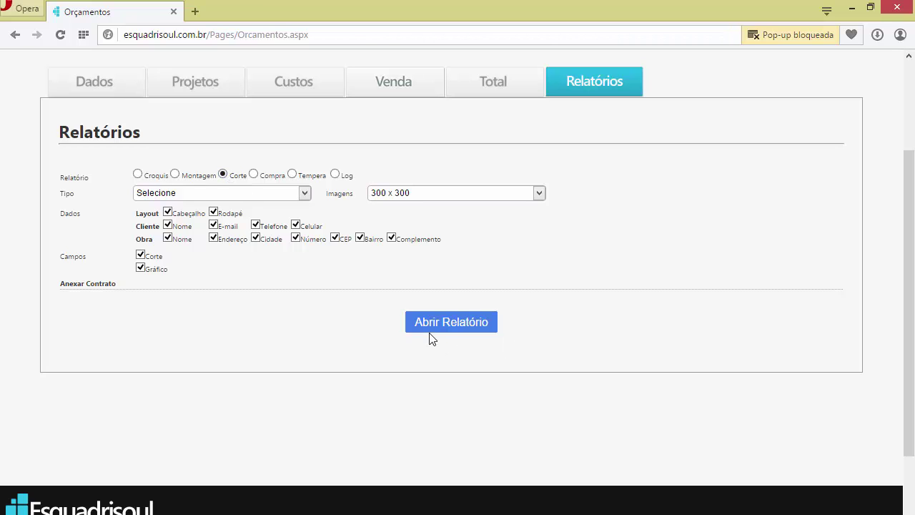
{"action": "left_click", "coordinate": [448, 323]}
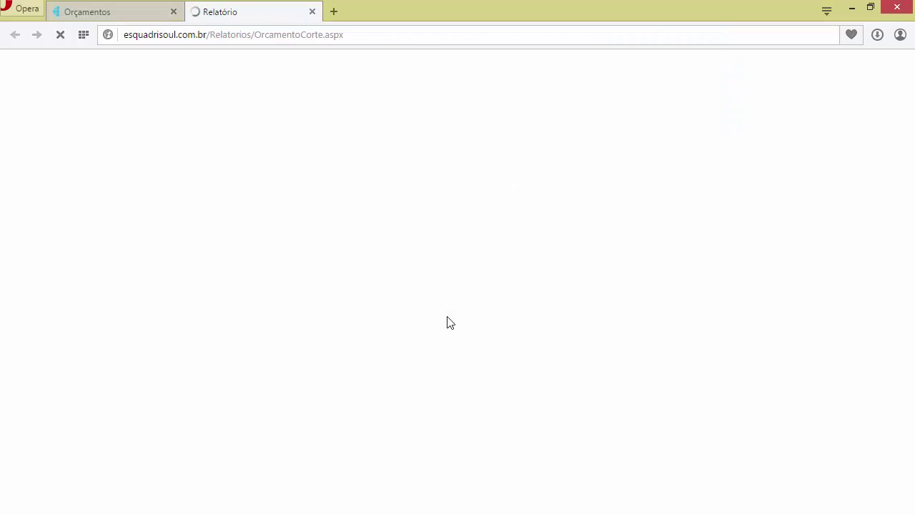
{"action": "scroll", "coordinate": [408, 302], "scroll_direction": "down", "scroll_amount": 2}
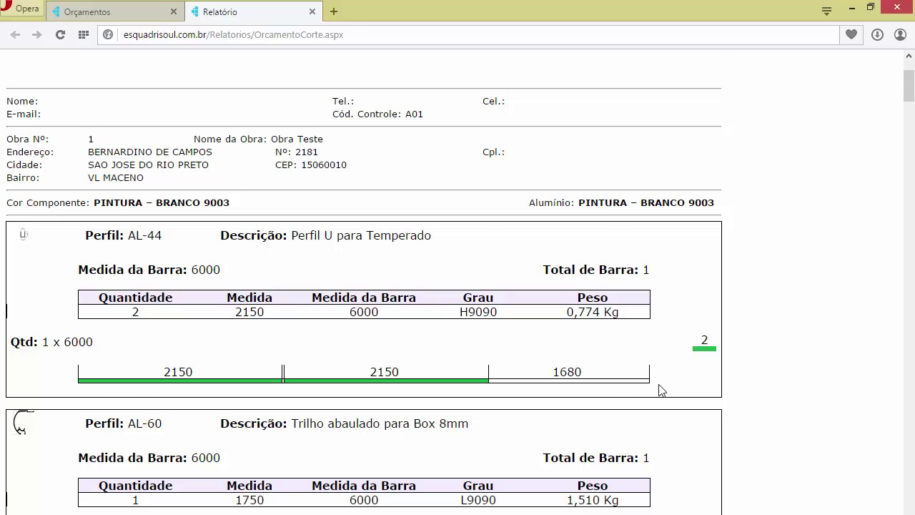
{"action": "scroll", "coordinate": [659, 389], "scroll_direction": "down", "scroll_amount": 3}
{"action": "scroll", "coordinate": [659, 397], "scroll_direction": "down", "scroll_amount": 10}
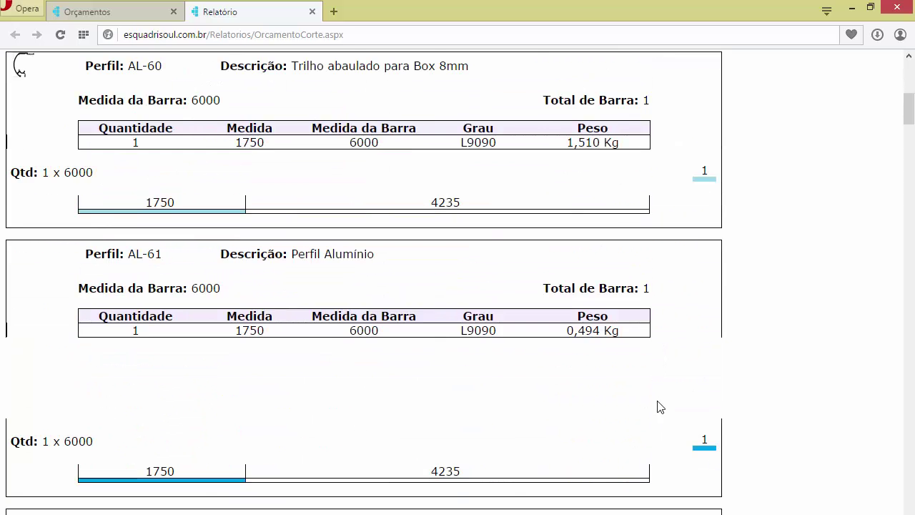
{"action": "scroll", "coordinate": [656, 418], "scroll_direction": "down", "scroll_amount": 2}
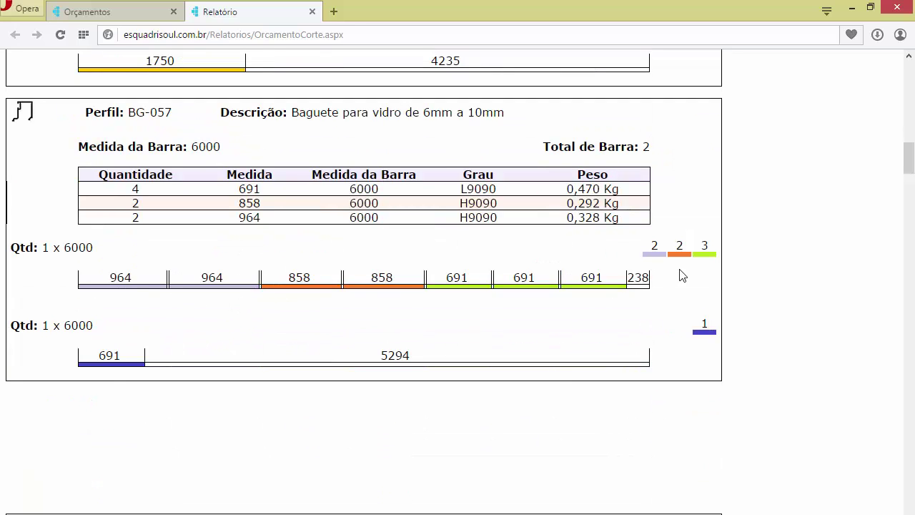
{"action": "scroll", "coordinate": [355, 295], "scroll_direction": "up", "scroll_amount": 11}
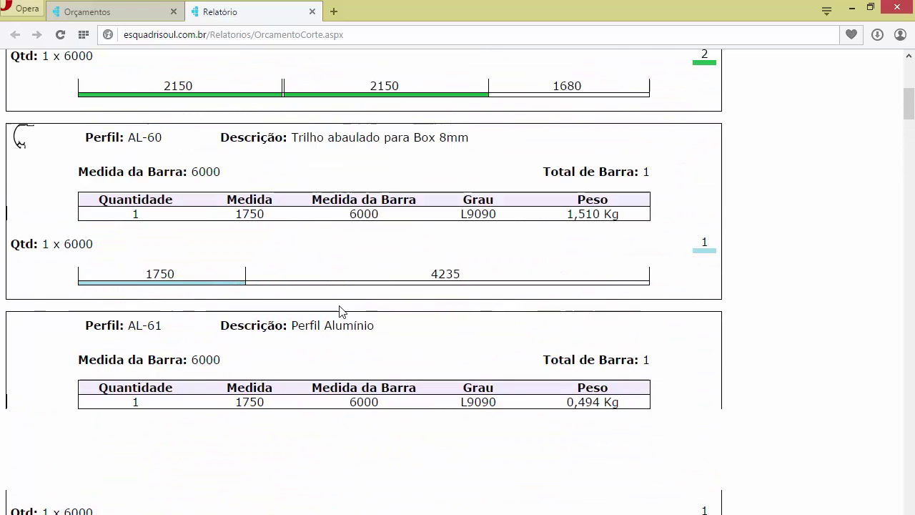
{"action": "scroll", "coordinate": [340, 312], "scroll_direction": "up", "scroll_amount": 6}
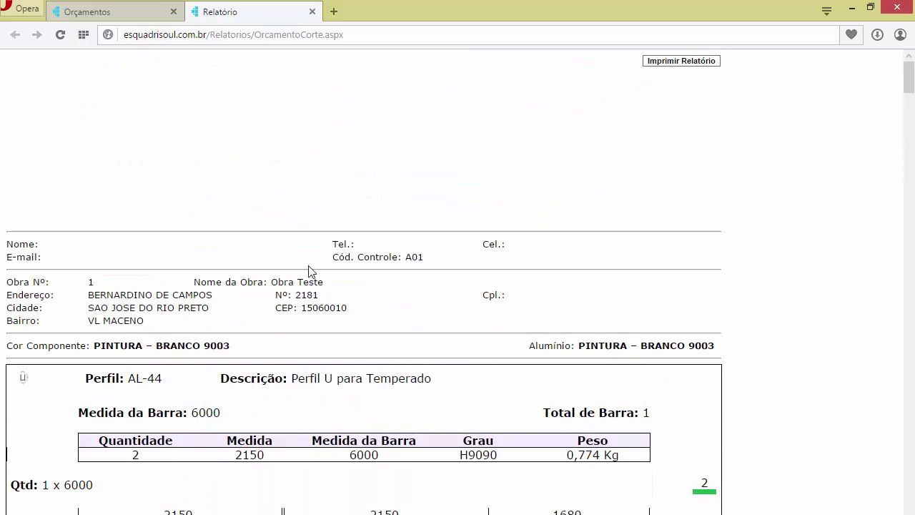
- Close the Corte report and generate the Compra purchase report as a PDF
{"action": "left_click", "coordinate": [312, 11]}
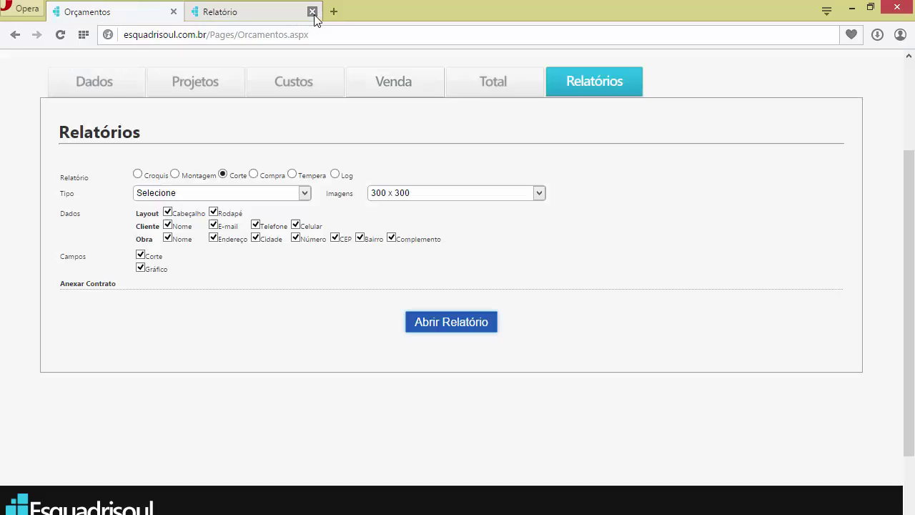
{"action": "left_click", "coordinate": [255, 175]}
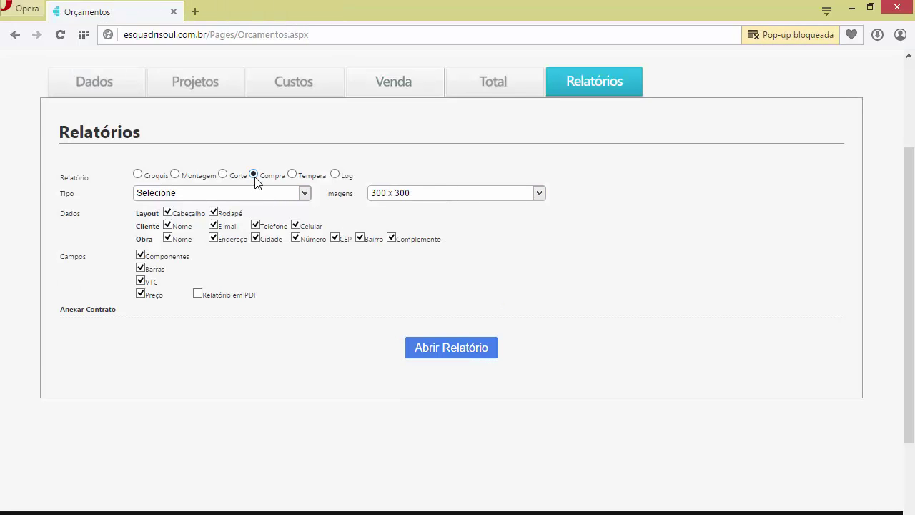
{"action": "left_click", "coordinate": [225, 299]}
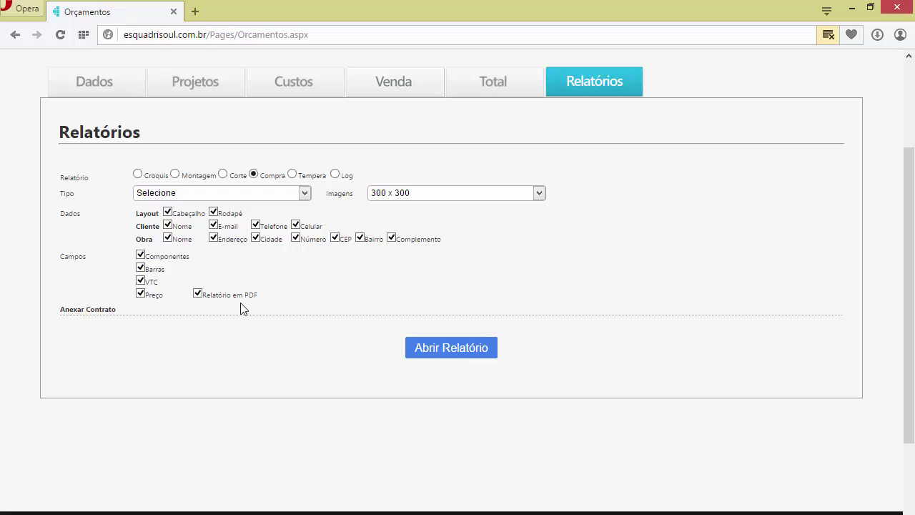
{"action": "left_click", "coordinate": [456, 357]}
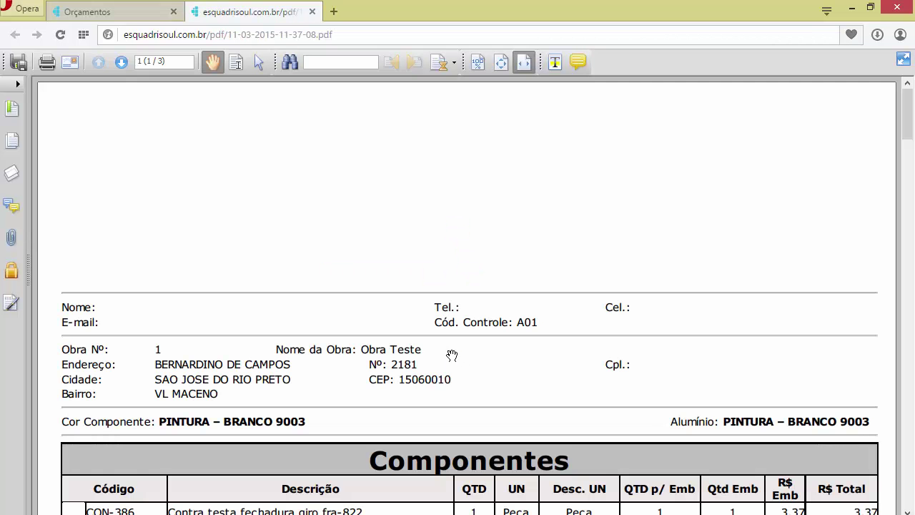
- Scroll through the Compra PDF's priced components, such as DOB-828 Dobradiça giro at R$ 68,88
{"action": "scroll", "coordinate": [450, 355], "scroll_direction": "down", "scroll_amount": 5}
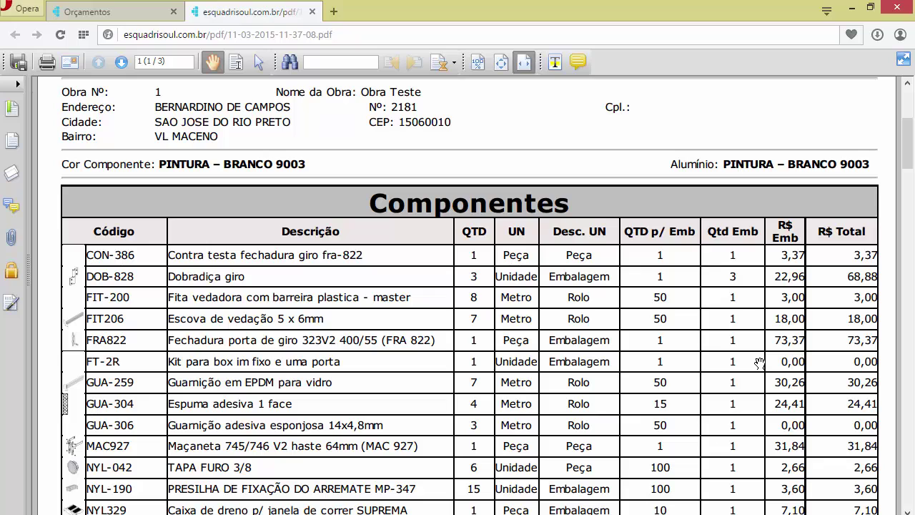
- Regenerate the Compra report with only bars, leaving out prices, VTC and components
{"action": "left_click", "coordinate": [311, 12]}
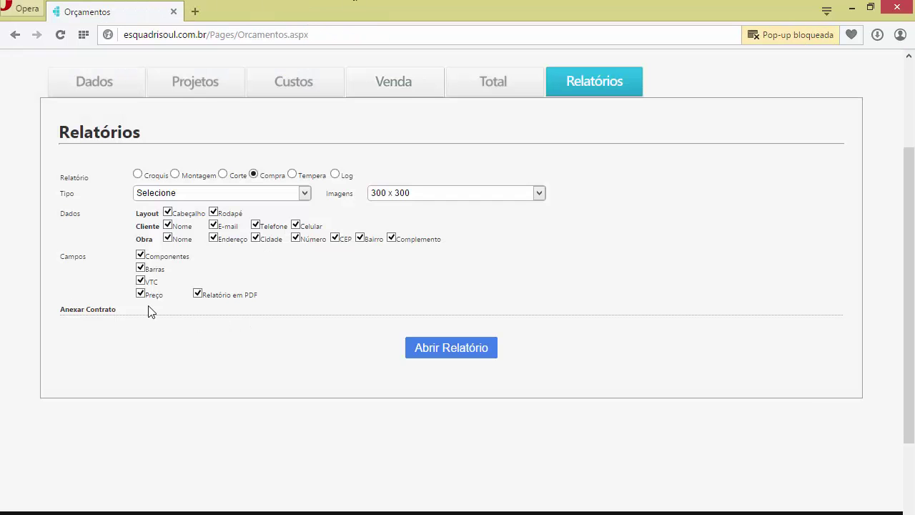
{"action": "left_click", "coordinate": [140, 294]}
{"action": "left_click", "coordinate": [140, 280]}
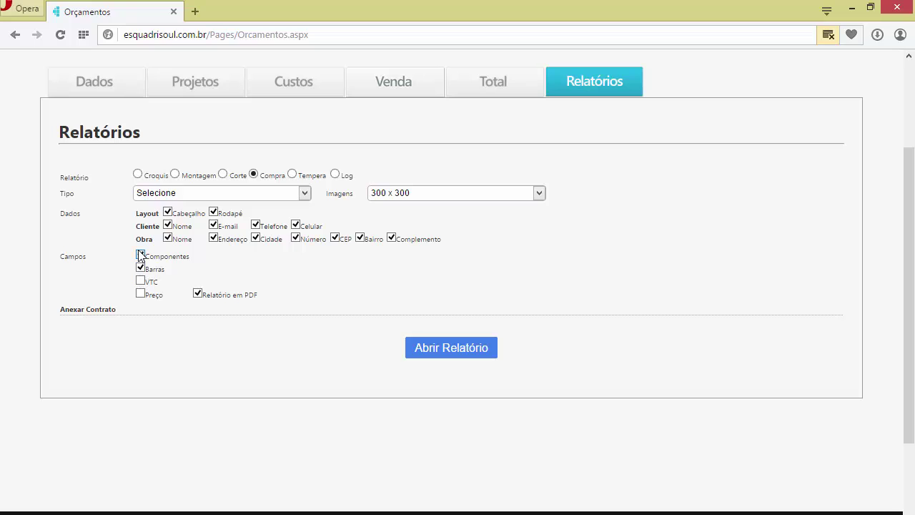
{"action": "left_click", "coordinate": [140, 256]}
{"action": "left_click", "coordinate": [486, 347]}
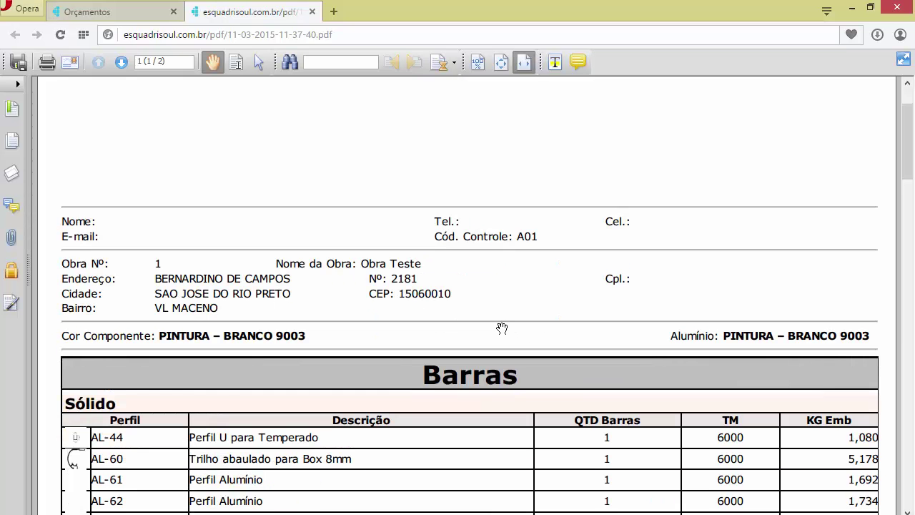
{"action": "scroll", "coordinate": [500, 331], "scroll_direction": "down", "scroll_amount": 5}
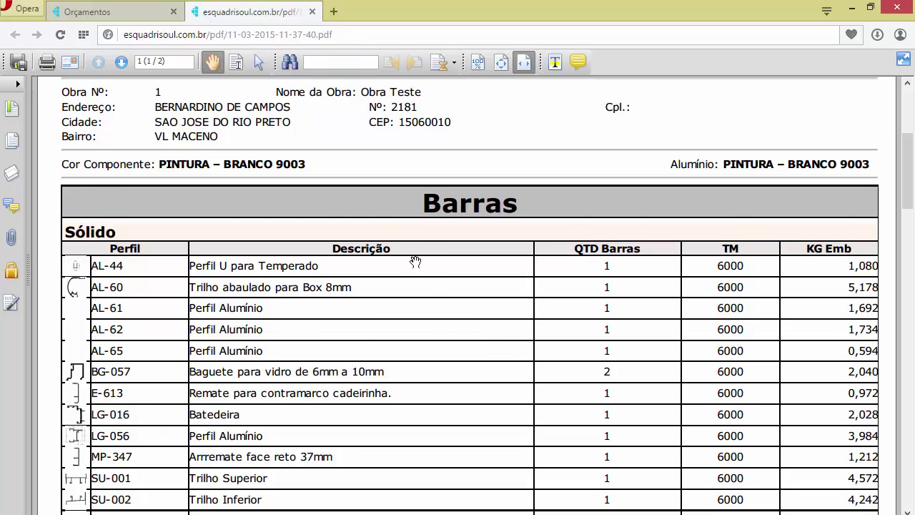
{"action": "scroll", "coordinate": [418, 268], "scroll_direction": "down", "scroll_amount": 2}
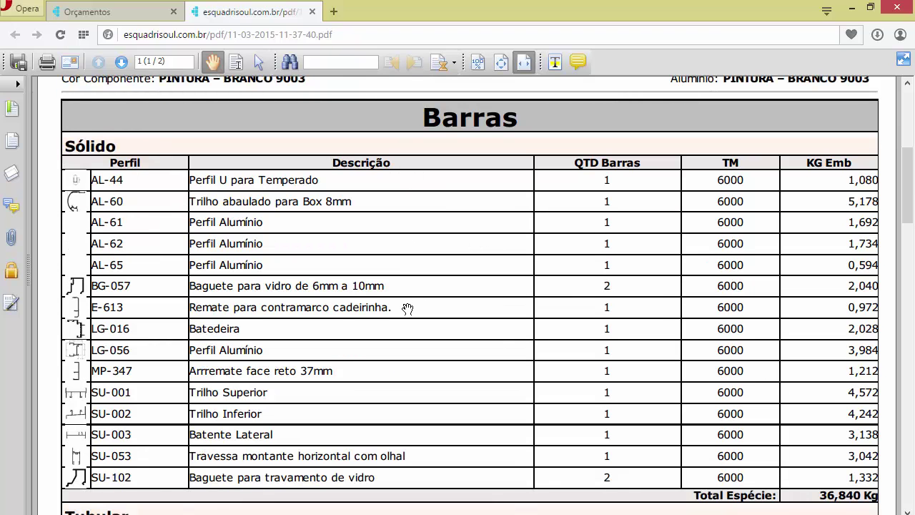
{"action": "scroll", "coordinate": [407, 310], "scroll_direction": "down", "scroll_amount": 4}
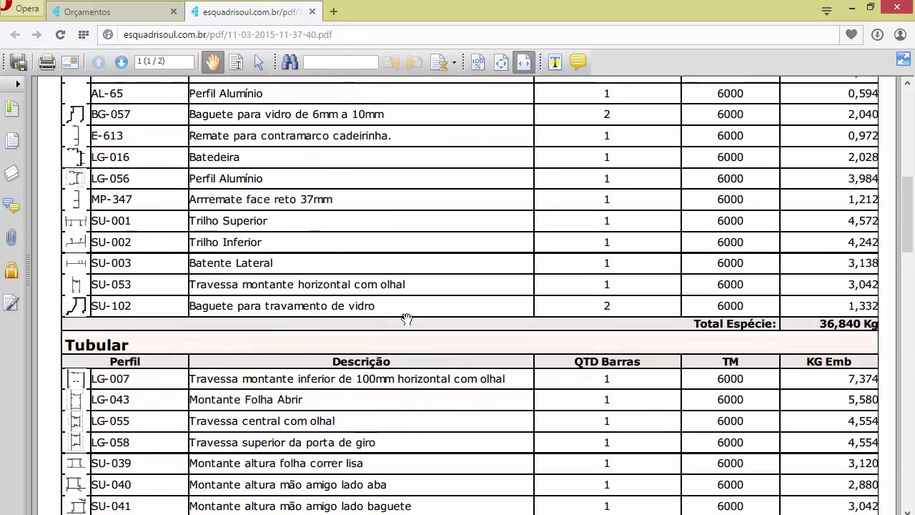
{"action": "scroll", "coordinate": [293, 326], "scroll_direction": "down", "scroll_amount": 1}
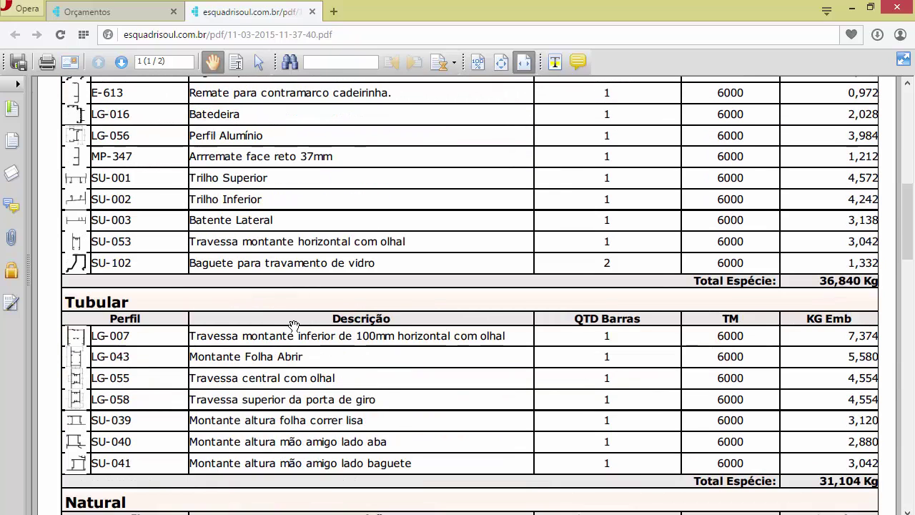
{"action": "scroll", "coordinate": [294, 326], "scroll_direction": "down", "scroll_amount": 10}
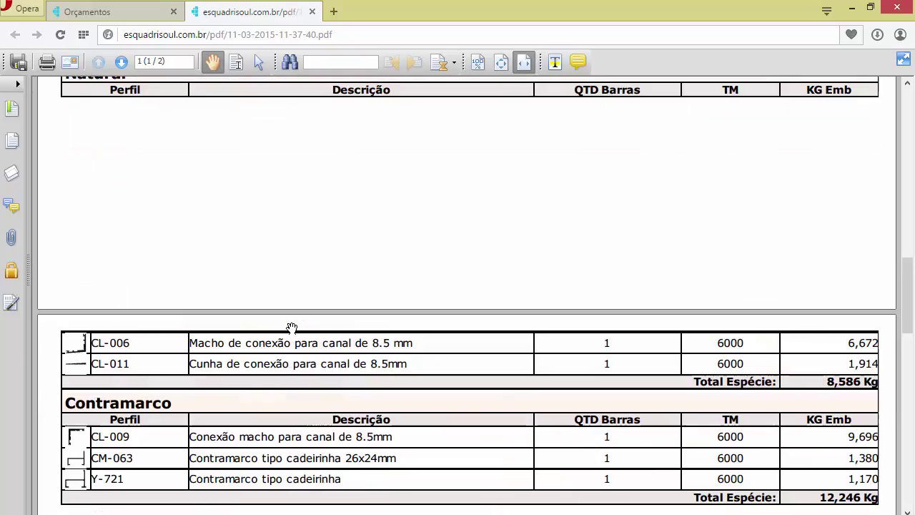
{"action": "scroll", "coordinate": [291, 328], "scroll_direction": "up", "scroll_amount": 18}
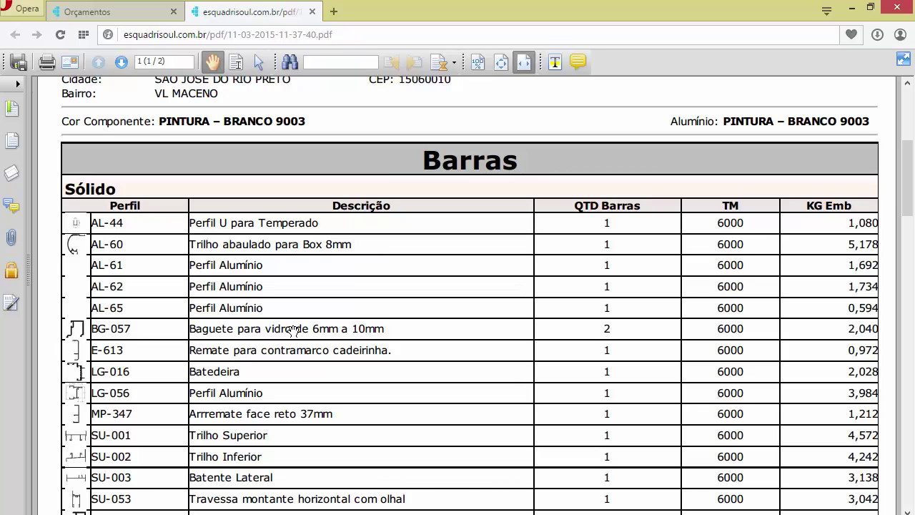
{"action": "middle_click", "coordinate": [315, 9]}
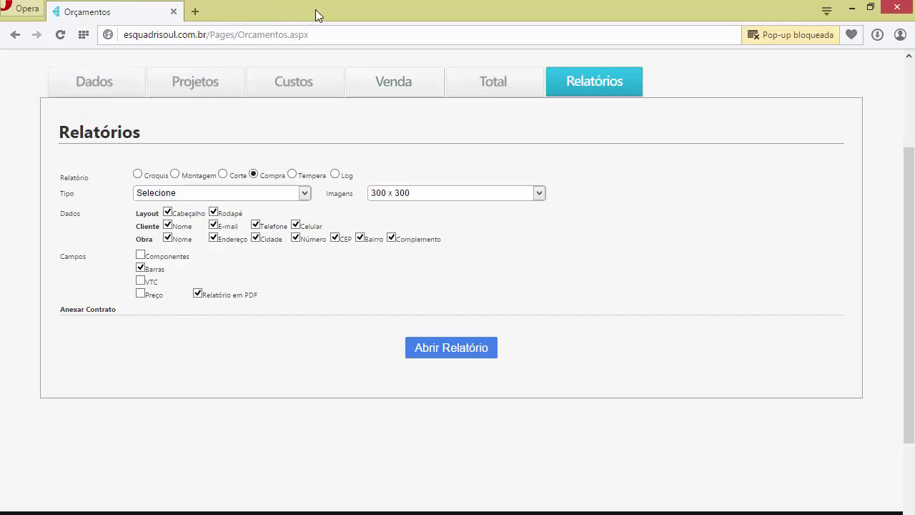
- Generate the Tempera PDF and review BL-BOX-03's three INCOLOR 8mm glass panes totalling 3,740 m²
{"action": "left_click", "coordinate": [292, 175]}
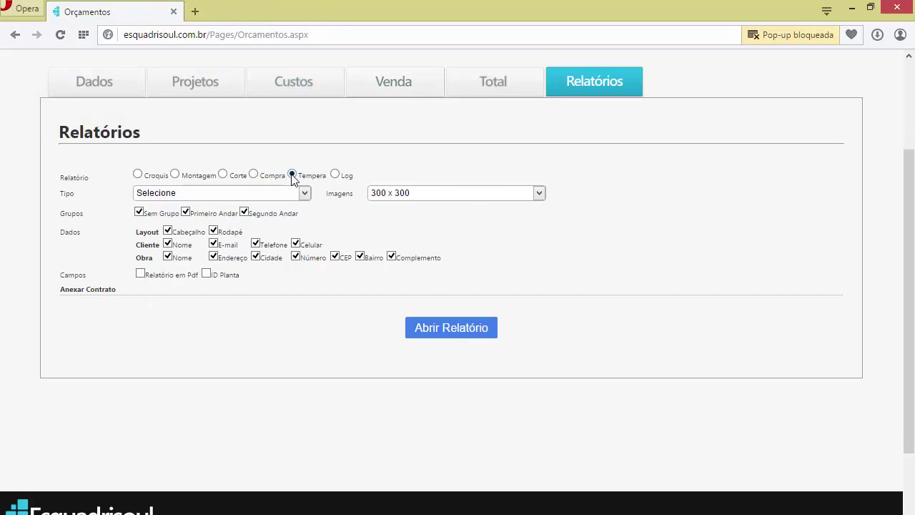
{"action": "left_click", "coordinate": [140, 273]}
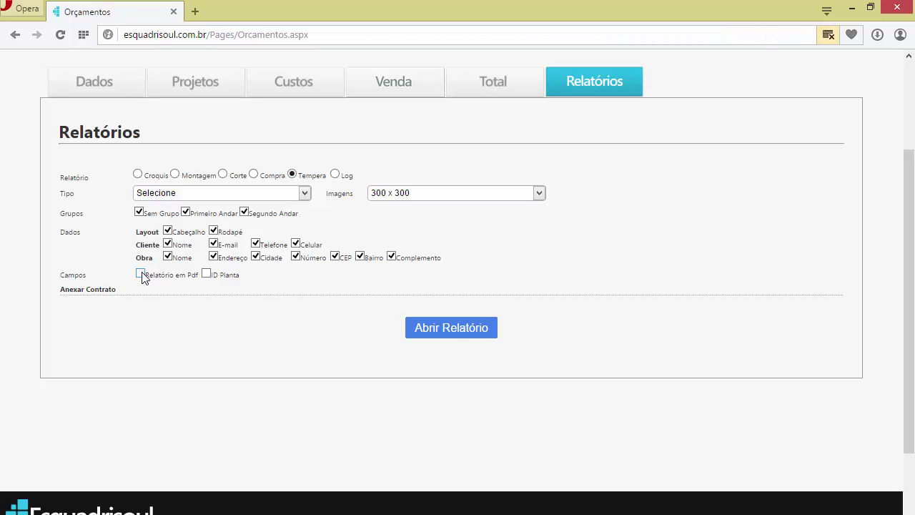
{"action": "left_click", "coordinate": [480, 343]}
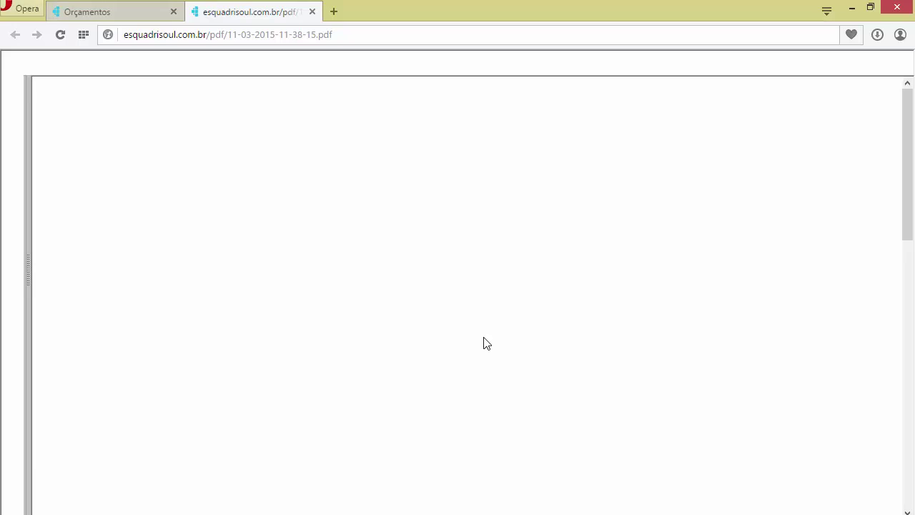
{"action": "scroll", "coordinate": [484, 343], "scroll_direction": "down", "scroll_amount": 4}
{"action": "scroll", "coordinate": [484, 343], "scroll_direction": "down", "scroll_amount": 3}
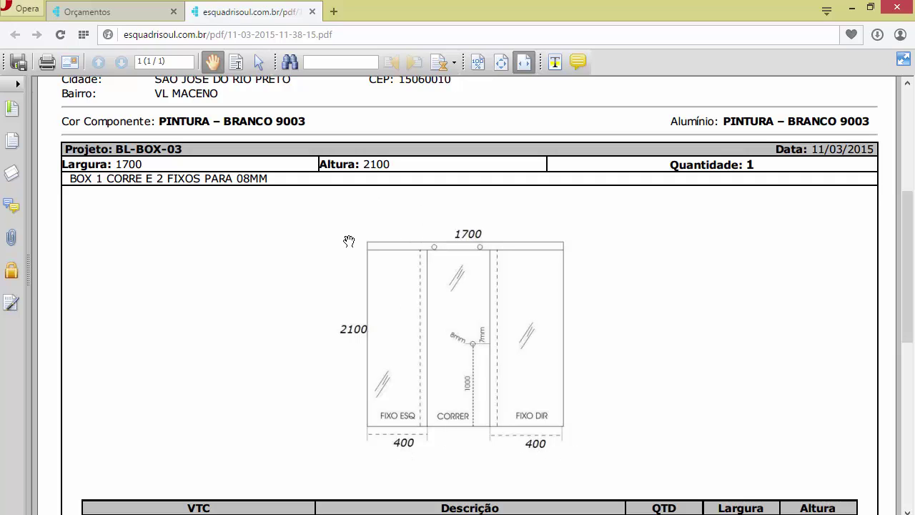
{"action": "scroll", "coordinate": [436, 321], "scroll_direction": "down", "scroll_amount": 3}
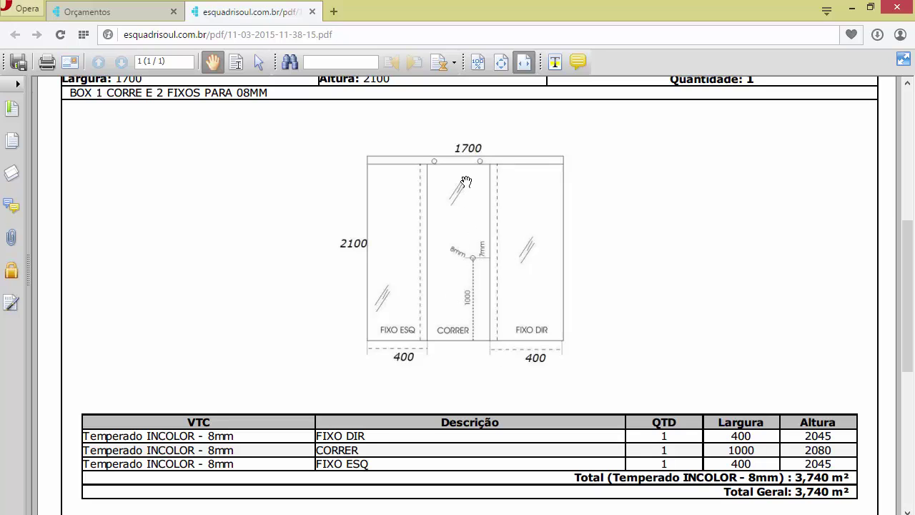
{"action": "scroll", "coordinate": [475, 263], "scroll_direction": "down", "scroll_amount": 1}
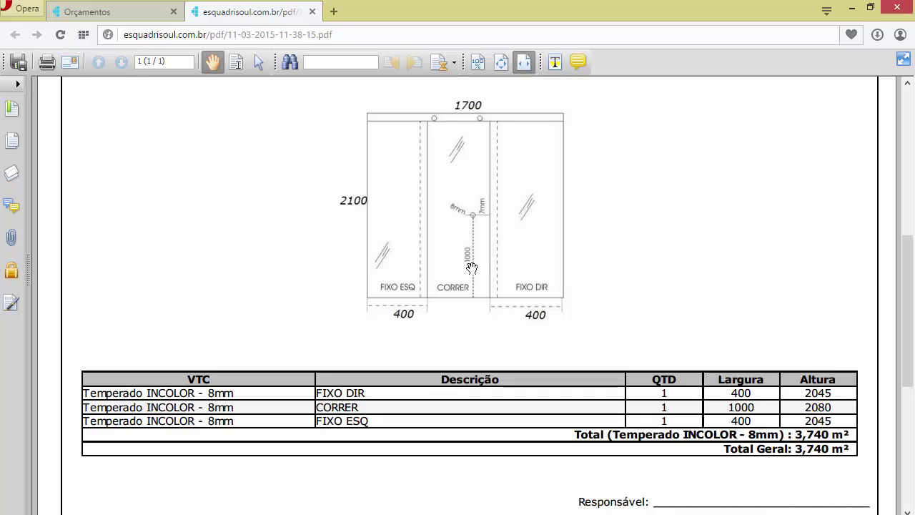
{"action": "scroll", "coordinate": [472, 268], "scroll_direction": "up", "scroll_amount": 2}
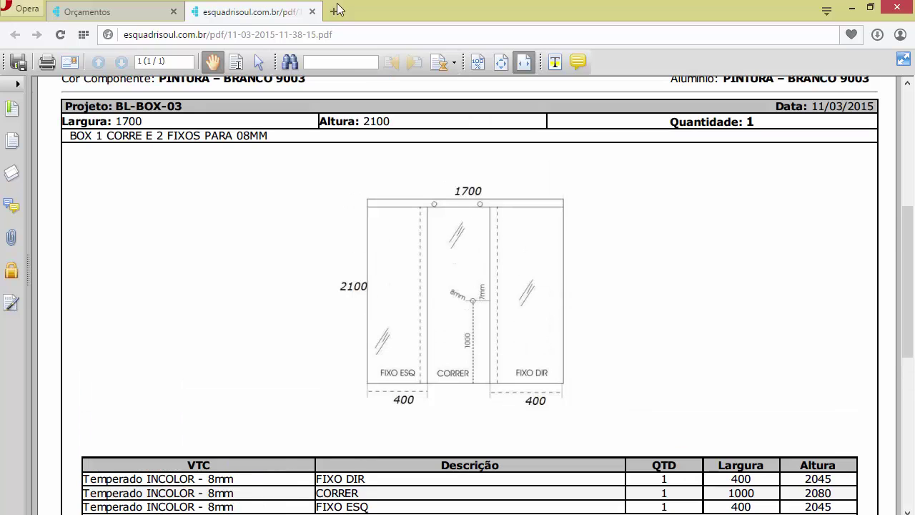
- Generate a Croquis PDF for Primeiro Andar only, excluding Sem Grupo and Segundo Andar
{"action": "left_click", "coordinate": [312, 11]}
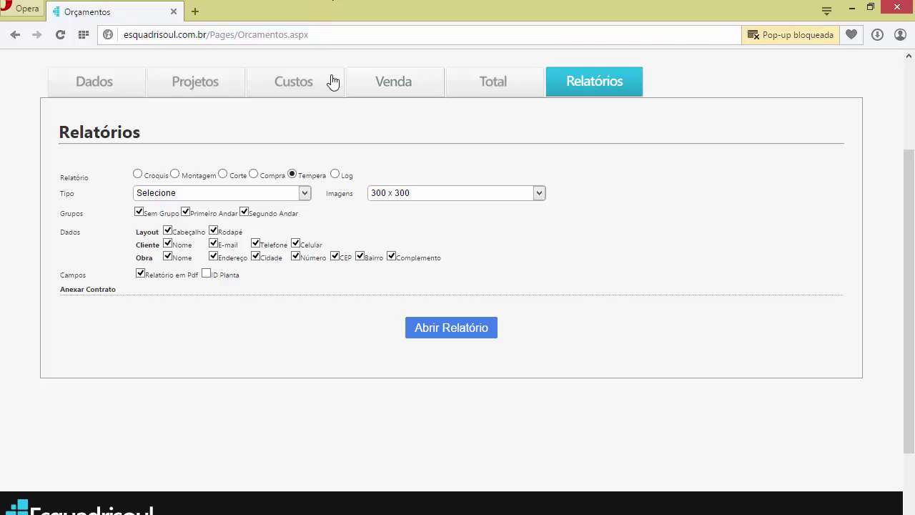
{"action": "left_click", "coordinate": [161, 179]}
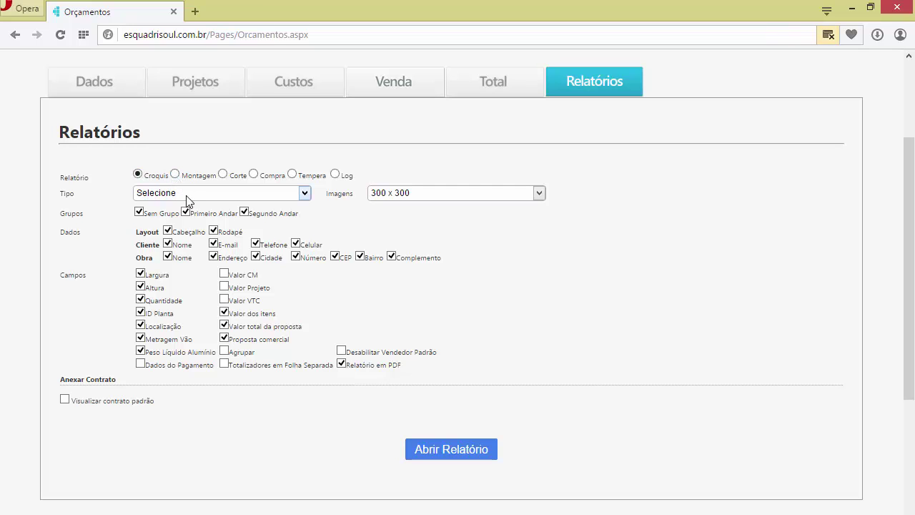
{"action": "left_click", "coordinate": [186, 195]}
{"action": "left_click", "coordinate": [185, 195]}
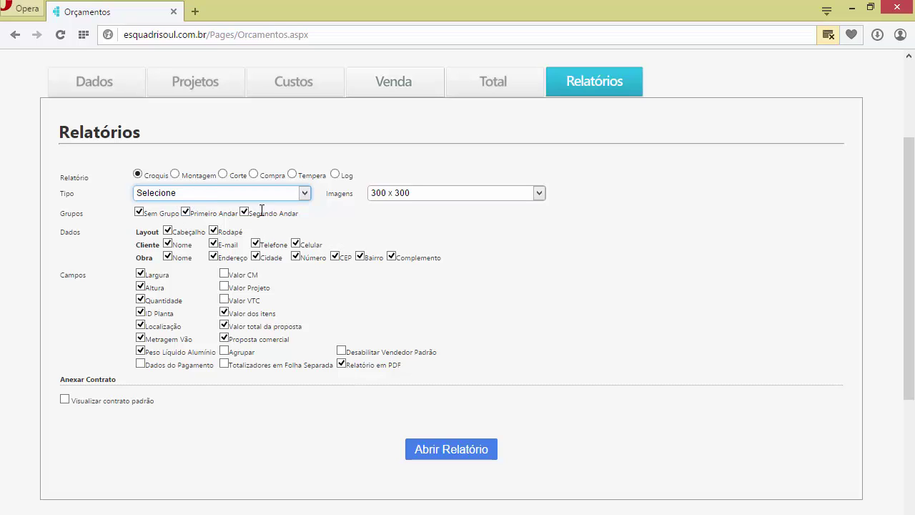
{"action": "left_click", "coordinate": [139, 213]}
{"action": "left_click", "coordinate": [244, 212]}
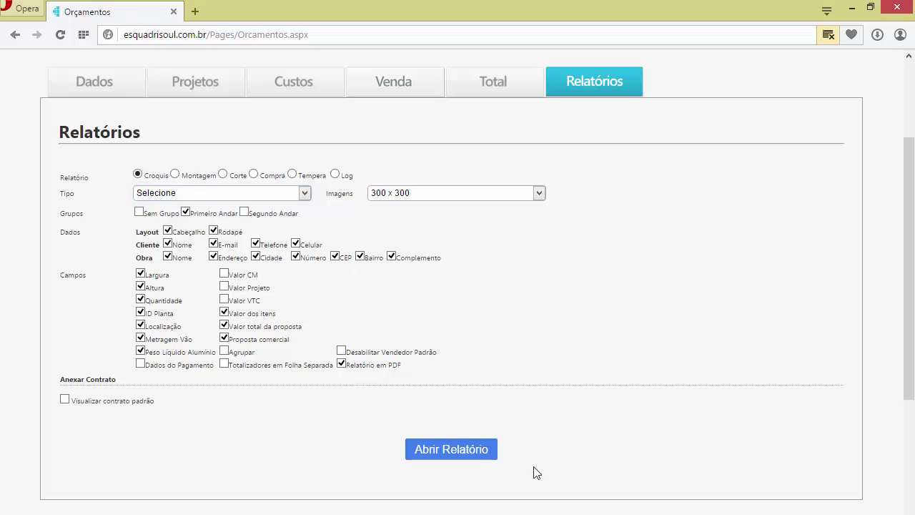
{"action": "left_click", "coordinate": [473, 455]}
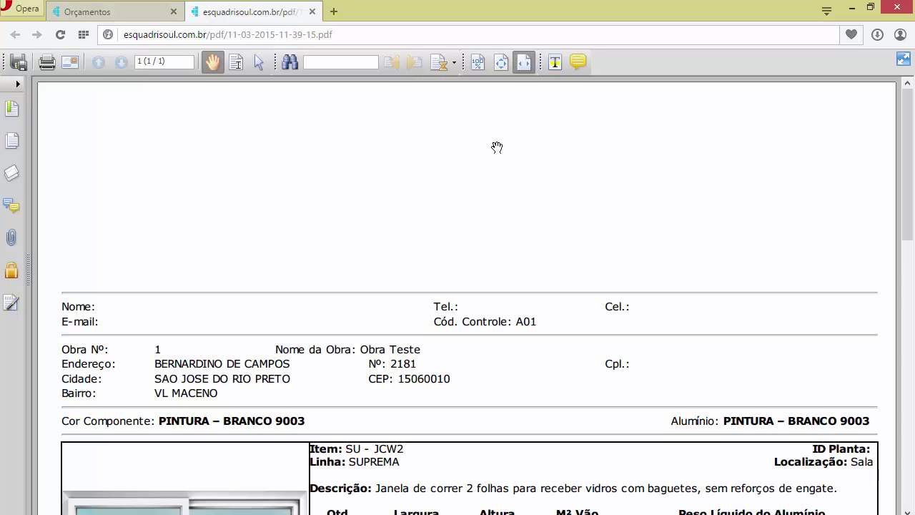
{"action": "scroll", "coordinate": [493, 149], "scroll_direction": "down", "scroll_amount": 5}
{"action": "scroll", "coordinate": [480, 161], "scroll_direction": "down", "scroll_amount": 4}
{"action": "scroll", "coordinate": [479, 162], "scroll_direction": "up", "scroll_amount": 5}
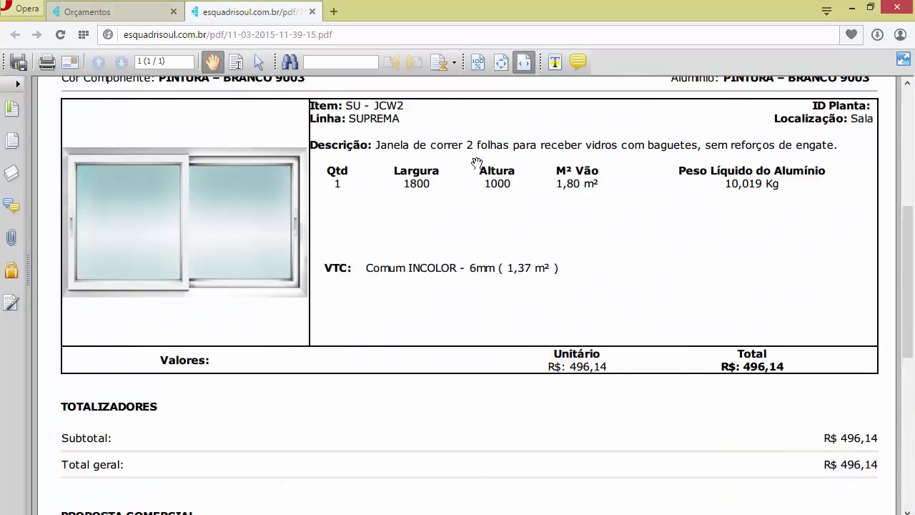
- Regenerate the Croquis PDF with Segundo Andar included, showing the LG-PGRB100 door and BL-BOX-03 box
{"action": "left_click", "coordinate": [312, 11]}
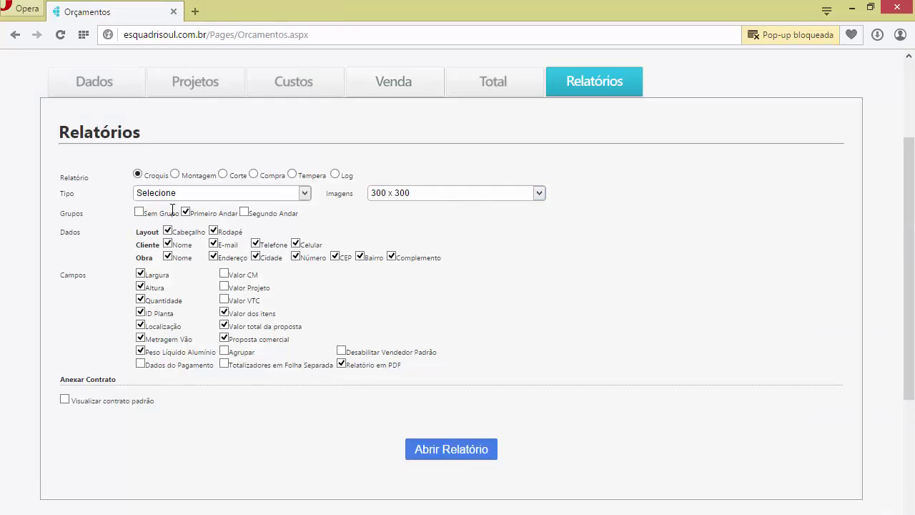
{"action": "left_click", "coordinate": [243, 211]}
{"action": "left_click", "coordinate": [492, 462]}
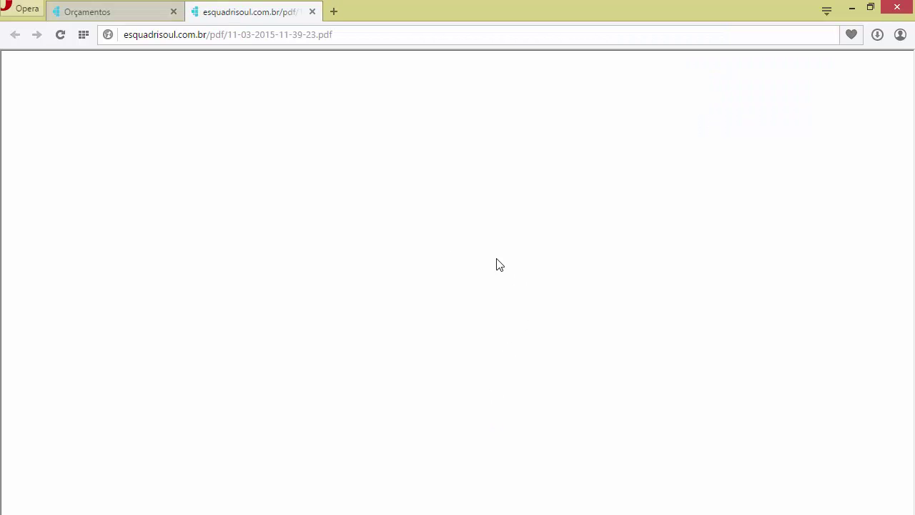
{"action": "scroll", "coordinate": [407, 237], "scroll_direction": "down", "scroll_amount": 5}
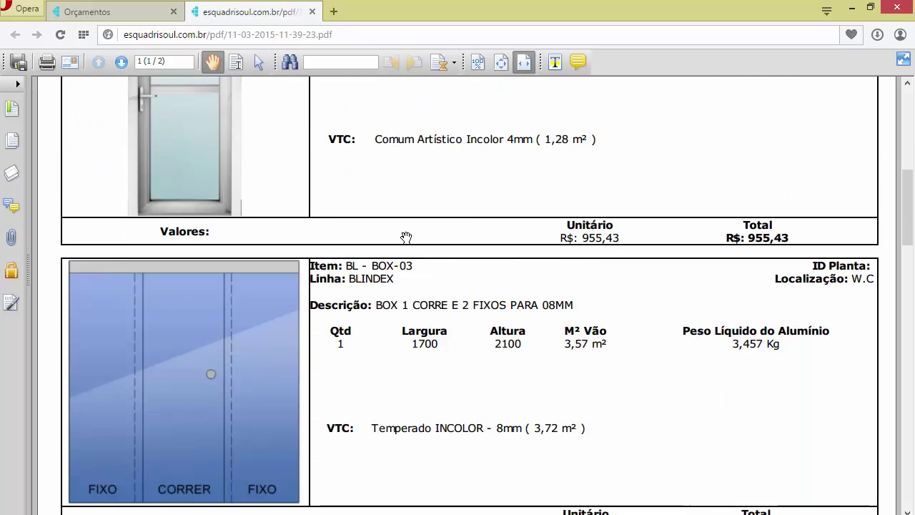
{"action": "scroll", "coordinate": [405, 240], "scroll_direction": "up", "scroll_amount": 8}
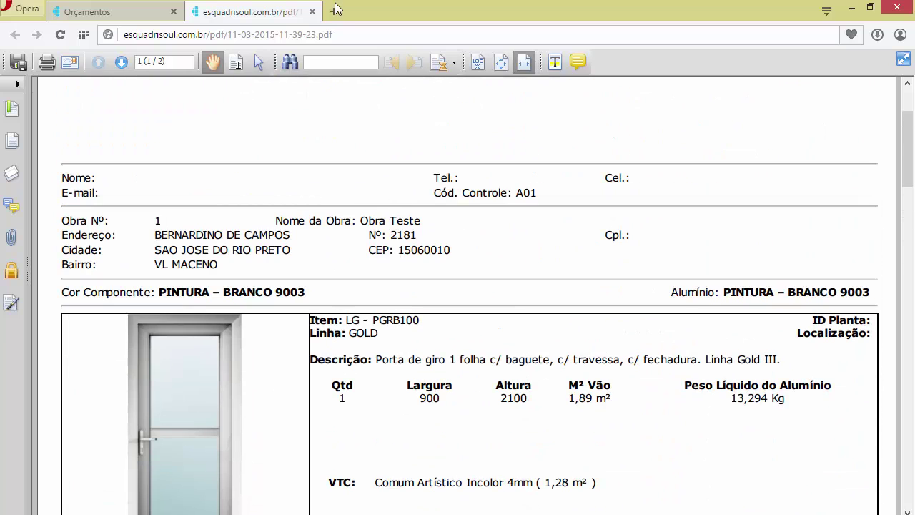
- Generate a Montagem report PDF for Primeiro Andar only, excluding Segundo Andar
{"action": "left_click", "coordinate": [312, 12]}
{"action": "left_click", "coordinate": [175, 174]}
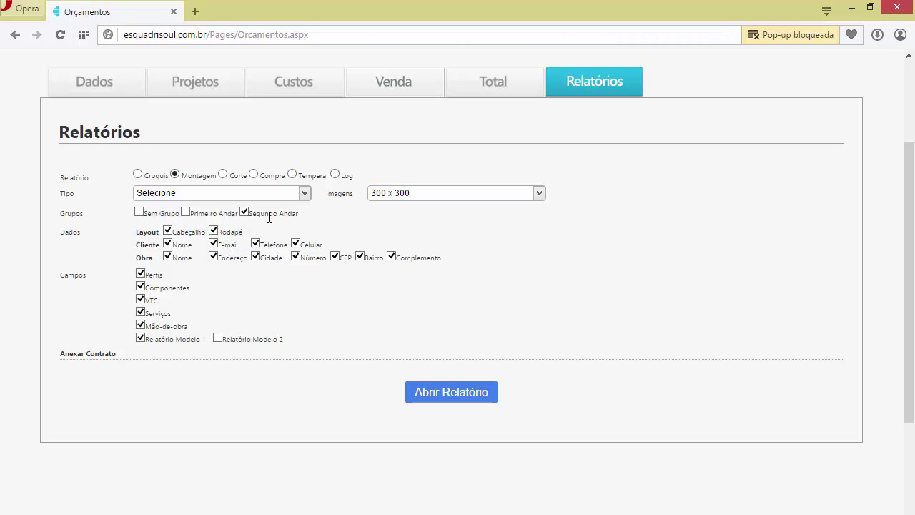
{"action": "left_click", "coordinate": [245, 214]}
{"action": "left_click", "coordinate": [186, 213]}
{"action": "left_click", "coordinate": [489, 390]}
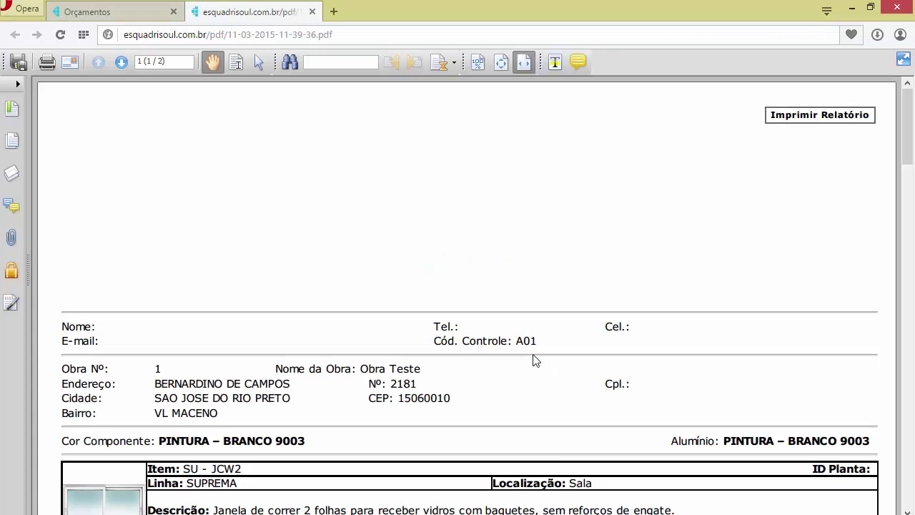
{"action": "scroll", "coordinate": [532, 361], "scroll_direction": "down", "scroll_amount": 10}
{"action": "scroll", "coordinate": [521, 357], "scroll_direction": "down", "scroll_amount": 3}
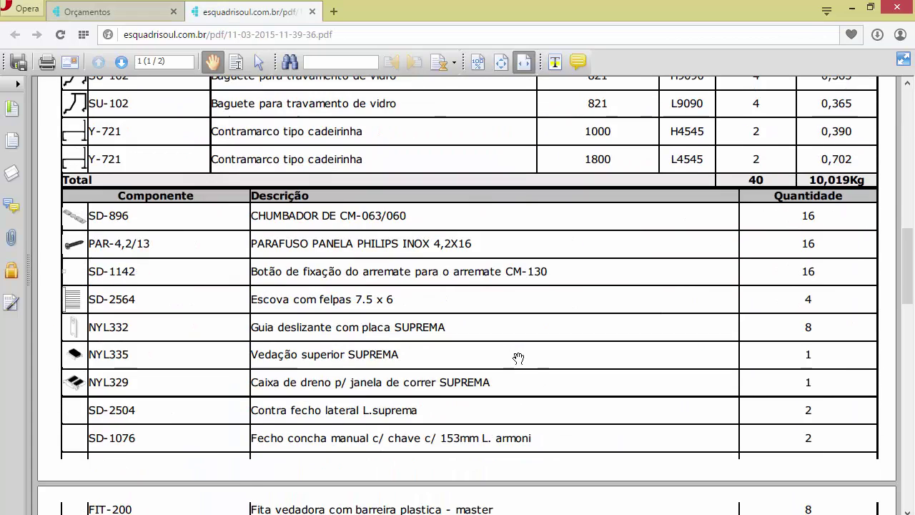
{"action": "scroll", "coordinate": [521, 357], "scroll_direction": "up", "scroll_amount": 5}
{"action": "scroll", "coordinate": [521, 358], "scroll_direction": "down", "scroll_amount": 8}
{"action": "scroll", "coordinate": [512, 359], "scroll_direction": "down", "scroll_amount": 3}
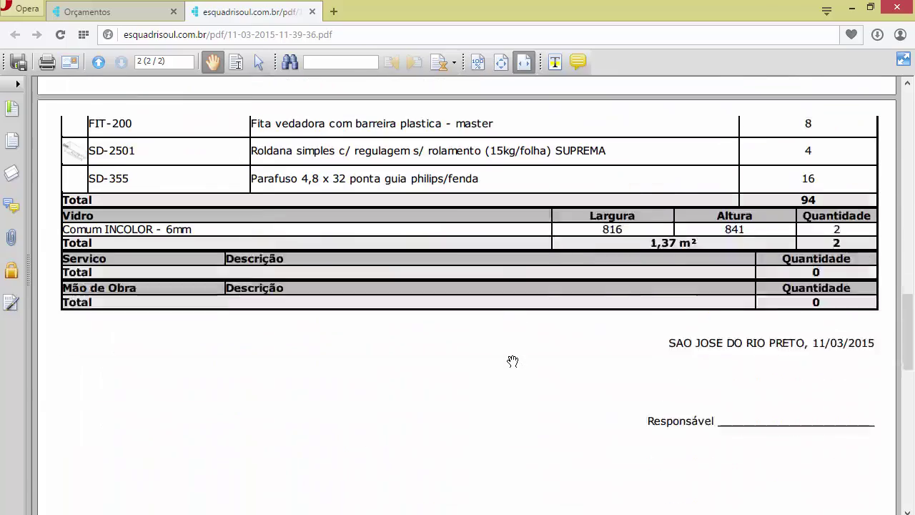
{"action": "scroll", "coordinate": [511, 361], "scroll_direction": "up", "scroll_amount": 10}
{"action": "scroll", "coordinate": [509, 363], "scroll_direction": "up", "scroll_amount": 6}
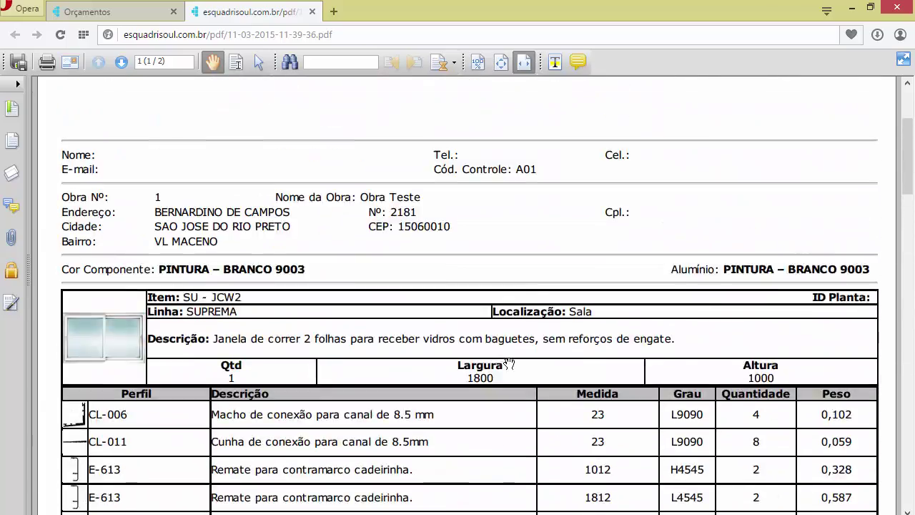
{"action": "left_click", "coordinate": [312, 12]}
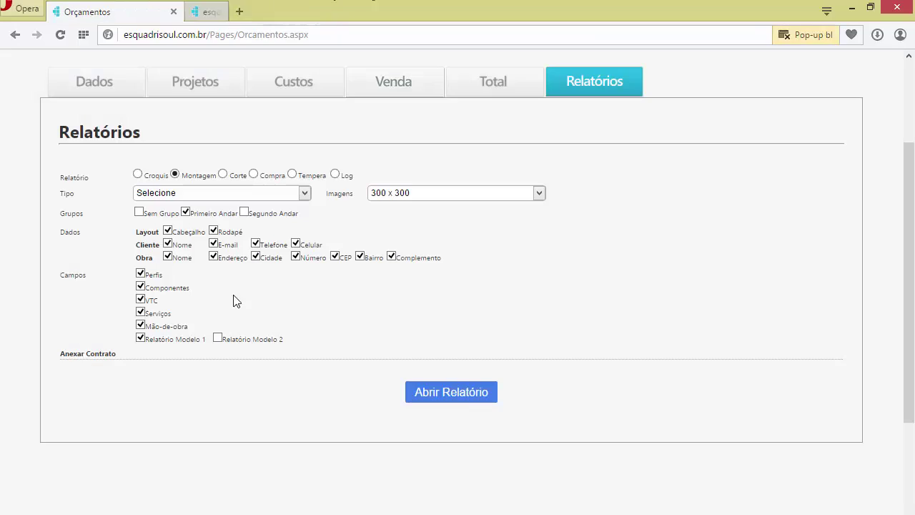
{"action": "scroll", "coordinate": [482, 324], "scroll_direction": "up", "scroll_amount": 2}
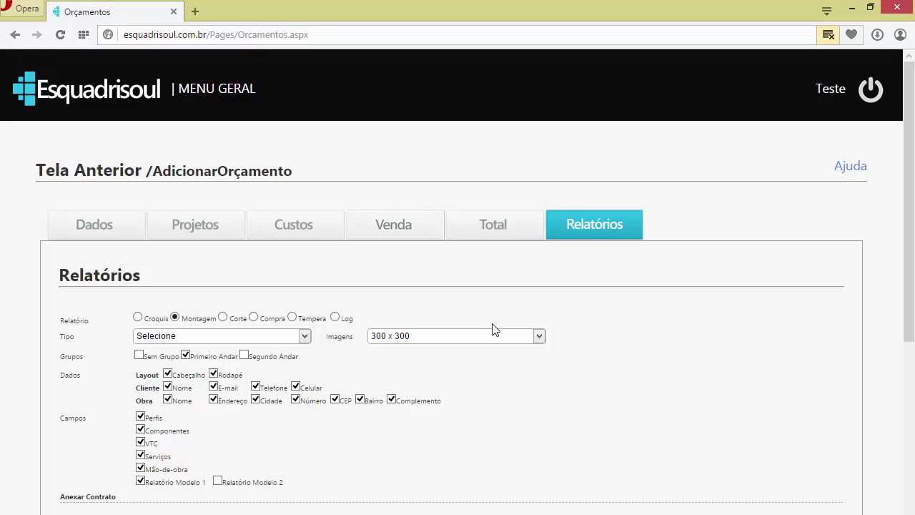
- Open the Ajuda FAQ and show the answer to 'Como faço para alterar a folga de um perfil?'
{"action": "left_click", "coordinate": [857, 168]}
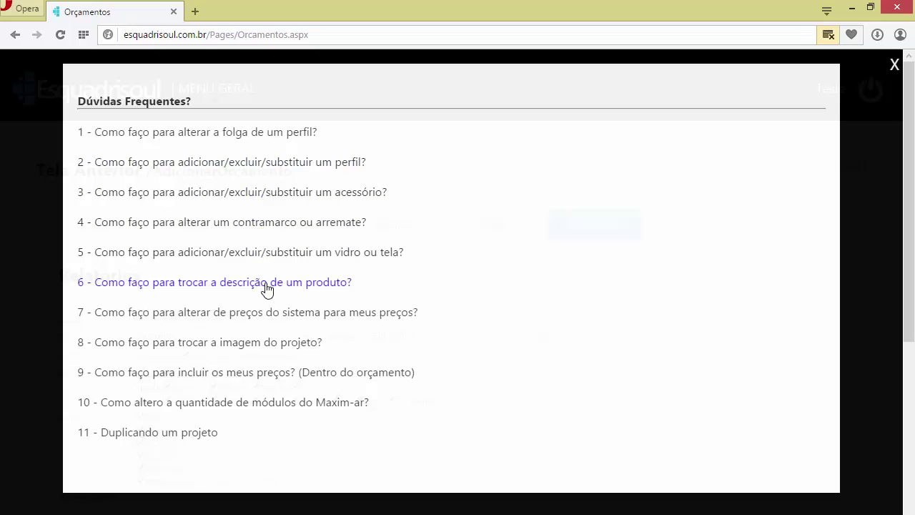
{"action": "left_click", "coordinate": [127, 134]}
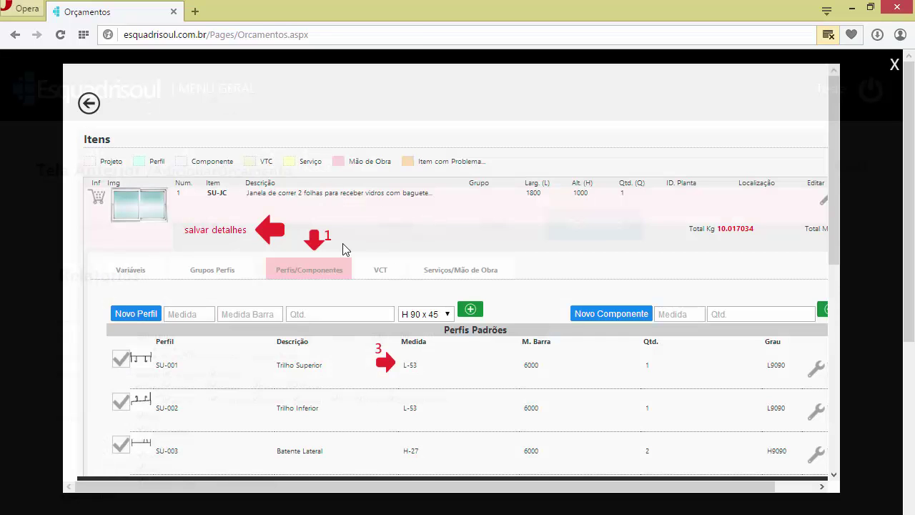